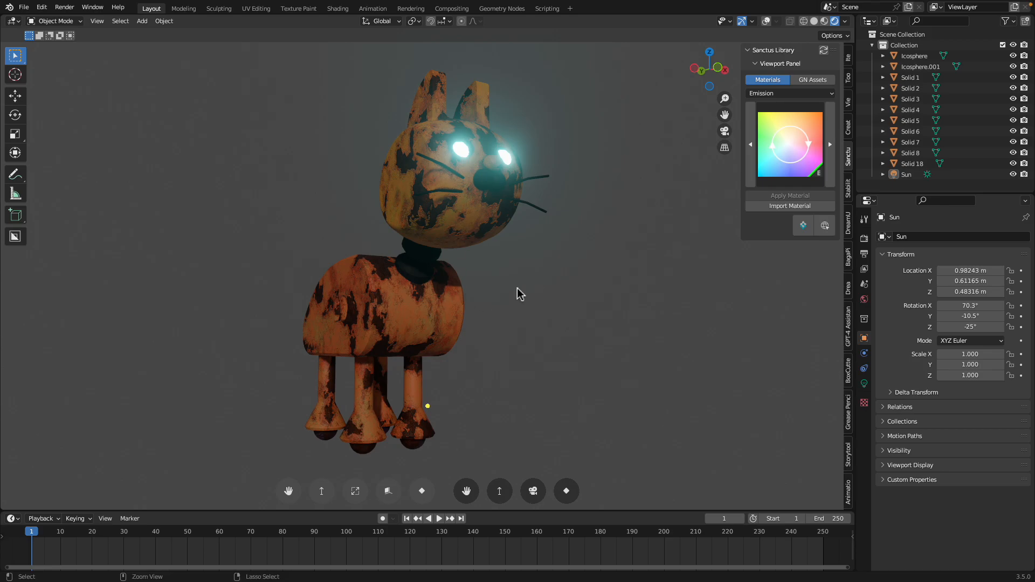
{"action": "mouse_move", "coordinate": [540, 289]}
{"action": "middle_mouse_down"}
{"action": "mouse_move", "coordinate": [462, 289]}
{"action": "mouse_move", "coordinate": [565, 289]}
{"action": "mouse_move", "coordinate": [556, 291]}
{"action": "middle_mouse_up"}
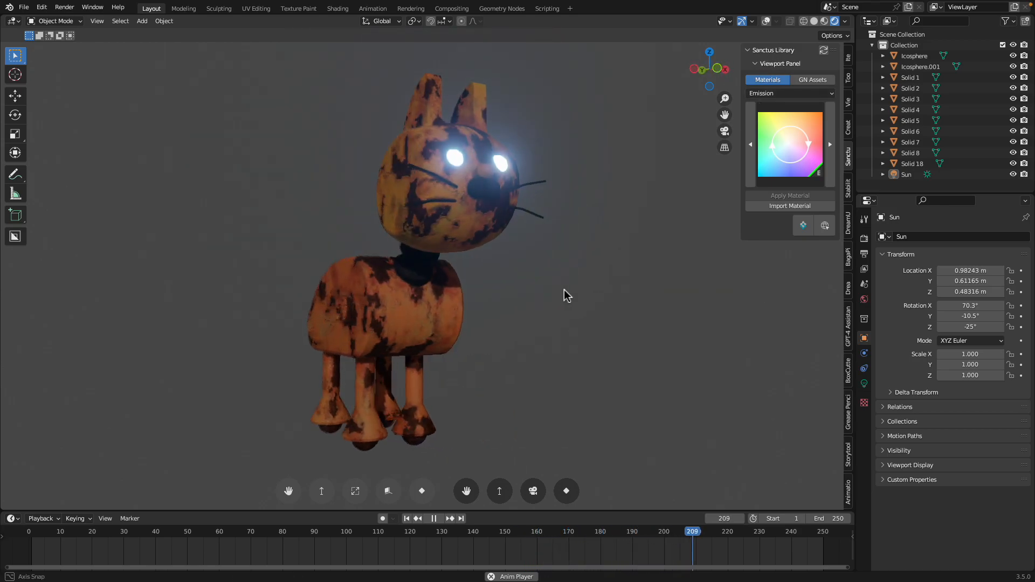
{"action": "middle_click_drag", "start_coordinate": [533, 258], "coordinate": [544, 267]}
{"action": "key", "text": "Escape"}
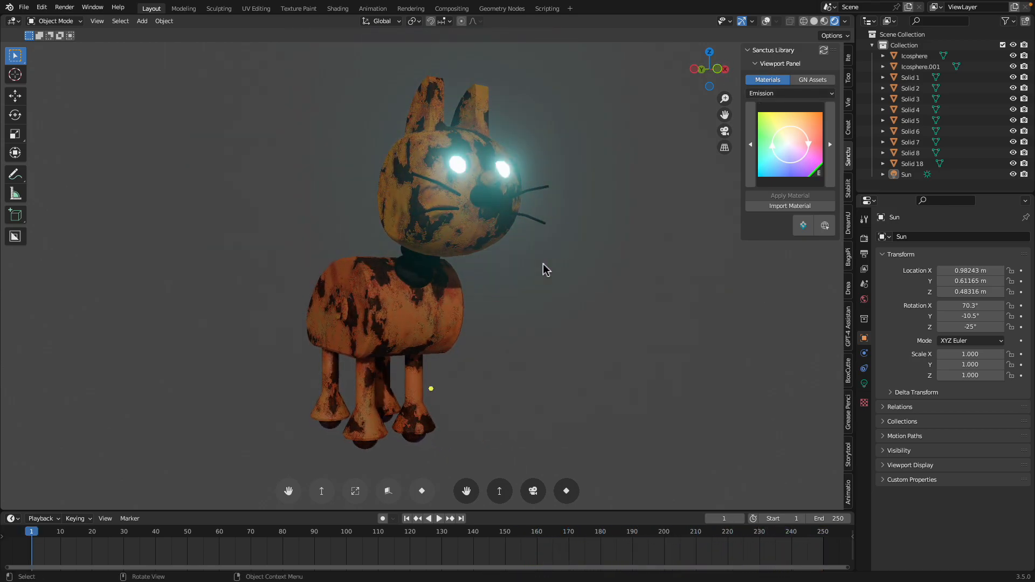
- Switch to Safari and examine the Mechano and Verminator 7000 reference images on the Villains Wiki page
{"action": "key", "text": "ctrl+Left"}
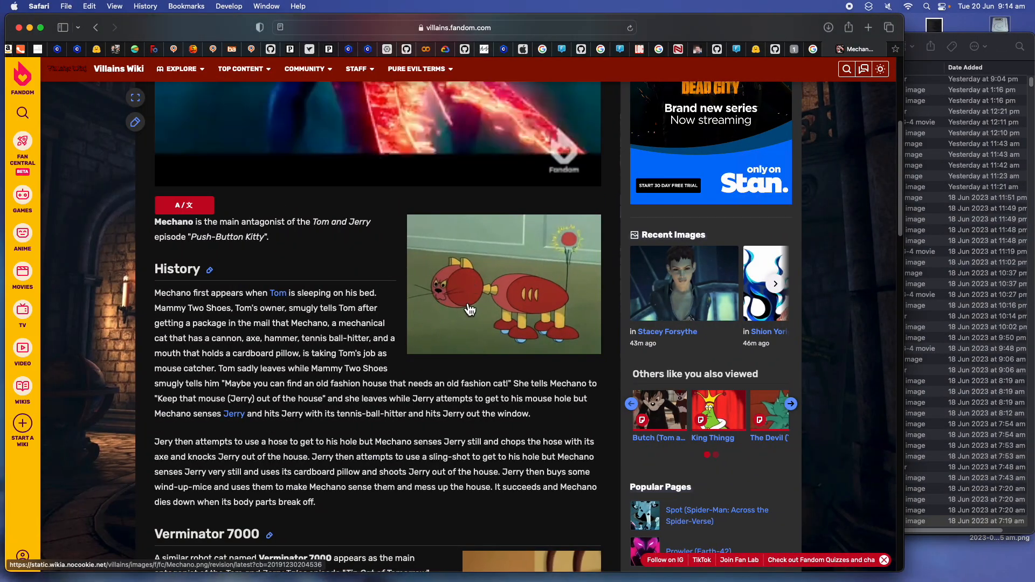
{"action": "scroll", "coordinate": [460, 300], "scroll_direction": "down", "scroll_amount": 3}
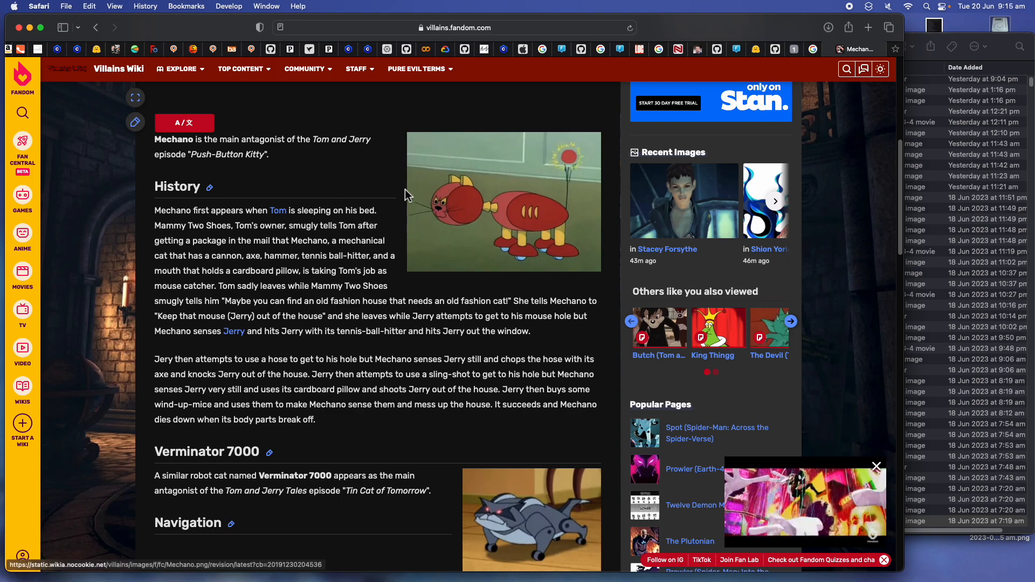
{"action": "scroll", "coordinate": [407, 209], "scroll_direction": "down", "scroll_amount": 4}
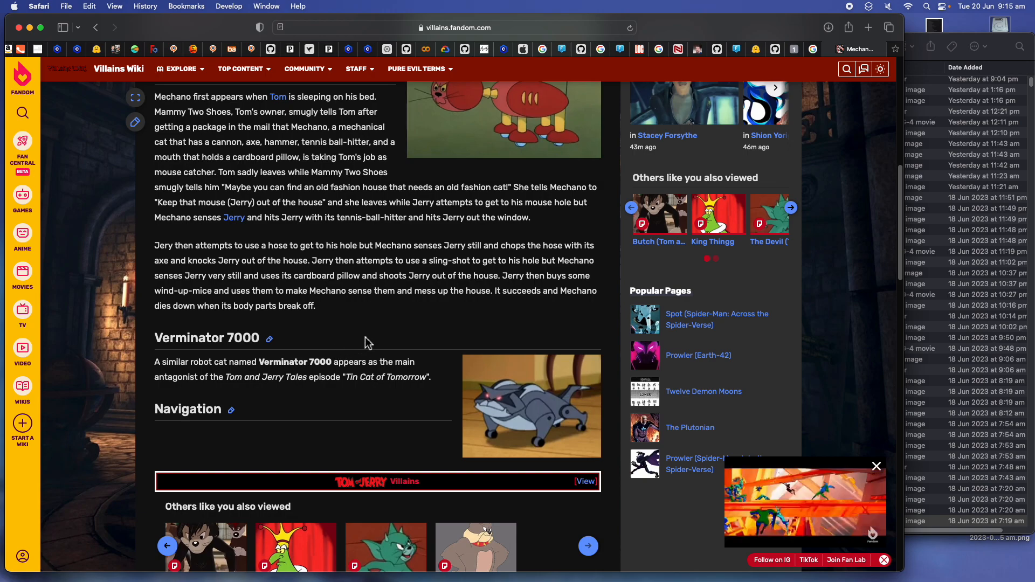
{"action": "scroll", "coordinate": [499, 410], "scroll_direction": "up", "scroll_amount": 1}
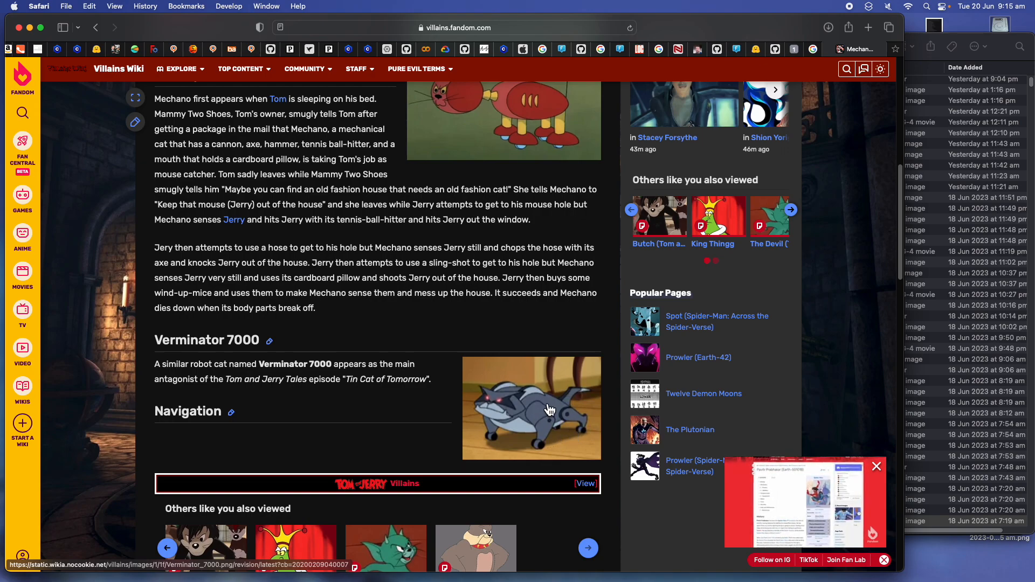
{"action": "scroll", "coordinate": [548, 410], "scroll_direction": "up", "scroll_amount": 1}
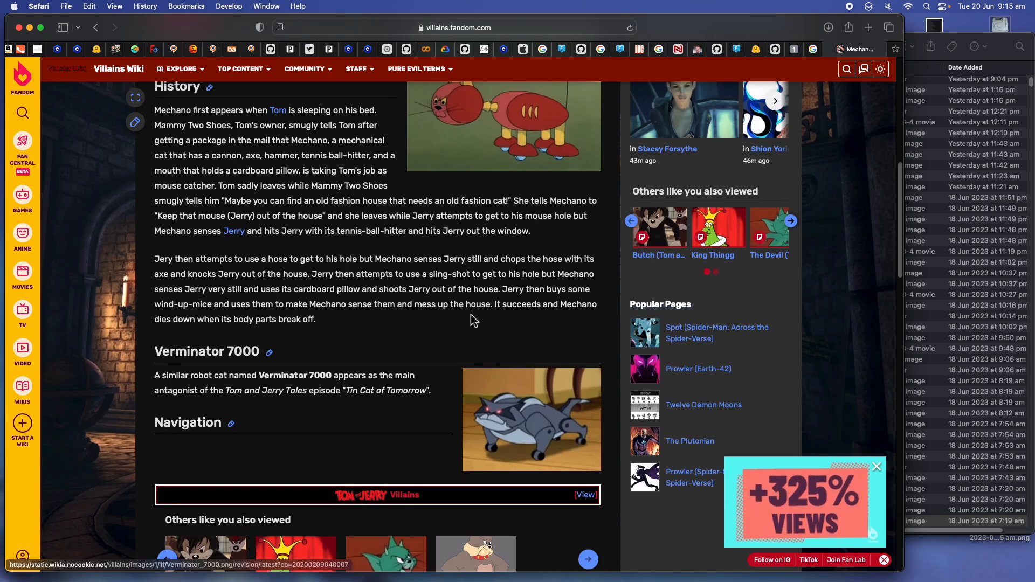
{"action": "scroll", "coordinate": [474, 319], "scroll_direction": "up", "scroll_amount": 3}
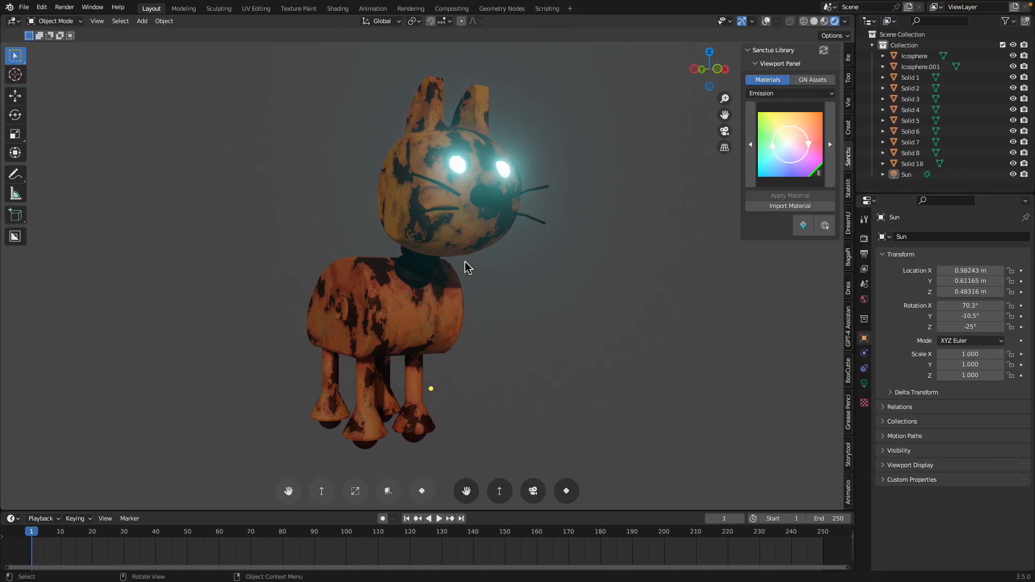
- Show the robot cat in Solid viewport shading in Blender and switch to its model in Plasticity
{"action": "key", "text": "space"}
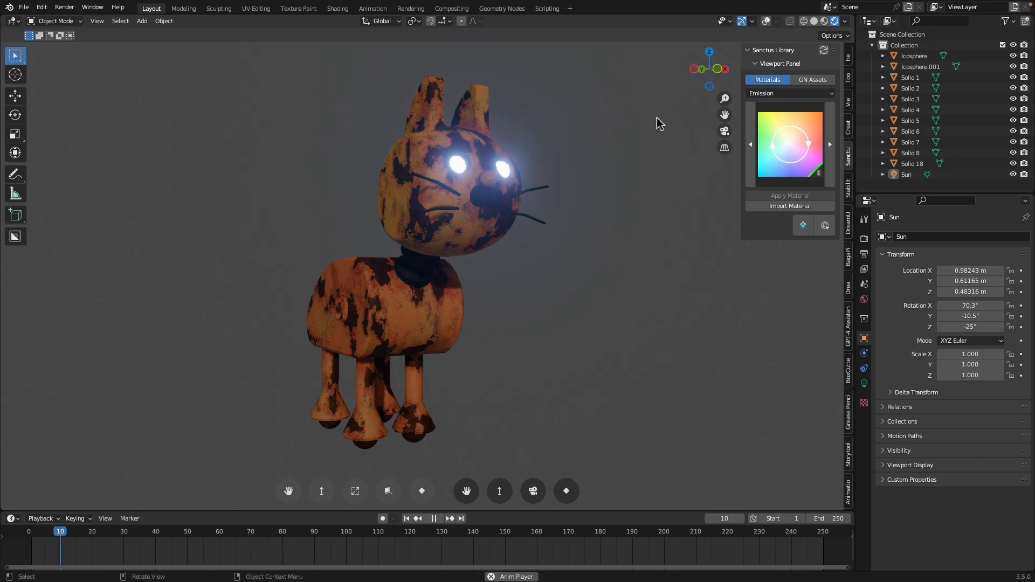
{"action": "left_click", "coordinate": [814, 21]}
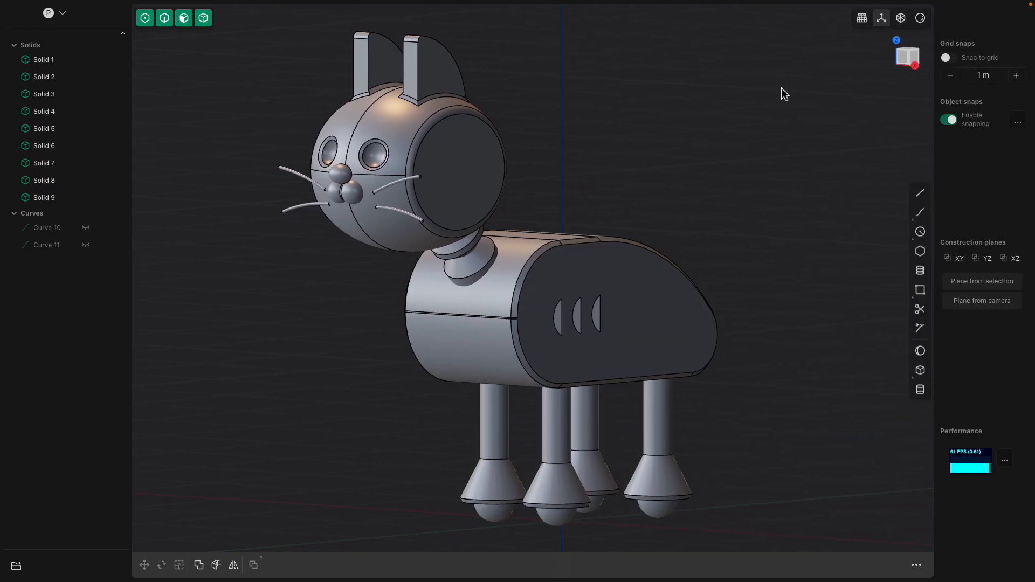
{"action": "middle_click_drag", "start_coordinate": [784, 94], "coordinate": [500, 329]}
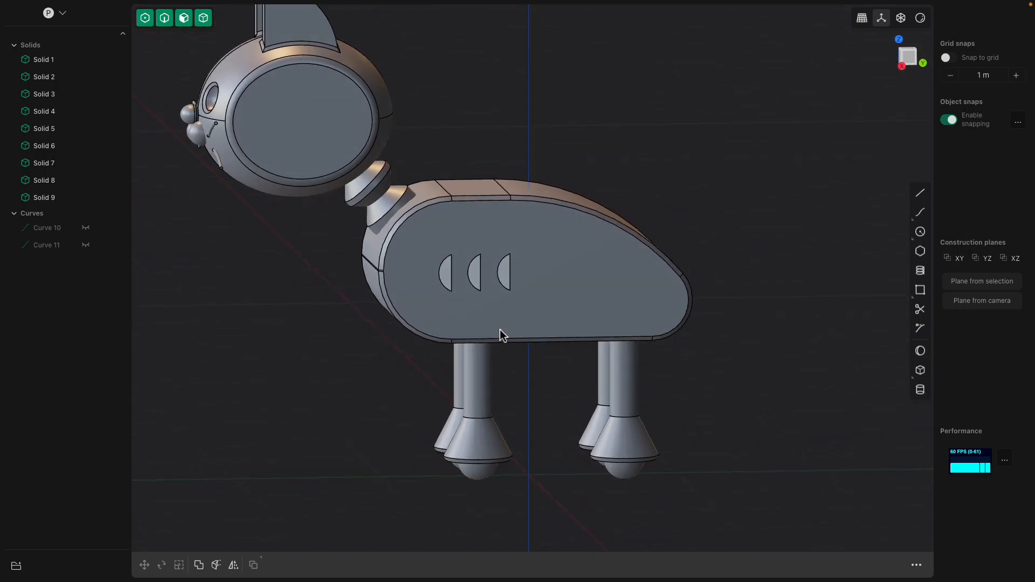
- Draw a center-based box footprint of about 1.10 by 1.59 m on the ground axis behind the cat
{"action": "scroll", "coordinate": [500, 330], "scroll_direction": "down", "scroll_amount": 3}
{"action": "middle_click_drag", "start_coordinate": [794, 169], "coordinate": [907, 291]}
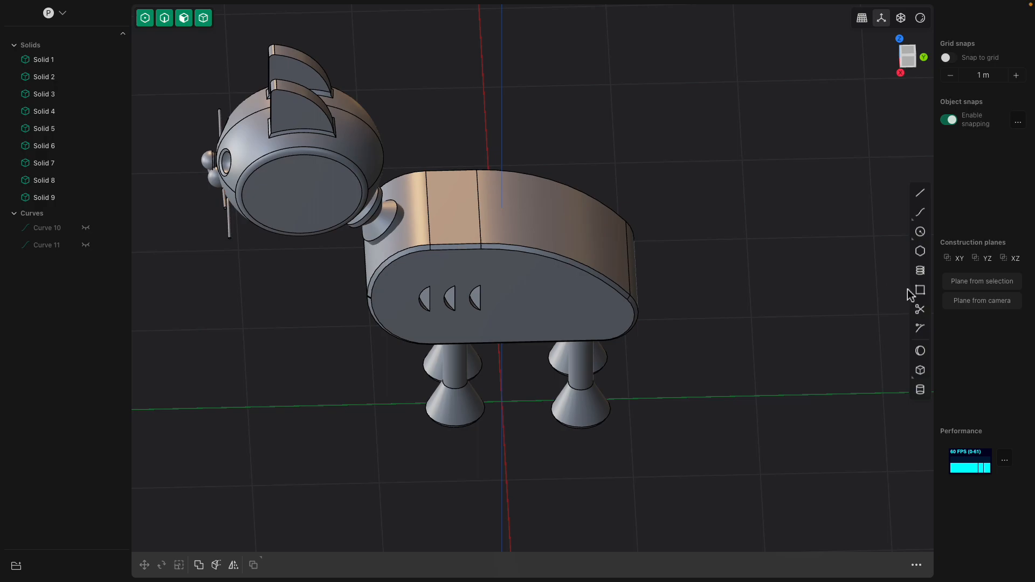
{"action": "left_click", "coordinate": [919, 370]}
{"action": "middle_click_drag", "start_coordinate": [780, 335], "coordinate": [682, 338], "text": "shift"}
{"action": "scroll", "coordinate": [681, 338], "scroll_direction": "down", "scroll_amount": 2}
{"action": "left_click", "coordinate": [710, 383]}
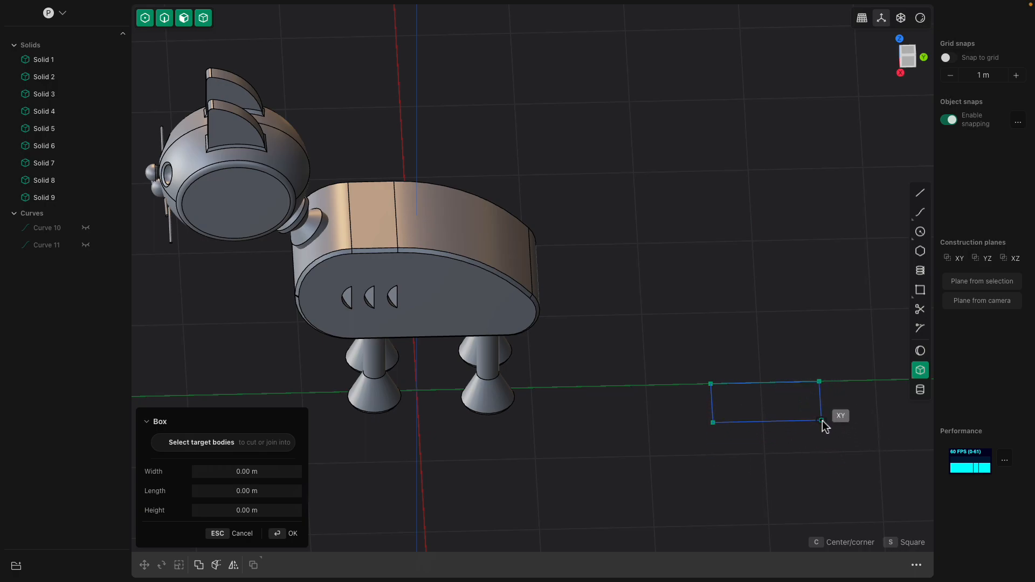
{"action": "key", "text": "Tab"}
{"action": "key", "text": "Escape"}
{"action": "key", "text": "c"}
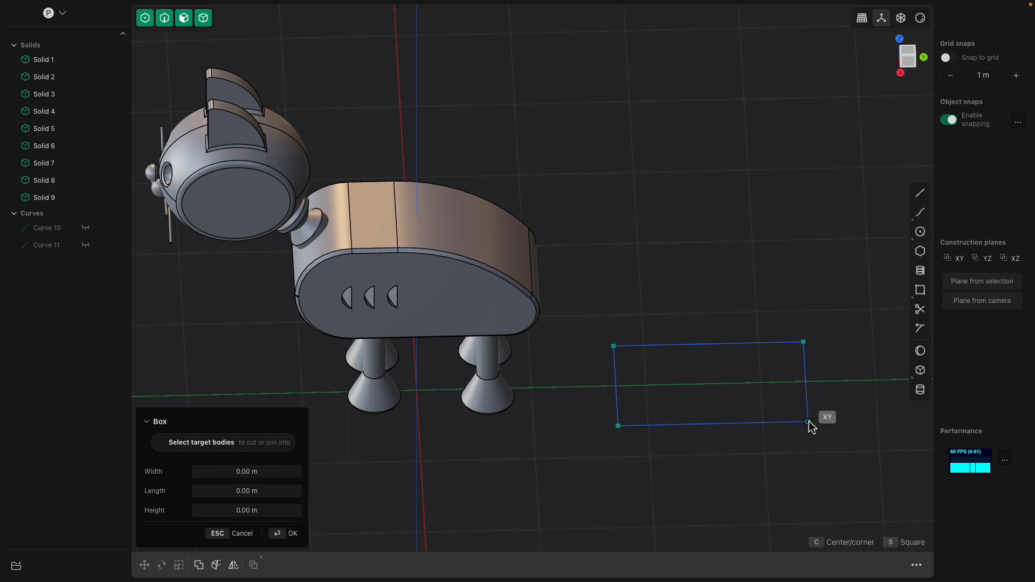
{"action": "left_click", "coordinate": [807, 422]}
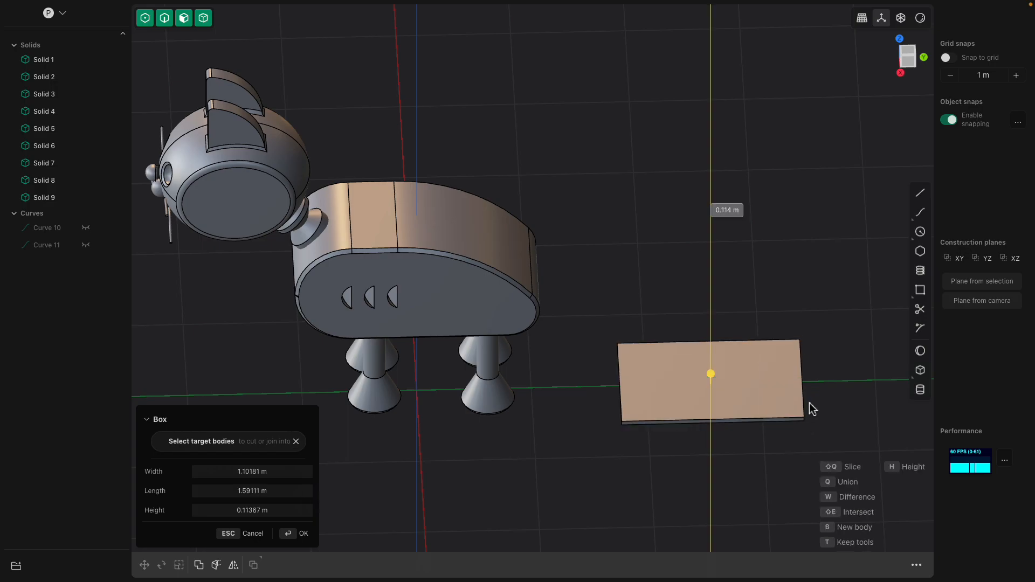
- Give the box a height of about 0.84 m and create it
{"action": "left_click", "coordinate": [814, 345]}
{"action": "mouse_move", "coordinate": [746, 324]}
{"action": "middle_mouse_down"}
{"action": "mouse_move", "coordinate": [786, 305]}
{"action": "mouse_move", "coordinate": [755, 307]}
{"action": "middle_mouse_up"}
{"action": "scroll", "coordinate": [700, 306], "scroll_direction": "up", "scroll_amount": 2}
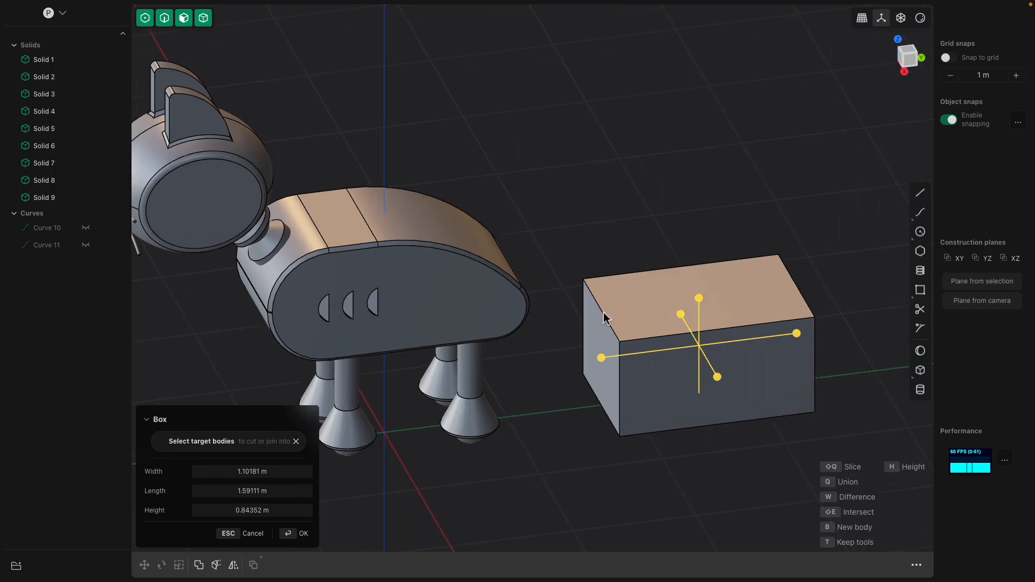
{"action": "key", "text": "Return"}
{"action": "left_click", "coordinate": [602, 313]}
{"action": "key", "text": "f"}
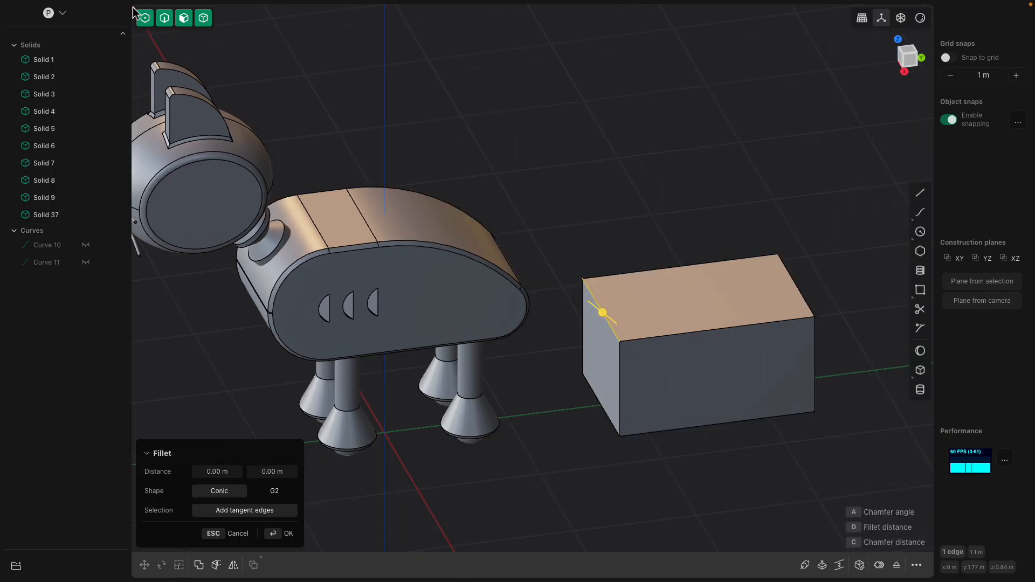
{"action": "middle_click_drag", "start_coordinate": [202, 58], "coordinate": [608, 384]}
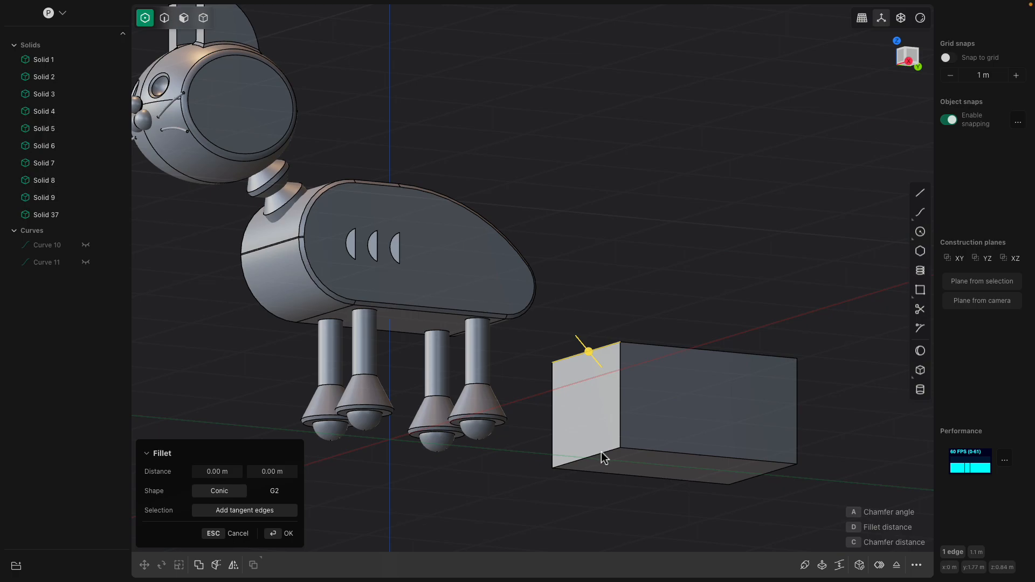
{"action": "key", "text": "Escape"}
{"action": "scroll", "coordinate": [595, 446], "scroll_direction": "up", "scroll_amount": 3}
{"action": "middle_click_drag", "start_coordinate": [595, 446], "coordinate": [575, 357], "text": "shift"}
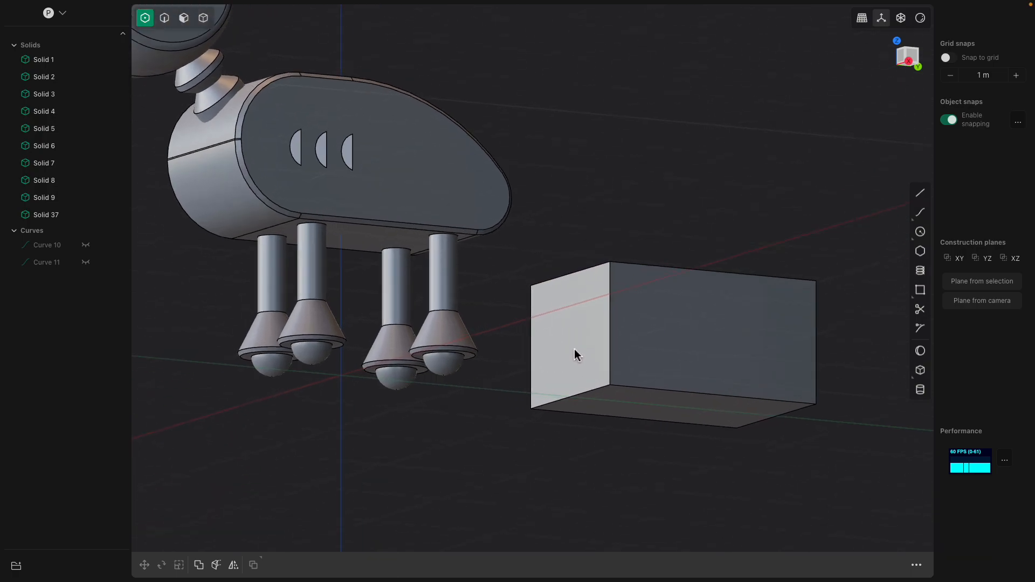
- Enable edge, face and solid selection, leaving control-point selection off
{"action": "left_click", "coordinate": [166, 19]}
{"action": "left_click", "coordinate": [185, 20], "text": "shift"}
{"action": "left_click", "coordinate": [201, 20], "text": "shift"}
{"action": "middle_click_drag", "start_coordinate": [591, 277], "coordinate": [604, 327]}
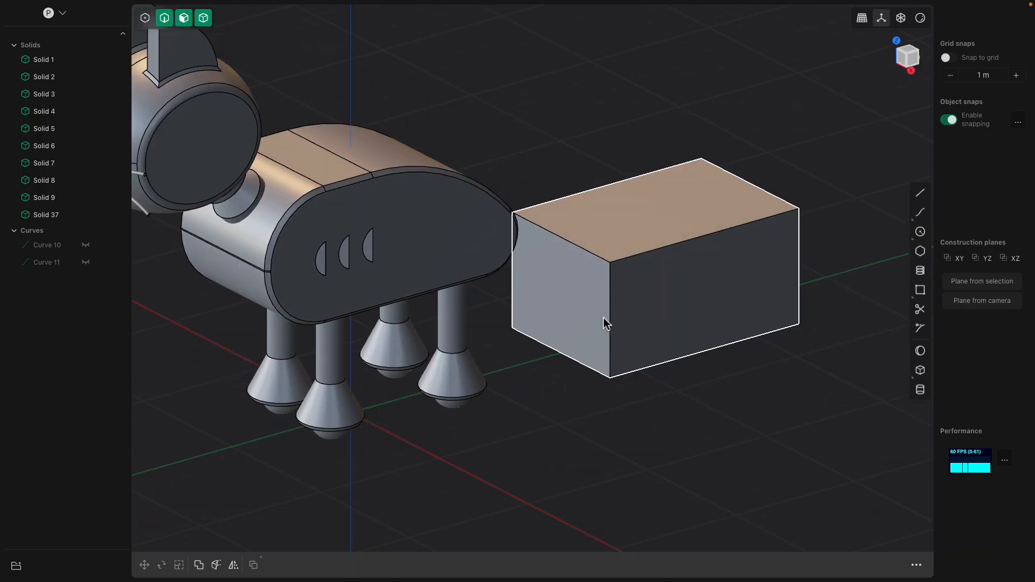
- Fillet the box's front top and front bottom edges to form a large rounded front end
{"action": "left_click", "coordinate": [582, 246]}
{"action": "left_click", "coordinate": [582, 247]}
{"action": "key", "text": "b"}
{"action": "left_click", "coordinate": [577, 360]}
{"action": "middle_click_drag", "start_coordinate": [577, 360], "coordinate": [543, 362]}
{"action": "left_click_drag", "start_coordinate": [587, 366], "coordinate": [547, 416]}
{"action": "middle_click_drag", "start_coordinate": [624, 374], "coordinate": [589, 372]}
{"action": "middle_click_drag", "start_coordinate": [677, 298], "coordinate": [565, 288], "text": "shift"}
{"action": "key", "text": "Return"}
- Fillet the box's rear top edge with a large radius so the back slopes down in a curve
{"action": "left_click", "coordinate": [775, 280]}
{"action": "key", "text": "b"}
{"action": "left_click_drag", "start_coordinate": [772, 279], "coordinate": [729, 42]}
{"action": "middle_click_drag", "start_coordinate": [772, 286], "coordinate": [803, 302]}
{"action": "key", "text": "Return"}
- Fillet the rear bottom edge of the new body with a small radius
{"action": "left_click", "coordinate": [790, 380]}
{"action": "key", "text": "b"}
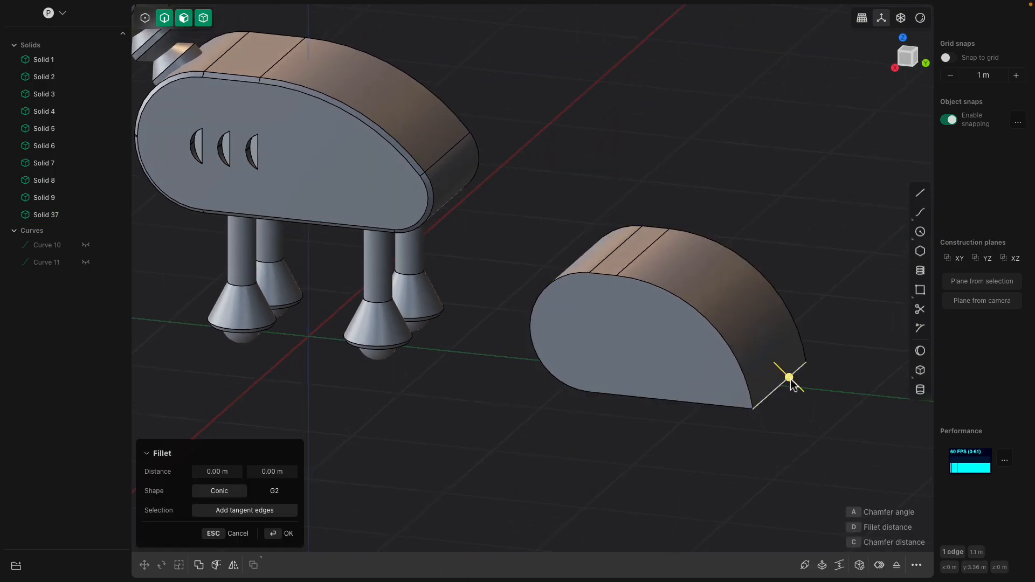
{"action": "left_click_drag", "start_coordinate": [790, 380], "coordinate": [786, 397]}
{"action": "left_click_drag", "start_coordinate": [757, 429], "coordinate": [743, 453]}
{"action": "middle_click_drag", "start_coordinate": [743, 448], "coordinate": [694, 344]}
{"action": "key", "text": "Return"}
- Offset the curved rear top face of the new body by about 0.41 m to flatten its slope
{"action": "left_click", "coordinate": [733, 301]}
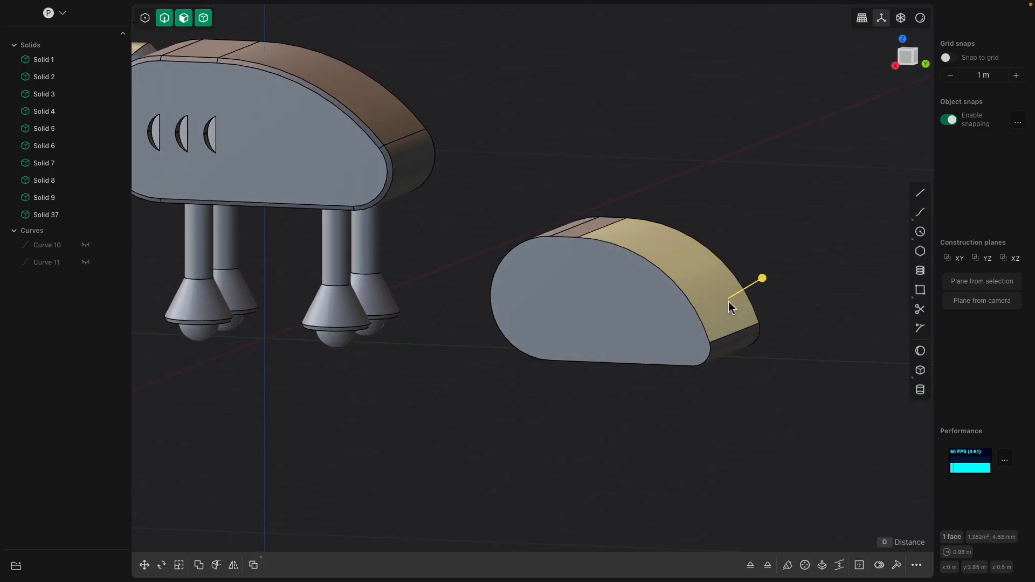
{"action": "key", "text": "r"}
{"action": "key", "text": "Escape"}
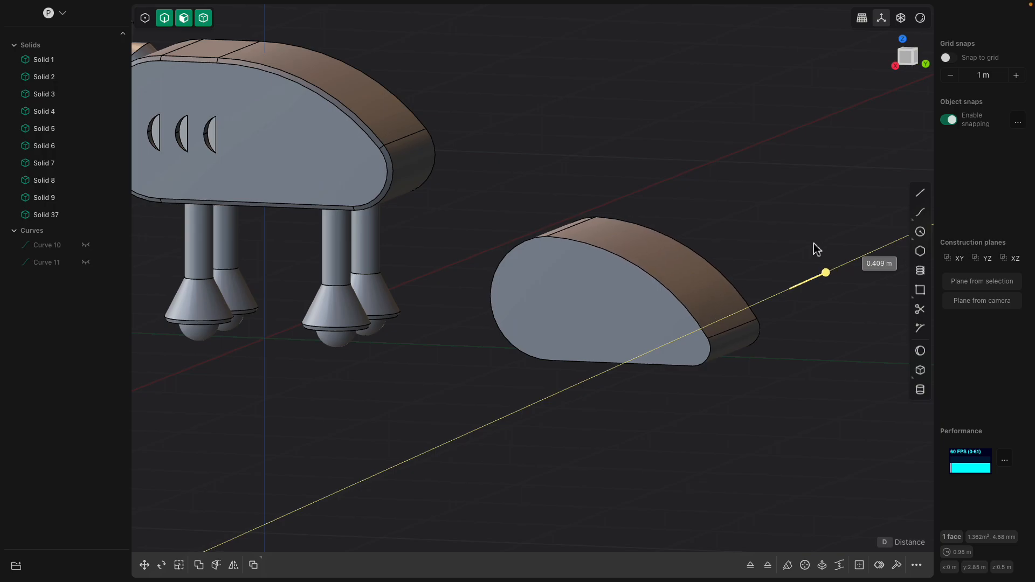
{"action": "middle_click_drag", "start_coordinate": [826, 233], "coordinate": [676, 248]}
- Chamfer the outline edges on both flat sides of the new body by about 0.037 m
{"action": "left_click", "coordinate": [580, 253]}
{"action": "scroll", "coordinate": [377, 222], "scroll_direction": "up", "scroll_amount": 2}
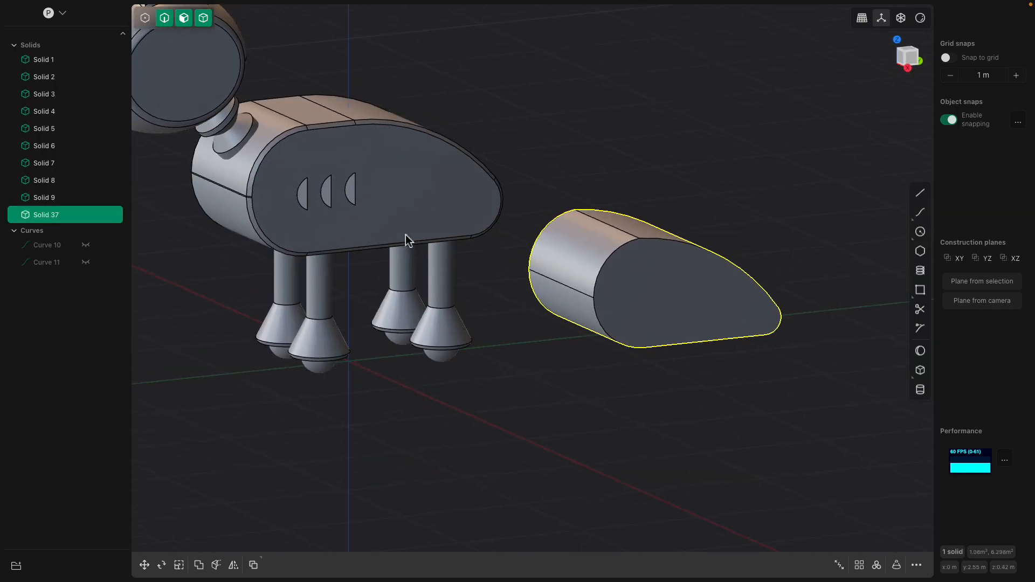
{"action": "middle_click_drag", "start_coordinate": [409, 237], "coordinate": [414, 246]}
{"action": "left_click", "coordinate": [627, 261]}
{"action": "left_click", "coordinate": [619, 251]}
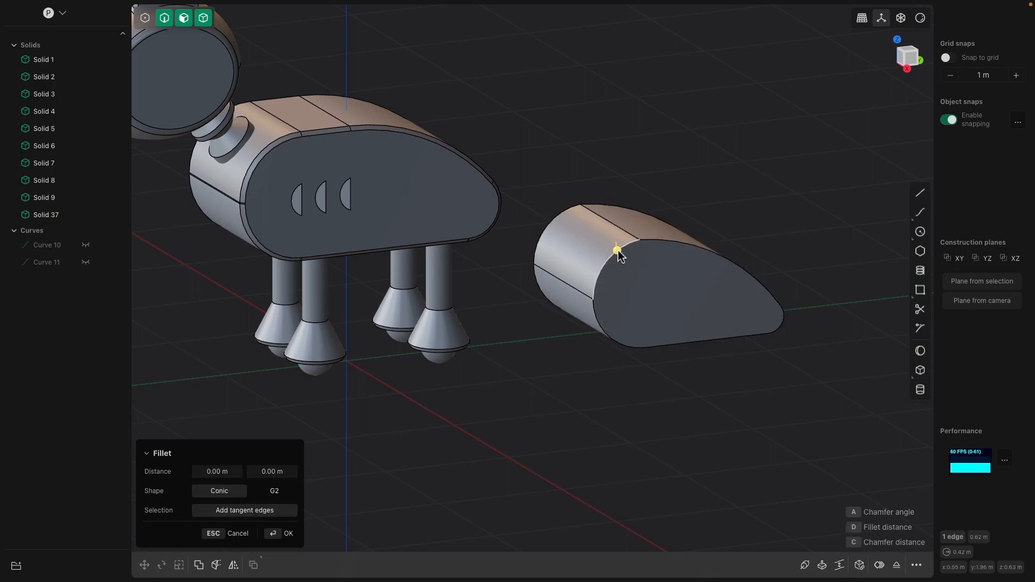
{"action": "left_click", "coordinate": [648, 240], "text": "alt+shift"}
{"action": "middle_click_drag", "start_coordinate": [628, 246], "coordinate": [657, 195]}
{"action": "left_click", "coordinate": [639, 166], "text": "alt+shift"}
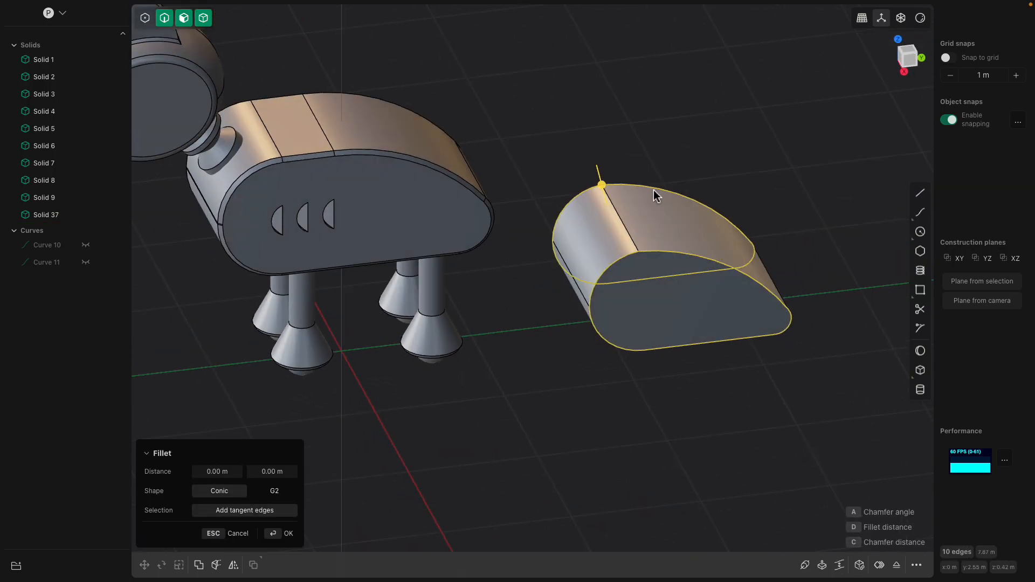
{"action": "mouse_move", "coordinate": [601, 184]}
{"action": "left_mouse_down"}
{"action": "mouse_move", "coordinate": [620, 175]}
{"action": "mouse_move", "coordinate": [612, 183]}
{"action": "left_mouse_up"}
{"action": "scroll", "coordinate": [438, 285], "scroll_direction": "up", "scroll_amount": 2}
{"action": "middle_click_drag", "start_coordinate": [274, 215], "coordinate": [226, 144]}
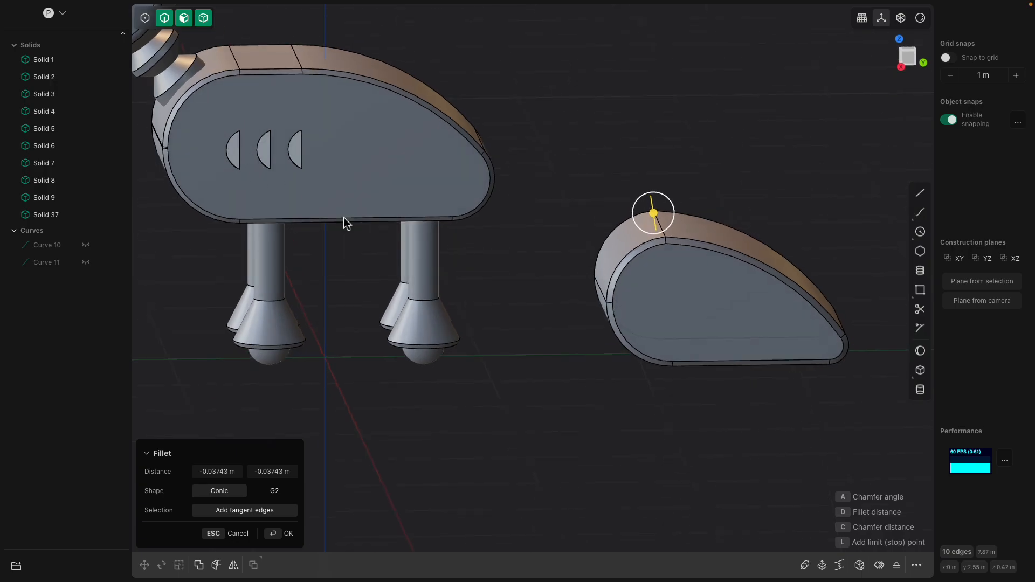
{"action": "middle_click_drag", "start_coordinate": [678, 342], "coordinate": [697, 349]}
- Cut a box pocket about 0.13 by 0.20 m and 0.16 m deep into the new body's side face near its rounded front
{"action": "left_click", "coordinate": [923, 370]}
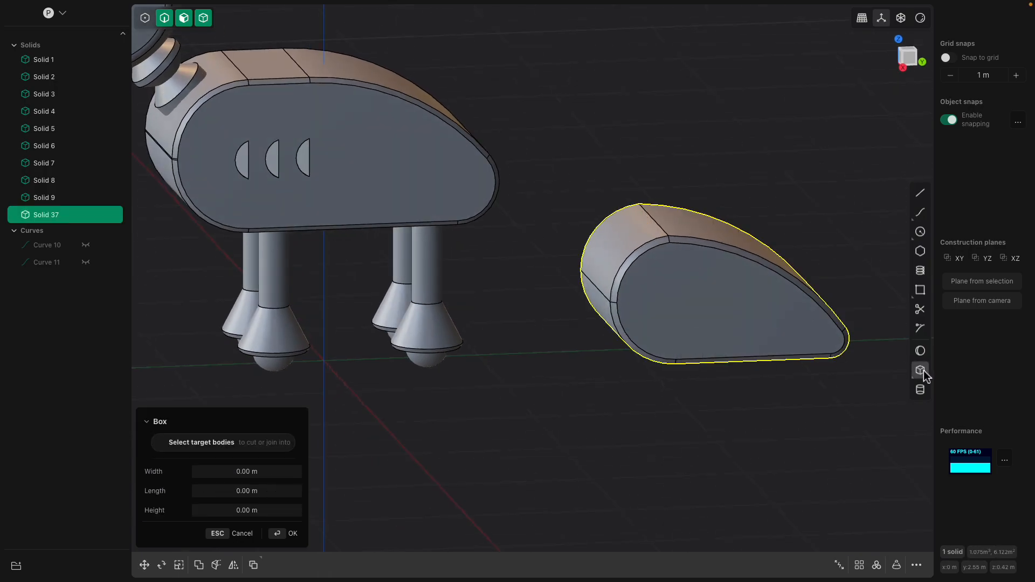
{"action": "scroll", "coordinate": [651, 285], "scroll_direction": "up", "scroll_amount": 2}
{"action": "left_click", "coordinate": [658, 290]}
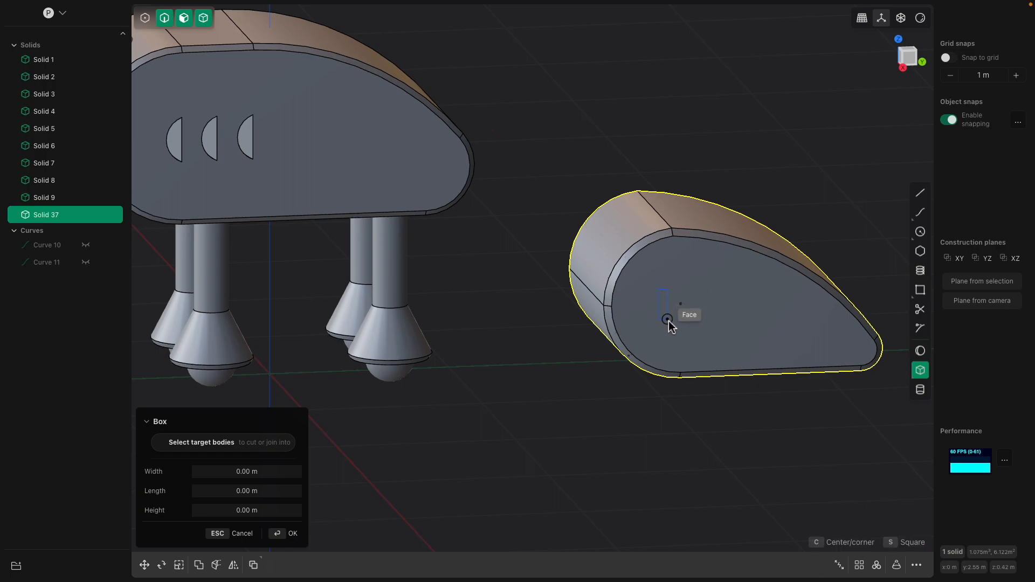
{"action": "left_click", "coordinate": [681, 326]}
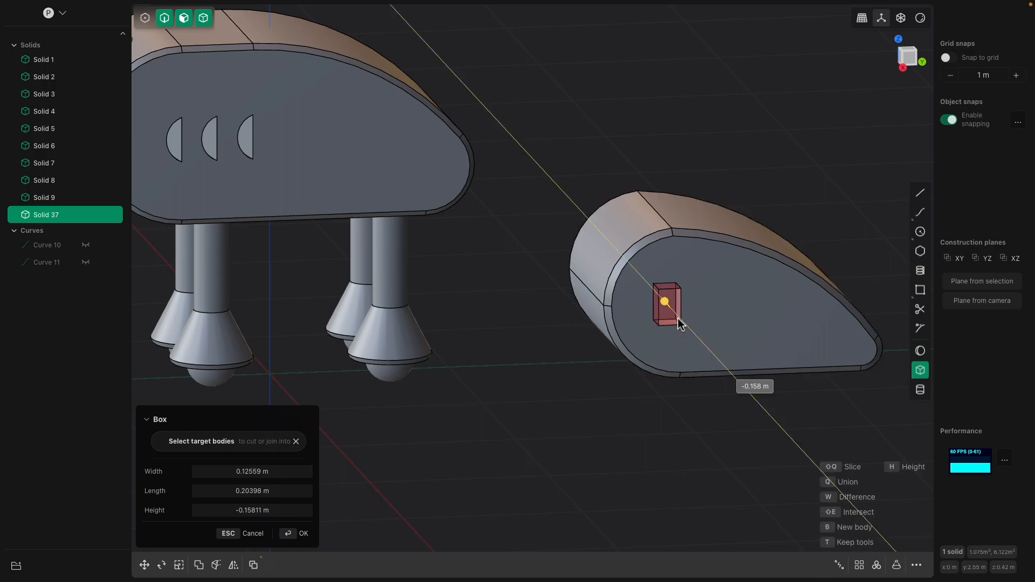
{"action": "left_click", "coordinate": [678, 317]}
{"action": "middle_click_drag", "start_coordinate": [677, 317], "coordinate": [560, 180]}
{"action": "scroll", "coordinate": [574, 229], "scroll_direction": "up", "scroll_amount": 3}
{"action": "key", "text": "Return"}
- Fillet the pocket's front top and front bottom corner edges by about 0.10 m to make a half-round opening
{"action": "scroll", "coordinate": [589, 253], "scroll_direction": "up", "scroll_amount": 5}
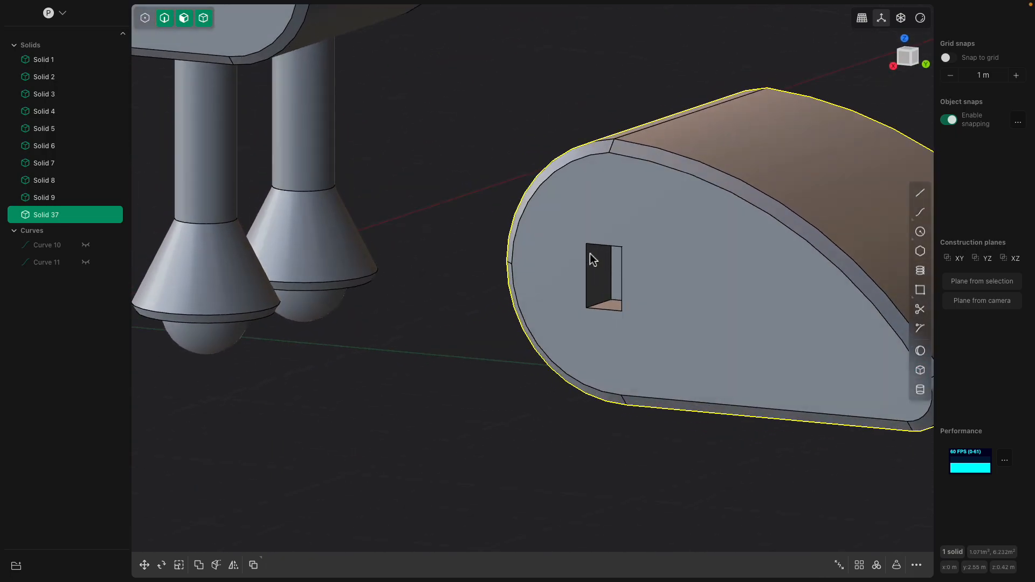
{"action": "middle_click_drag", "start_coordinate": [600, 250], "coordinate": [613, 289]}
{"action": "left_click", "coordinate": [602, 191]}
{"action": "key", "text": "f"}
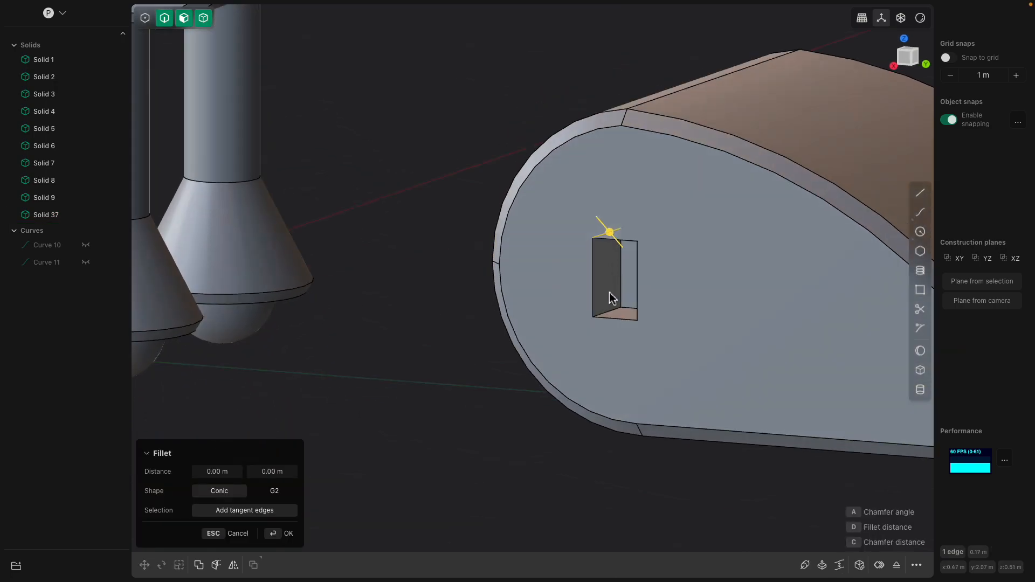
{"action": "left_click_drag", "start_coordinate": [623, 313], "coordinate": [644, 305]}
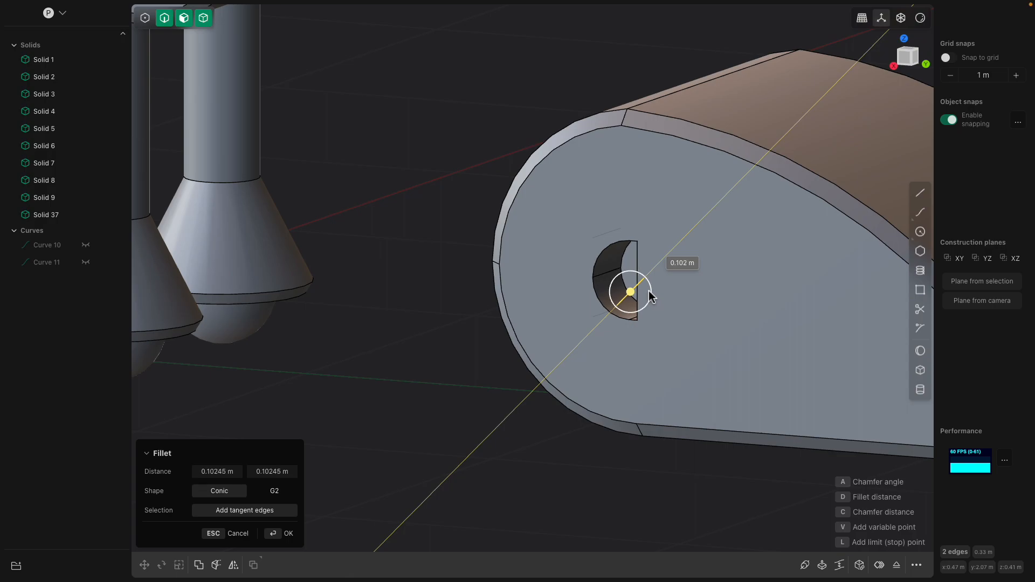
{"action": "middle_click_drag", "start_coordinate": [648, 291], "coordinate": [704, 295]}
{"action": "scroll", "coordinate": [646, 291], "scroll_direction": "down", "scroll_amount": 5}
{"action": "mouse_move", "coordinate": [640, 292]}
{"action": "middle_mouse_down", "text": "shift"}
{"action": "mouse_move", "coordinate": [723, 319]}
{"action": "mouse_move", "coordinate": [667, 322]}
{"action": "mouse_move", "coordinate": [623, 283]}
{"action": "mouse_move", "coordinate": [658, 296]}
{"action": "middle_mouse_up", "text": "shift"}
{"action": "scroll", "coordinate": [723, 319], "scroll_direction": "down", "scroll_amount": 3}
{"action": "scroll", "coordinate": [673, 322], "scroll_direction": "up", "scroll_amount": 2}
{"action": "key", "text": "Return"}
- Chamfer the straight inner edge of the half-round pocket by about 0.13 m
{"action": "scroll", "coordinate": [623, 284], "scroll_direction": "up", "scroll_amount": 2}
{"action": "left_click", "coordinate": [728, 296]}
{"action": "key", "text": "f"}
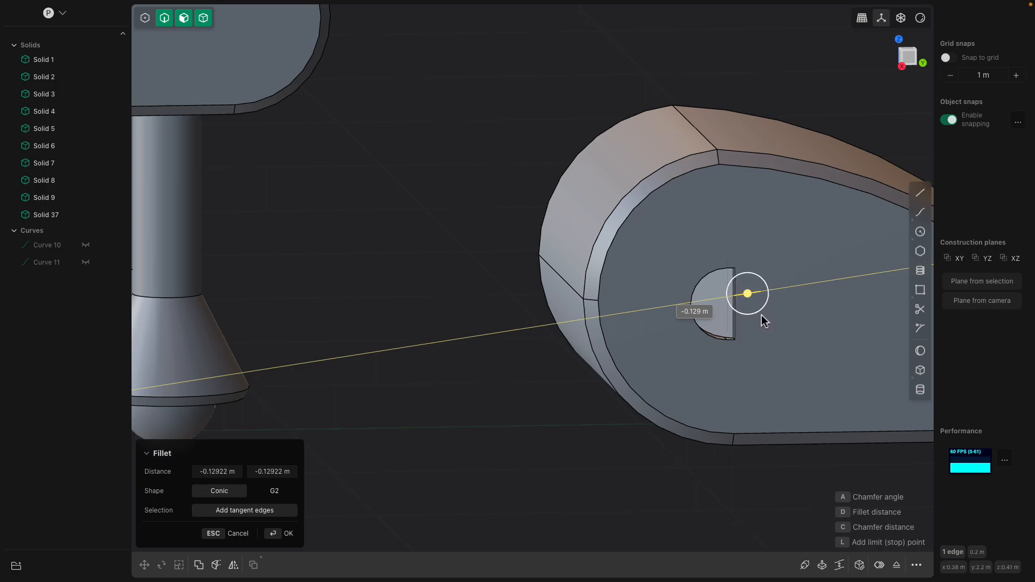
{"action": "middle_click_drag", "start_coordinate": [752, 310], "coordinate": [688, 326]}
{"action": "key", "text": "Return"}
{"action": "key", "text": "r"}
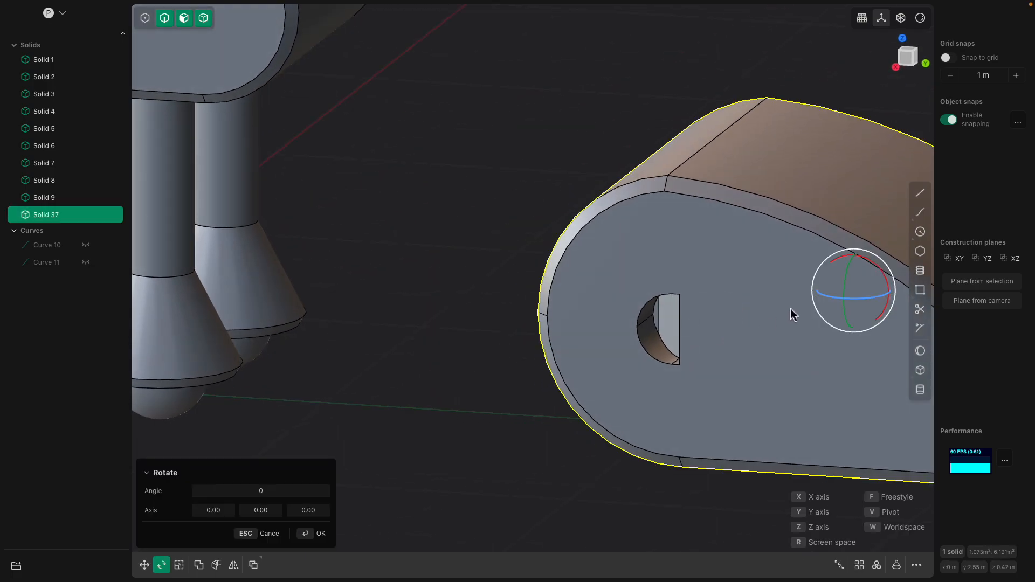
{"action": "left_click_drag", "start_coordinate": [834, 305], "coordinate": [756, 339]}
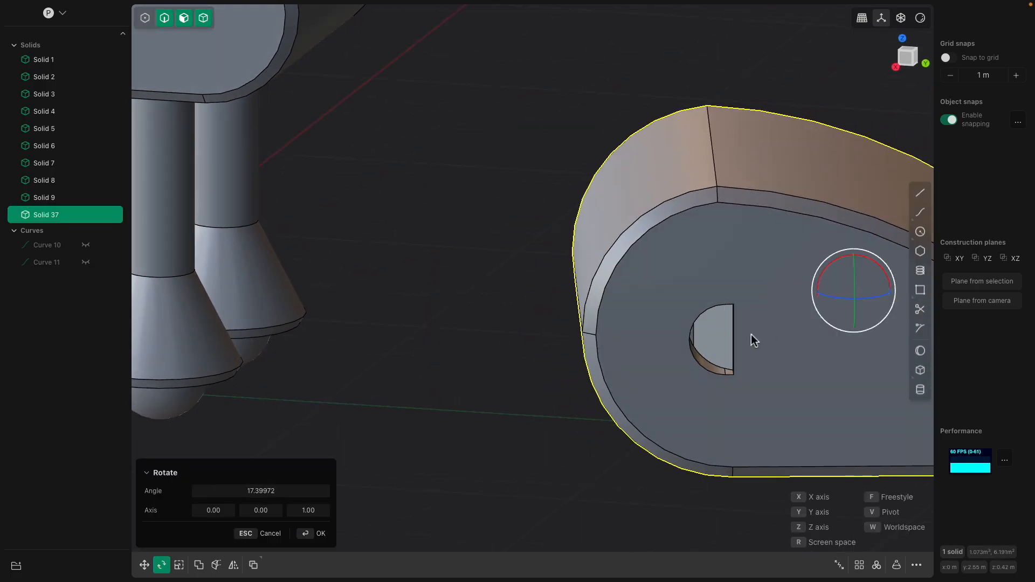
{"action": "key", "text": "Escape"}
- Chamfer the half-round pocket's straight inner edge again, this time by about 0.126 m
{"action": "middle_click_drag", "start_coordinate": [716, 330], "coordinate": [729, 324]}
{"action": "left_click", "coordinate": [713, 321]}
{"action": "key", "text": "b"}
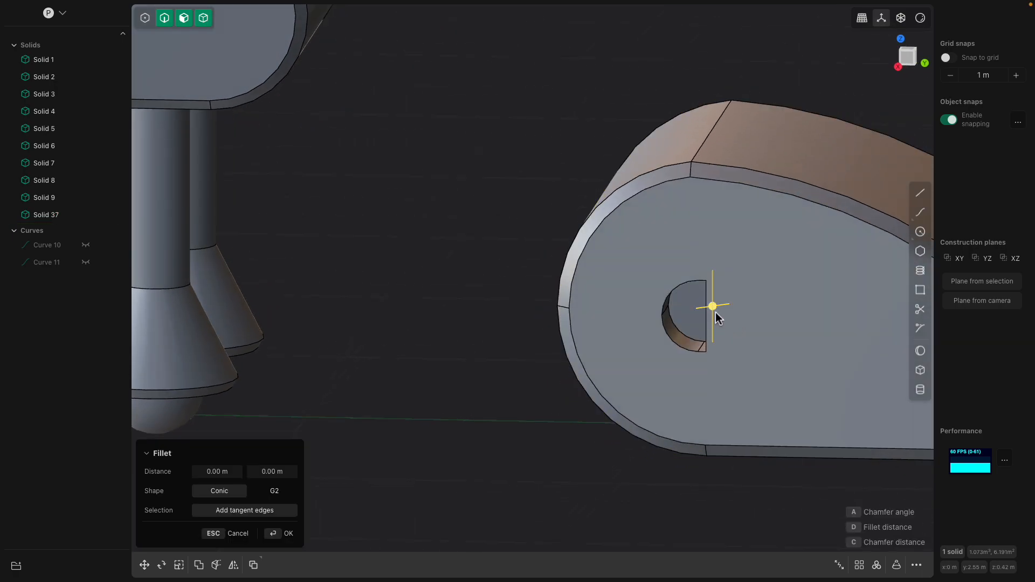
{"action": "left_click_drag", "start_coordinate": [716, 311], "coordinate": [753, 309]}
{"action": "mouse_move", "coordinate": [707, 301]}
{"action": "middle_mouse_down"}
{"action": "mouse_move", "coordinate": [750, 294]}
{"action": "mouse_move", "coordinate": [719, 287]}
{"action": "middle_mouse_up"}
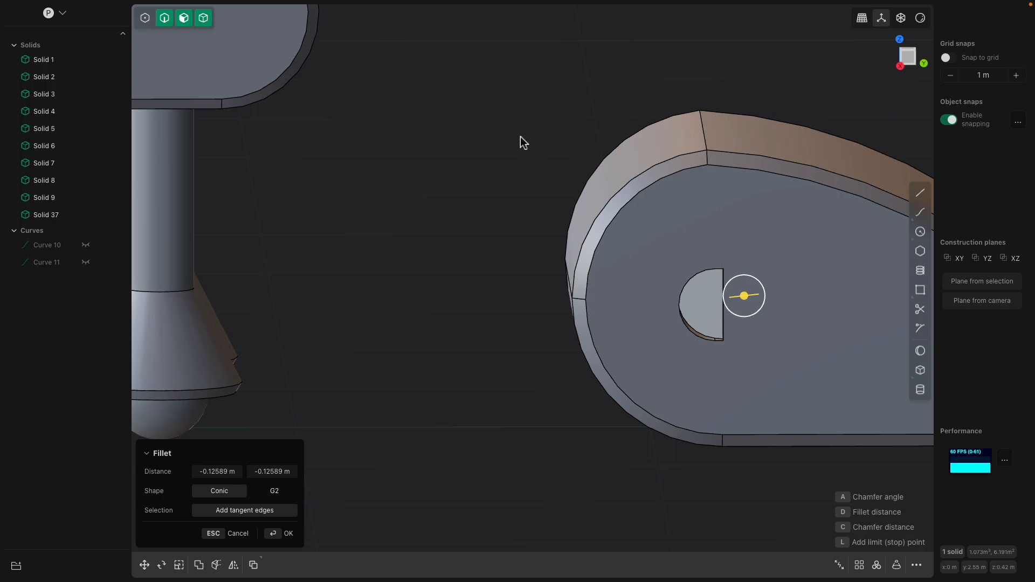
- Save the model as a new Plasticity file named demo_mech and accept the pocket's edge chamfer
{"action": "scroll", "coordinate": [523, 145], "scroll_direction": "down", "scroll_amount": 3}
{"action": "middle_click_drag", "start_coordinate": [549, 215], "coordinate": [549, 265]}
{"action": "scroll", "coordinate": [525, 210], "scroll_direction": "down", "scroll_amount": 6}
{"action": "left_click", "coordinate": [80, 7]}
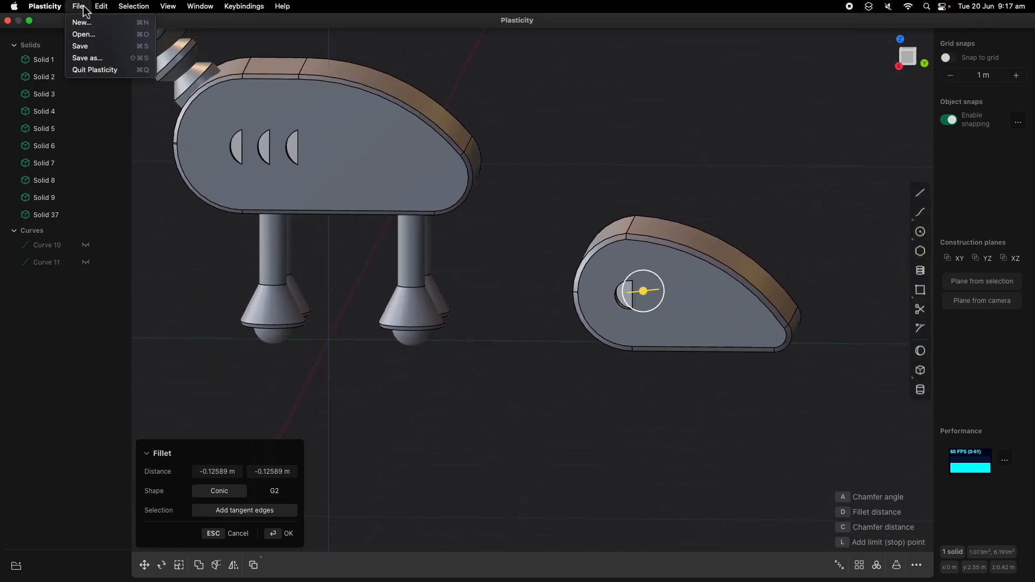
{"action": "left_click", "coordinate": [89, 58]}
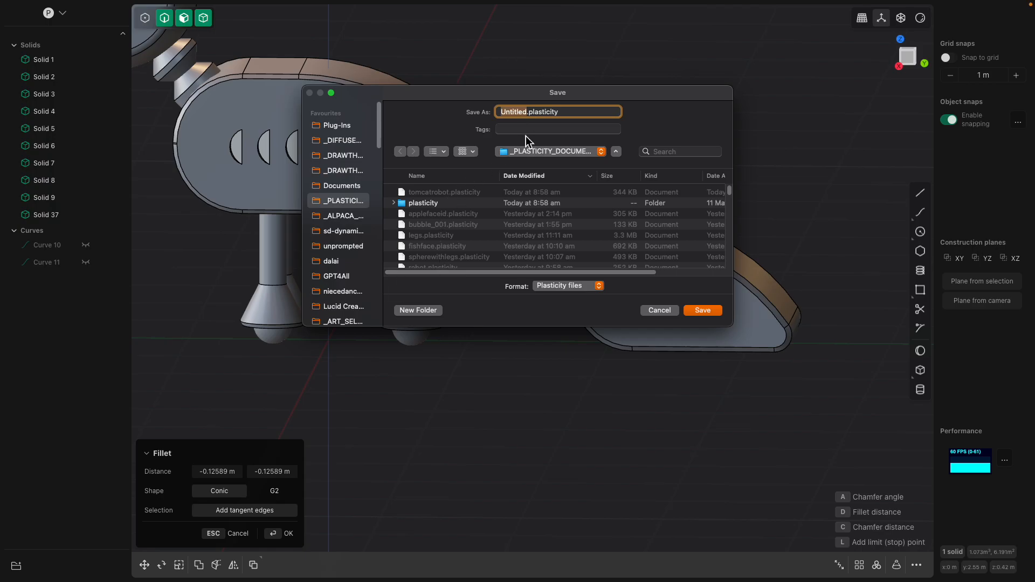
{"action": "type", "text": "demo_creature"}
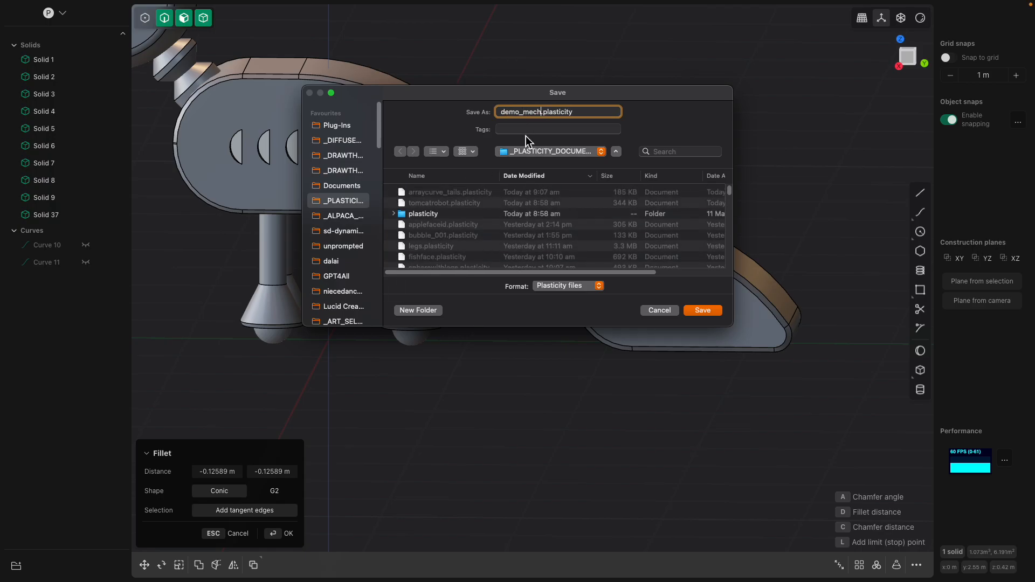
{"action": "key", "text": "Return"}
{"action": "scroll", "coordinate": [573, 226], "scroll_direction": "down", "scroll_amount": 3}
{"action": "middle_click_drag", "start_coordinate": [561, 245], "coordinate": [616, 212]}
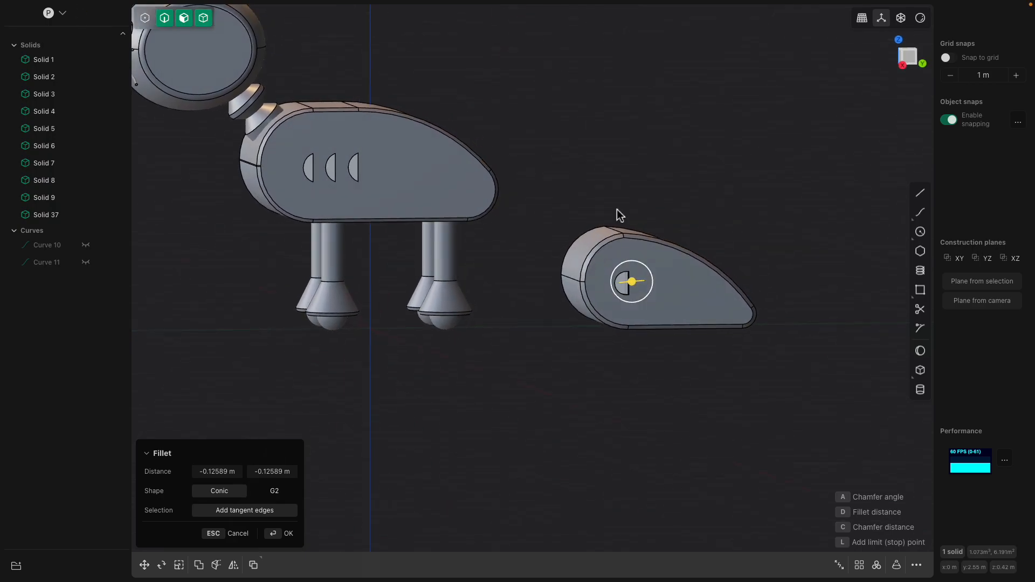
{"action": "scroll", "coordinate": [611, 194], "scroll_direction": "up", "scroll_amount": 4}
{"action": "key", "text": "Return"}
- Duplicate all faces of the half-round pocket and move the copy about 0.145 m along Y, beside the original
{"action": "middle_click_drag", "start_coordinate": [616, 258], "coordinate": [584, 196], "text": "shift"}
{"action": "scroll", "coordinate": [586, 199], "scroll_direction": "up", "scroll_amount": 5}
{"action": "left_click", "coordinate": [597, 278]}
{"action": "middle_click_drag", "start_coordinate": [597, 278], "coordinate": [690, 252]}
{"action": "scroll", "coordinate": [635, 241], "scroll_direction": "up", "scroll_amount": 2}
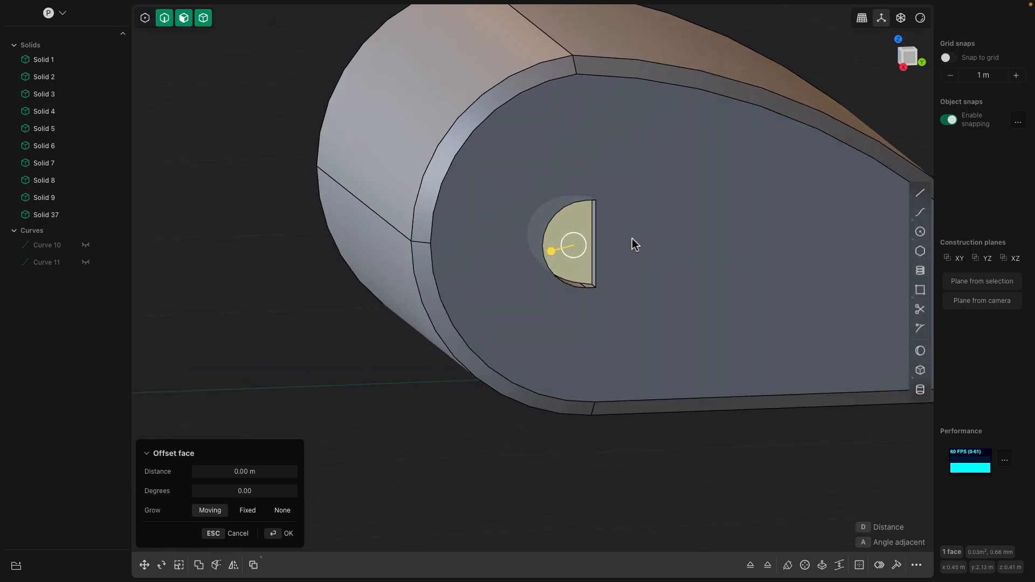
{"action": "middle_click_drag", "start_coordinate": [572, 233], "coordinate": [604, 278]}
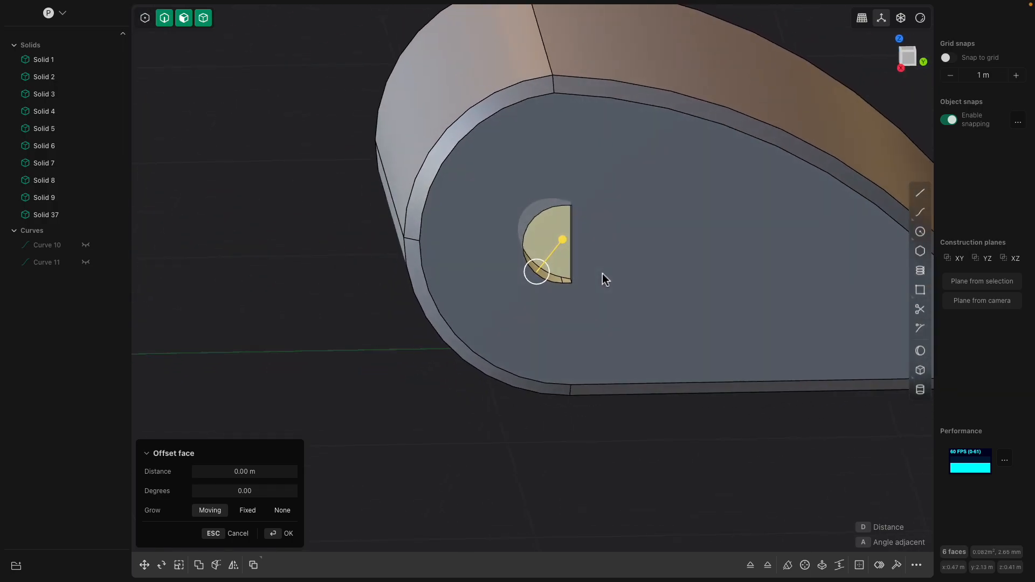
{"action": "key", "text": "g"}
{"action": "middle_click_drag", "start_coordinate": [603, 273], "coordinate": [578, 248]}
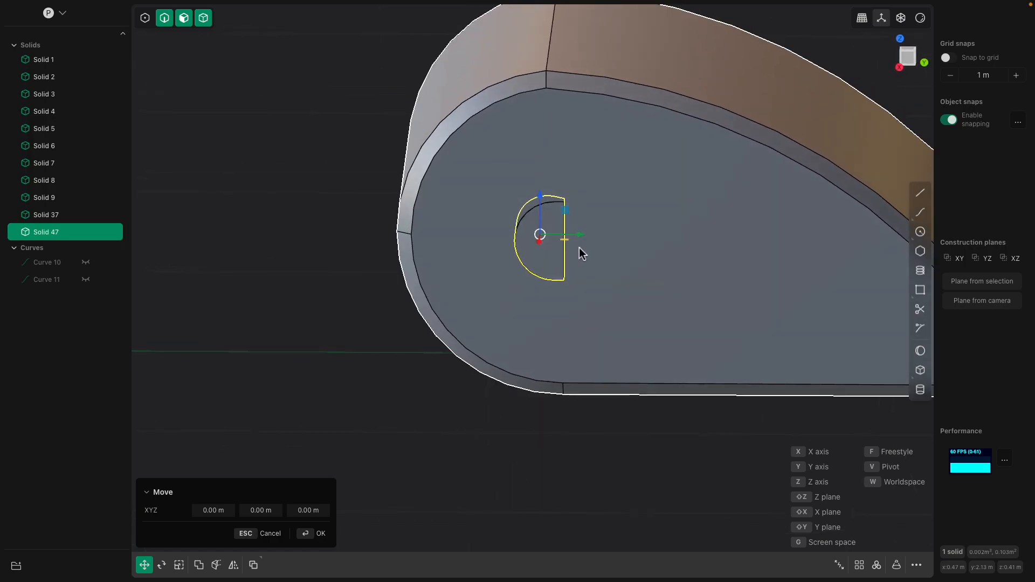
{"action": "left_click_drag", "start_coordinate": [582, 235], "coordinate": [646, 241]}
{"action": "mouse_move", "coordinate": [647, 241]}
{"action": "middle_mouse_down"}
{"action": "mouse_move", "coordinate": [665, 235]}
{"action": "mouse_move", "coordinate": [649, 244]}
{"action": "middle_mouse_up"}
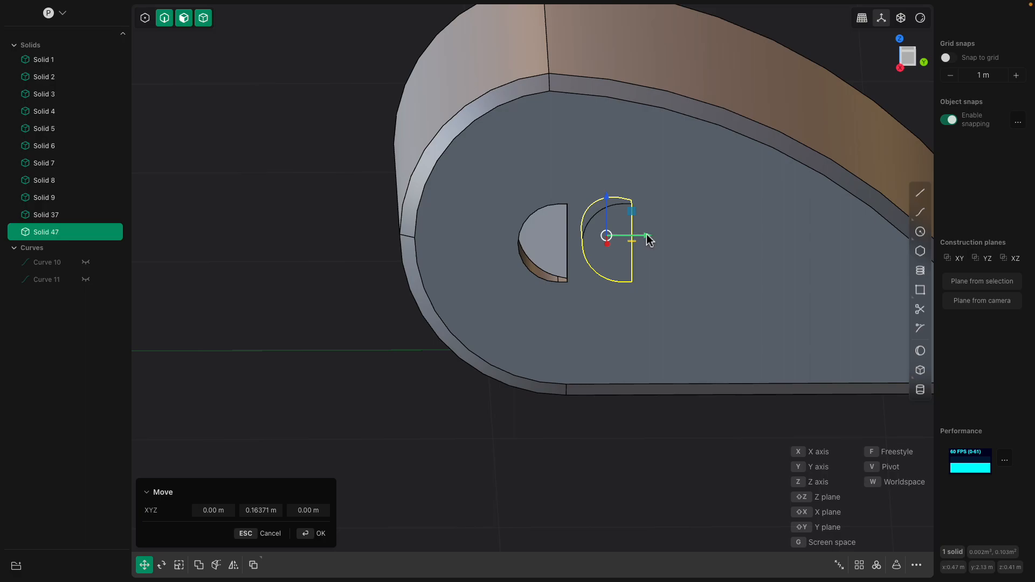
{"action": "mouse_move", "coordinate": [646, 240]}
{"action": "left_mouse_down"}
{"action": "mouse_move", "coordinate": [582, 236]}
{"action": "mouse_move", "coordinate": [641, 238]}
{"action": "left_mouse_up"}
{"action": "middle_click_drag", "start_coordinate": [641, 238], "coordinate": [664, 241]}
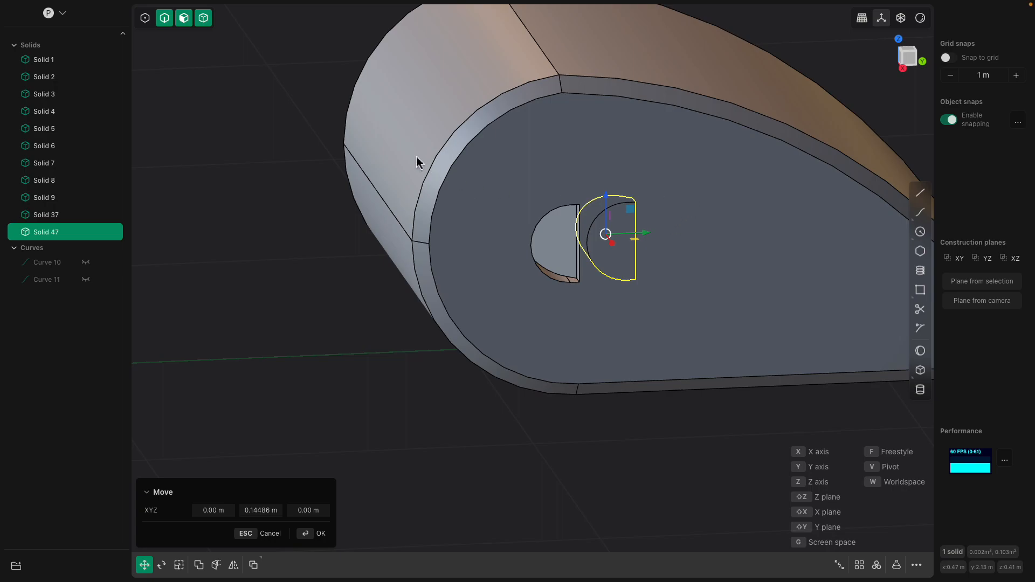
- Apply a Boolean with the new body as target and the half-round copy as tool to cut a second vent
{"action": "left_click", "coordinate": [377, 105]}
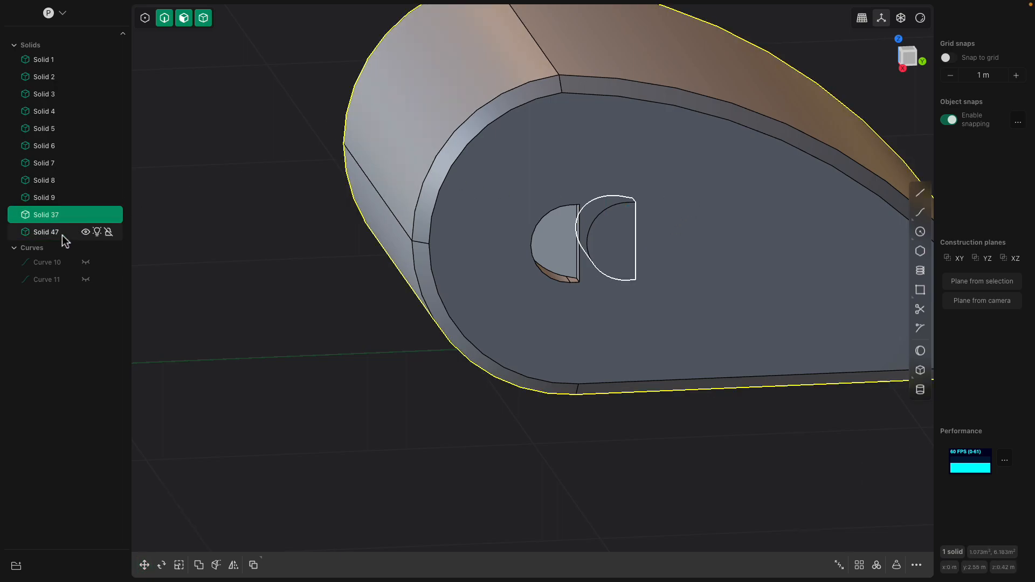
{"action": "key", "text": "q"}
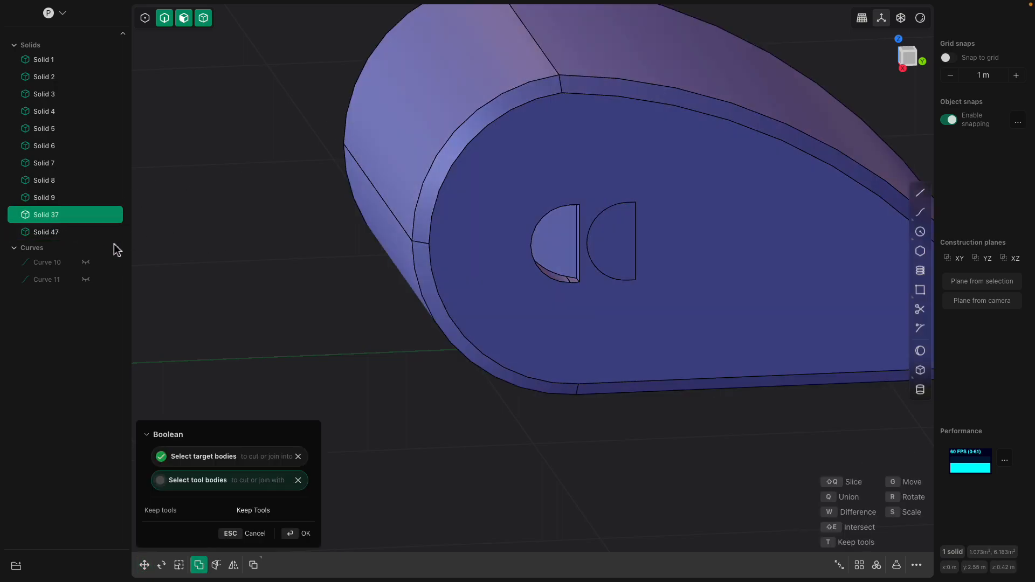
{"action": "left_click", "coordinate": [55, 232]}
{"action": "mouse_move", "coordinate": [300, 264]}
{"action": "middle_mouse_down"}
{"action": "mouse_move", "coordinate": [270, 246]}
{"action": "mouse_move", "coordinate": [264, 256]}
{"action": "mouse_move", "coordinate": [296, 259]}
{"action": "middle_mouse_up"}
{"action": "key", "text": "Return"}
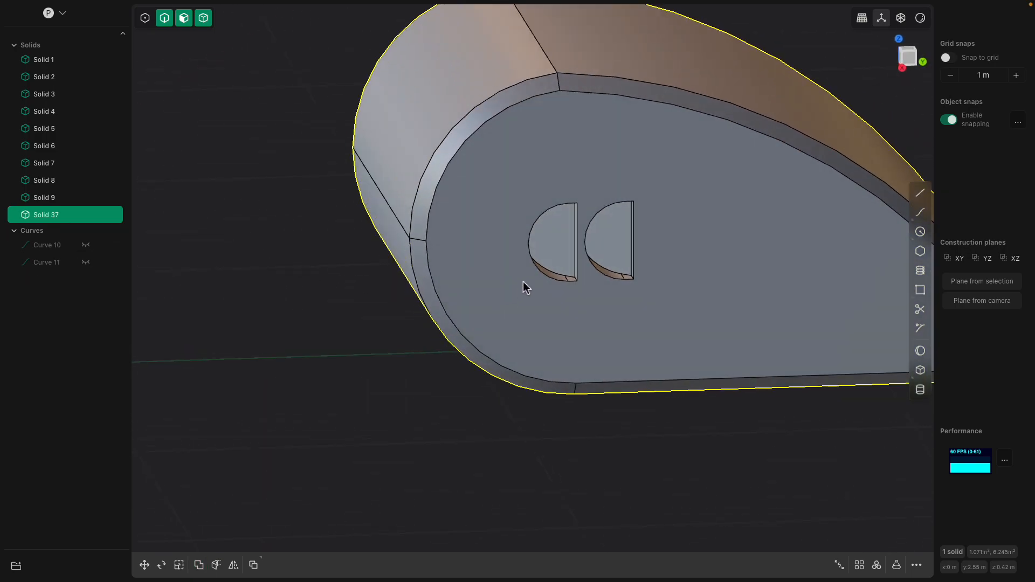
- Examine the second vent and compare the new body's underside with the original robot's legs and flared feet
{"action": "scroll", "coordinate": [518, 286], "scroll_direction": "up", "scroll_amount": 2}
{"action": "left_click", "coordinate": [638, 230]}
{"action": "mouse_move", "coordinate": [637, 230]}
{"action": "middle_mouse_down"}
{"action": "mouse_move", "coordinate": [651, 236]}
{"action": "mouse_move", "coordinate": [602, 228]}
{"action": "mouse_move", "coordinate": [650, 242]}
{"action": "middle_mouse_up"}
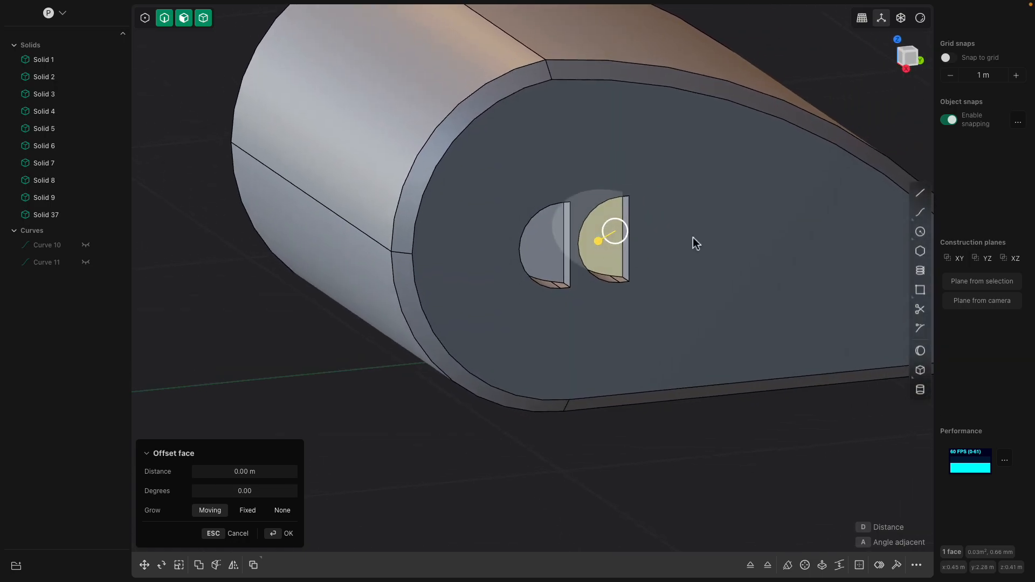
{"action": "scroll", "coordinate": [606, 242], "scroll_direction": "down", "scroll_amount": 8}
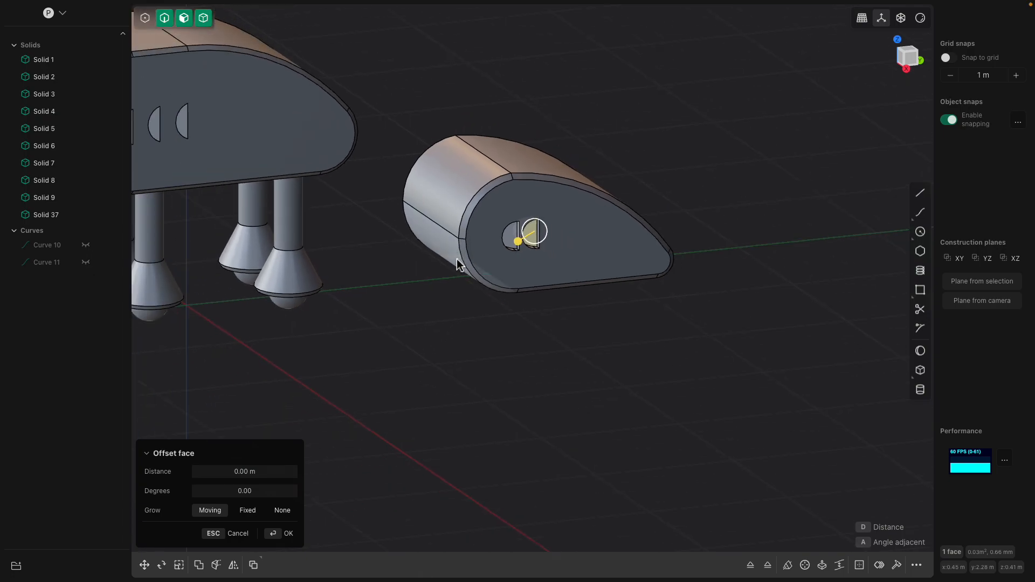
{"action": "scroll", "coordinate": [457, 258], "scroll_direction": "down", "scroll_amount": 1}
{"action": "middle_click_drag", "start_coordinate": [457, 258], "coordinate": [609, 266], "text": "shift"}
{"action": "middle_click_drag", "start_coordinate": [539, 235], "coordinate": [458, 225]}
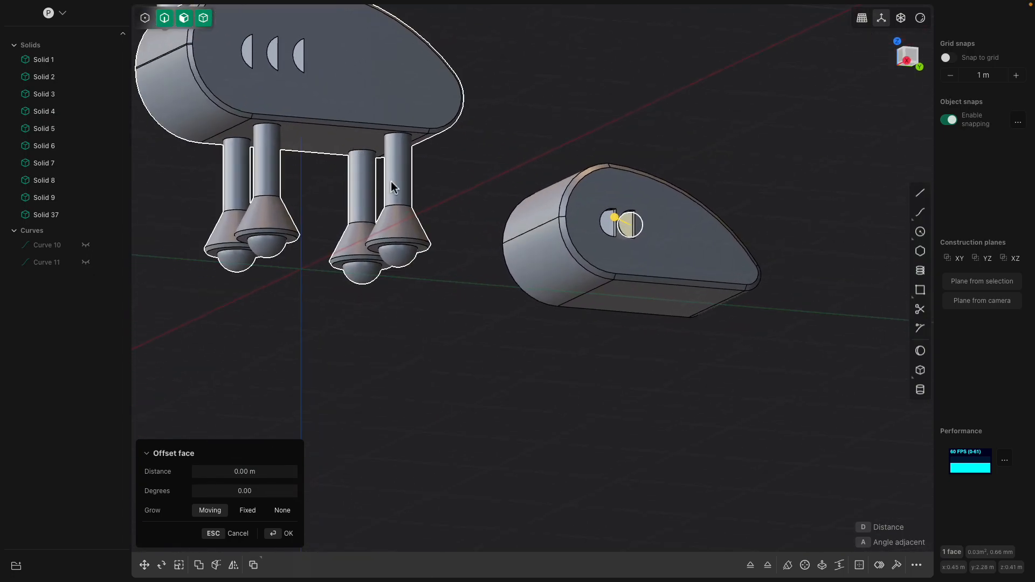
{"action": "scroll", "coordinate": [384, 166], "scroll_direction": "up", "scroll_amount": 5}
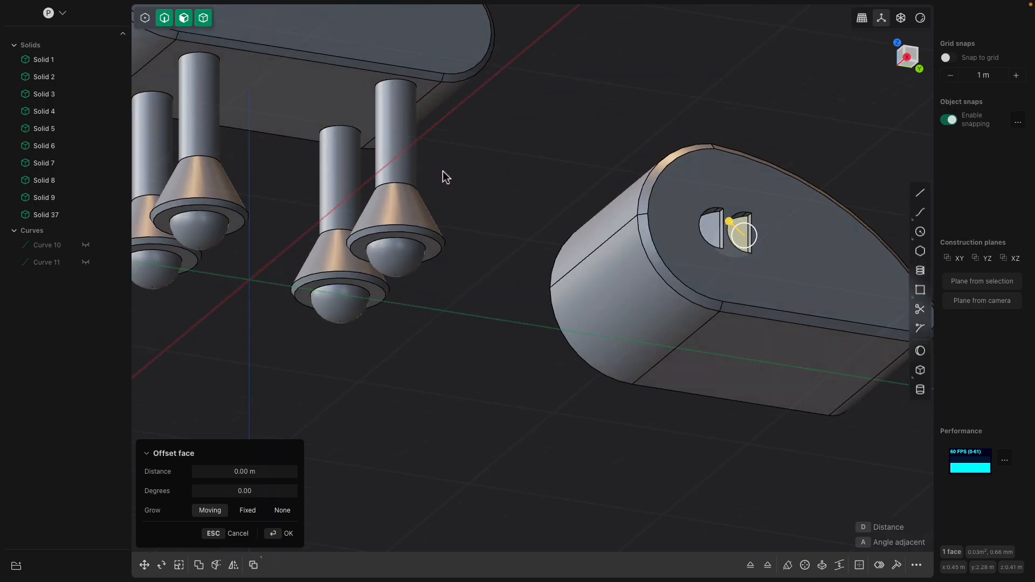
{"action": "middle_click_drag", "start_coordinate": [713, 329], "coordinate": [579, 329]}
{"action": "middle_click_drag", "start_coordinate": [580, 329], "coordinate": [656, 274]}
{"action": "scroll", "coordinate": [666, 294], "scroll_direction": "up", "scroll_amount": 3}
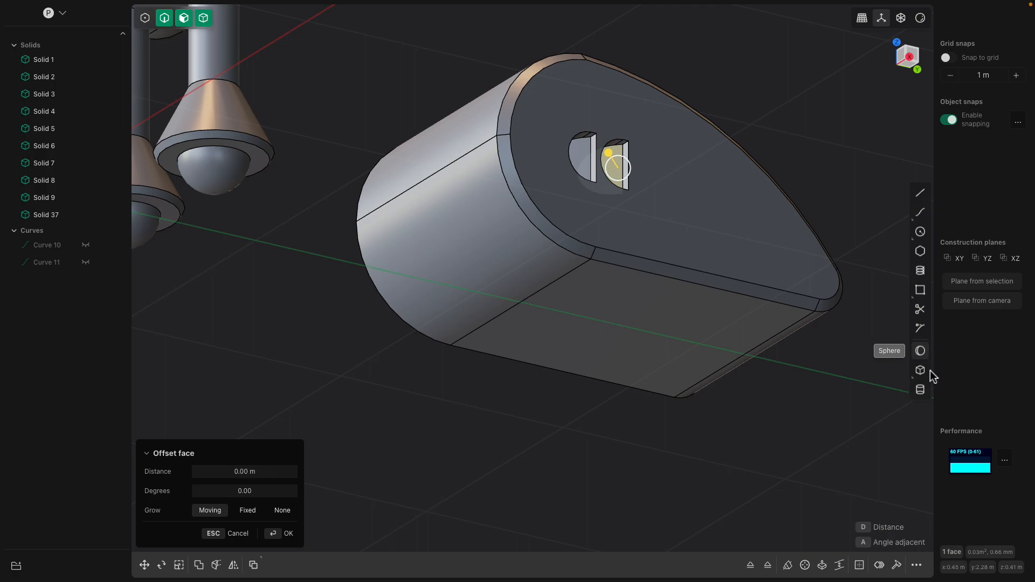
- Add a cylindrical leg of about 0.10 m radius and 0.27 m height to the body's underside near the rounded front
{"action": "left_click", "coordinate": [920, 389]}
{"action": "scroll", "coordinate": [805, 328], "scroll_direction": "up", "scroll_amount": 2}
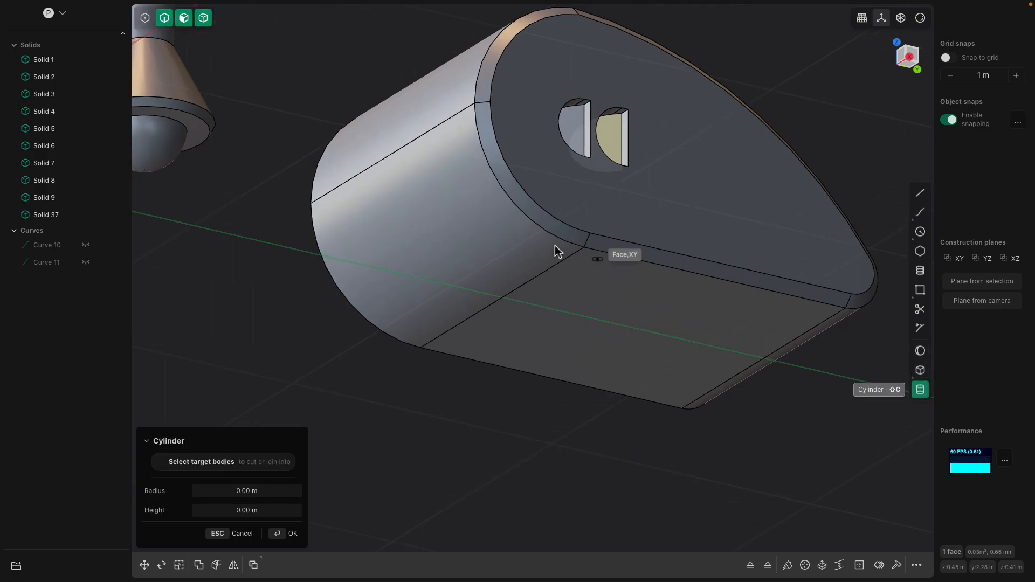
{"action": "scroll", "coordinate": [583, 282], "scroll_direction": "up", "scroll_amount": 1}
{"action": "left_click", "coordinate": [590, 282]}
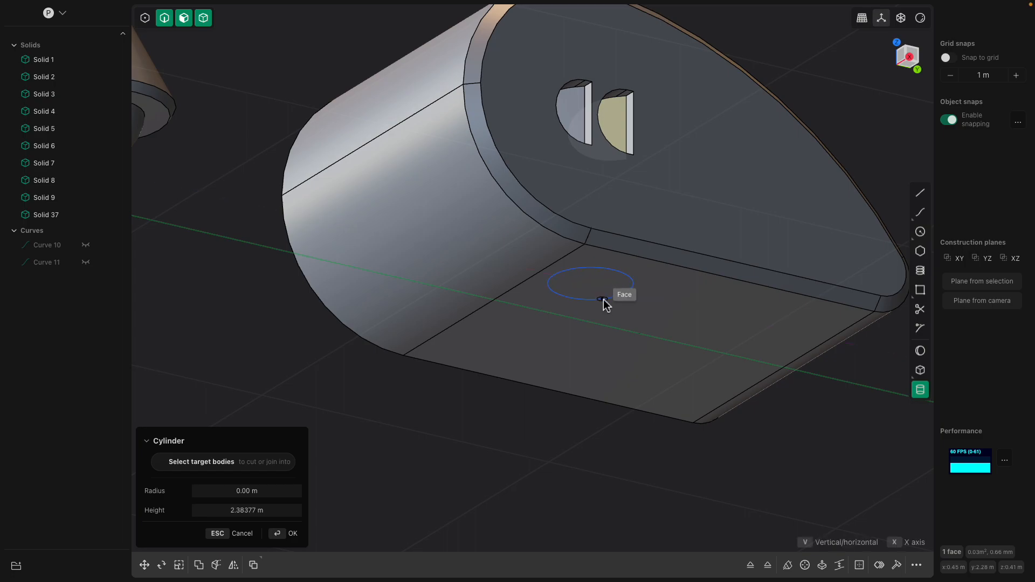
{"action": "left_click", "coordinate": [603, 301]}
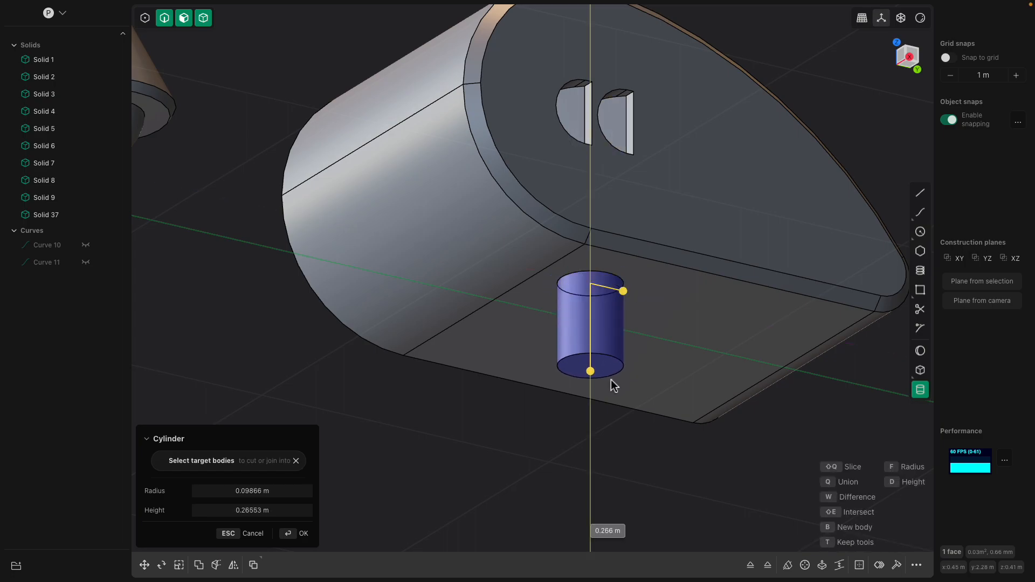
{"action": "left_click", "coordinate": [611, 384]}
{"action": "middle_click_drag", "start_coordinate": [611, 384], "coordinate": [593, 289]}
{"action": "key", "text": "Return"}
- Extrude the leg's lower end face downward with an outward taper to form a flared foot
{"action": "left_click", "coordinate": [599, 296]}
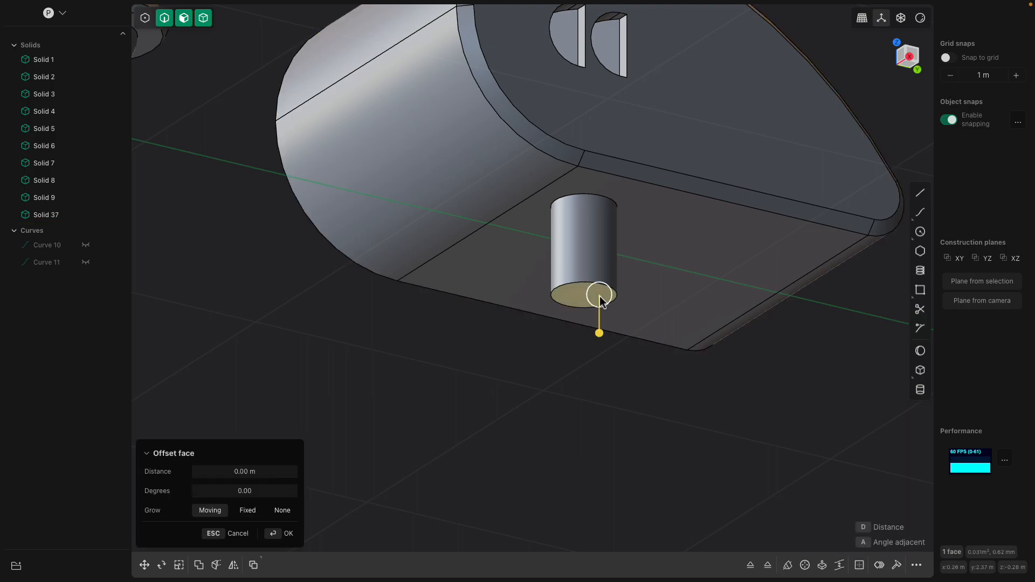
{"action": "key", "text": "e"}
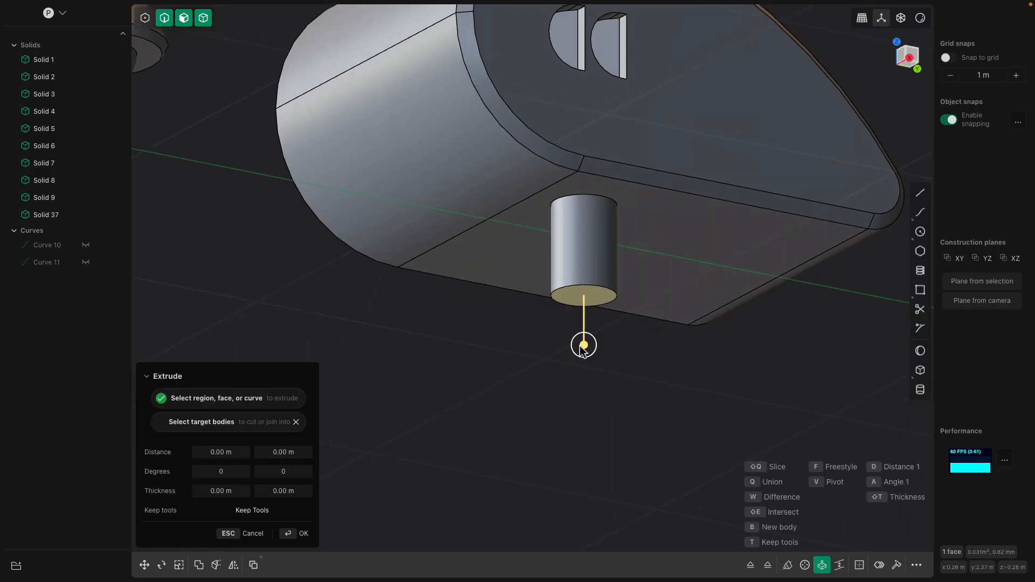
{"action": "middle_click_drag", "start_coordinate": [583, 342], "coordinate": [580, 307]}
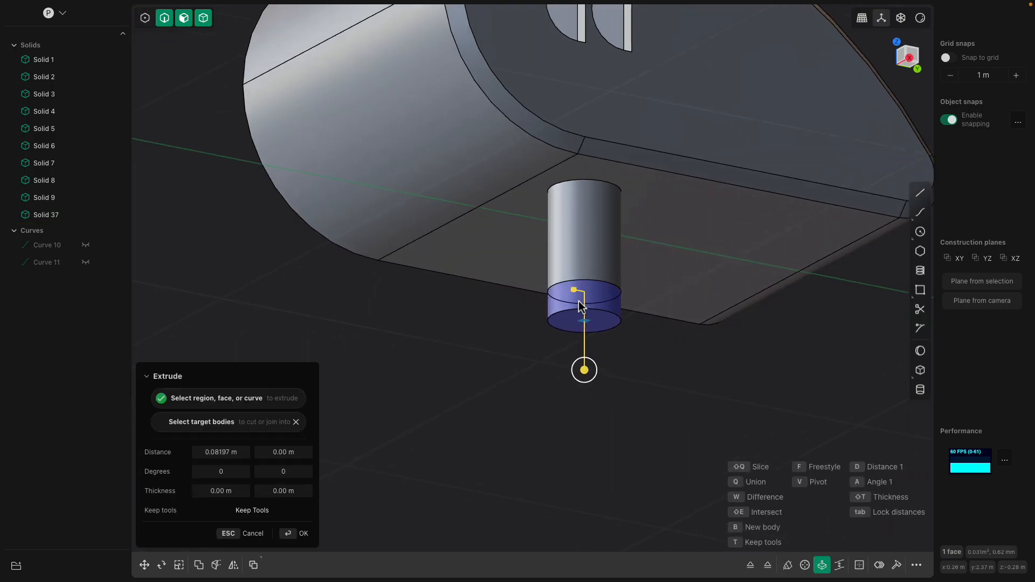
{"action": "left_click_drag", "start_coordinate": [594, 366], "coordinate": [601, 368]}
{"action": "middle_click_drag", "start_coordinate": [601, 368], "coordinate": [628, 288]}
{"action": "key", "text": "Return"}
{"action": "scroll", "coordinate": [513, 330], "scroll_direction": "down", "scroll_amount": 4}
{"action": "middle_click_drag", "start_coordinate": [477, 242], "coordinate": [416, 219]}
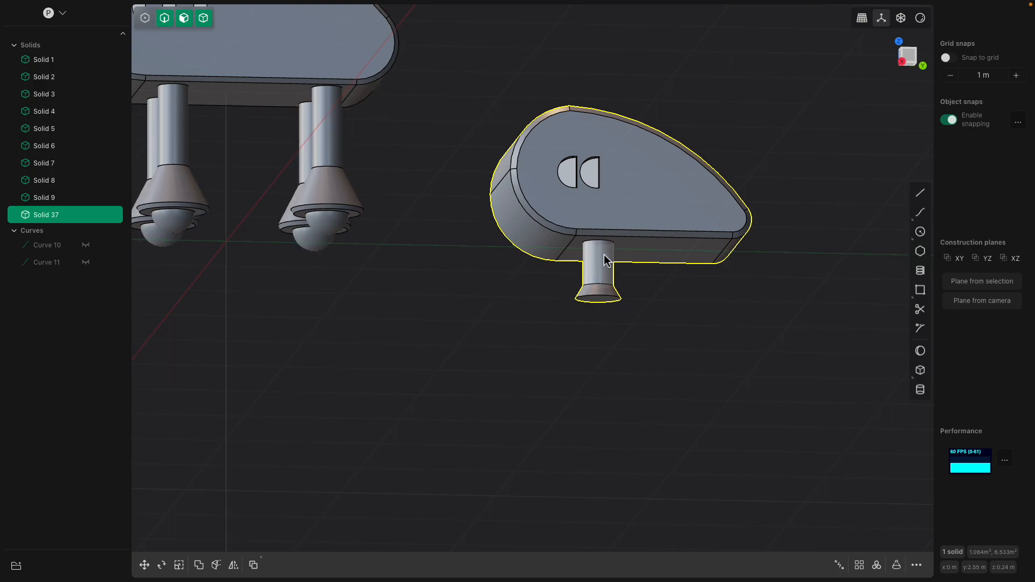
- Undo the flared foot extrusion and the leg cylinder on the body's underside
{"action": "scroll", "coordinate": [609, 255], "scroll_direction": "up", "scroll_amount": 2}
{"action": "key", "text": "ctrl+z"}
{"action": "key", "text": "ctrl+z"}
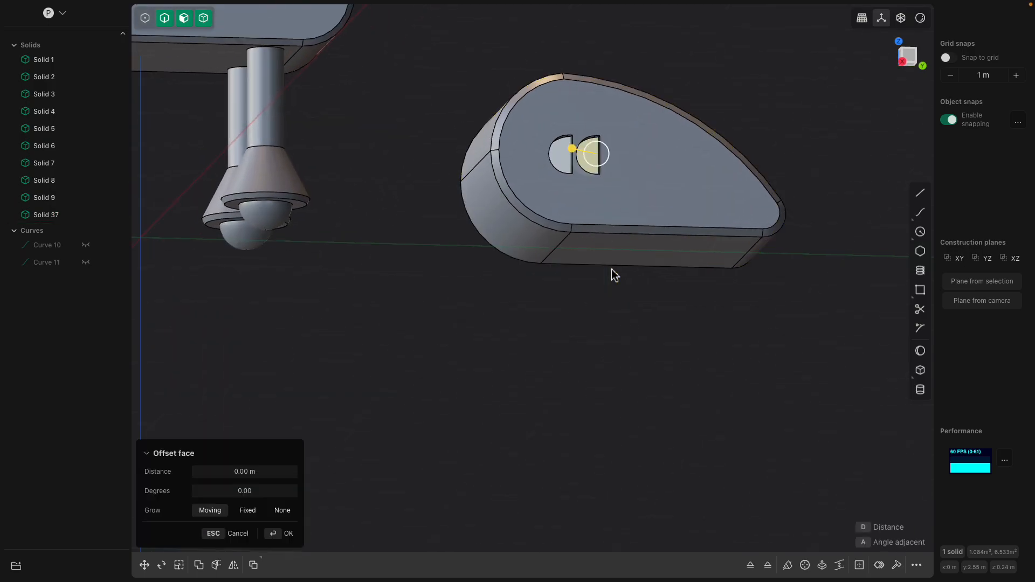
- Create a separate cylinder of about 0.12 m radius and 0.59 m height on the Y axis beyond the body's narrow end
{"action": "middle_click_drag", "start_coordinate": [632, 258], "coordinate": [543, 262], "text": "shift"}
{"action": "scroll", "coordinate": [545, 313], "scroll_direction": "down", "scroll_amount": 3}
{"action": "middle_click_drag", "start_coordinate": [603, 293], "coordinate": [684, 271]}
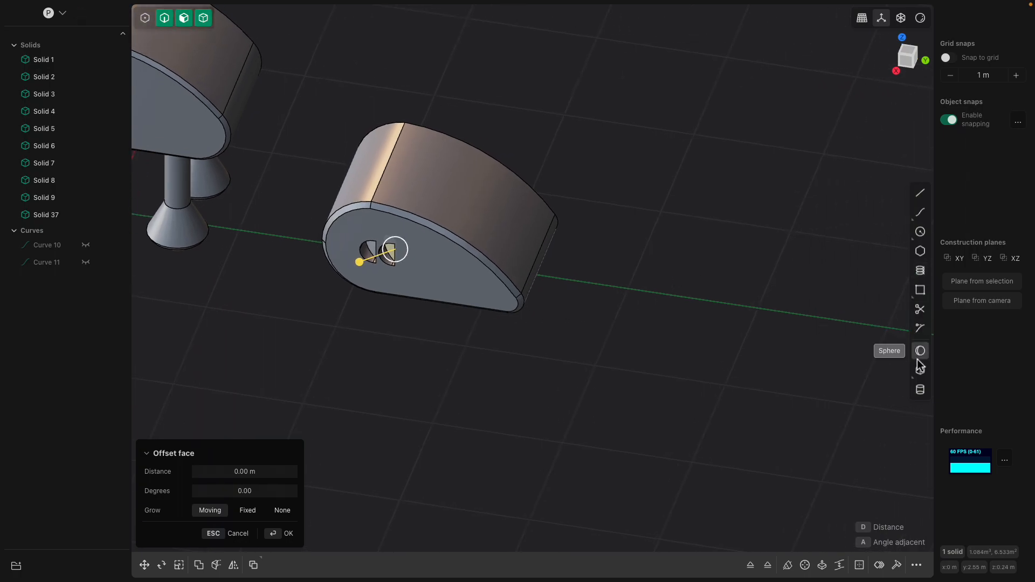
{"action": "left_click", "coordinate": [920, 389]}
{"action": "left_click", "coordinate": [629, 289]}
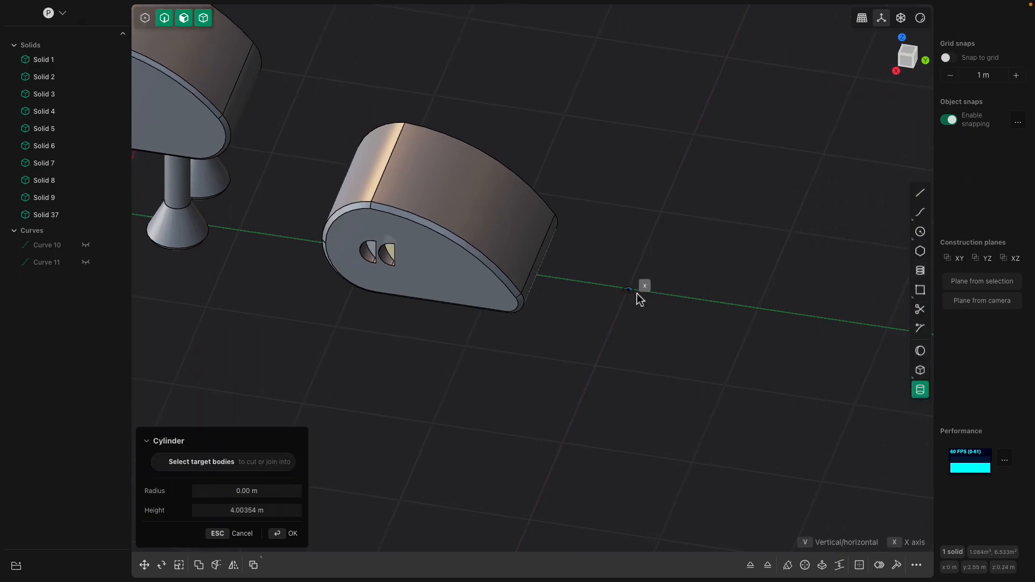
{"action": "left_click", "coordinate": [647, 303]}
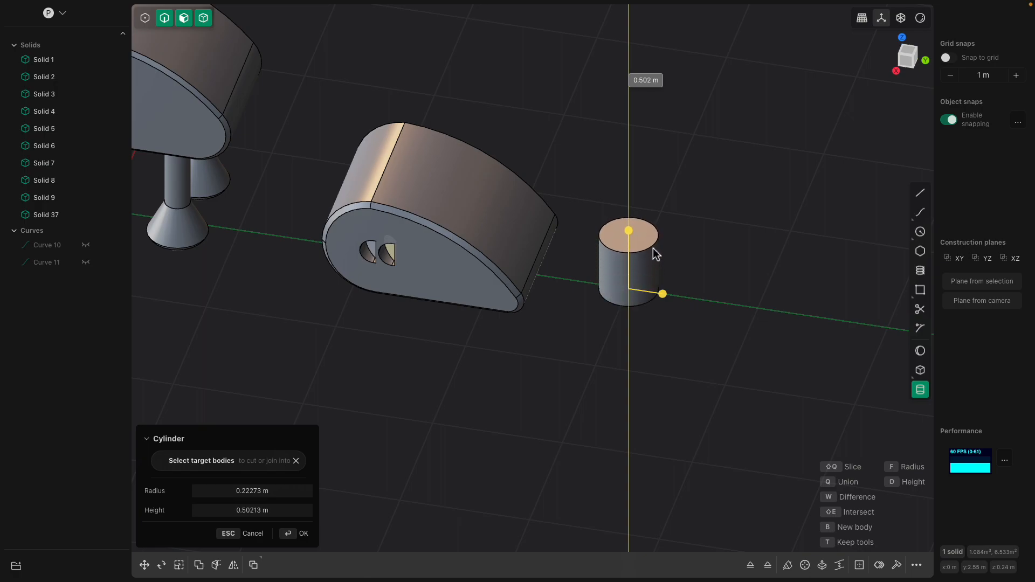
{"action": "left_click", "coordinate": [654, 239]}
{"action": "scroll", "coordinate": [664, 264], "scroll_direction": "up", "scroll_amount": 2}
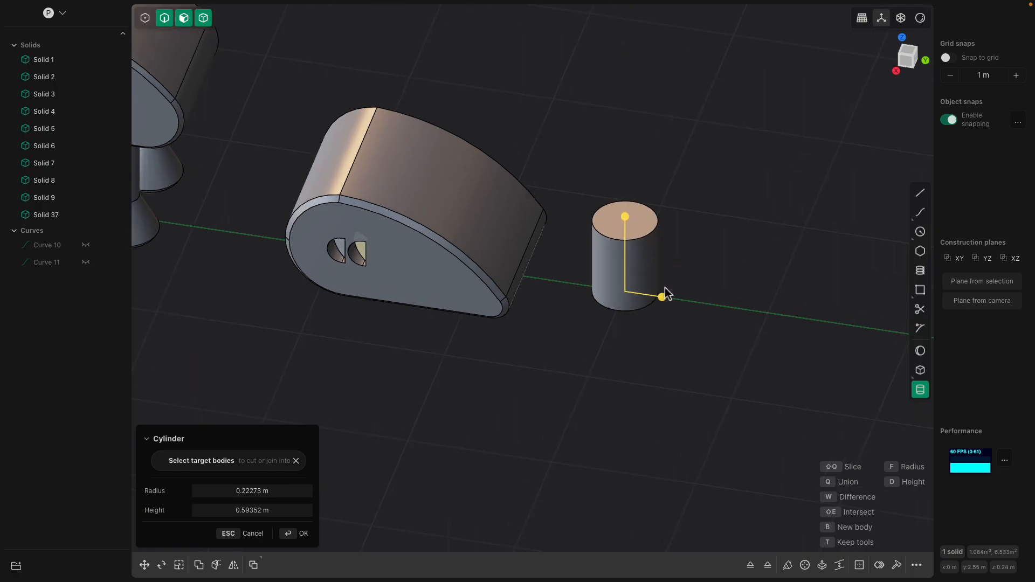
{"action": "left_click_drag", "start_coordinate": [663, 298], "coordinate": [648, 293]}
{"action": "middle_click_drag", "start_coordinate": [648, 259], "coordinate": [661, 250]}
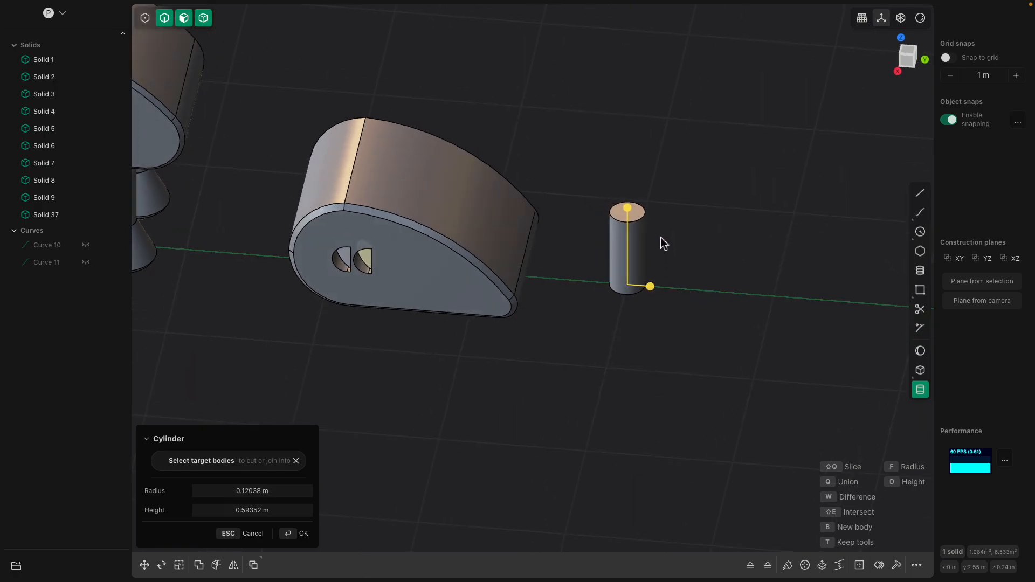
{"action": "key", "text": "Return"}
- Extrude the separate cylinder's upper end face about 0.24 m with an outward taper of about 19 degrees
{"action": "left_click", "coordinate": [641, 211]}
{"action": "key", "text": "e"}
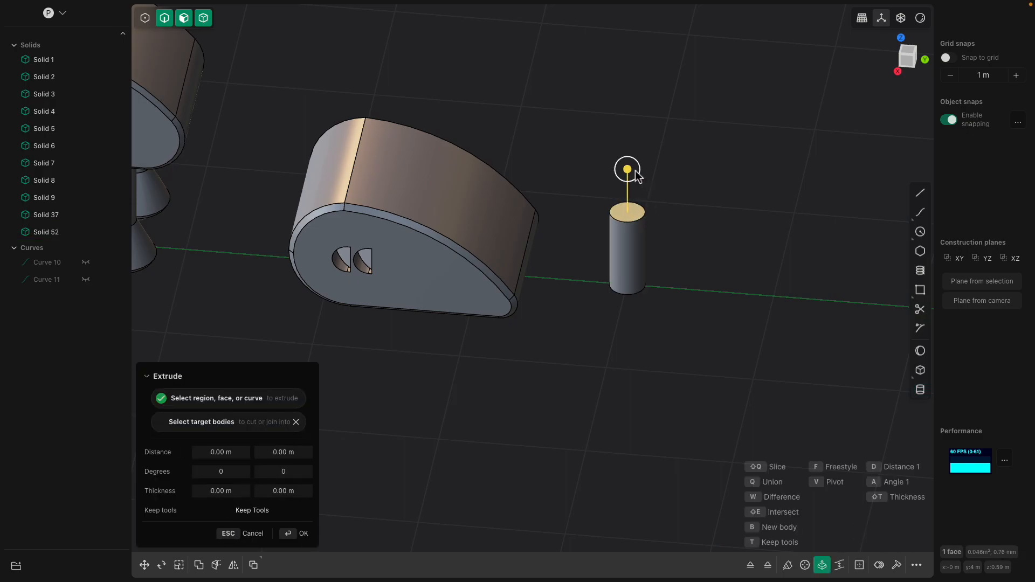
{"action": "scroll", "coordinate": [640, 155], "scroll_direction": "up", "scroll_amount": 1}
{"action": "mouse_move", "coordinate": [637, 134]}
{"action": "left_mouse_down"}
{"action": "mouse_move", "coordinate": [629, 130]}
{"action": "mouse_move", "coordinate": [639, 141]}
{"action": "left_mouse_up"}
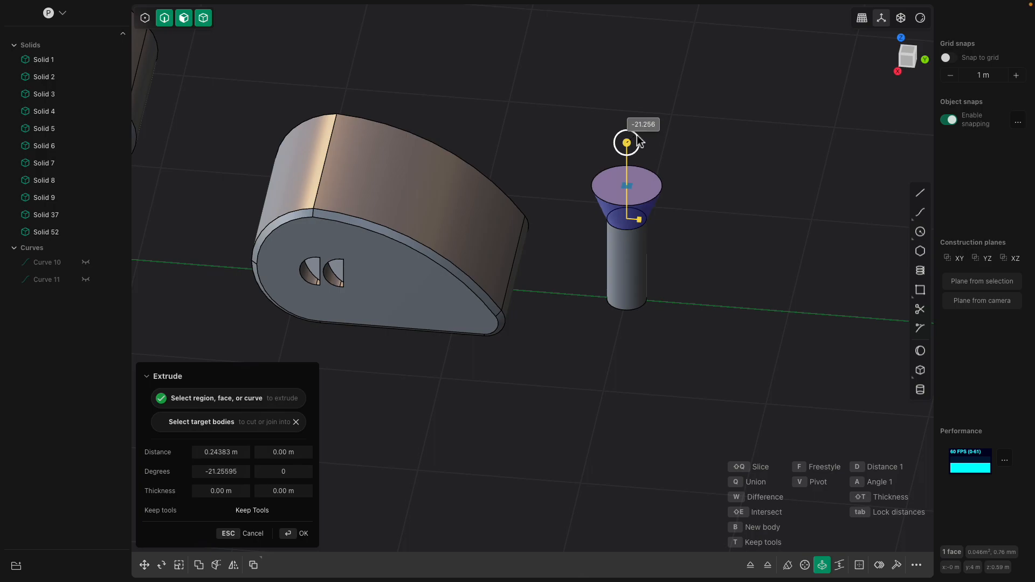
{"action": "scroll", "coordinate": [632, 217], "scroll_direction": "down", "scroll_amount": 2}
{"action": "middle_click_drag", "start_coordinate": [633, 217], "coordinate": [687, 193], "text": "shift"}
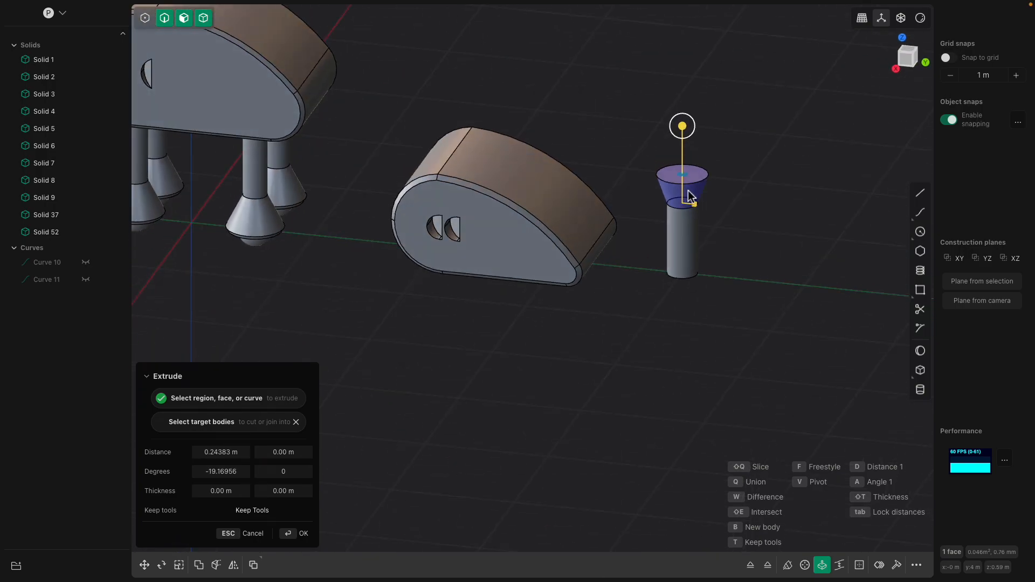
- Chamfer the outer rim edge of the leg's flared end
{"action": "scroll", "coordinate": [687, 193], "scroll_direction": "up", "scroll_amount": 2}
{"action": "left_click", "coordinate": [702, 178]}
{"action": "key", "text": "b"}
{"action": "left_click_drag", "start_coordinate": [702, 178], "coordinate": [700, 178]}
{"action": "mouse_move", "coordinate": [700, 179]}
{"action": "middle_mouse_down"}
{"action": "mouse_move", "coordinate": [701, 158]}
{"action": "mouse_move", "coordinate": [700, 176]}
{"action": "mouse_move", "coordinate": [691, 169]}
{"action": "middle_mouse_up"}
{"action": "key", "text": "Return"}
- Add a sphere of about 0.14 m radius as a new body at the center of the flared end face
{"action": "left_click", "coordinate": [679, 155]}
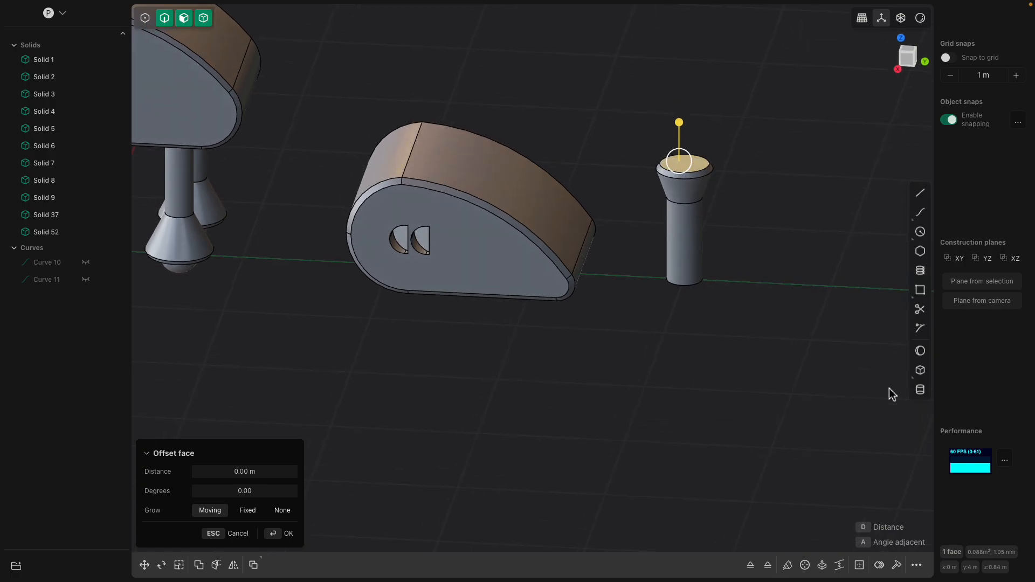
{"action": "left_click", "coordinate": [920, 351]}
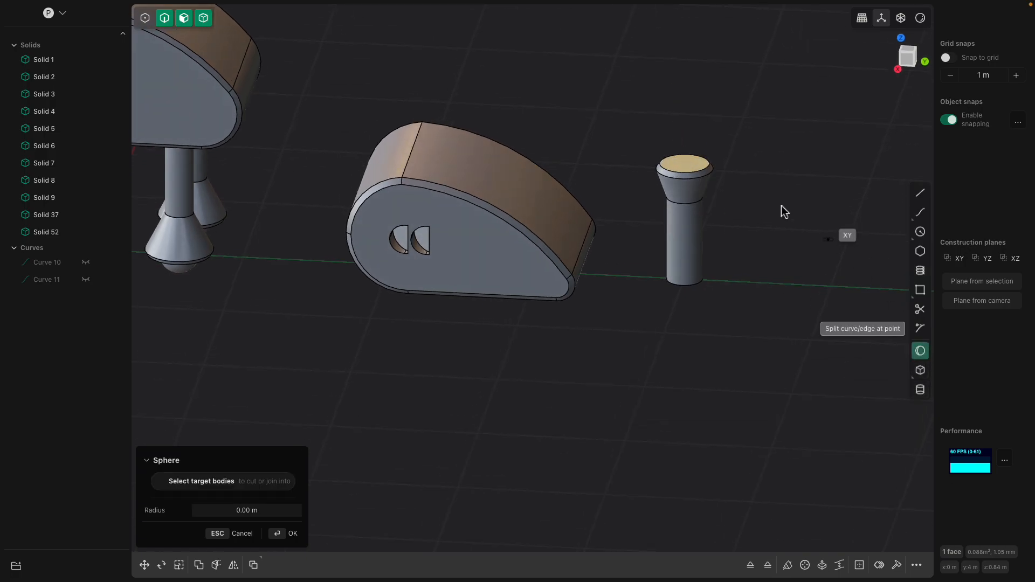
{"action": "left_click", "coordinate": [690, 162]}
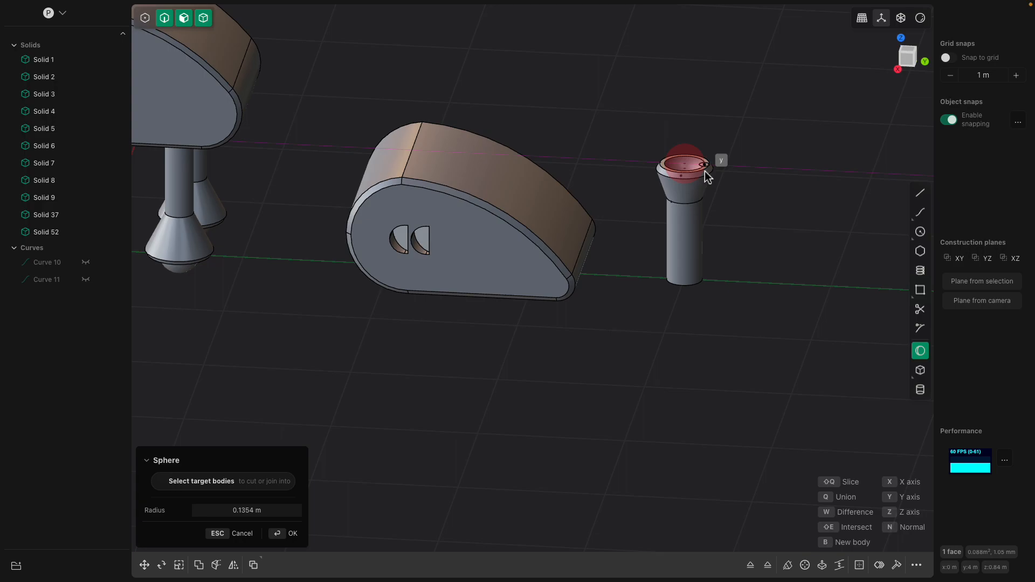
{"action": "key", "text": "b"}
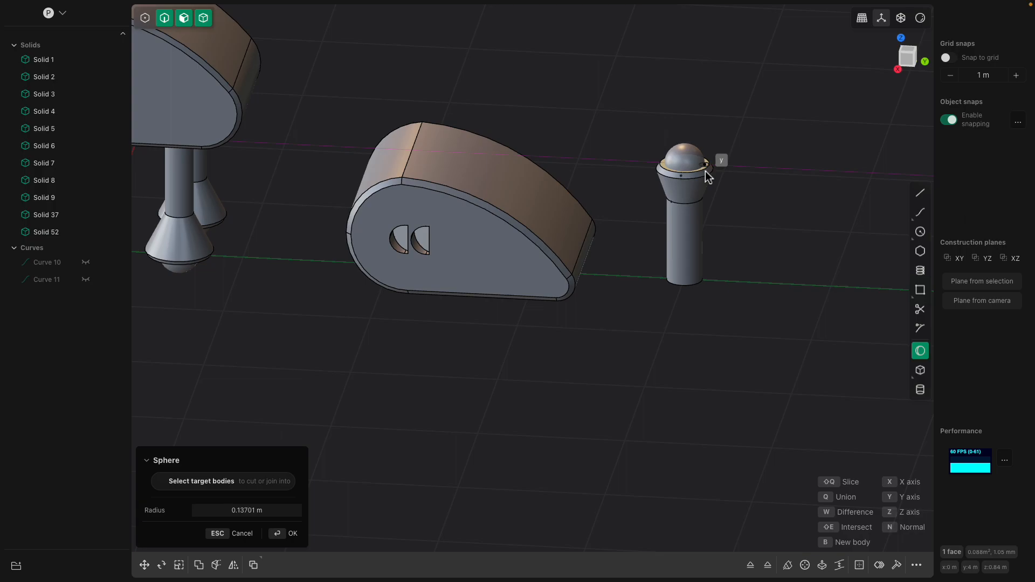
{"action": "key", "text": "Return"}
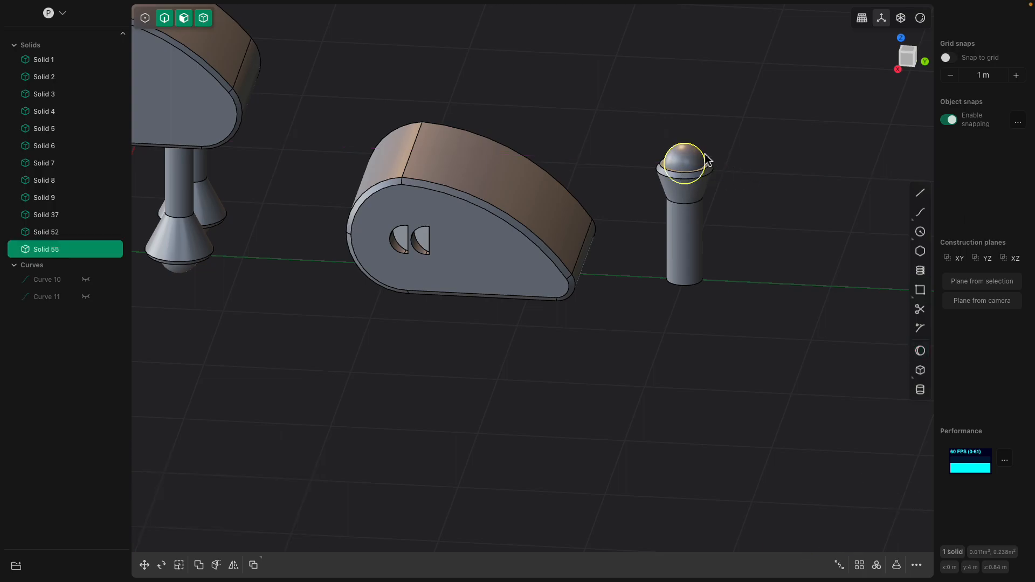
- Union the sphere and the flared leg into one solid
{"action": "left_click", "coordinate": [683, 207], "text": "shift"}
{"action": "scroll", "coordinate": [725, 247], "scroll_direction": "up", "scroll_amount": 5}
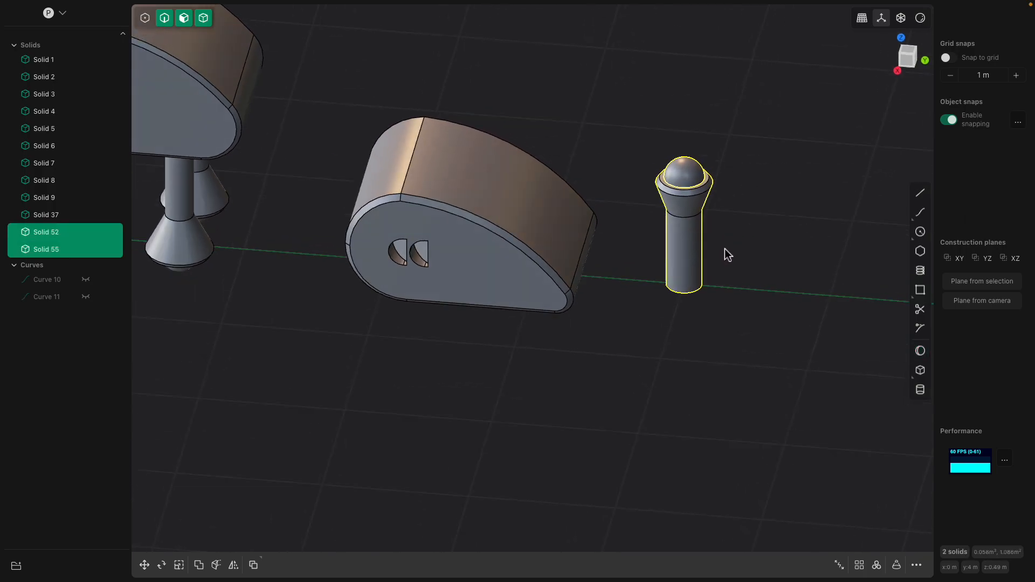
{"action": "key", "text": "q"}
{"action": "key", "text": "q"}
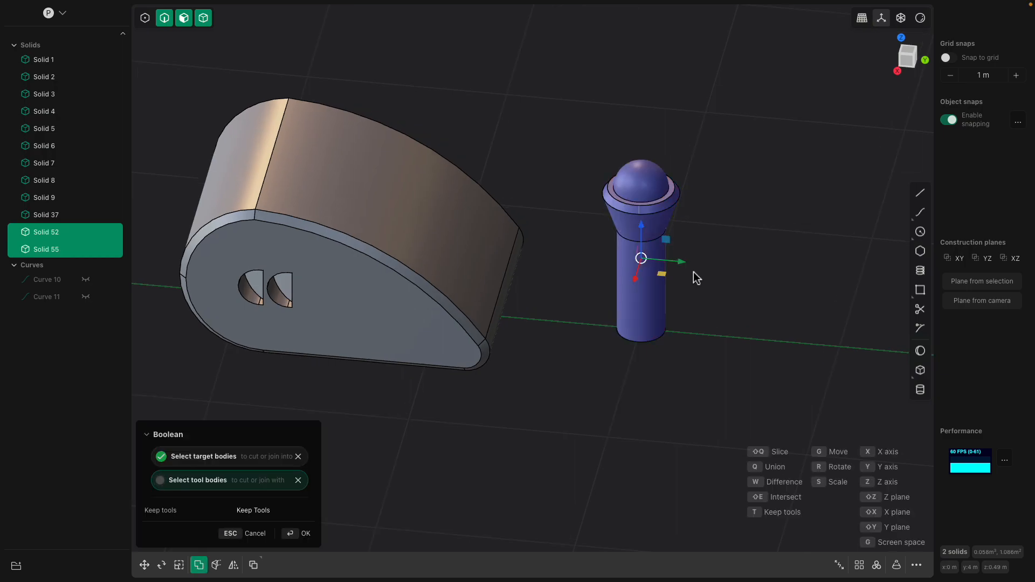
{"action": "key", "text": "Return"}
{"action": "left_click", "coordinate": [706, 244]}
- Place two flipped copies of the leg from its flat end's center onto the body's underside, near the narrow end and the rounded front
{"action": "scroll", "coordinate": [692, 273], "scroll_direction": "down", "scroll_amount": 2}
{"action": "left_click", "coordinate": [661, 284]}
{"action": "middle_click_drag", "start_coordinate": [674, 287], "coordinate": [673, 226]}
{"action": "scroll", "coordinate": [673, 226], "scroll_direction": "up", "scroll_amount": 2}
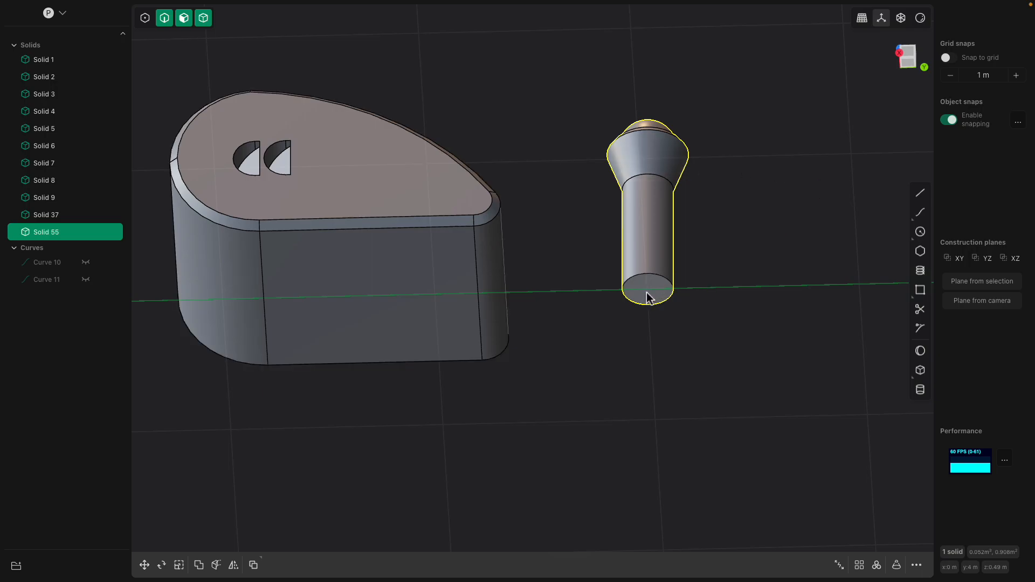
{"action": "key", "text": "ctrl+d"}
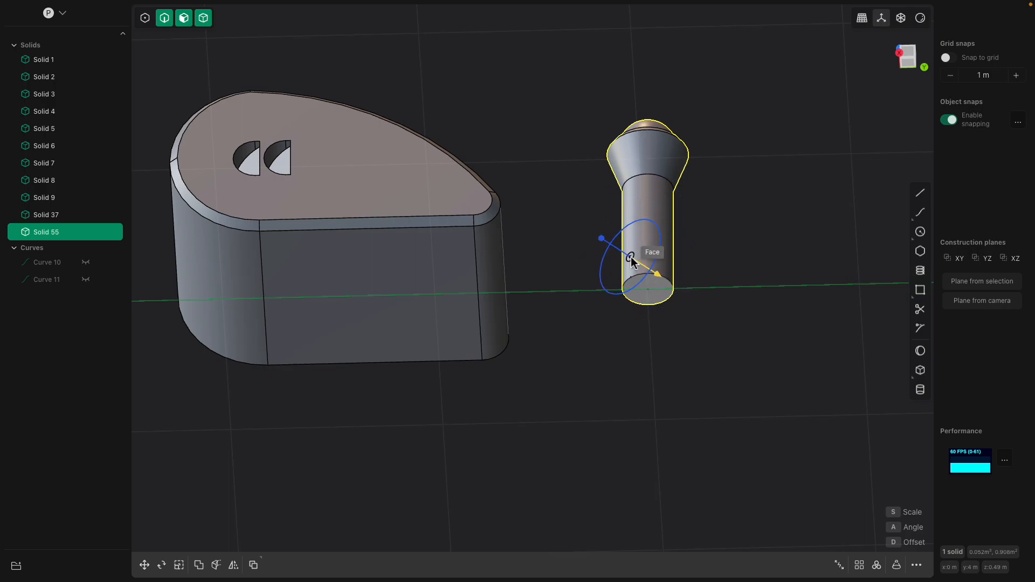
{"action": "left_click", "coordinate": [649, 290]}
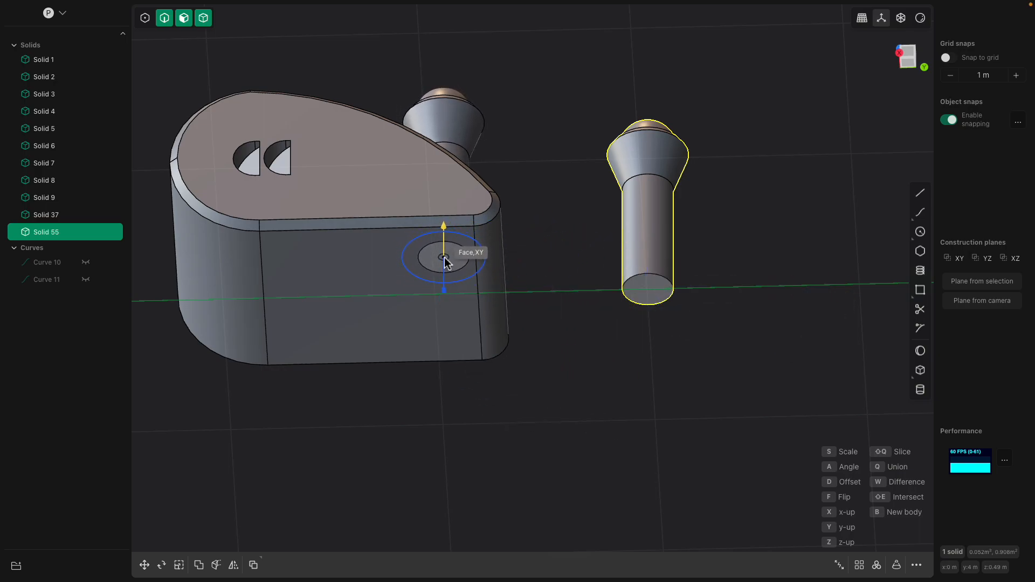
{"action": "key", "text": "f"}
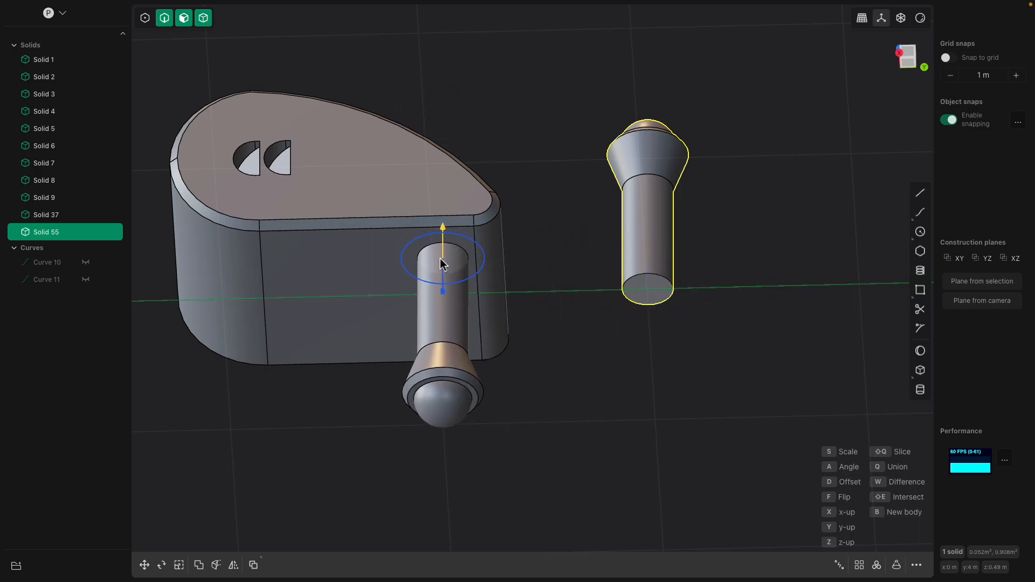
{"action": "middle_click_drag", "start_coordinate": [441, 270], "coordinate": [390, 271]}
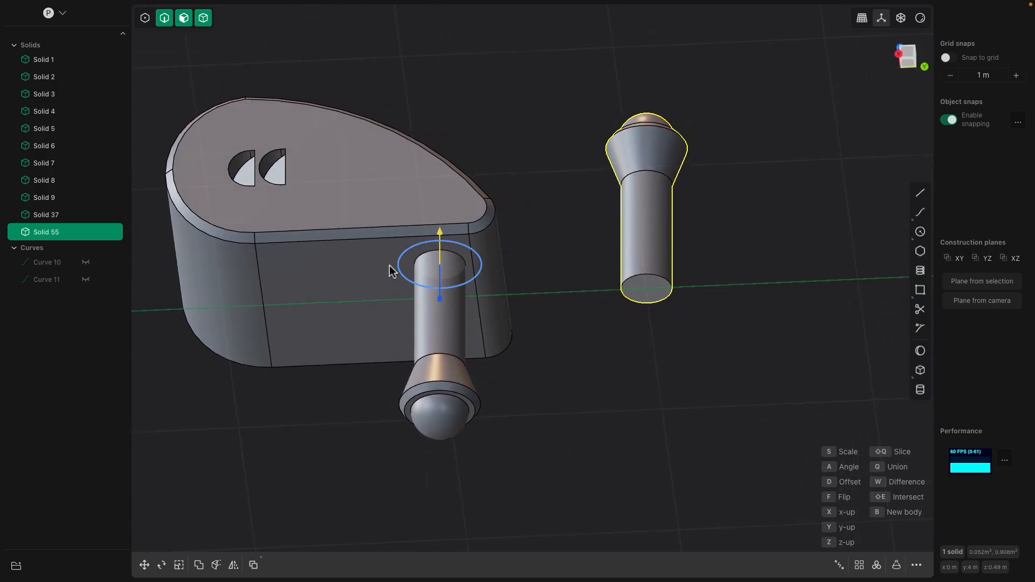
{"action": "left_click", "coordinate": [402, 268]}
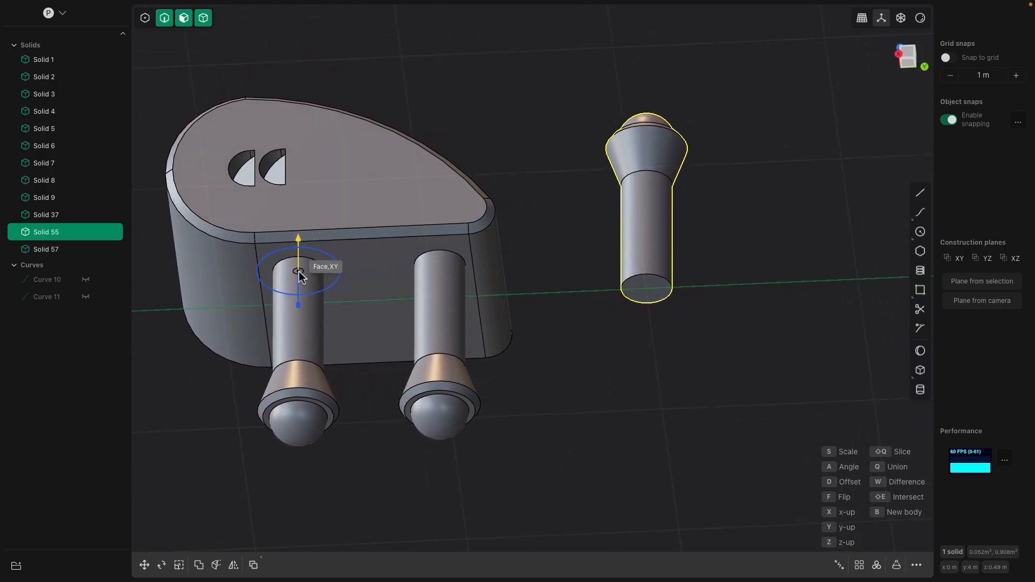
{"action": "middle_click_drag", "start_coordinate": [296, 270], "coordinate": [475, 343]}
{"action": "left_click", "coordinate": [440, 291]}
- Place a third, scaled-down copy of the leg on the opposite side of the body's underside and end the placement
{"action": "left_click_drag", "start_coordinate": [414, 245], "coordinate": [414, 230]}
{"action": "middle_click_drag", "start_coordinate": [418, 238], "coordinate": [451, 226]}
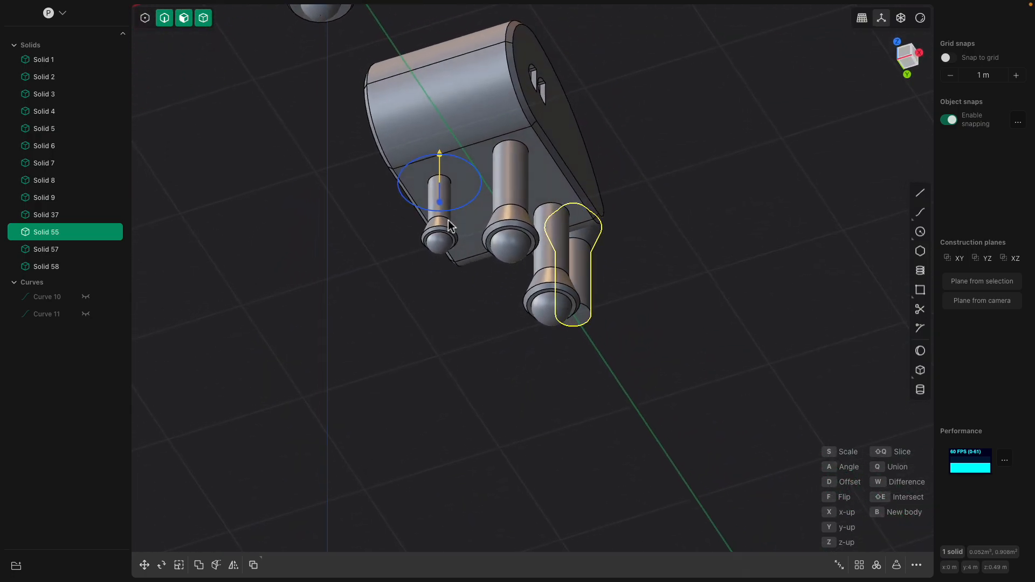
{"action": "right_click", "coordinate": [603, 154]}
{"action": "middle_click_drag", "start_coordinate": [604, 154], "coordinate": [594, 197]}
{"action": "key", "text": "Escape"}
{"action": "left_click", "coordinate": [437, 212]}
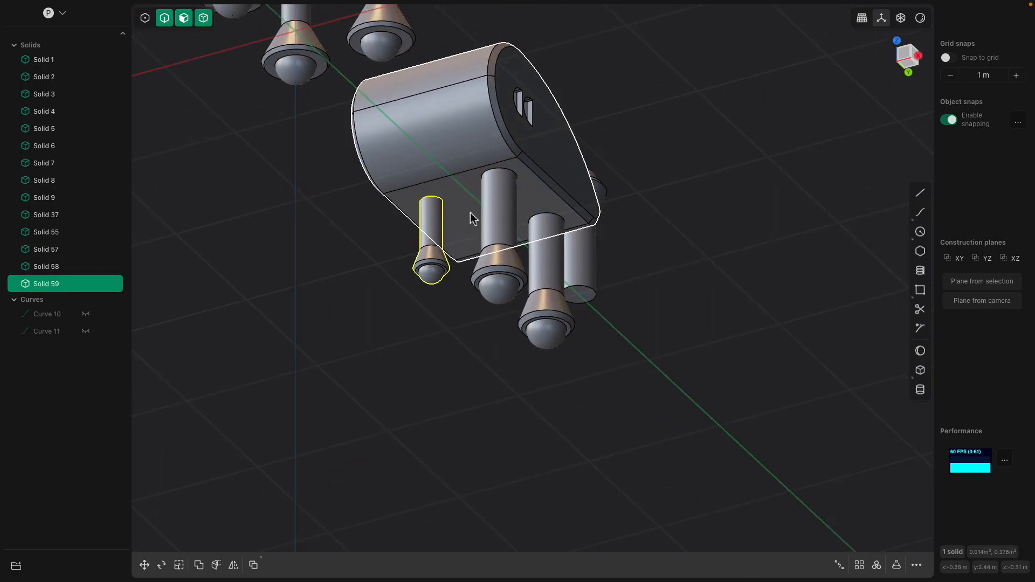
{"action": "middle_click_drag", "start_coordinate": [438, 211], "coordinate": [512, 221]}
{"action": "key", "text": "g"}
{"action": "left_click_drag", "start_coordinate": [530, 238], "coordinate": [515, 238]}
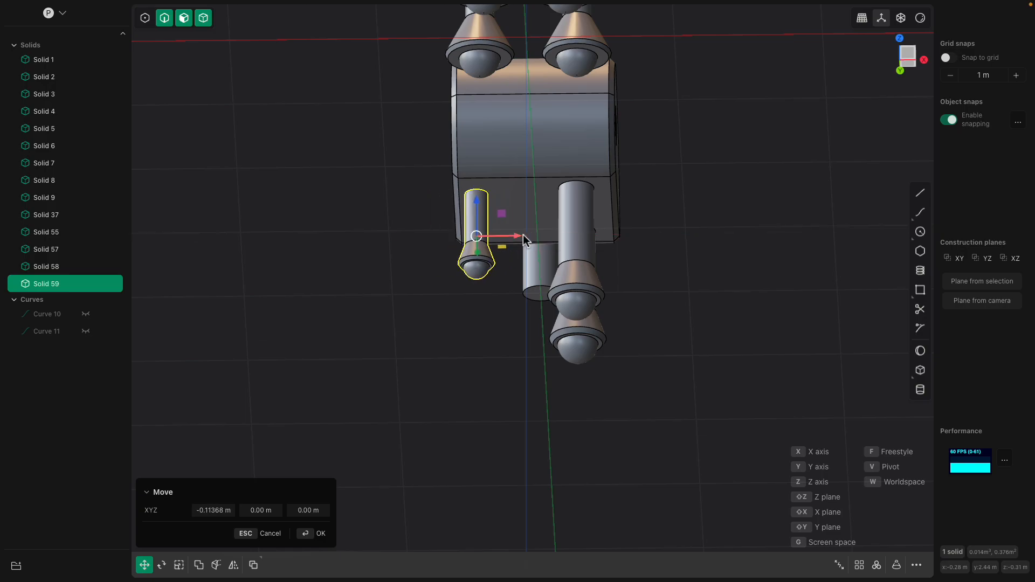
{"action": "key", "text": "Escape"}
- Delete the two full-size leg copies from the body's underside
{"action": "middle_click_drag", "start_coordinate": [550, 239], "coordinate": [552, 229]}
{"action": "left_click", "coordinate": [593, 261]}
{"action": "key", "text": "Delete"}
{"action": "left_click", "coordinate": [593, 308]}
{"action": "key", "text": "Delete"}
- In the right side view, move the small leg about 0.07 m along the Y axis toward the rounded front
{"action": "middle_click_drag", "start_coordinate": [591, 303], "coordinate": [441, 276]}
{"action": "left_click", "coordinate": [921, 65]}
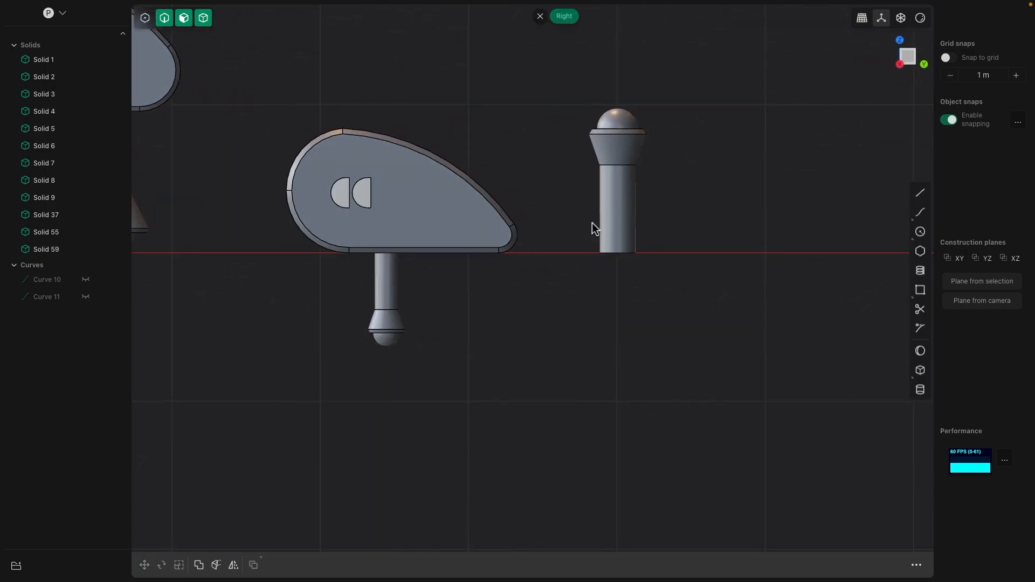
{"action": "left_click", "coordinate": [392, 284]}
{"action": "key", "text": "g"}
{"action": "left_click_drag", "start_coordinate": [431, 305], "coordinate": [421, 301]}
{"action": "middle_click_drag", "start_coordinate": [726, 152], "coordinate": [733, 151]}
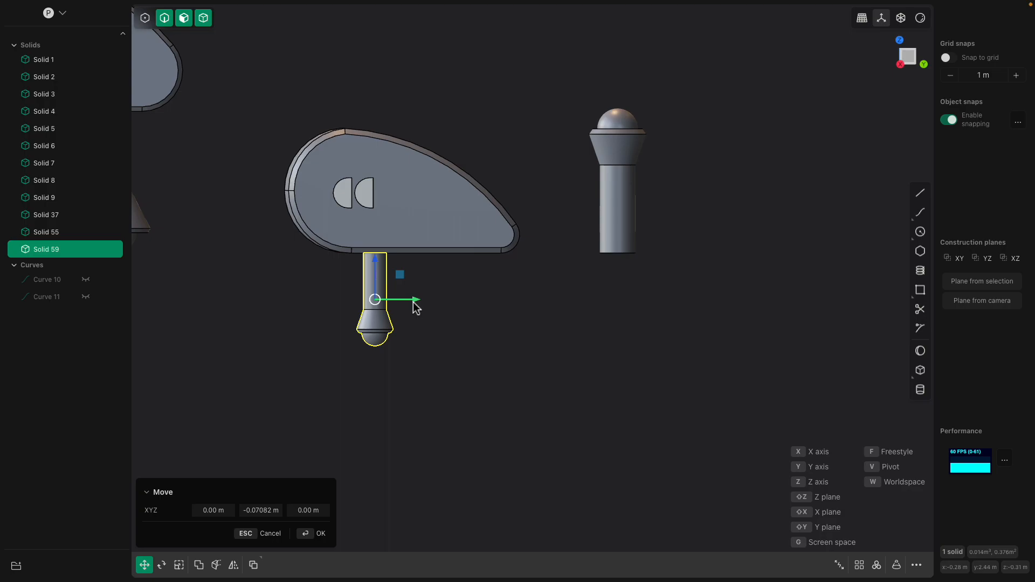
- Duplicate the small leg about 0.61 m along the Y axis toward the body's narrow end
{"action": "key", "text": "shift+d"}
{"action": "left_click_drag", "start_coordinate": [415, 303], "coordinate": [508, 303]}
{"action": "middle_click_drag", "start_coordinate": [509, 302], "coordinate": [440, 248]}
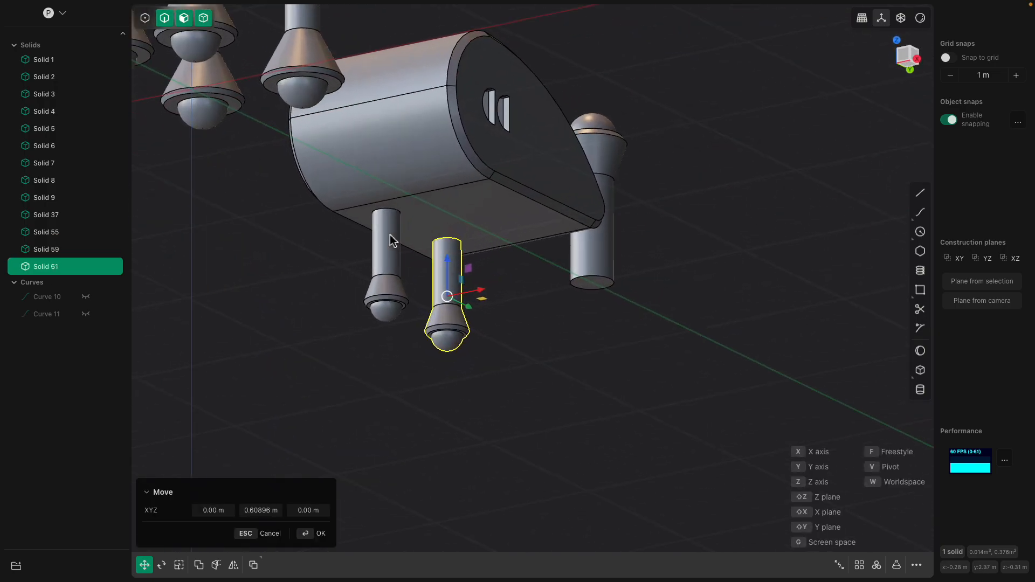
{"action": "key", "text": "Return"}
- Union the two small legs with the new body
{"action": "left_click", "coordinate": [385, 258]}
{"action": "left_click", "coordinate": [447, 270], "text": "shift"}
{"action": "left_click", "coordinate": [460, 211], "text": "shift"}
{"action": "key", "text": "q"}
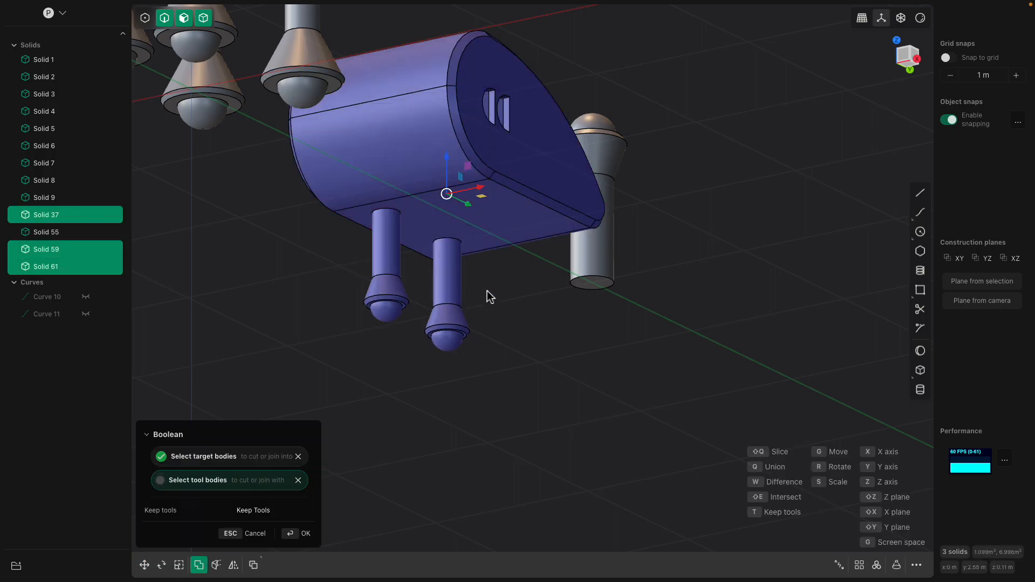
{"action": "key", "text": "Return"}
- Fillet the circular edges where both small legs join the body's underside
{"action": "scroll", "coordinate": [459, 241], "scroll_direction": "up", "scroll_amount": 5}
{"action": "left_click", "coordinate": [459, 244]}
{"action": "scroll", "coordinate": [455, 242], "scroll_direction": "up", "scroll_amount": 2}
{"action": "key", "text": "f"}
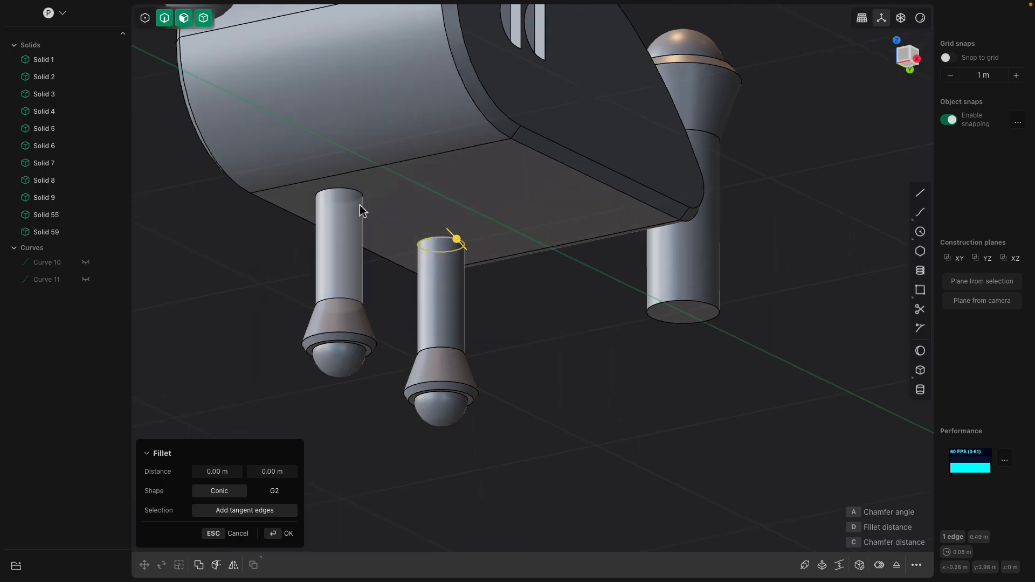
{"action": "left_click", "coordinate": [358, 192]}
{"action": "left_click_drag", "start_coordinate": [359, 188], "coordinate": [350, 184]}
{"action": "middle_click_drag", "start_coordinate": [527, 256], "coordinate": [372, 226]}
{"action": "left_click_drag", "start_coordinate": [350, 215], "coordinate": [354, 209]}
{"action": "key", "text": "Return"}
{"action": "left_click", "coordinate": [557, 311]}
- Examine the neck segments between the original cat's head and body in side view
{"action": "scroll", "coordinate": [557, 311], "scroll_direction": "down", "scroll_amount": 5}
{"action": "scroll", "coordinate": [539, 334], "scroll_direction": "down", "scroll_amount": 3}
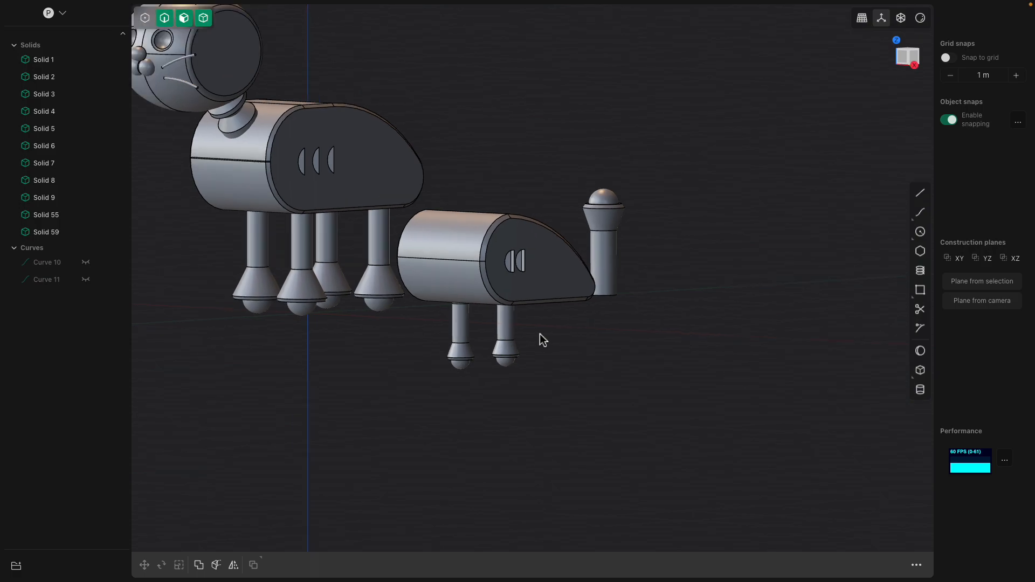
{"action": "left_click", "coordinate": [326, 154]}
{"action": "scroll", "coordinate": [300, 143], "scroll_direction": "up", "scroll_amount": 3}
{"action": "right_click_drag", "start_coordinate": [300, 143], "coordinate": [670, 256]}
{"action": "middle_click_drag", "start_coordinate": [670, 256], "coordinate": [649, 257]}
{"action": "scroll", "coordinate": [544, 257], "scroll_direction": "up", "scroll_amount": 4}
{"action": "left_click", "coordinate": [501, 217]}
{"action": "middle_click_drag", "start_coordinate": [546, 216], "coordinate": [529, 220]}
{"action": "scroll", "coordinate": [526, 214], "scroll_direction": "up", "scroll_amount": 3}
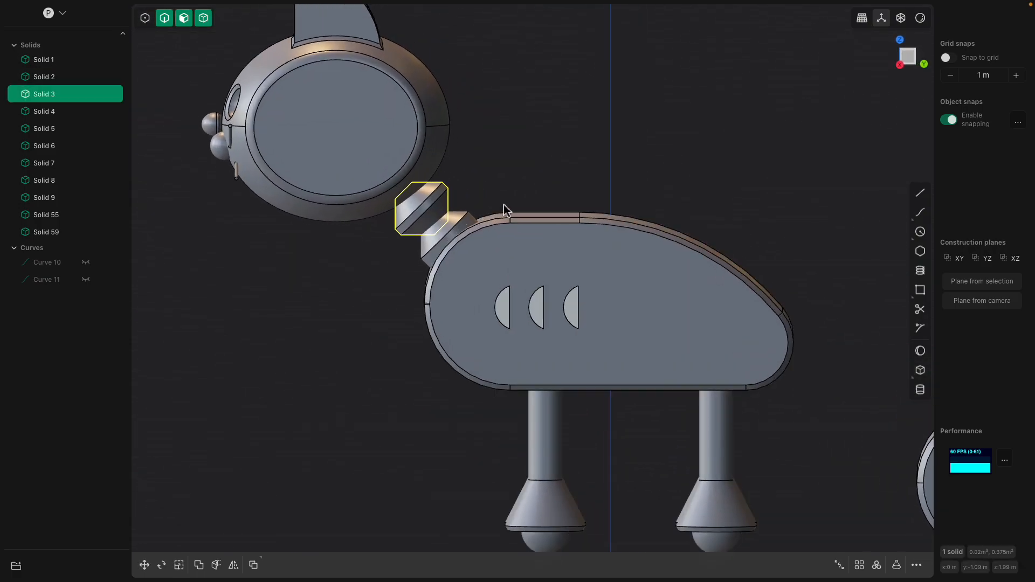
{"action": "left_click", "coordinate": [429, 195]}
{"action": "key", "text": "b"}
{"action": "scroll", "coordinate": [437, 205], "scroll_direction": "up", "scroll_amount": 3}
{"action": "key", "text": "Escape"}
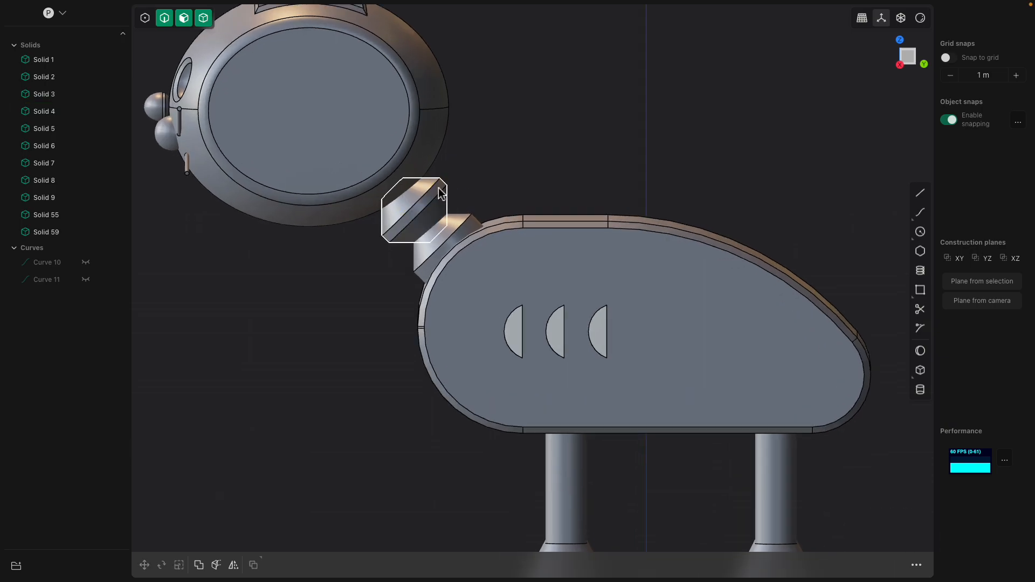
- Try to move the original cat's upper neck segment away from the lower one
{"action": "left_click", "coordinate": [438, 189]}
{"action": "key", "text": "g"}
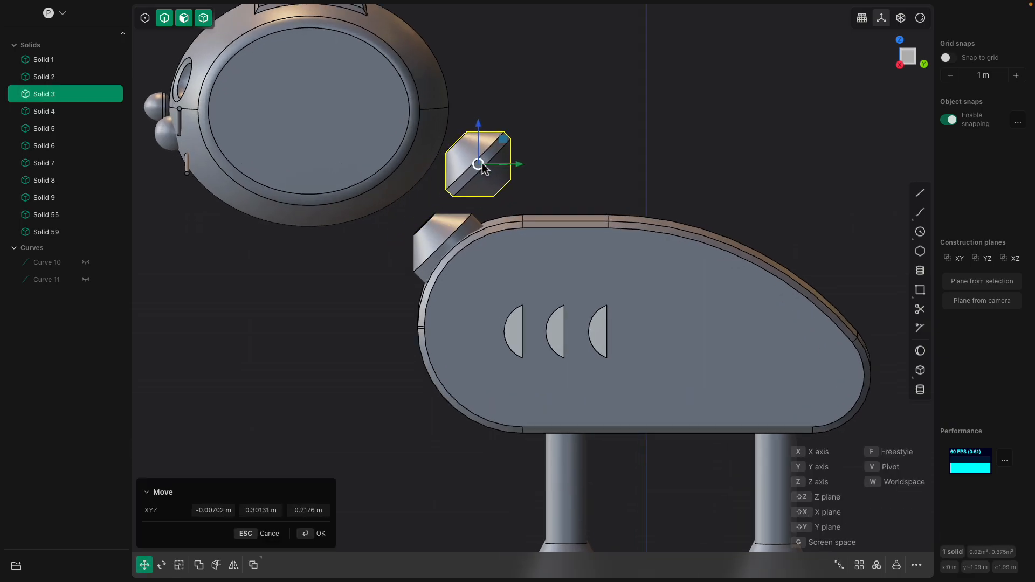
{"action": "middle_click_drag", "start_coordinate": [566, 156], "coordinate": [517, 171]}
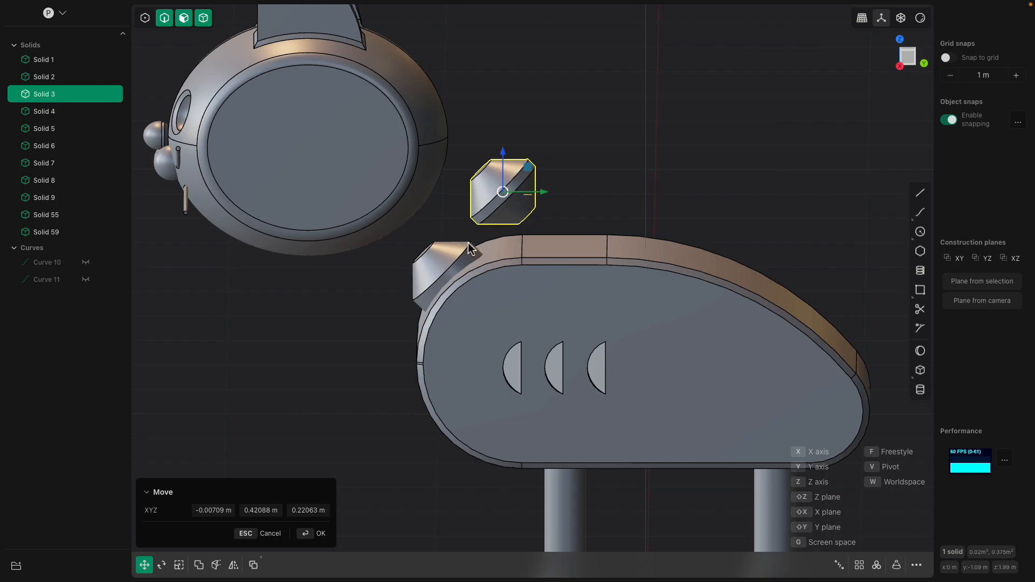
{"action": "scroll", "coordinate": [469, 245], "scroll_direction": "down", "scroll_amount": 4}
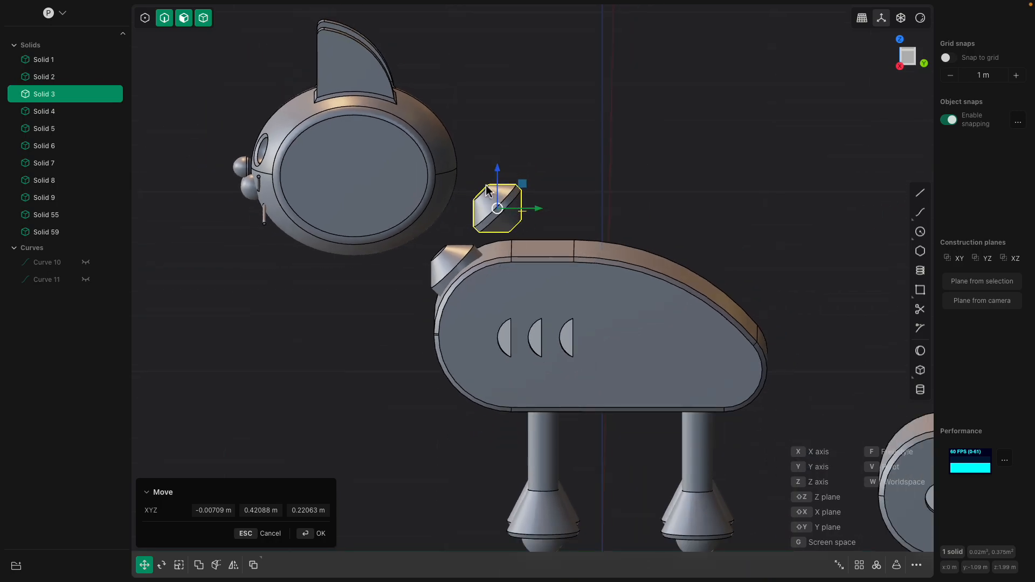
{"action": "left_click_drag", "start_coordinate": [497, 209], "coordinate": [432, 242]}
{"action": "middle_click_drag", "start_coordinate": [579, 273], "coordinate": [405, 173], "text": "shift"}
{"action": "scroll", "coordinate": [646, 192], "scroll_direction": "down", "scroll_amount": 3}
{"action": "middle_click_drag", "start_coordinate": [684, 296], "coordinate": [650, 267], "text": "shift"}
{"action": "scroll", "coordinate": [614, 314], "scroll_direction": "up", "scroll_amount": 8}
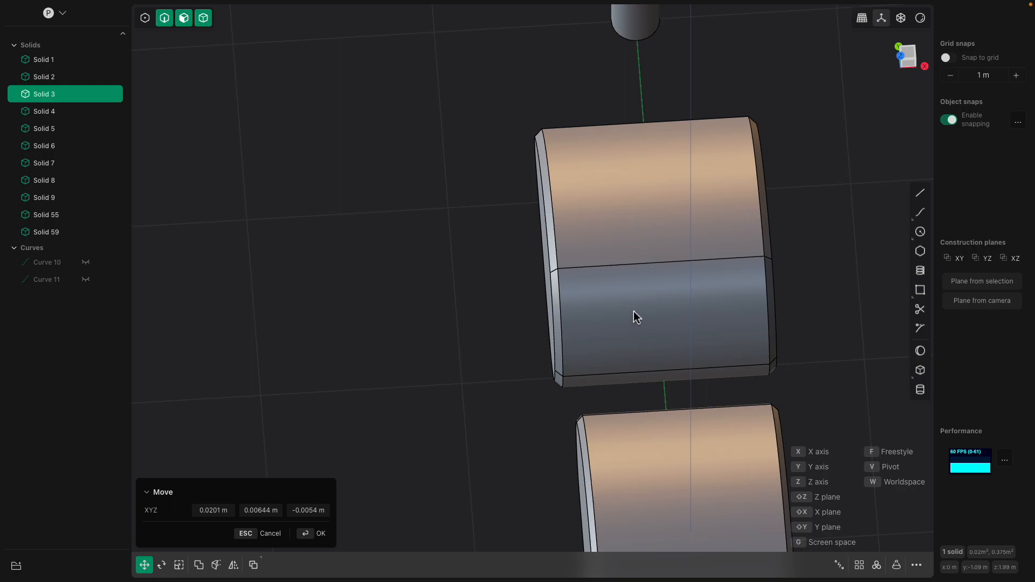
{"action": "scroll", "coordinate": [642, 264], "scroll_direction": "up", "scroll_amount": 2}
{"action": "key", "text": "Escape"}
- Cut the new body's rounded front face across its width, and split the upper part down its center
{"action": "left_click", "coordinate": [656, 264]}
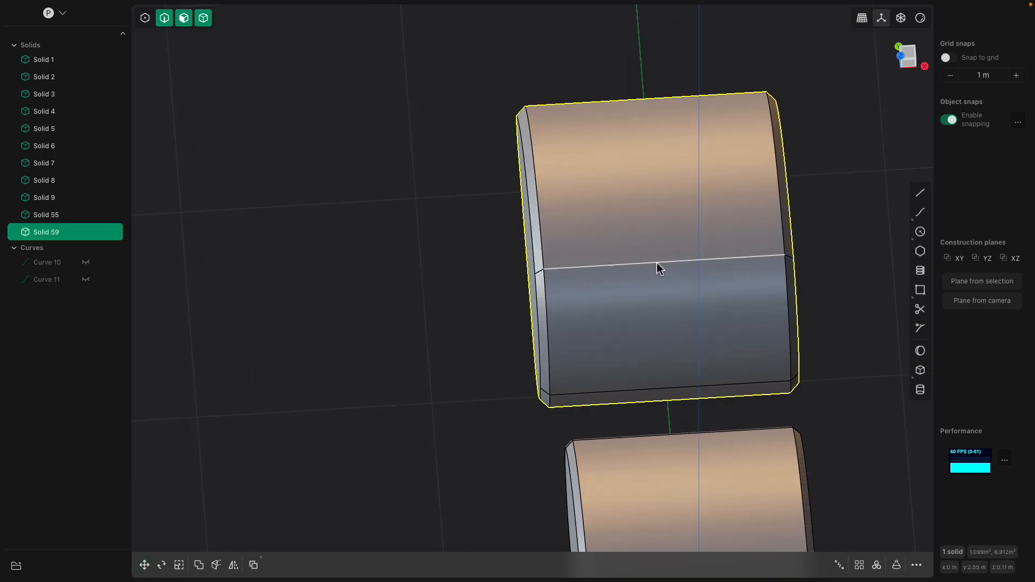
{"action": "key", "text": "ctrl+r"}
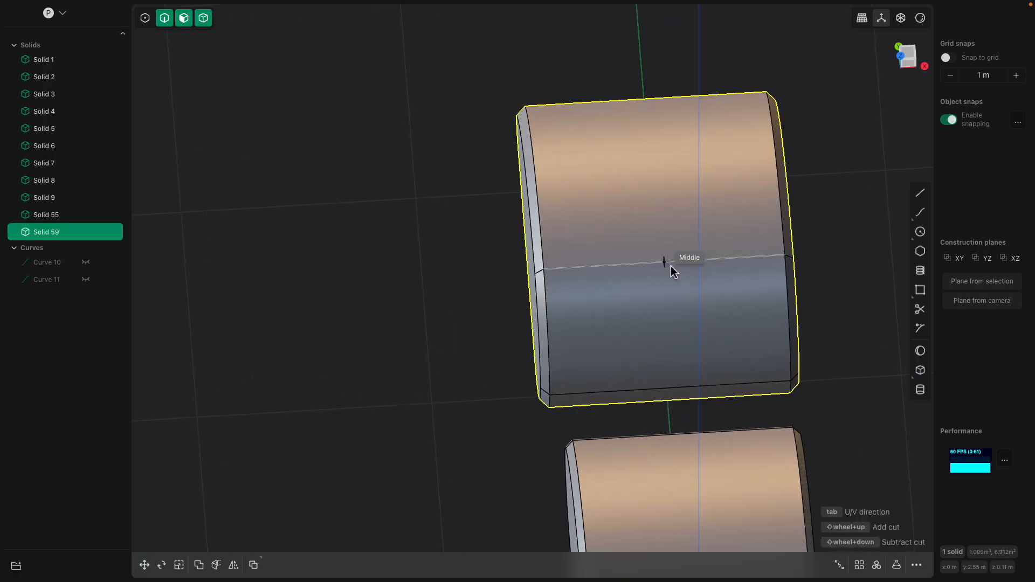
{"action": "left_click", "coordinate": [667, 328]}
{"action": "key", "text": "ctrl+r"}
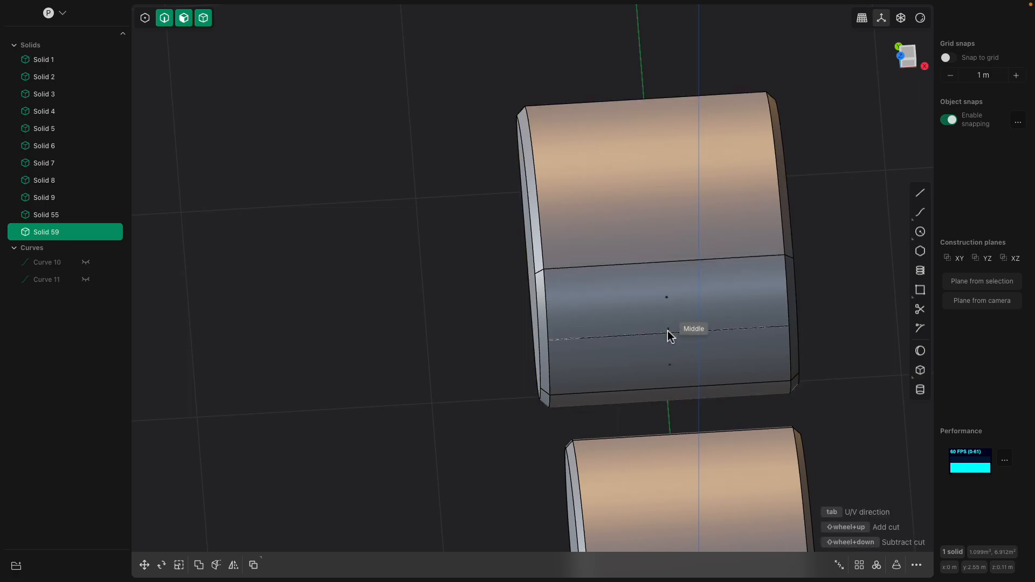
{"action": "left_click", "coordinate": [668, 299]}
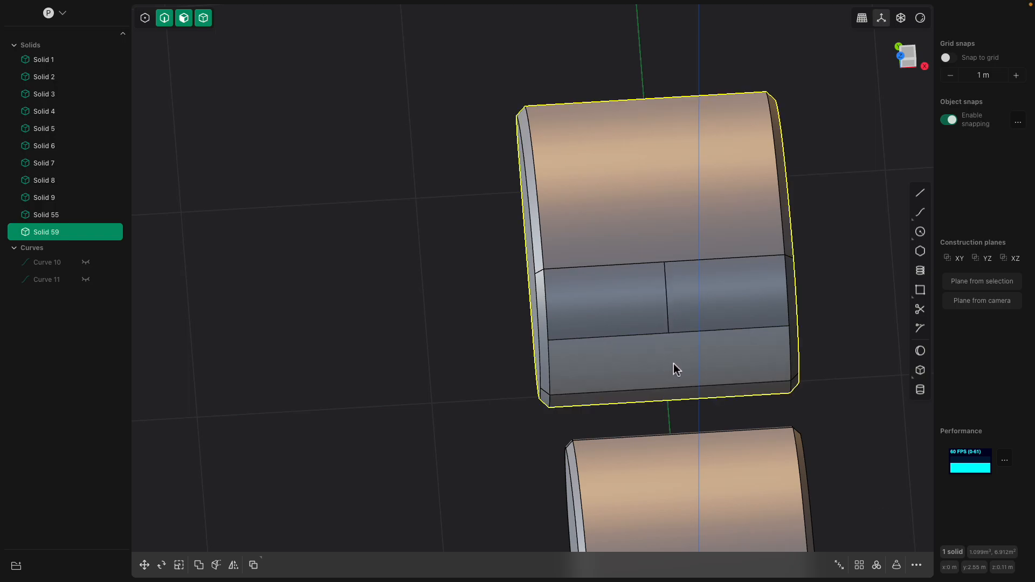
- Split the lower part of the new body's front face down its center with an isoparametric cut
{"action": "key", "text": "ctrl+r"}
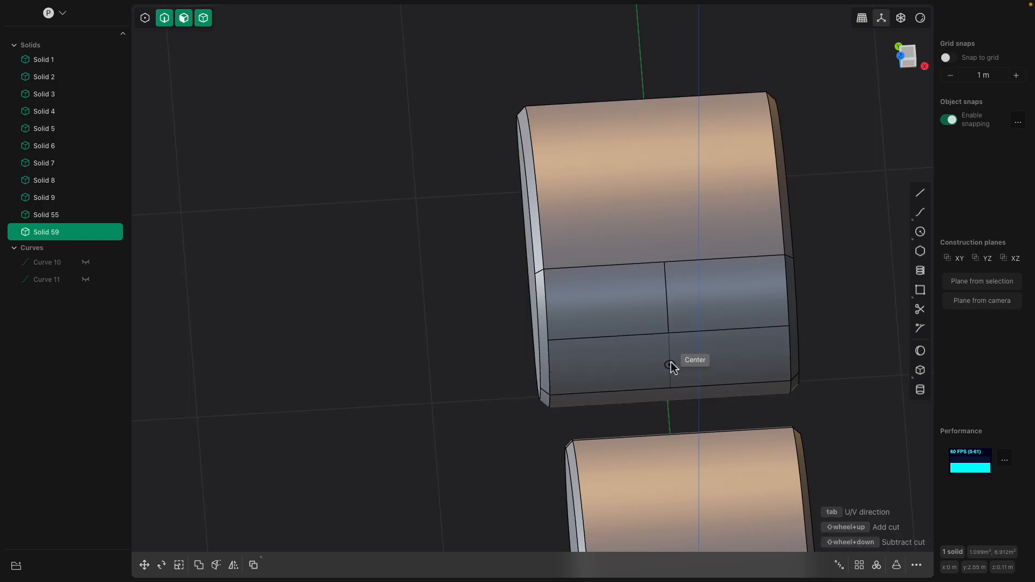
{"action": "left_click", "coordinate": [670, 366]}
{"action": "middle_click_drag", "start_coordinate": [656, 332], "coordinate": [485, 291]}
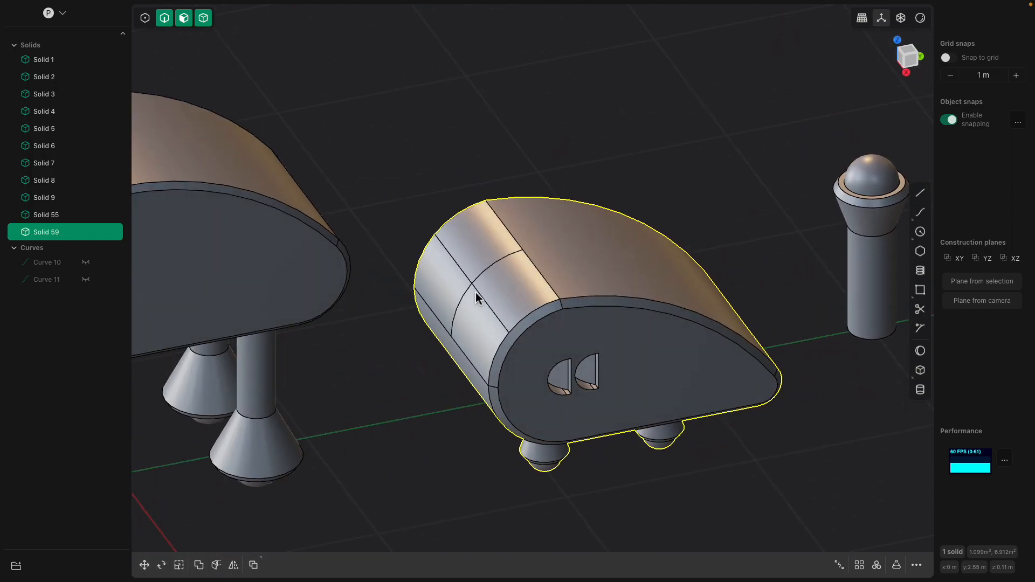
{"action": "scroll", "coordinate": [416, 229], "scroll_direction": "down", "scroll_amount": 3}
{"action": "scroll", "coordinate": [415, 224], "scroll_direction": "down", "scroll_amount": 4}
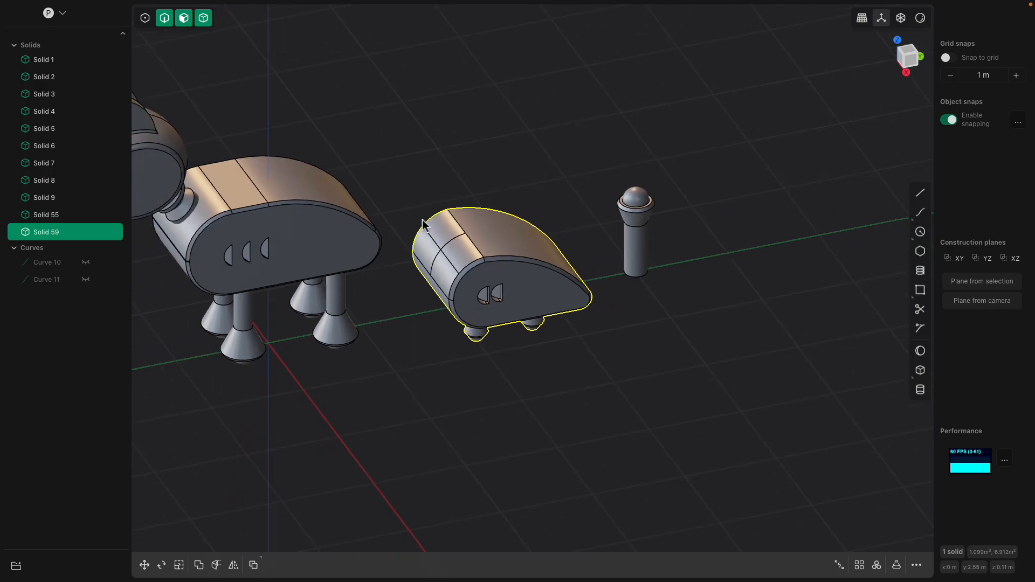
- Move the new body and the spare leg together 1.4873 m in Y and 0.61177 m in Z in the right side view
{"action": "middle_click_drag", "start_coordinate": [418, 221], "coordinate": [425, 177]}
{"action": "left_click_drag", "start_coordinate": [403, 155], "coordinate": [708, 371]}
{"action": "left_click", "coordinate": [901, 70]}
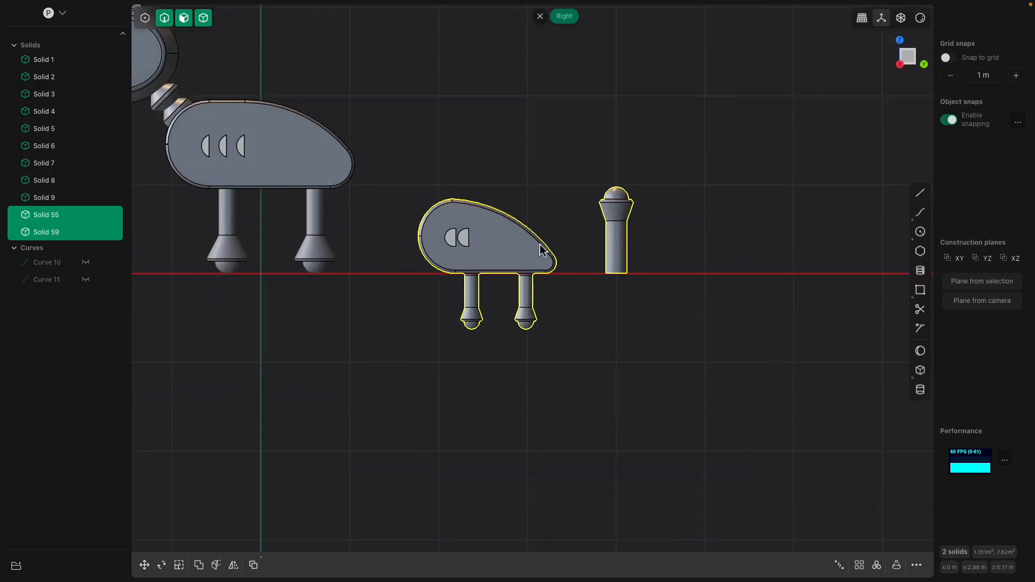
{"action": "key", "text": "g"}
{"action": "left_click", "coordinate": [908, 53]}
{"action": "left_click_drag", "start_coordinate": [526, 258], "coordinate": [658, 204]}
{"action": "middle_click_drag", "start_coordinate": [505, 157], "coordinate": [585, 199], "text": "shift"}
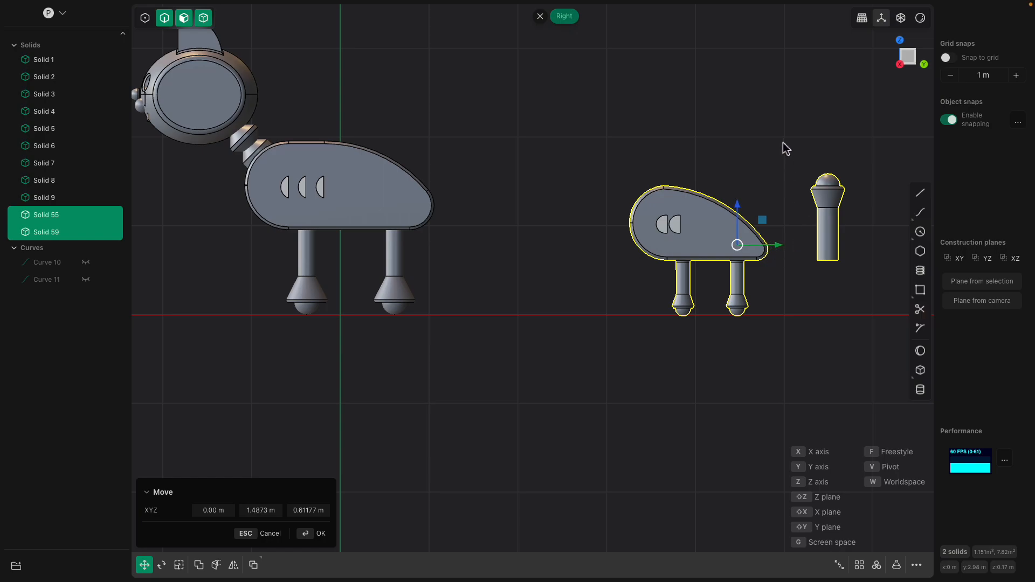
{"action": "scroll", "coordinate": [567, 205], "scroll_direction": "up", "scroll_amount": 1}
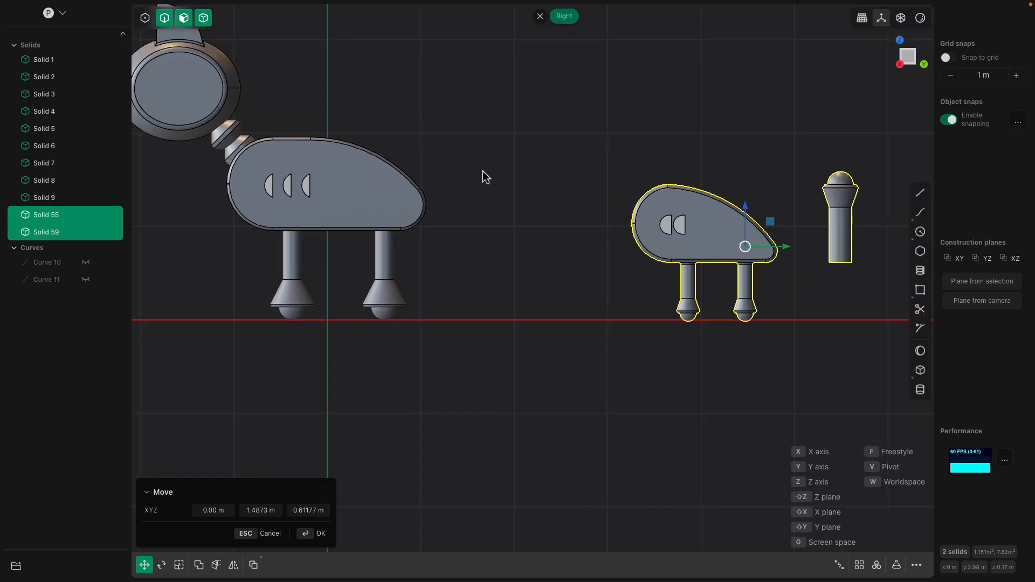
{"action": "key", "text": "Return"}
- Draw a stepped polyline from the center split point on the body's front: up, about 0.33 m forward, then about 0.33 m up
{"action": "middle_click_drag", "start_coordinate": [640, 181], "coordinate": [824, 234]}
{"action": "left_click", "coordinate": [921, 195]}
{"action": "scroll", "coordinate": [586, 207], "scroll_direction": "up", "scroll_amount": 1}
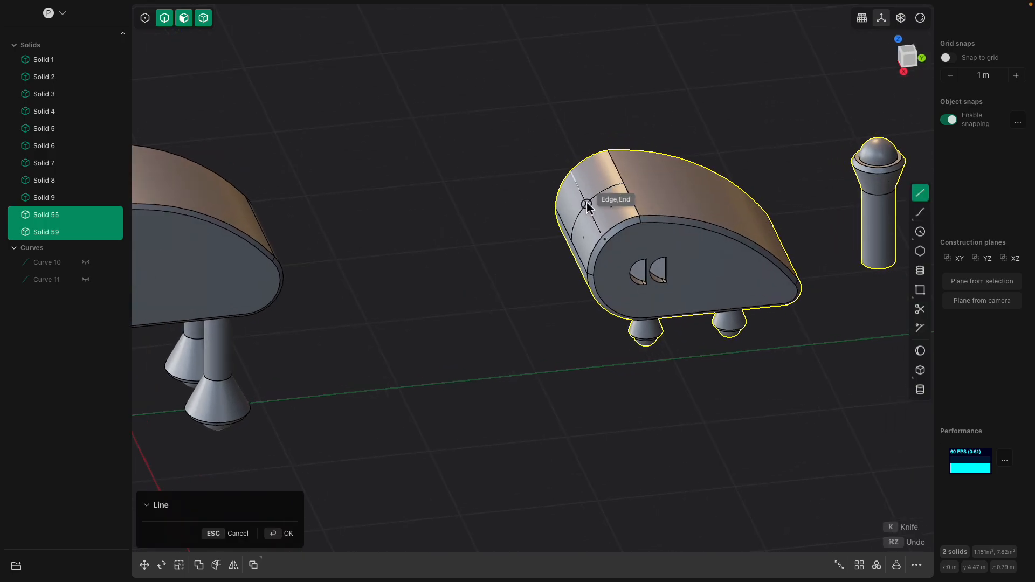
{"action": "left_click", "coordinate": [586, 206]}
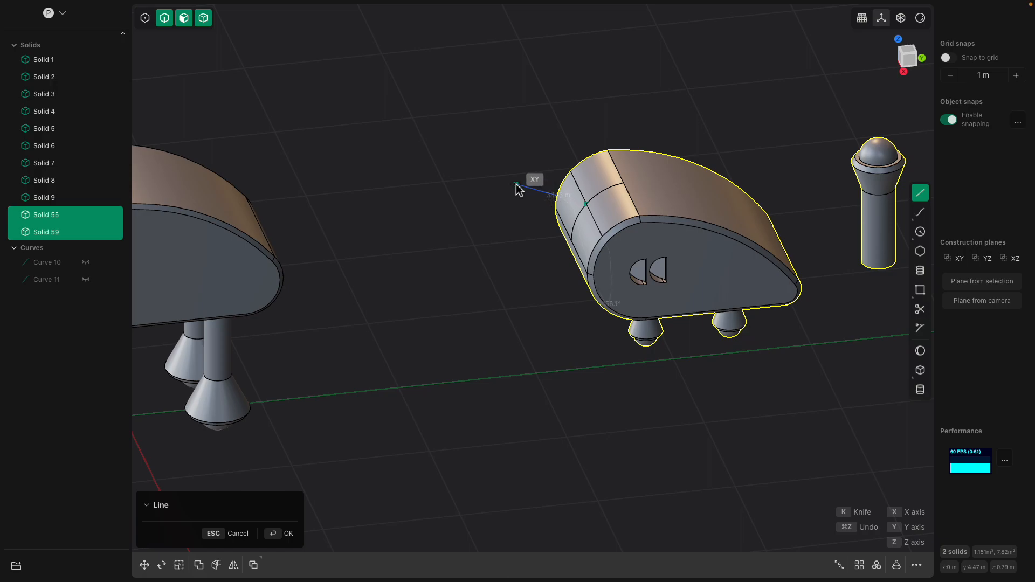
{"action": "middle_click_drag", "start_coordinate": [506, 170], "coordinate": [519, 154]}
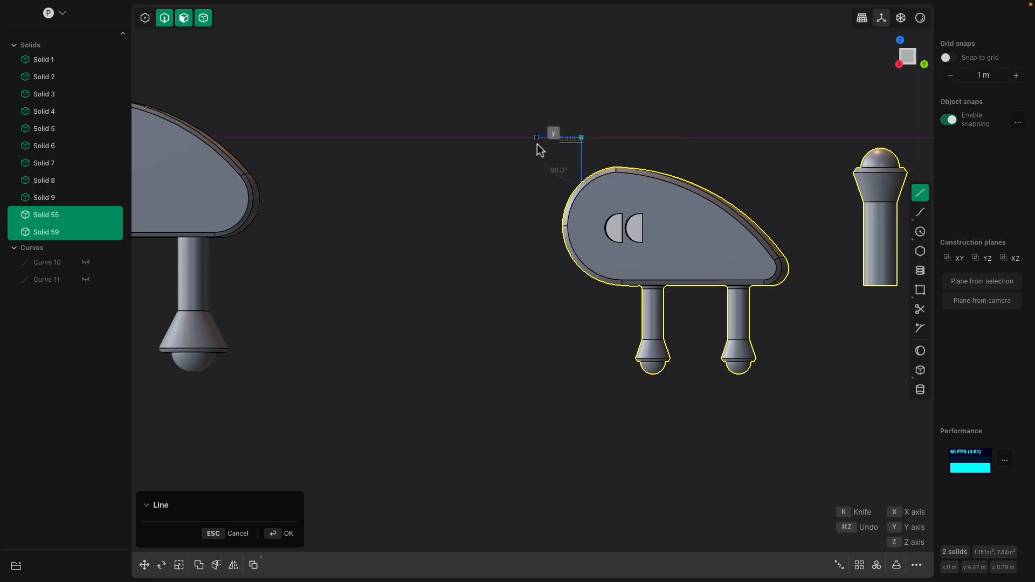
{"action": "left_click", "coordinate": [521, 142]}
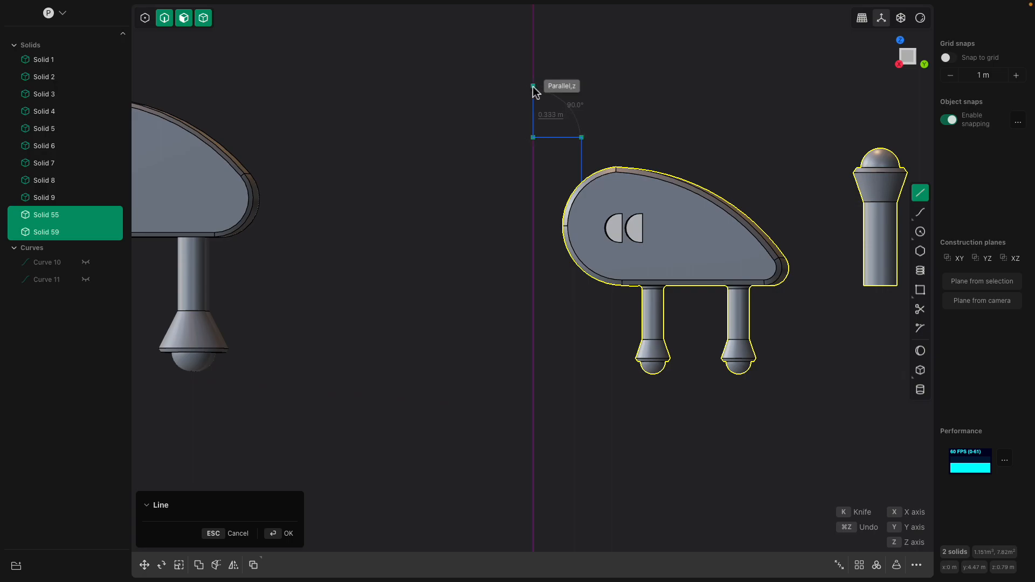
{"action": "left_click", "coordinate": [533, 84]}
{"action": "left_click", "coordinate": [480, 88]}
{"action": "right_click", "coordinate": [509, 116]}
- Delete the stray far end point of the stepped polyline, leaving only its three short segments
{"action": "middle_click_drag", "start_coordinate": [508, 169], "coordinate": [496, 219]}
{"action": "scroll", "coordinate": [496, 218], "scroll_direction": "down", "scroll_amount": 3}
{"action": "scroll", "coordinate": [498, 226], "scroll_direction": "down", "scroll_amount": 5}
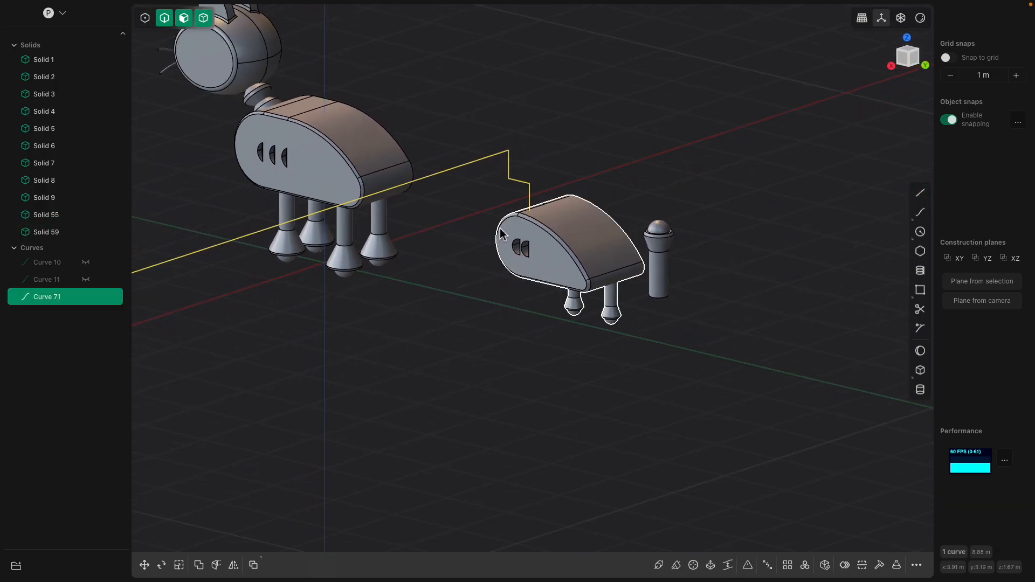
{"action": "left_click", "coordinate": [272, 262]}
{"action": "scroll", "coordinate": [279, 267], "scroll_direction": "up", "scroll_amount": 1}
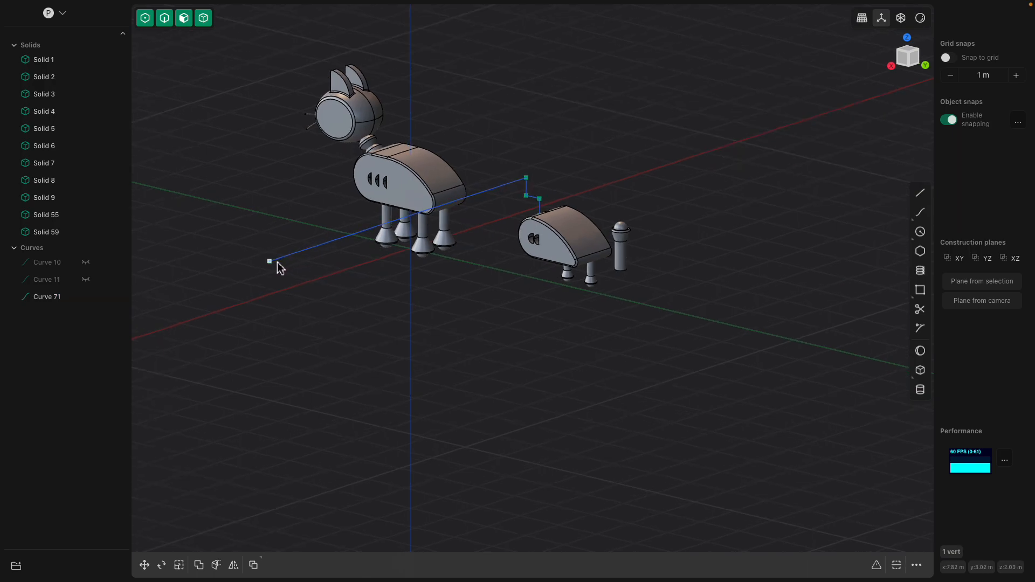
{"action": "key", "text": "Delete"}
- Fillet both corners of the stepped neck curve with a radius of about 0.1 m
{"action": "scroll", "coordinate": [480, 240], "scroll_direction": "up", "scroll_amount": 3}
{"action": "middle_click_drag", "start_coordinate": [490, 238], "coordinate": [581, 173]}
{"action": "scroll", "coordinate": [571, 162], "scroll_direction": "up", "scroll_amount": 4}
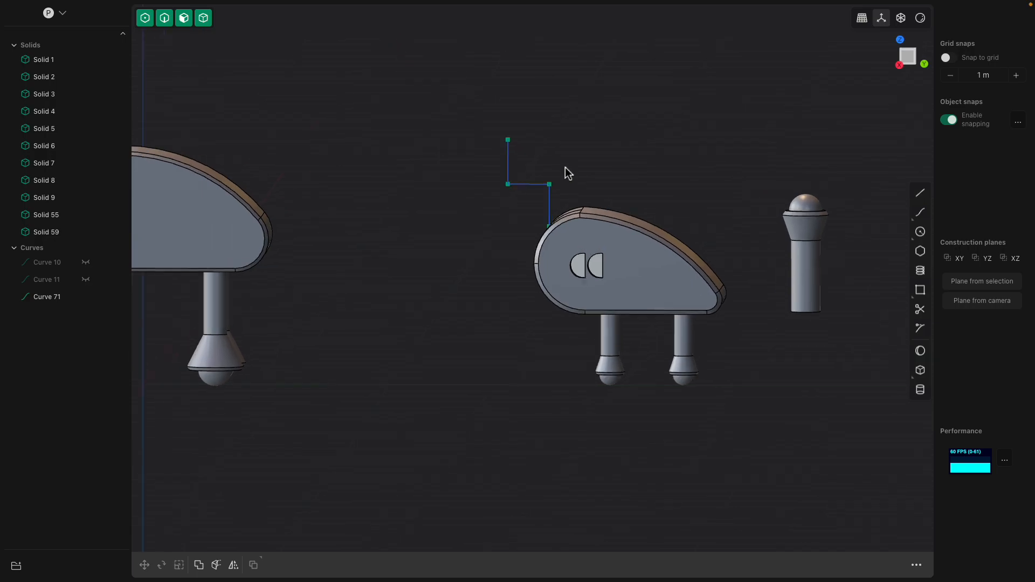
{"action": "left_click", "coordinate": [552, 181]}
{"action": "scroll", "coordinate": [566, 180], "scroll_direction": "up", "scroll_amount": 3}
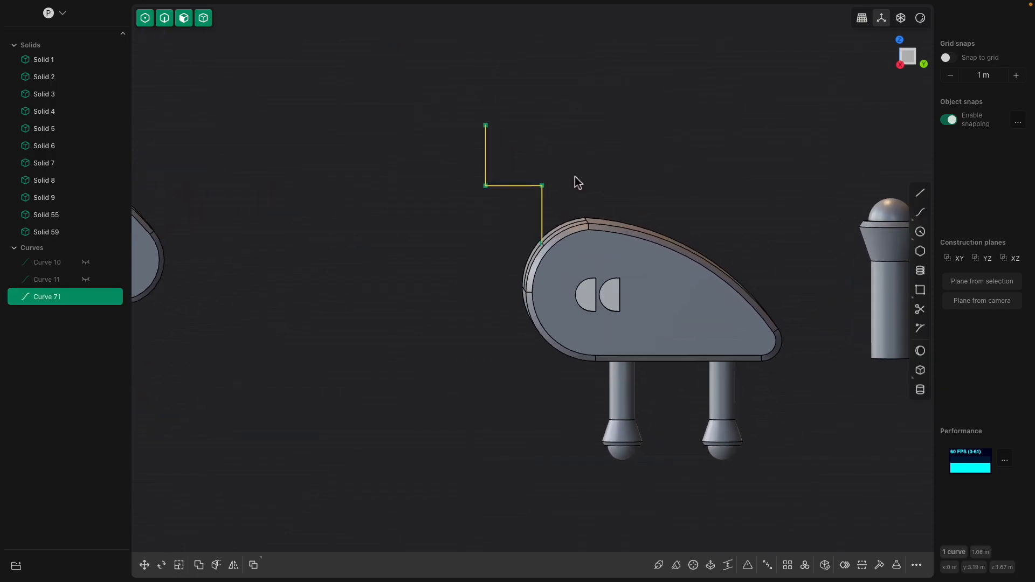
{"action": "middle_click_drag", "start_coordinate": [464, 156], "coordinate": [467, 185]}
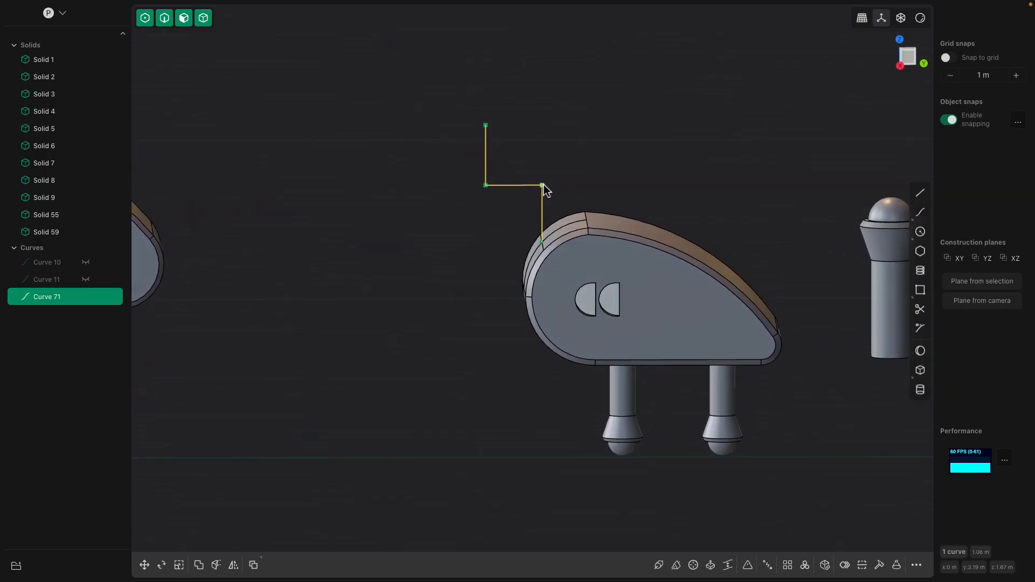
{"action": "key", "text": "f"}
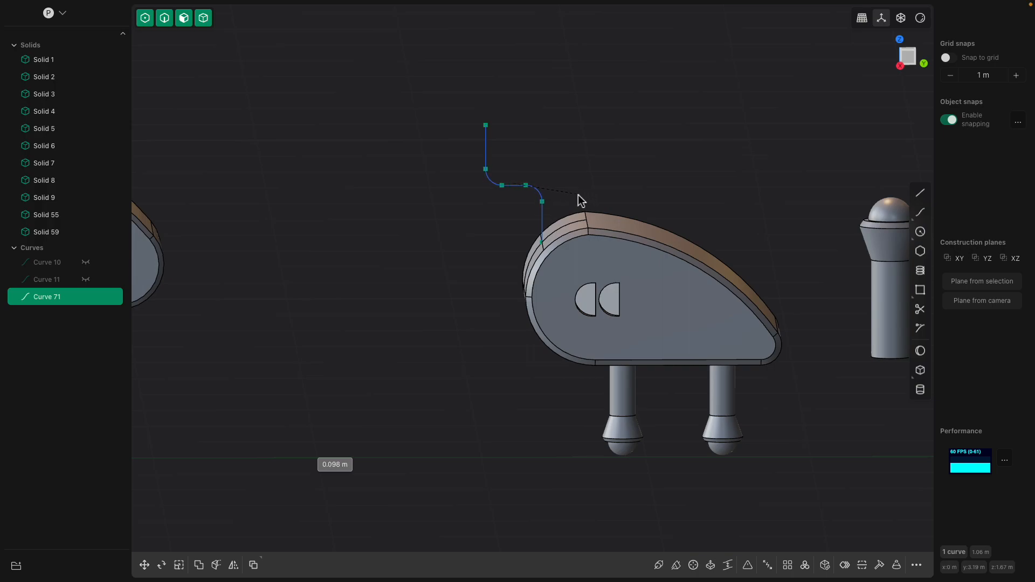
{"action": "left_click", "coordinate": [580, 195]}
{"action": "left_click", "coordinate": [542, 164]}
{"action": "left_click", "coordinate": [540, 194]}
{"action": "mouse_move", "coordinate": [564, 187]}
{"action": "middle_mouse_down"}
{"action": "mouse_move", "coordinate": [550, 179]}
{"action": "mouse_move", "coordinate": [560, 186]}
{"action": "middle_mouse_up"}
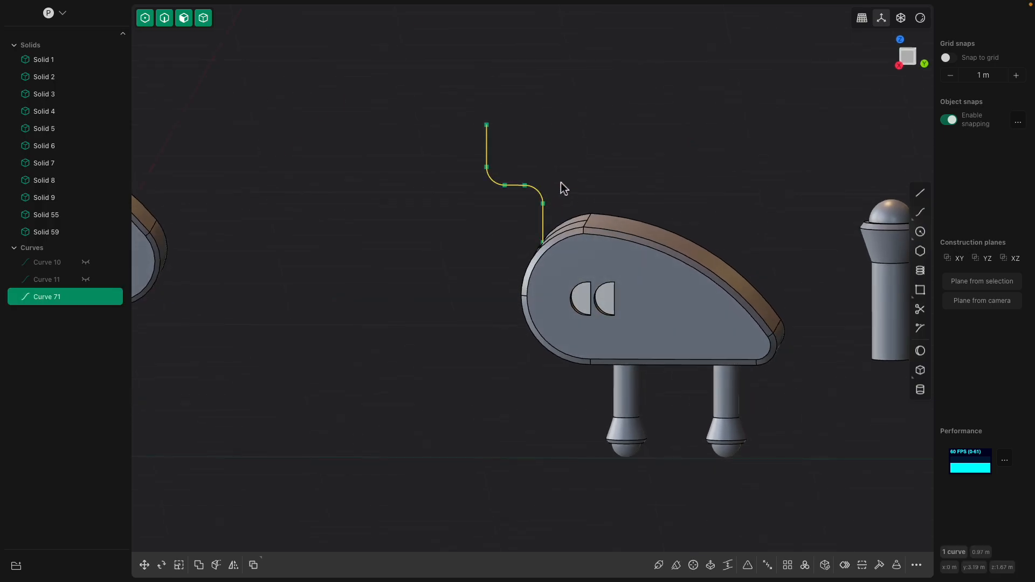
- Rebuild the neck curve using the # Points method with 4 points
{"action": "key", "text": "space"}
{"action": "type", "text": "reb"}
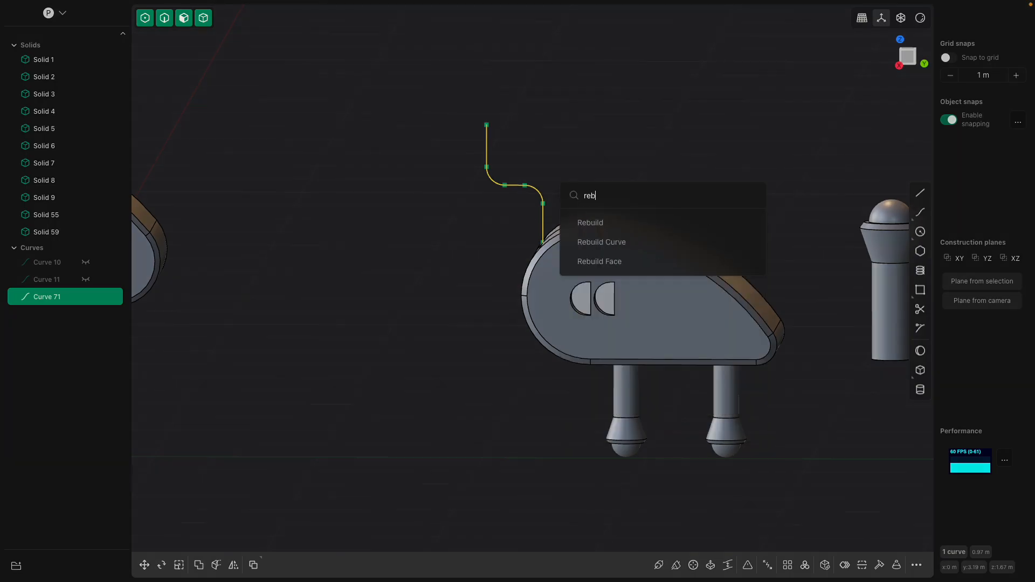
{"action": "left_click", "coordinate": [587, 243]}
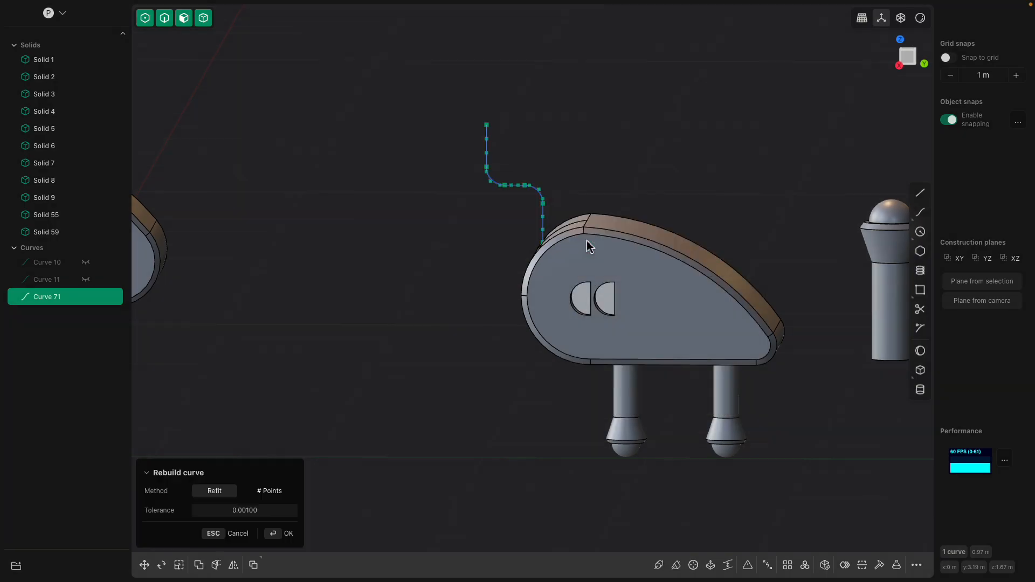
{"action": "left_click", "coordinate": [271, 491]}
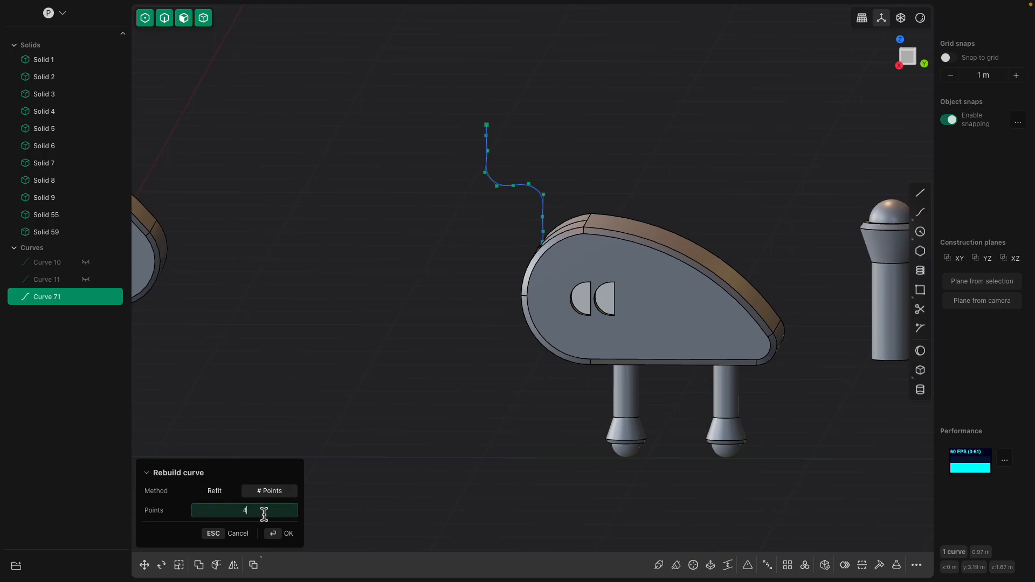
{"action": "key", "text": "Return"}
{"action": "middle_click_drag", "start_coordinate": [450, 330], "coordinate": [451, 332]}
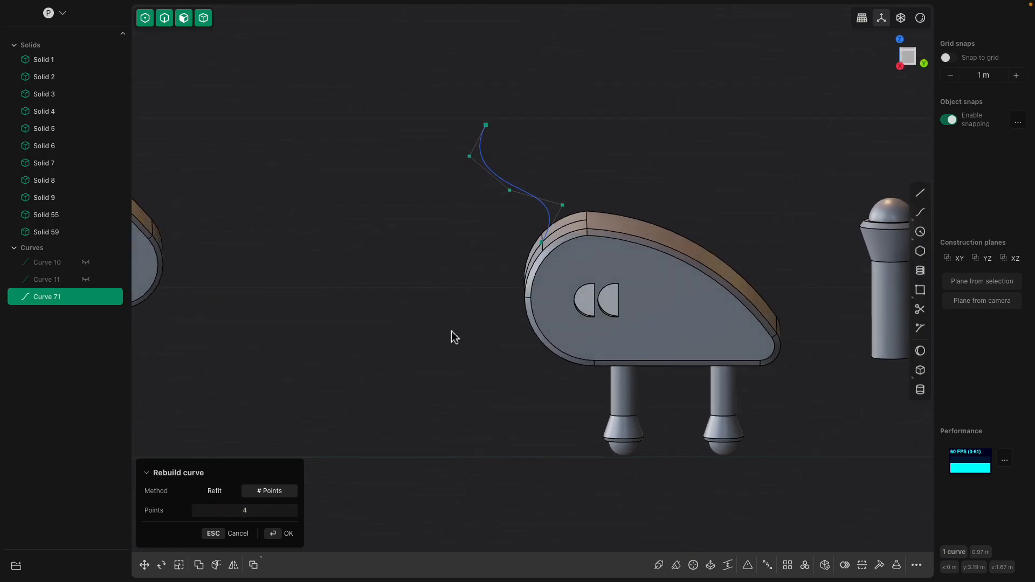
{"action": "key", "text": "Return"}
- Move the neck curve's lowest free control point -0.16865 m in Y and 0.03997 m in Z, and shift the upper points slightly forward
{"action": "key", "text": "Escape"}
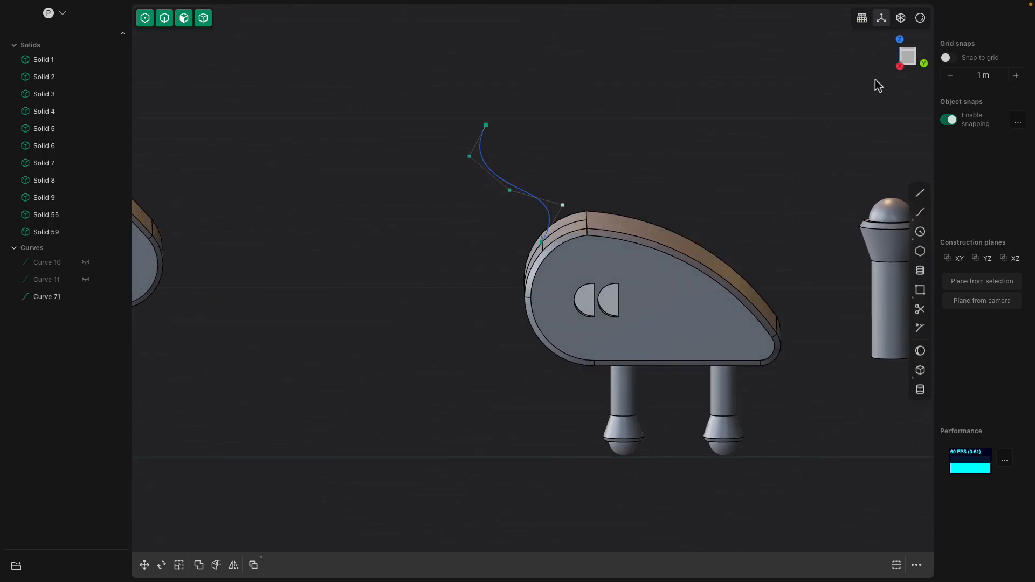
{"action": "left_click", "coordinate": [908, 60]}
{"action": "key", "text": "g"}
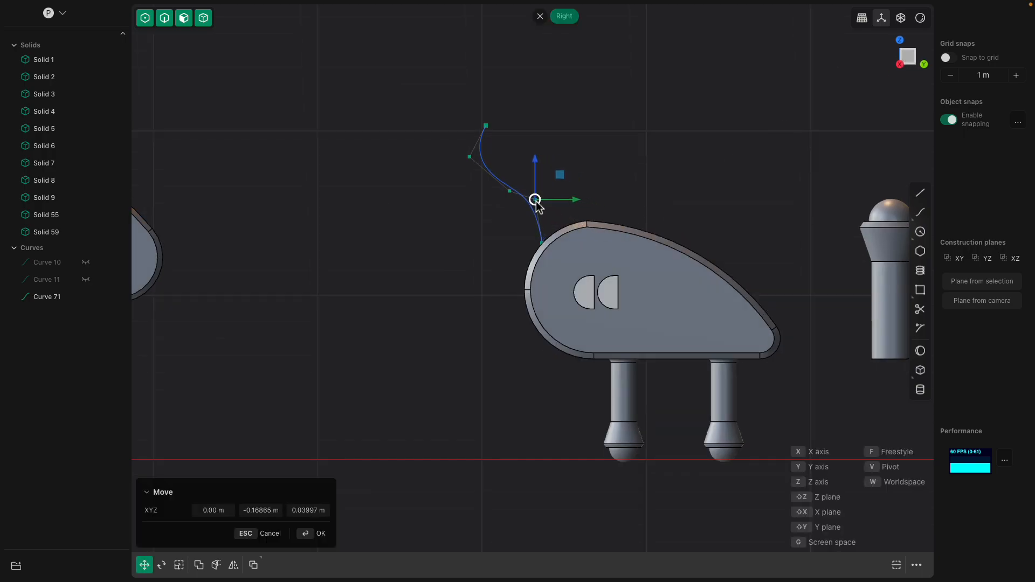
{"action": "left_click", "coordinate": [510, 192]}
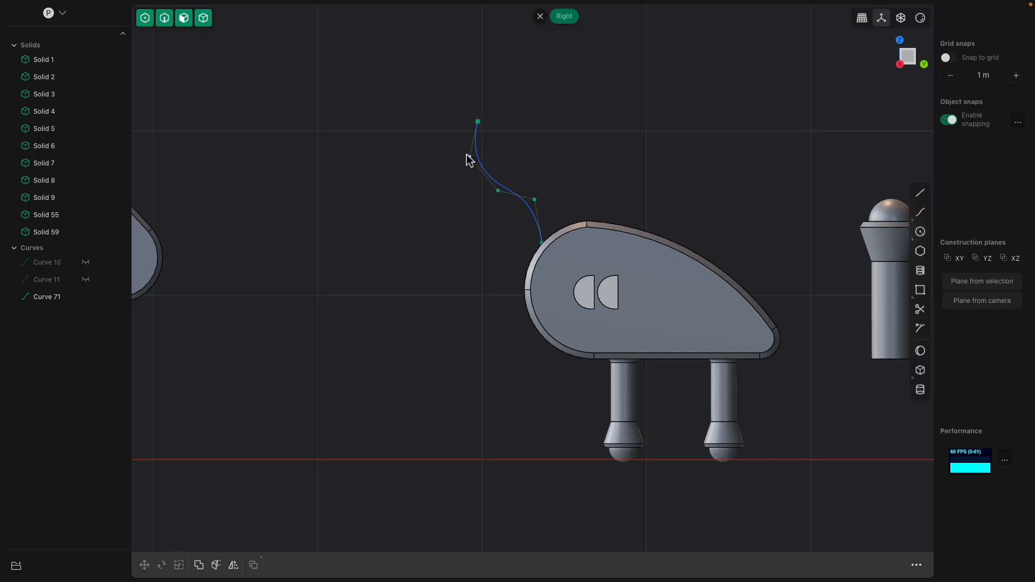
- Create a flat cylinder with a radius of 0.2305 m and a height of about 0.169 m on the ground beside the body
{"action": "middle_click_drag", "start_coordinate": [469, 210], "coordinate": [850, 347]}
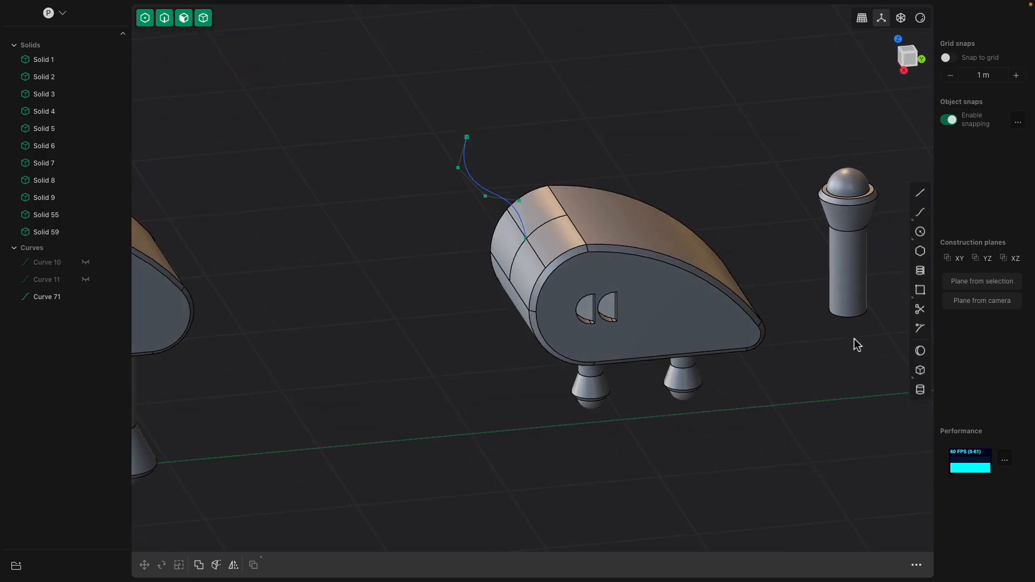
{"action": "left_click", "coordinate": [920, 389]}
{"action": "left_click", "coordinate": [423, 438]}
{"action": "left_click", "coordinate": [461, 434]}
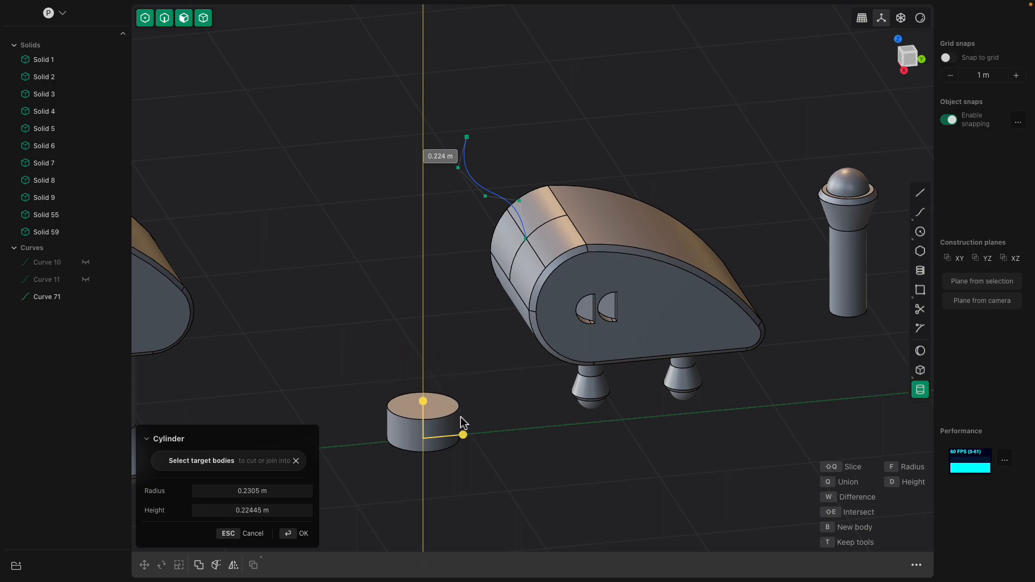
{"action": "key", "text": "Tab"}
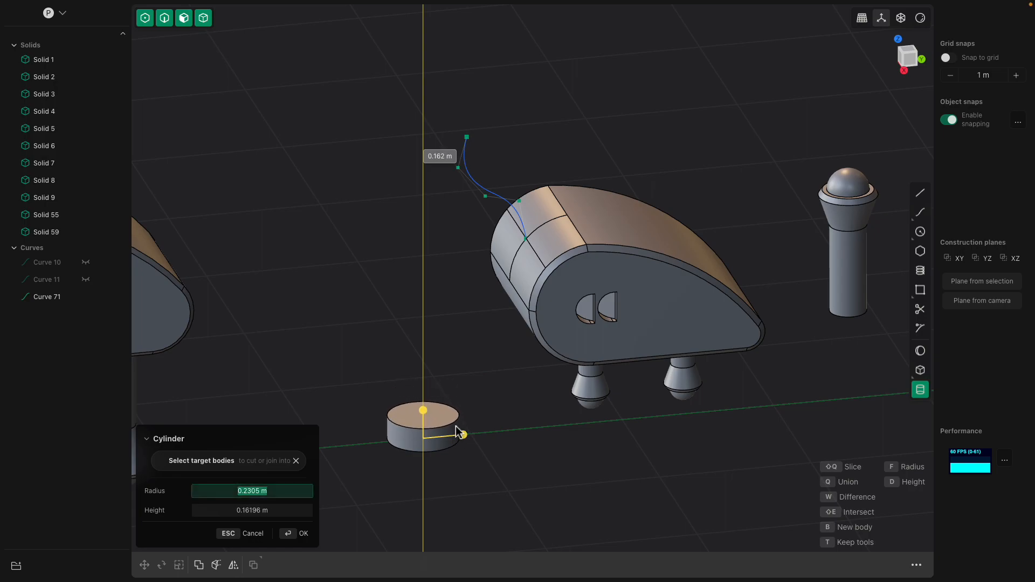
{"action": "left_click", "coordinate": [456, 425]}
{"action": "middle_click_drag", "start_coordinate": [456, 397], "coordinate": [467, 318], "text": "shift"}
{"action": "scroll", "coordinate": [423, 323], "scroll_direction": "up", "scroll_amount": 3}
{"action": "scroll", "coordinate": [448, 331], "scroll_direction": "up", "scroll_amount": 2}
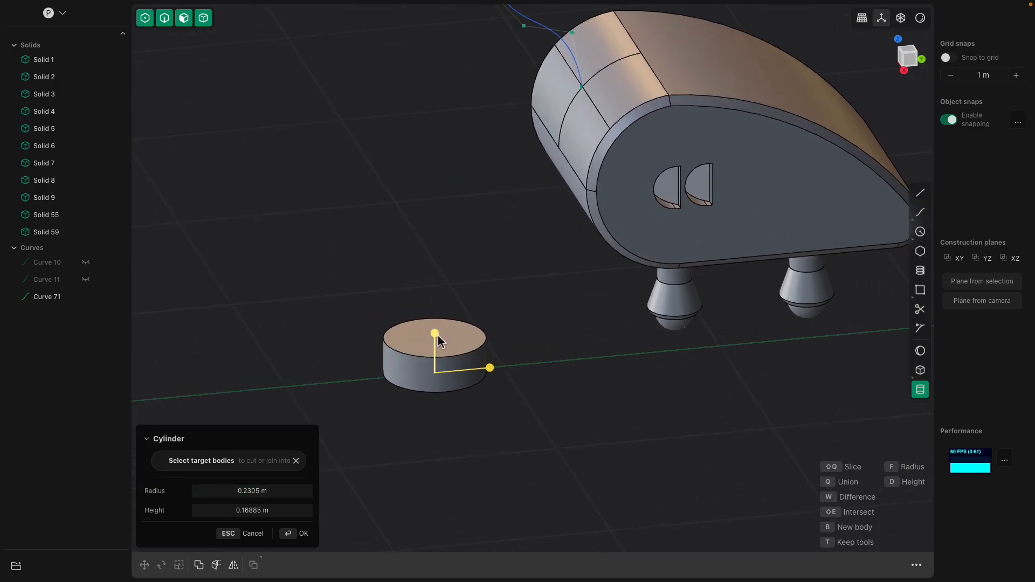
{"action": "key", "text": "Return"}
- Chamfer the flat cylinder's top and bottom circular edges and narrow the disc to form a neck segment
{"action": "left_click", "coordinate": [467, 354]}
{"action": "key", "text": "f"}
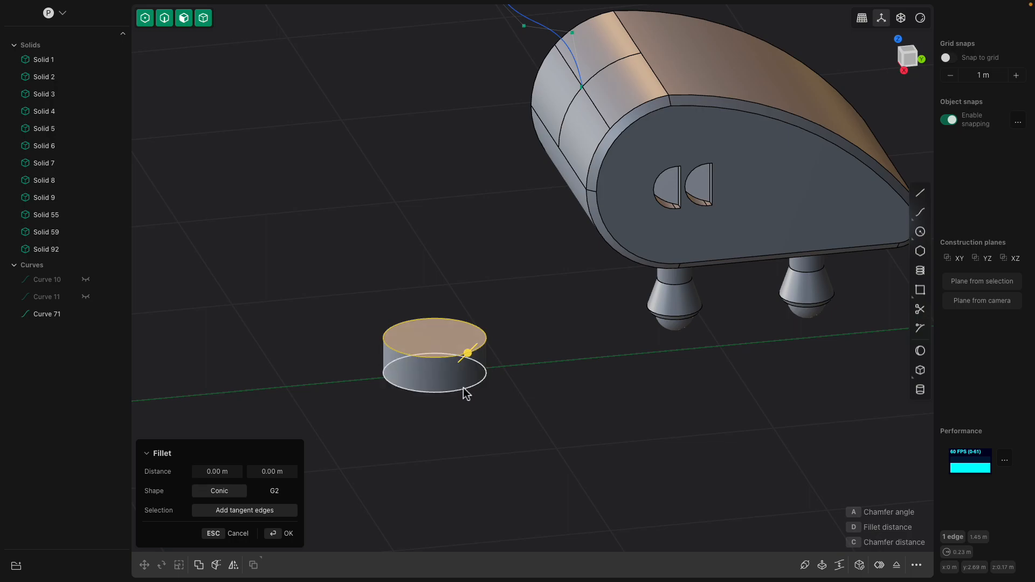
{"action": "left_click", "coordinate": [455, 351]}
{"action": "left_click_drag", "start_coordinate": [453, 348], "coordinate": [447, 373]}
{"action": "key", "text": "Return"}
{"action": "left_click", "coordinate": [457, 344]}
{"action": "left_click", "coordinate": [460, 347]}
{"action": "left_click", "coordinate": [456, 383]}
{"action": "key", "text": "Return"}
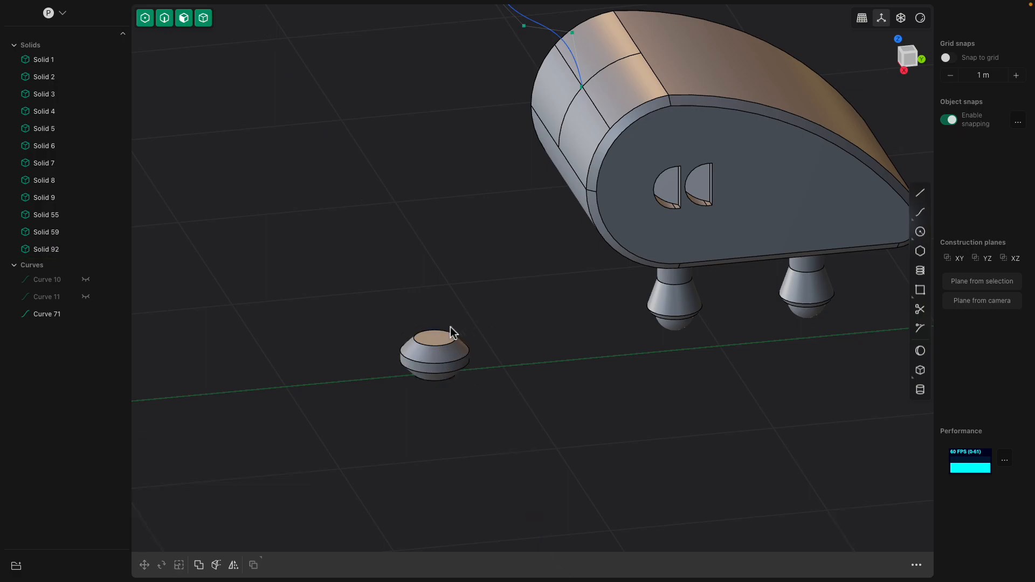
- Use Place on the neck segment, taking its flat top face as reference, to put a copy on the neck curve's upper end
{"action": "left_click", "coordinate": [438, 342]}
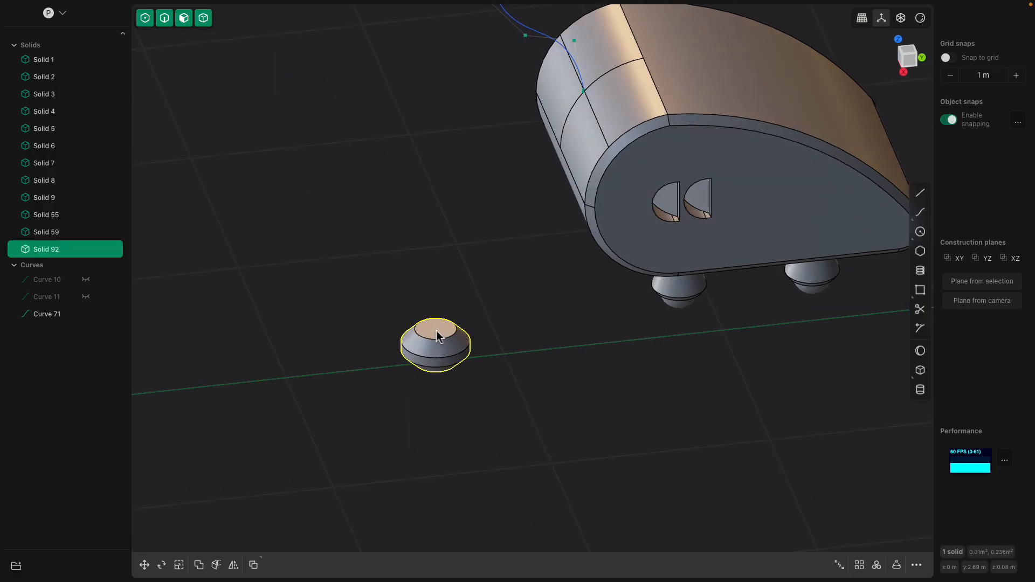
{"action": "key", "text": "ctrl+d"}
{"action": "left_click", "coordinate": [436, 328]}
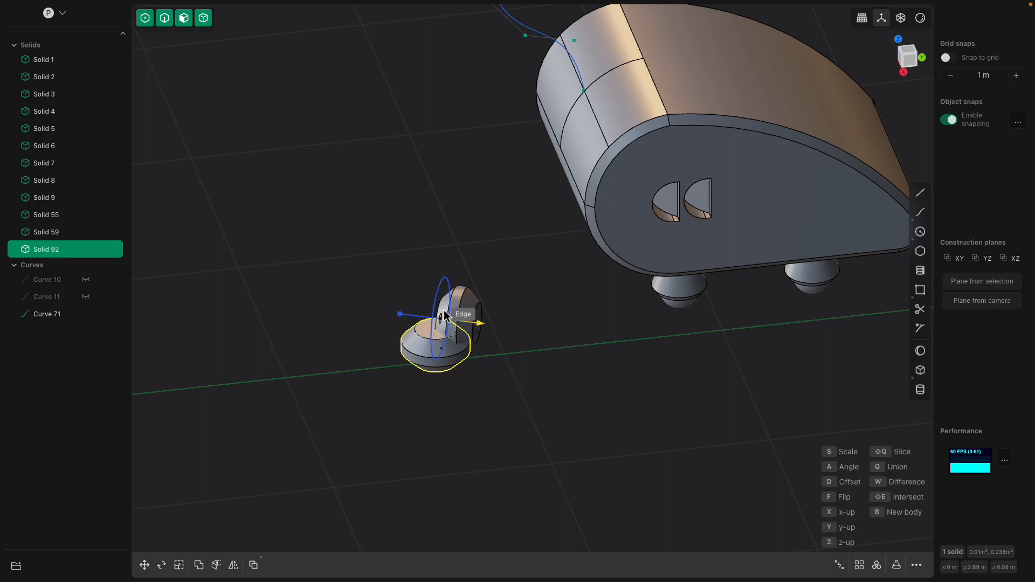
{"action": "scroll", "coordinate": [441, 308], "scroll_direction": "down", "scroll_amount": 3}
{"action": "middle_click_drag", "start_coordinate": [466, 164], "coordinate": [452, 349], "text": "shift"}
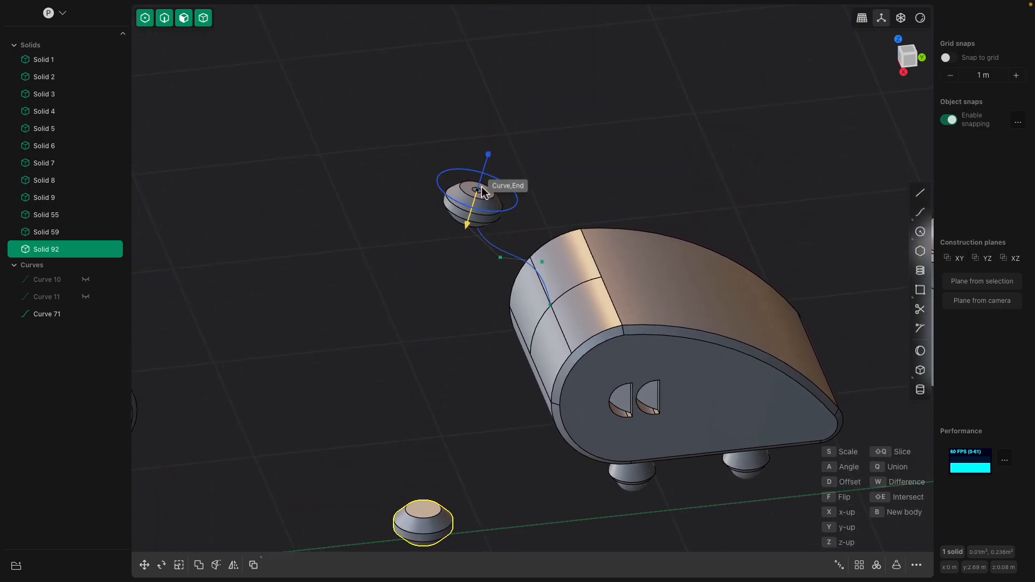
{"action": "scroll", "coordinate": [470, 211], "scroll_direction": "up", "scroll_amount": 3}
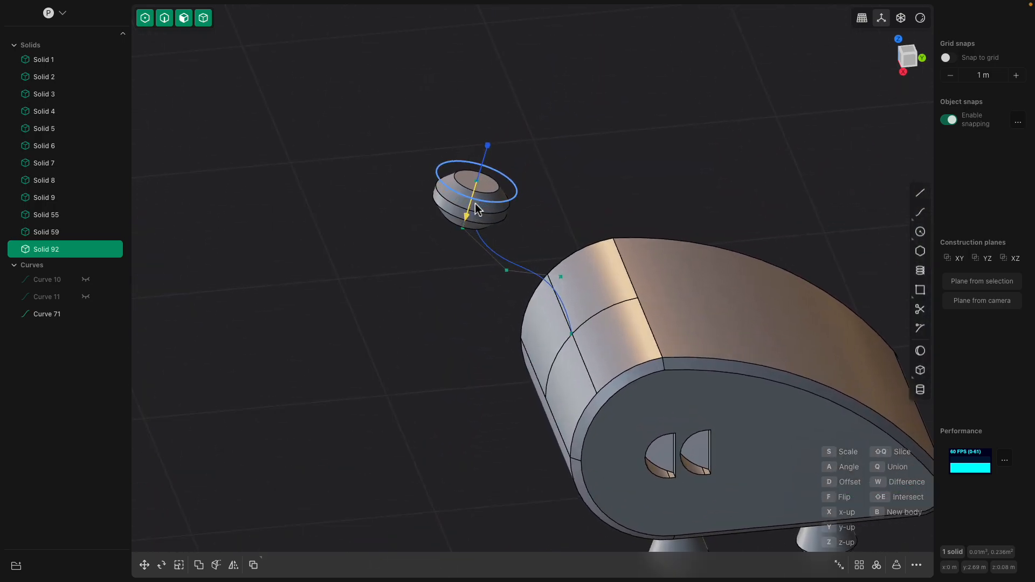
{"action": "scroll", "coordinate": [467, 185], "scroll_direction": "up", "scroll_amount": 2}
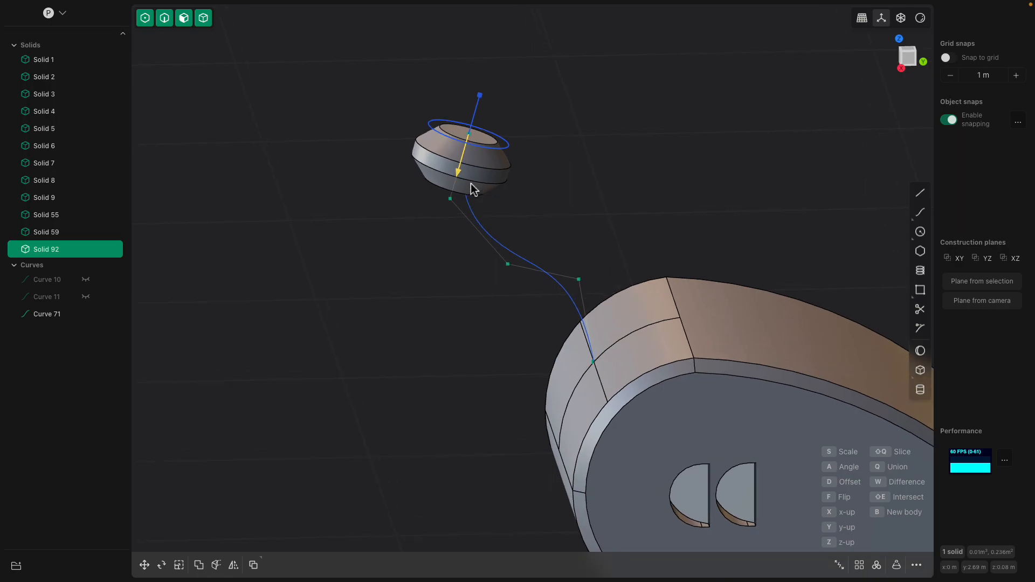
{"action": "left_click", "coordinate": [469, 187]}
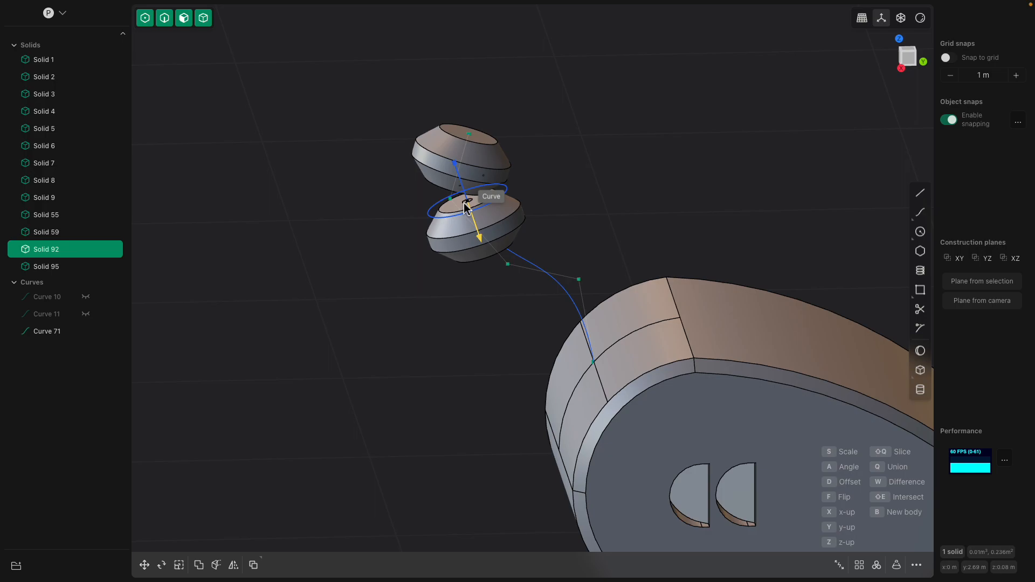
- Place three more copies of the neck segment in sequence down the neck curve toward the body
{"action": "mouse_move", "coordinate": [463, 202]}
{"action": "middle_mouse_down"}
{"action": "mouse_move", "coordinate": [464, 160]}
{"action": "mouse_move", "coordinate": [473, 188]}
{"action": "middle_mouse_up"}
{"action": "scroll", "coordinate": [463, 163], "scroll_direction": "up", "scroll_amount": 3}
{"action": "scroll", "coordinate": [463, 163], "scroll_direction": "up", "scroll_amount": 2}
{"action": "left_click", "coordinate": [473, 195]}
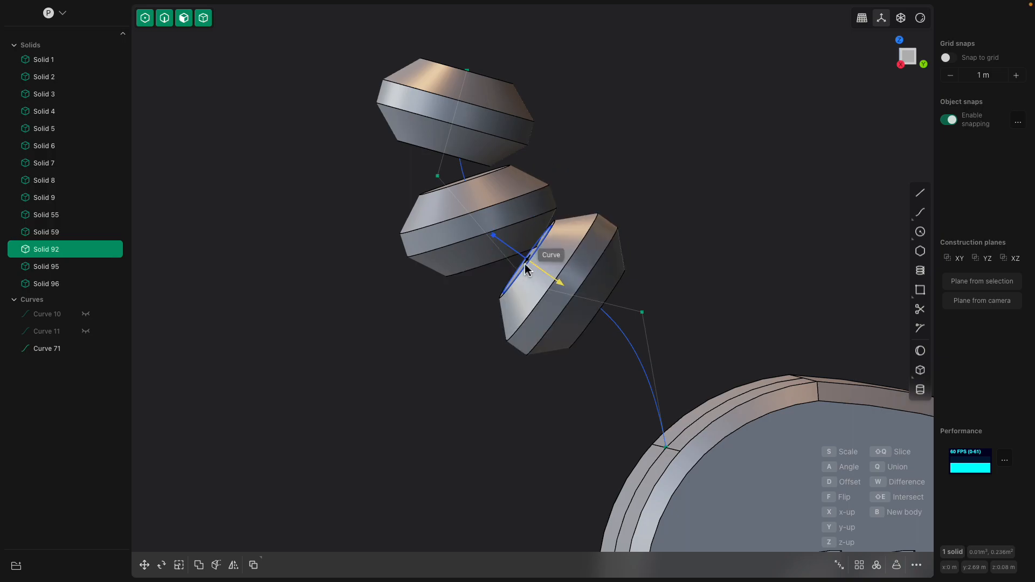
{"action": "left_click", "coordinate": [525, 267]}
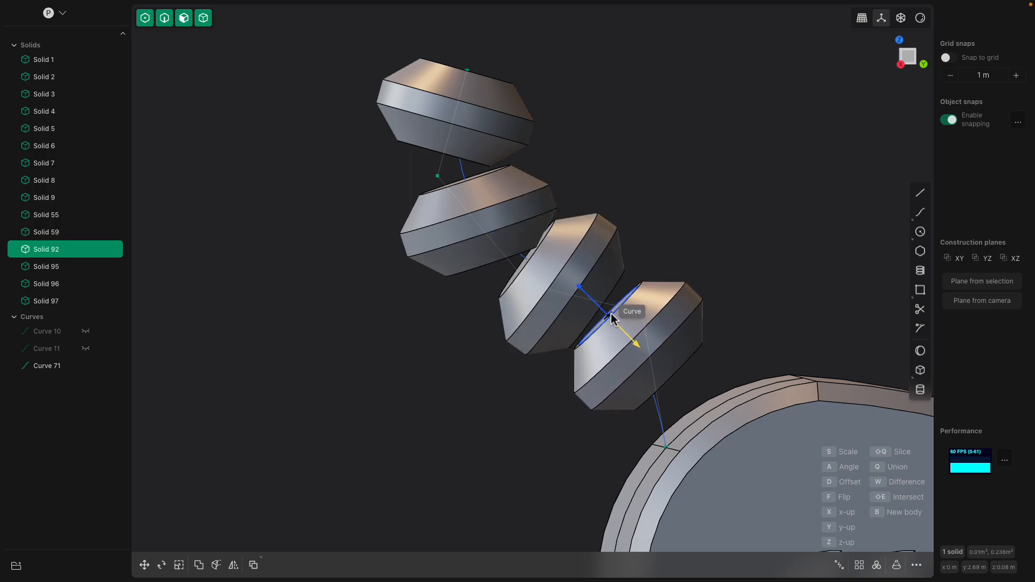
{"action": "middle_click_drag", "start_coordinate": [610, 314], "coordinate": [621, 342]}
{"action": "left_click", "coordinate": [621, 338]}
{"action": "middle_click_drag", "start_coordinate": [664, 211], "coordinate": [651, 275]}
{"action": "key", "text": "Escape"}
{"action": "left_click", "coordinate": [636, 328]}
{"action": "middle_click_drag", "start_coordinate": [627, 311], "coordinate": [594, 275], "text": "shift"}
{"action": "scroll", "coordinate": [617, 274], "scroll_direction": "up", "scroll_amount": 1}
{"action": "left_click", "coordinate": [613, 294]}
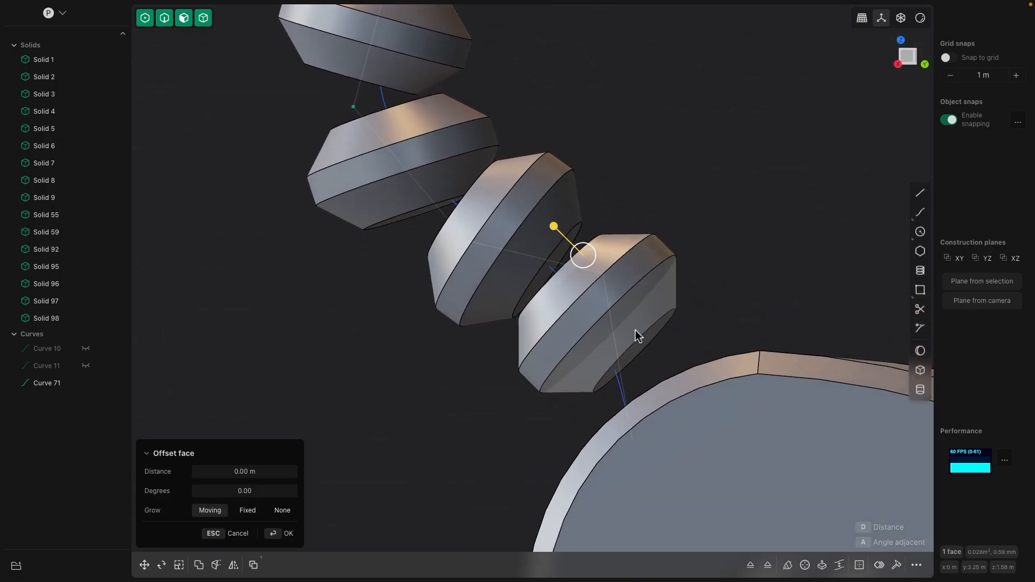
{"action": "left_click", "coordinate": [644, 345], "text": "shift"}
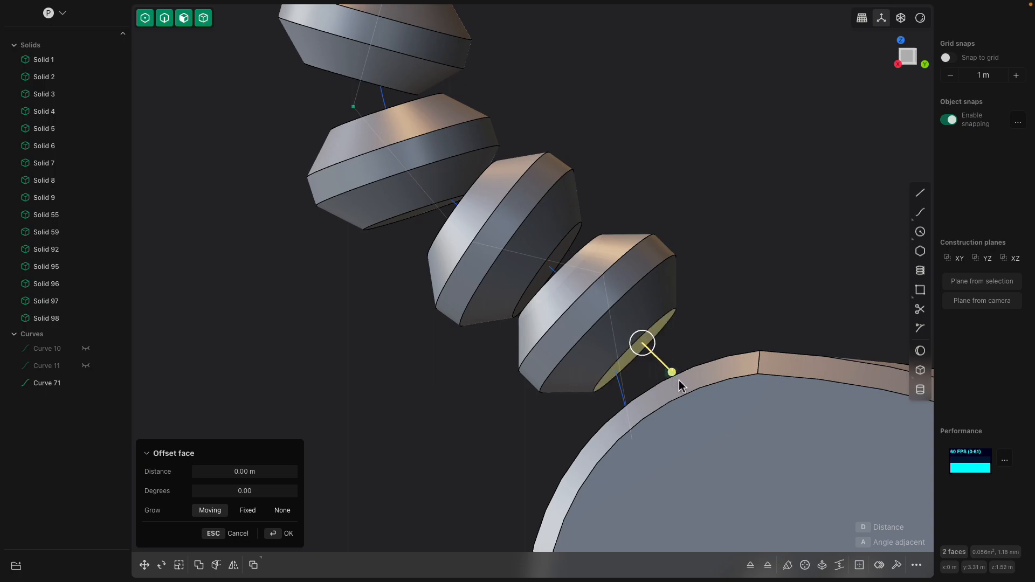
{"action": "left_click_drag", "start_coordinate": [671, 372], "coordinate": [693, 392]}
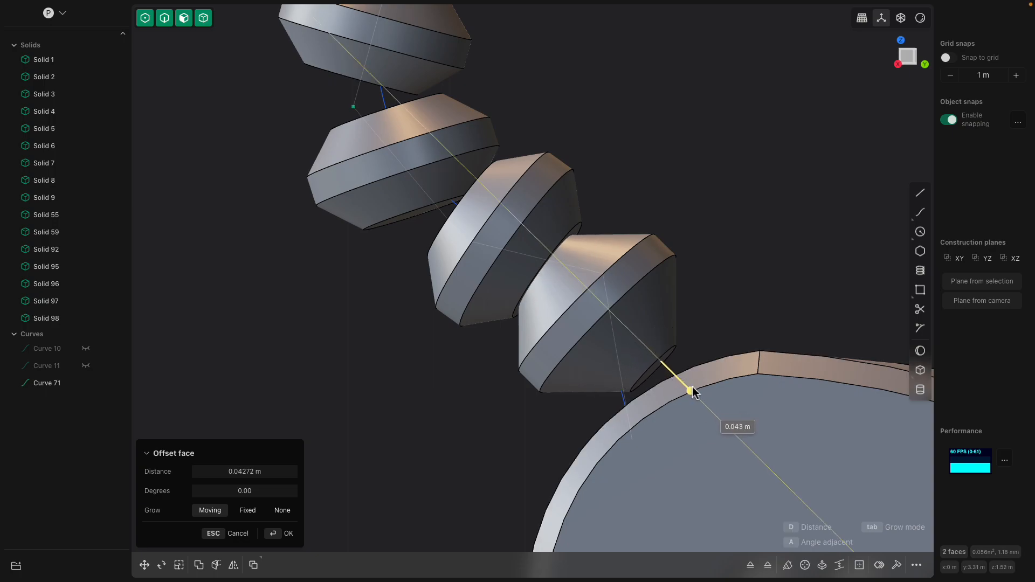
{"action": "key", "text": "Escape"}
- Offset the flat end faces of all four neck segments outward by 0.04692 m to make the ends narrower
{"action": "middle_click_drag", "start_coordinate": [640, 329], "coordinate": [632, 343]}
{"action": "middle_click_drag", "start_coordinate": [569, 262], "coordinate": [591, 280]}
{"action": "left_click", "coordinate": [543, 253], "text": "shift"}
{"action": "left_click", "coordinate": [544, 253], "text": "shift"}
{"action": "left_click", "coordinate": [513, 302], "text": "shift"}
{"action": "middle_click_drag", "start_coordinate": [507, 300], "coordinate": [487, 222]}
{"action": "left_click", "coordinate": [432, 189], "text": "shift"}
{"action": "left_click", "coordinate": [439, 171], "text": "shift"}
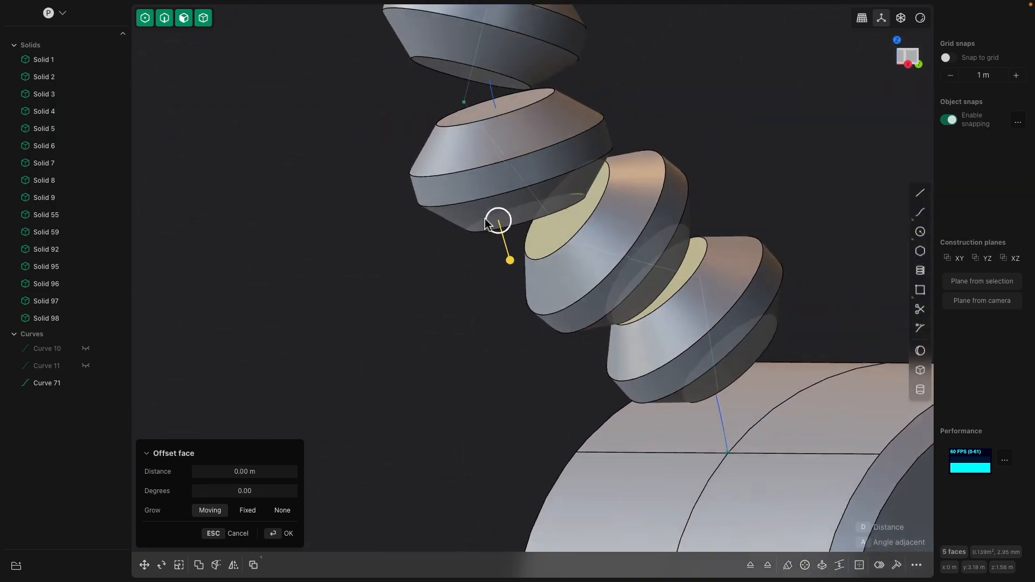
{"action": "left_click", "coordinate": [473, 124], "text": "shift"}
{"action": "middle_click_drag", "start_coordinate": [474, 124], "coordinate": [424, 236]}
{"action": "left_click", "coordinate": [396, 27], "text": "shift"}
{"action": "left_click", "coordinate": [423, 235], "text": "shift"}
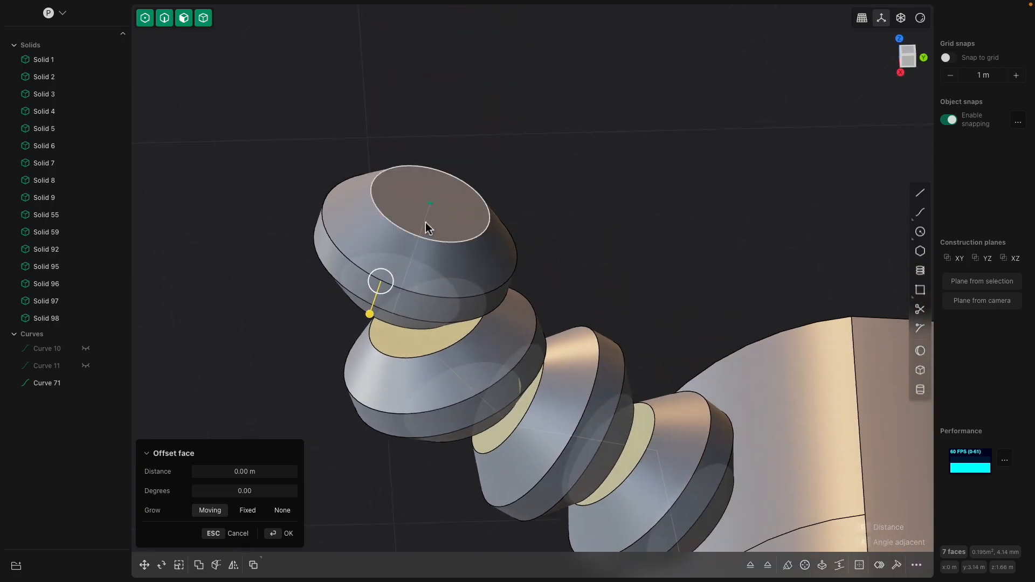
{"action": "left_click_drag", "start_coordinate": [435, 108], "coordinate": [443, 83]}
{"action": "scroll", "coordinate": [530, 221], "scroll_direction": "down", "scroll_amount": 3}
{"action": "scroll", "coordinate": [588, 254], "scroll_direction": "down", "scroll_amount": 3}
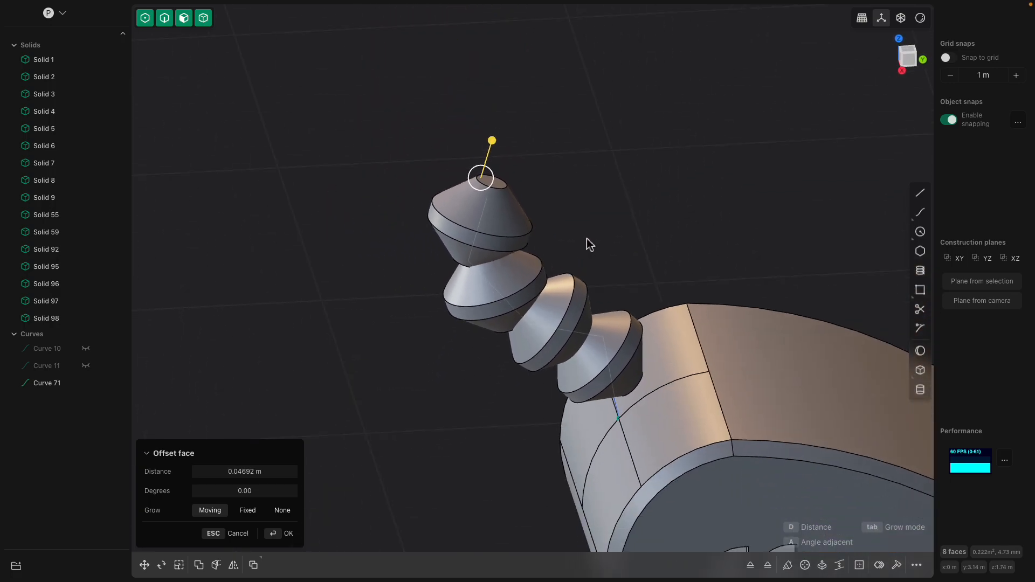
{"action": "key", "text": "Return"}
- Draw a wavy tail curve about 2.61 m long in the Right view, starting above the body's rear and sweeping up and backward
{"action": "middle_click_drag", "start_coordinate": [563, 205], "coordinate": [604, 270], "text": "shift"}
{"action": "scroll", "coordinate": [452, 159], "scroll_direction": "down", "scroll_amount": 3}
{"action": "left_click", "coordinate": [462, 171]}
{"action": "left_click", "coordinate": [914, 62]}
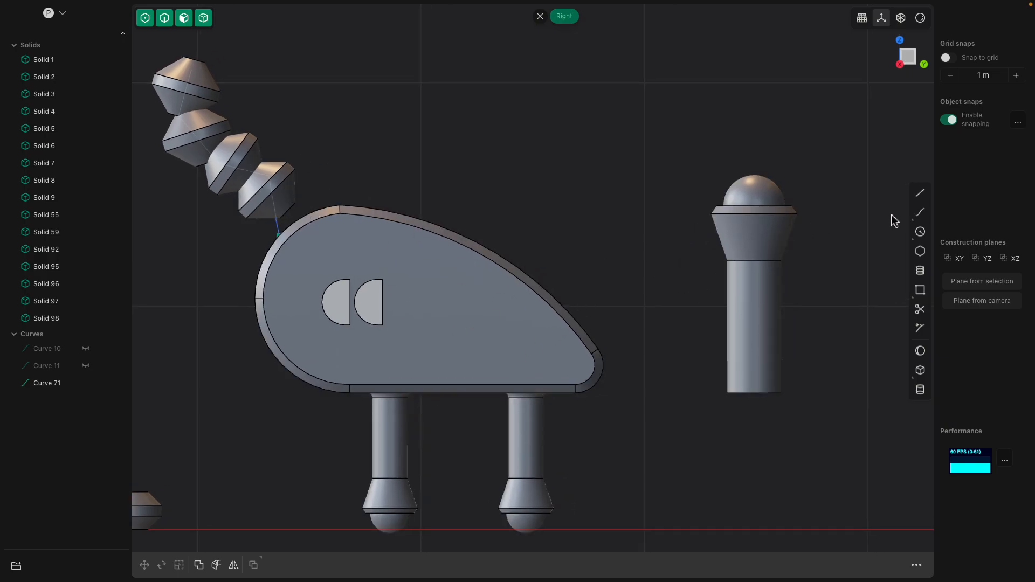
{"action": "left_click", "coordinate": [919, 213]}
{"action": "left_click", "coordinate": [442, 308]}
{"action": "left_click", "coordinate": [484, 257]}
{"action": "left_click", "coordinate": [498, 153]}
{"action": "left_click", "coordinate": [555, 100]}
{"action": "left_click", "coordinate": [616, 93]}
{"action": "key", "text": "Return"}
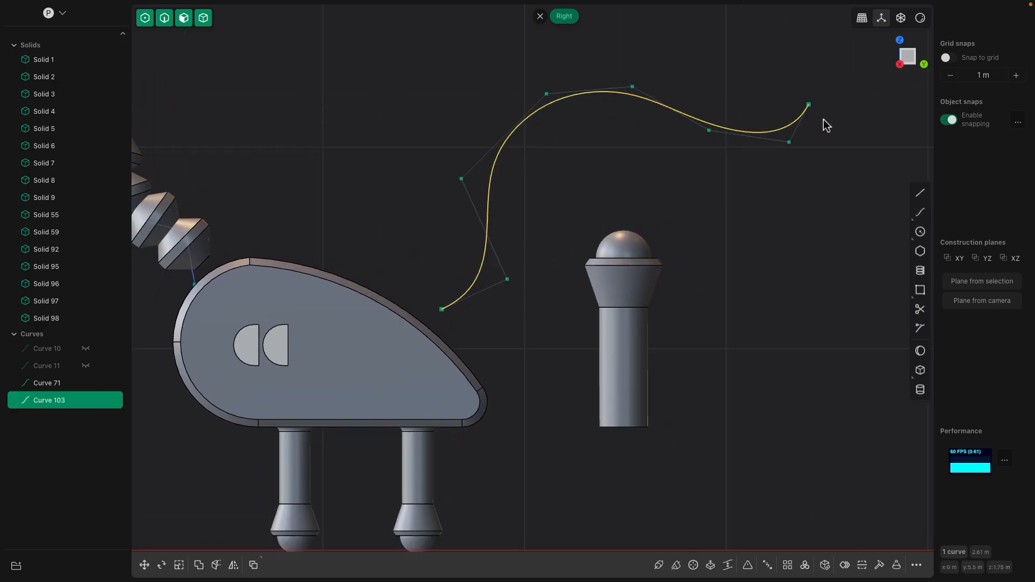
{"action": "left_click", "coordinate": [571, 221]}
- Draw a circle with a radius of about 0.16 m centred on the tail curve's lower end and perpendicular to it
{"action": "middle_click_drag", "start_coordinate": [863, 304], "coordinate": [866, 310]}
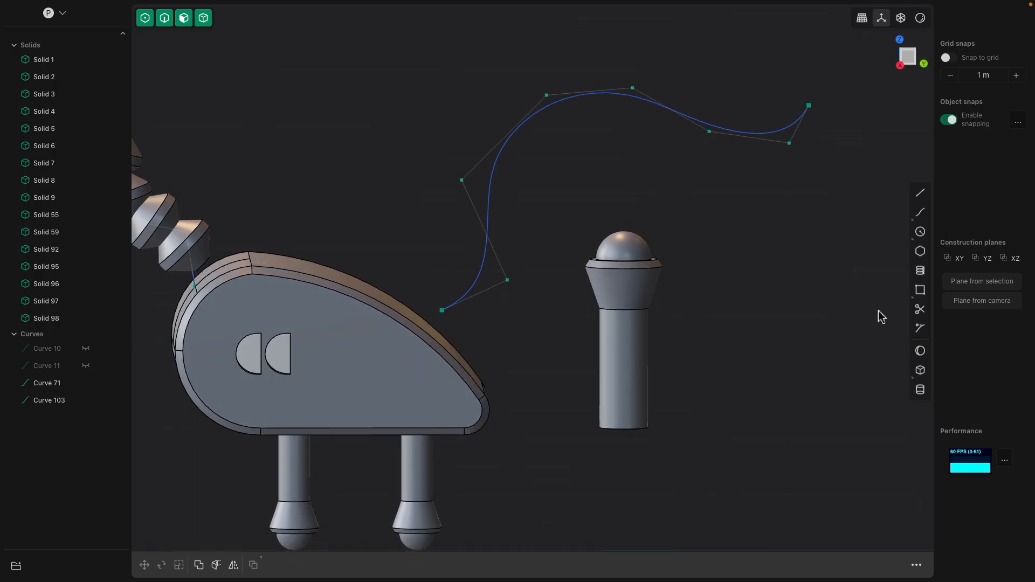
{"action": "left_click", "coordinate": [919, 232]}
{"action": "middle_click_drag", "start_coordinate": [572, 290], "coordinate": [603, 298]}
{"action": "scroll", "coordinate": [604, 297], "scroll_direction": "up", "scroll_amount": 3}
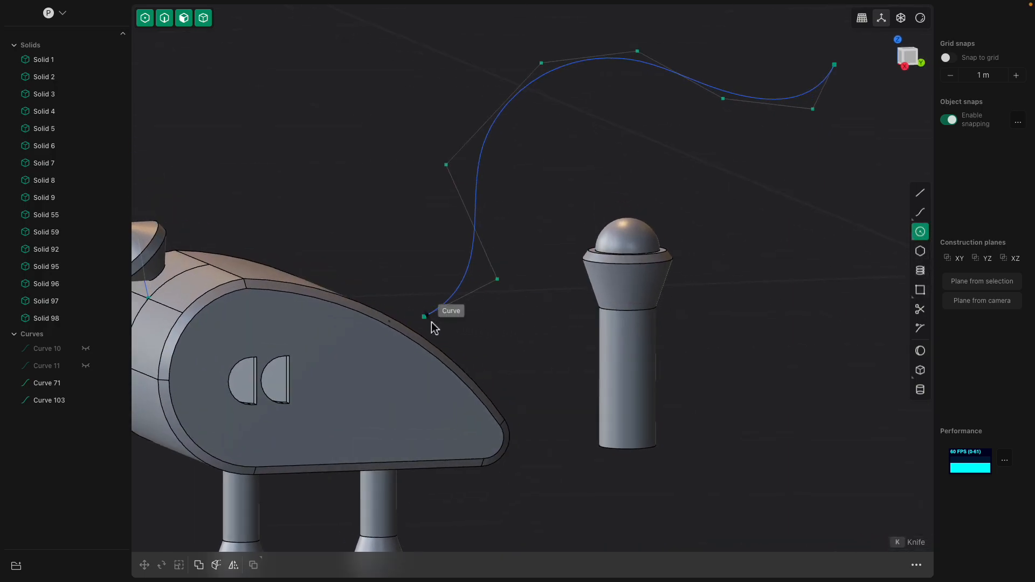
{"action": "left_click", "coordinate": [431, 324]}
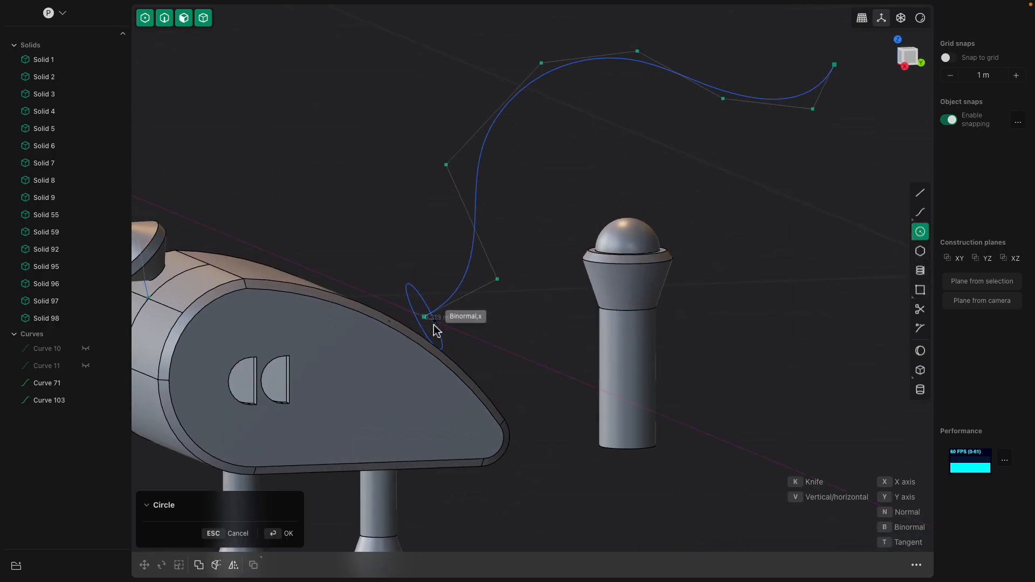
{"action": "left_click", "coordinate": [436, 330]}
{"action": "left_click", "coordinate": [429, 298]}
{"action": "left_click", "coordinate": [423, 297]}
{"action": "middle_click_drag", "start_coordinate": [479, 292], "coordinate": [482, 294]}
- Create a curve array of 10 circles along the tail curve with Normal alignment and a scale of 1.00
{"action": "key", "text": "f"}
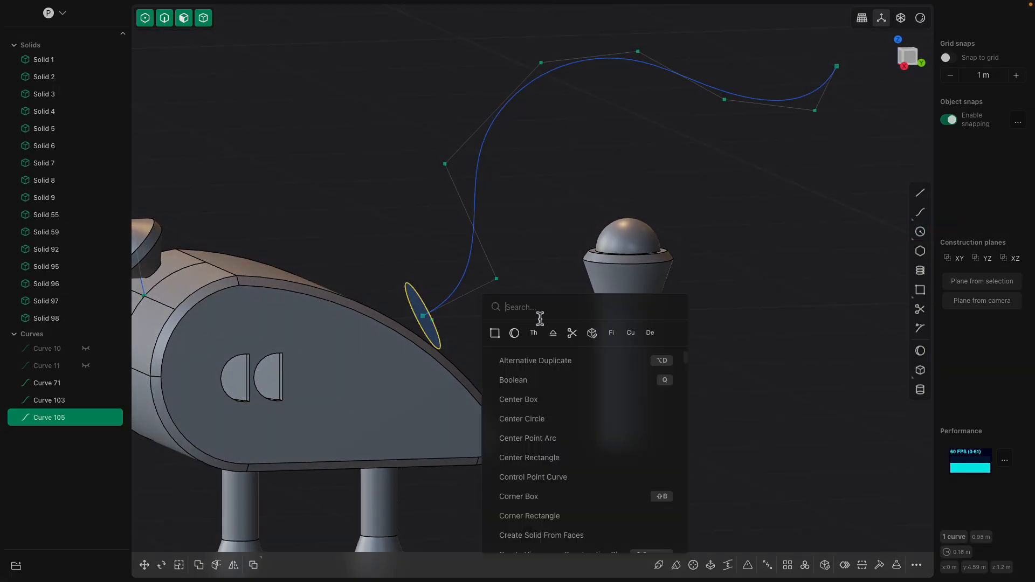
{"action": "left_click", "coordinate": [630, 332]}
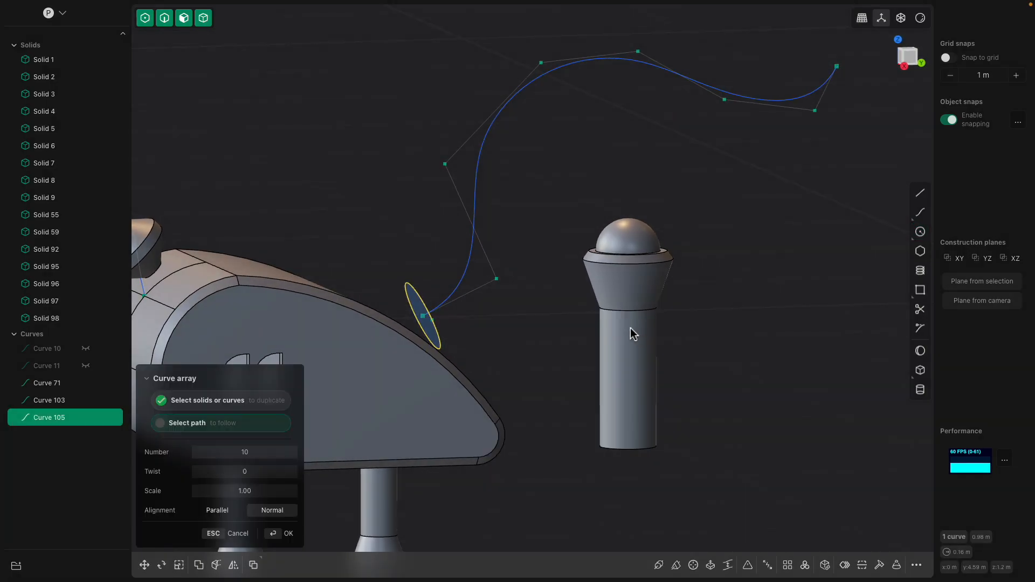
{"action": "left_click", "coordinate": [477, 204]}
{"action": "mouse_move", "coordinate": [542, 240]}
{"action": "middle_mouse_down"}
{"action": "mouse_move", "coordinate": [545, 227]}
{"action": "mouse_move", "coordinate": [520, 236]}
{"action": "mouse_move", "coordinate": [528, 235]}
{"action": "middle_mouse_up"}
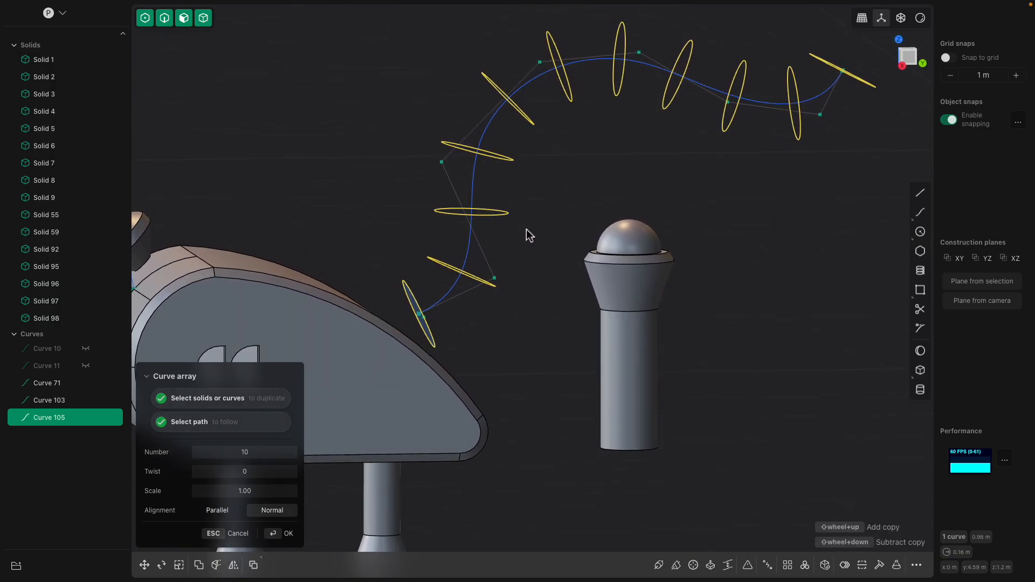
{"action": "key", "text": "Return"}
- Extrude the tail circle nearest the body in both directions into a short cylinder
{"action": "scroll", "coordinate": [526, 232], "scroll_direction": "up", "scroll_amount": 2}
{"action": "left_click", "coordinate": [398, 305]}
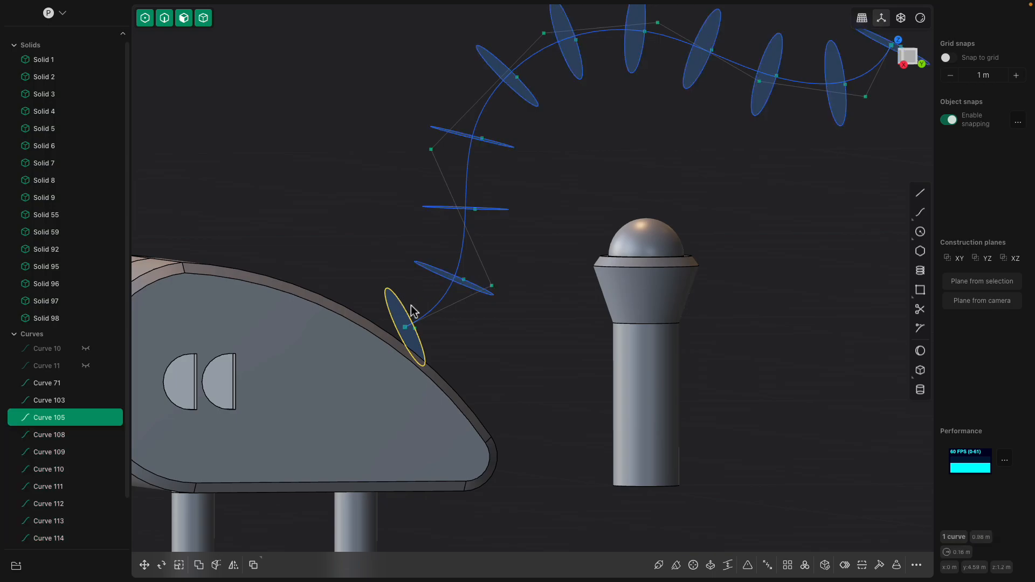
{"action": "key", "text": "e"}
{"action": "left_click_drag", "start_coordinate": [447, 289], "coordinate": [486, 302]}
{"action": "middle_click_drag", "start_coordinate": [485, 296], "coordinate": [467, 291]}
{"action": "key", "text": "Return"}
- Extrude the second tail circle about 0.093 m in both directions
{"action": "left_click", "coordinate": [478, 288]}
{"action": "key", "text": "e"}
{"action": "left_click_drag", "start_coordinate": [495, 250], "coordinate": [533, 225]}
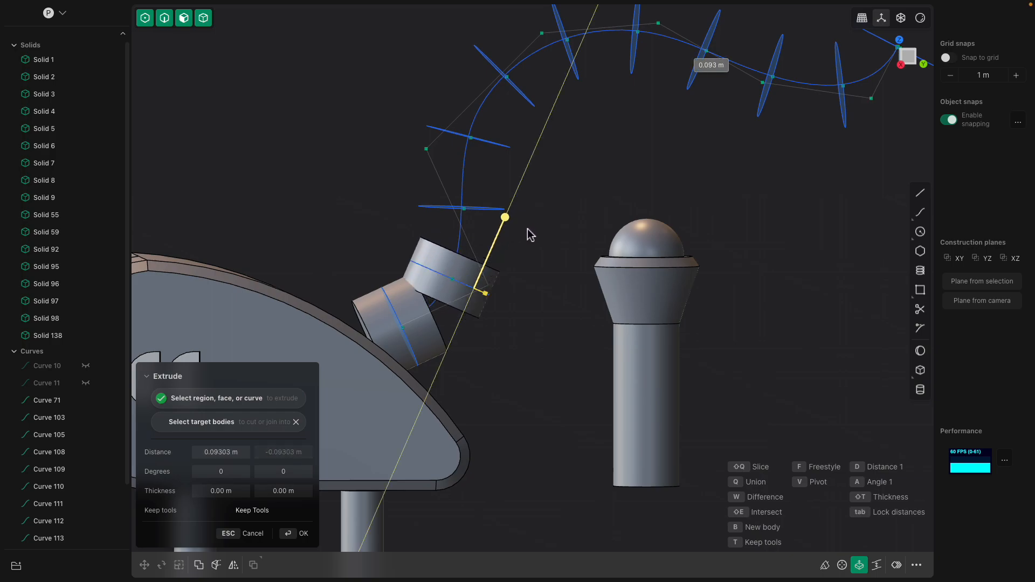
{"action": "middle_click_drag", "start_coordinate": [531, 235], "coordinate": [509, 223]}
{"action": "key", "text": "Return"}
- Extrude the third tail circle symmetrically into a short cylinder
{"action": "left_click", "coordinate": [477, 204]}
{"action": "key", "text": "e"}
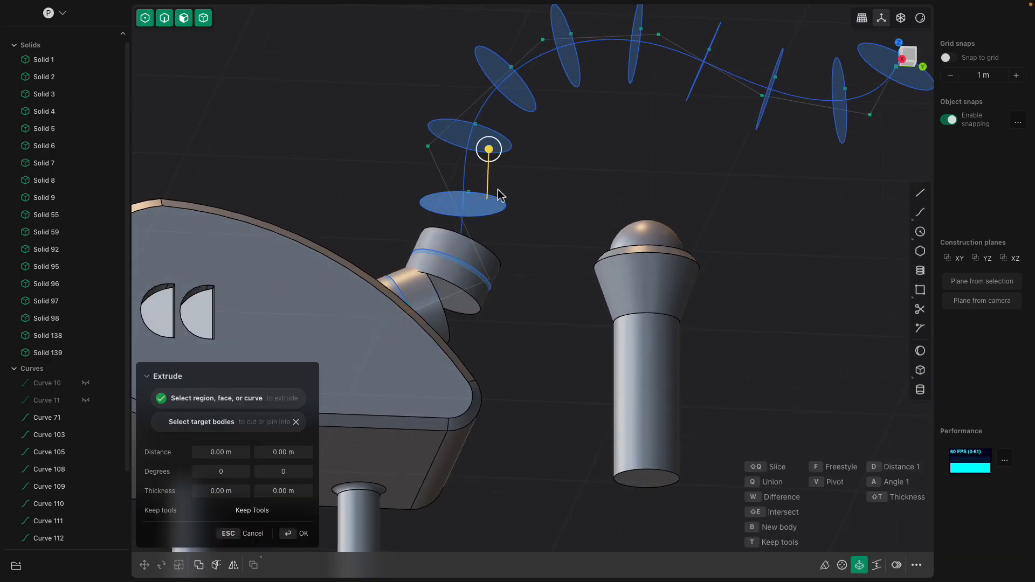
{"action": "left_click_drag", "start_coordinate": [493, 156], "coordinate": [499, 125]}
{"action": "key", "text": "Return"}
- Chamfer the top and bottom circular edges of the third tail cylinder
{"action": "middle_click_drag", "start_coordinate": [526, 208], "coordinate": [506, 239]}
{"action": "key", "text": "f"}
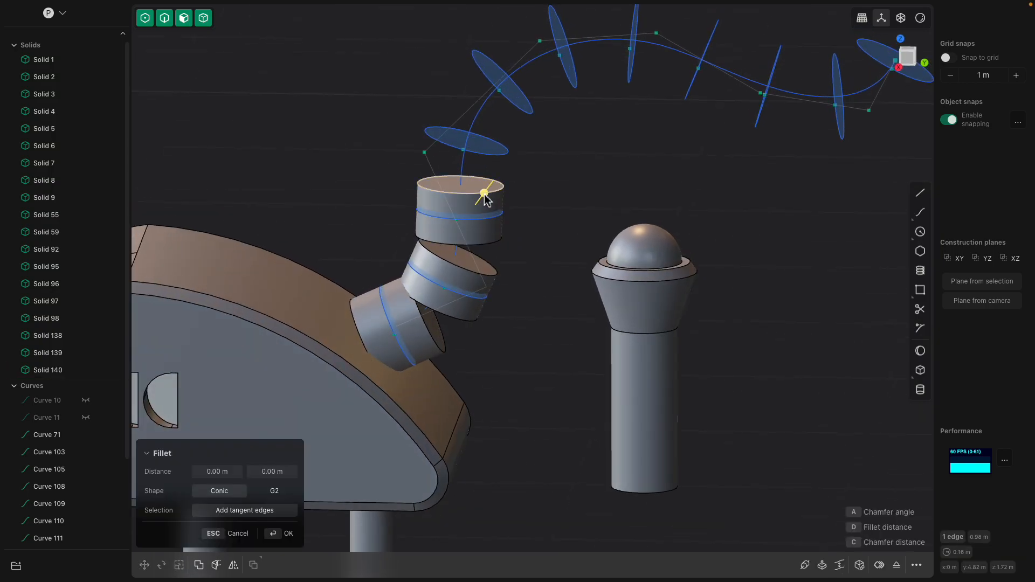
{"action": "left_click_drag", "start_coordinate": [484, 245], "coordinate": [477, 237]}
{"action": "middle_click_drag", "start_coordinate": [477, 236], "coordinate": [554, 203]}
{"action": "key", "text": "Return"}
- Extrude the fourth tail circle in both directions to form another cylinder above the chamfered segment
{"action": "scroll", "coordinate": [553, 178], "scroll_direction": "up", "scroll_amount": 3}
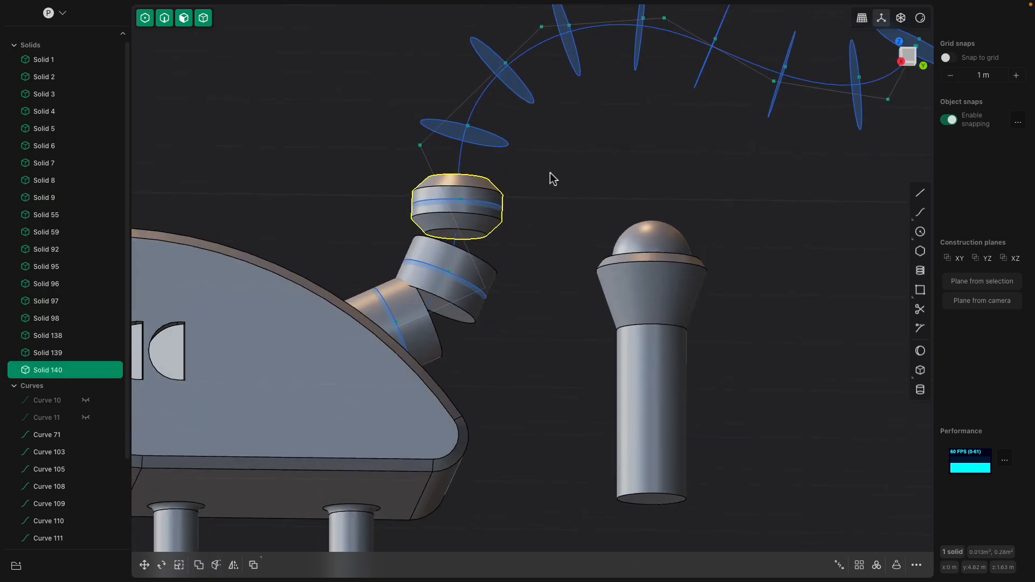
{"action": "left_click", "coordinate": [474, 135]}
{"action": "key", "text": "e"}
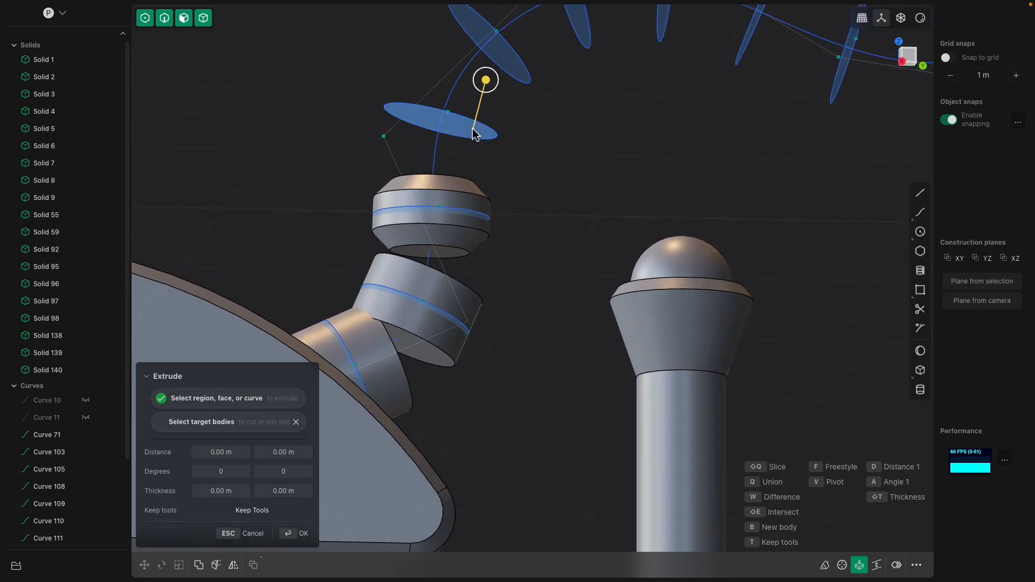
{"action": "left_click_drag", "start_coordinate": [486, 81], "coordinate": [551, 58]}
{"action": "key", "text": "Return"}
- Chamfer both circular end edges of the fourth tail cylinder
{"action": "left_click", "coordinate": [494, 93]}
{"action": "key", "text": "b"}
{"action": "left_click", "coordinate": [456, 159]}
{"action": "left_click_drag", "start_coordinate": [456, 161], "coordinate": [521, 135]}
{"action": "key", "text": "Return"}
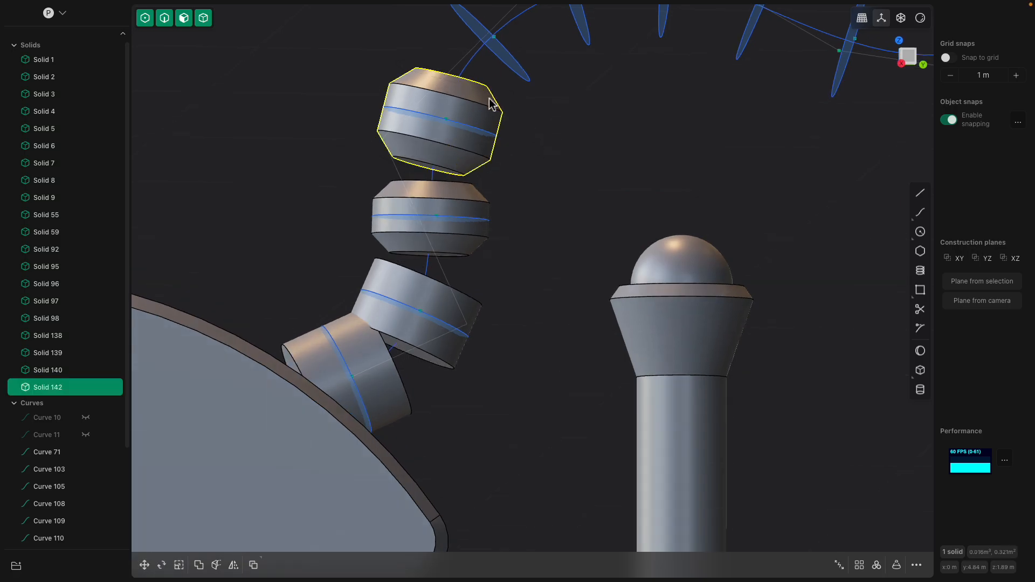
{"action": "middle_click_drag", "start_coordinate": [495, 94], "coordinate": [545, 65]}
{"action": "left_click", "coordinate": [533, 63]}
{"action": "key", "text": "e"}
{"action": "left_click", "coordinate": [572, 44]}
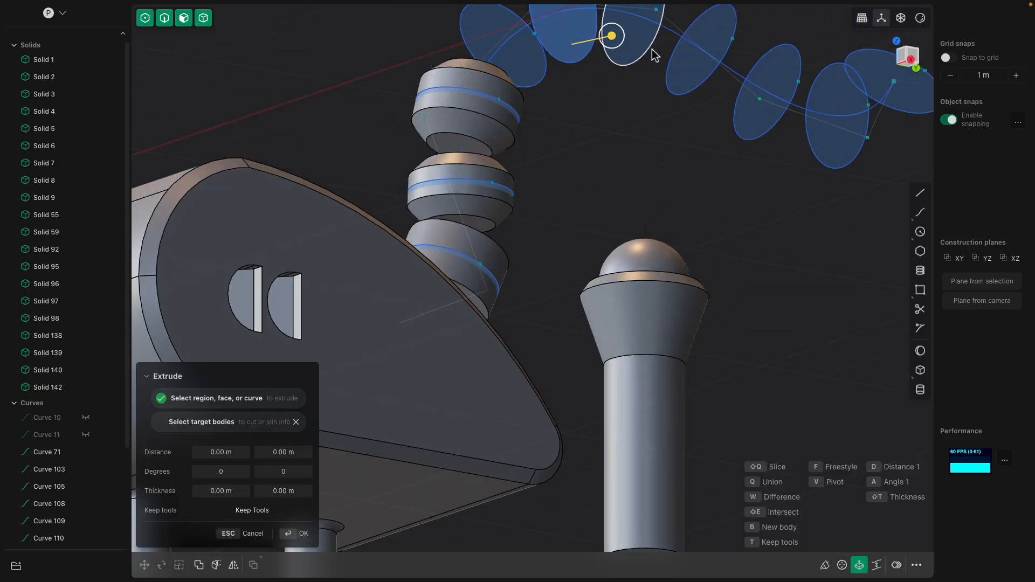
{"action": "scroll", "coordinate": [854, 180], "scroll_direction": "down", "scroll_amount": 2}
{"action": "middle_click_drag", "start_coordinate": [771, 199], "coordinate": [529, 116]}
{"action": "key", "text": "Escape"}
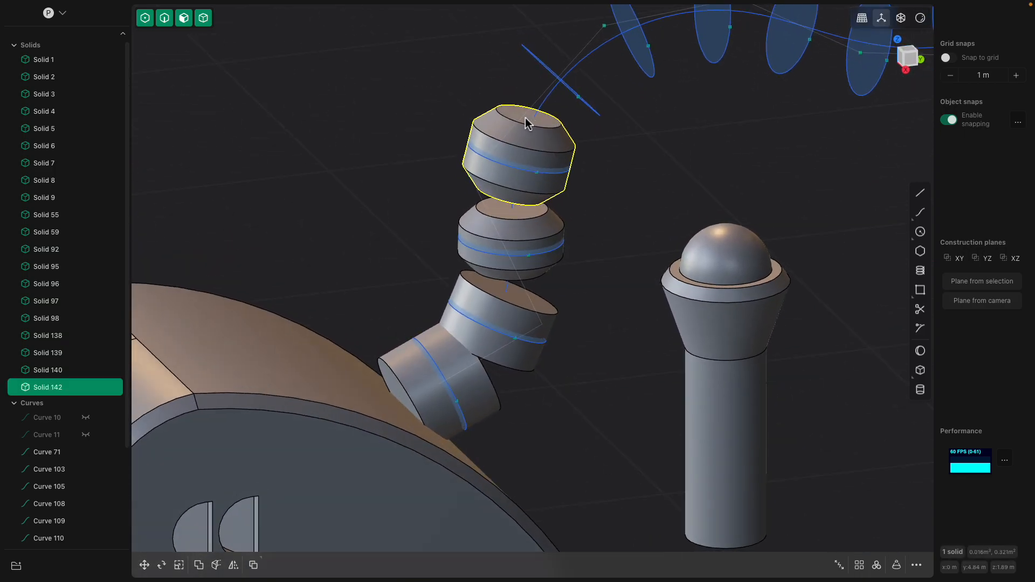
- Place copies of the chamfered fourth tail segment at the centres of the next six circles along the tail curve
{"action": "key", "text": "p"}
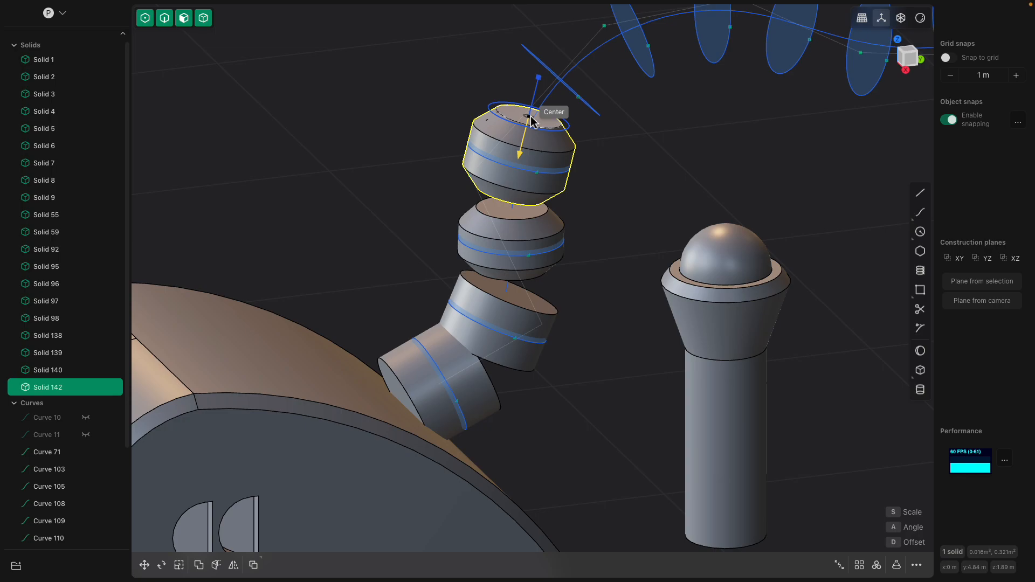
{"action": "left_click", "coordinate": [530, 118]}
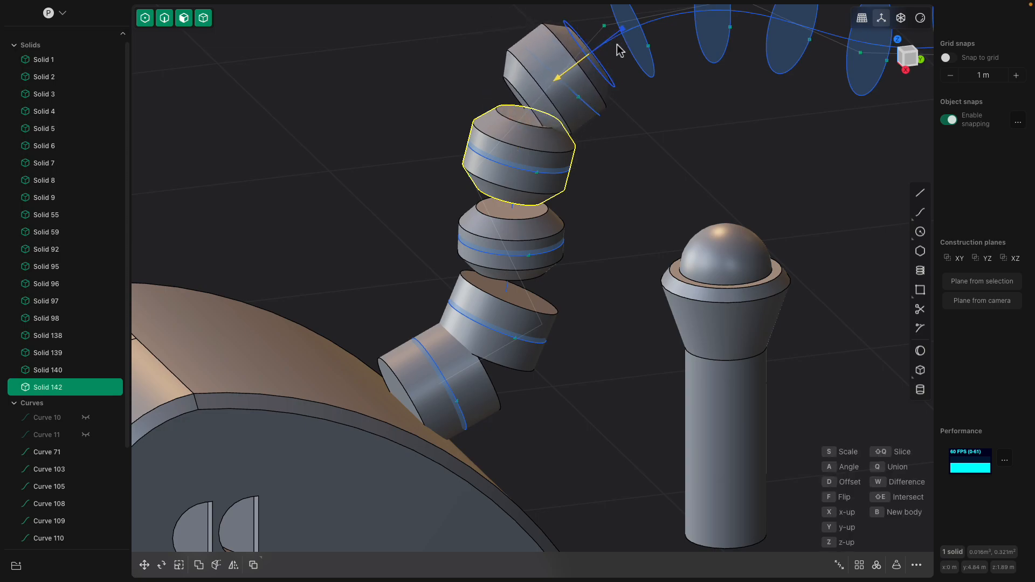
{"action": "middle_click_drag", "start_coordinate": [613, 69], "coordinate": [573, 113], "text": "shift"}
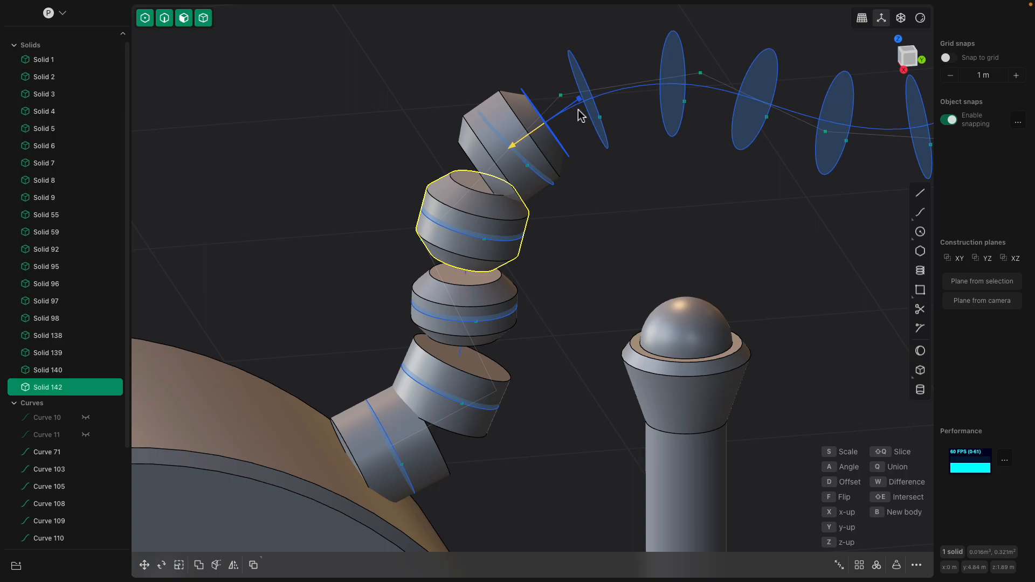
{"action": "left_click", "coordinate": [595, 104]}
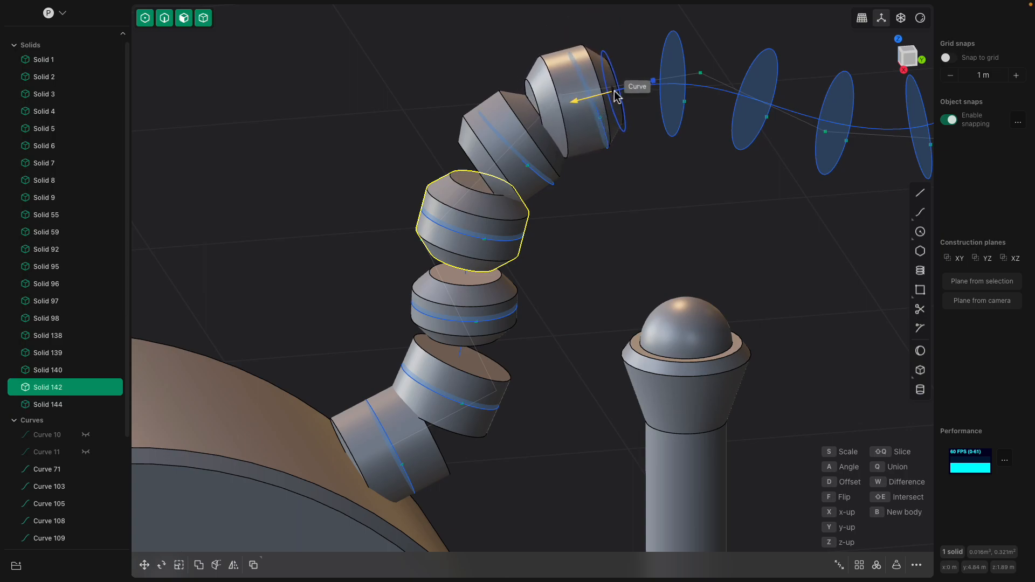
{"action": "left_click", "coordinate": [630, 96]}
{"action": "left_click", "coordinate": [700, 92]}
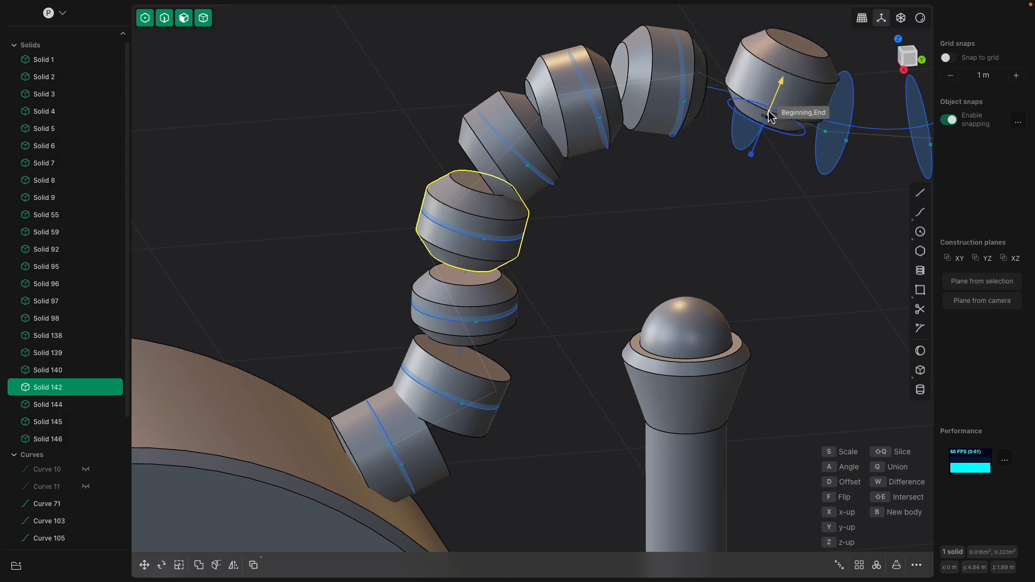
{"action": "left_click", "coordinate": [753, 108]}
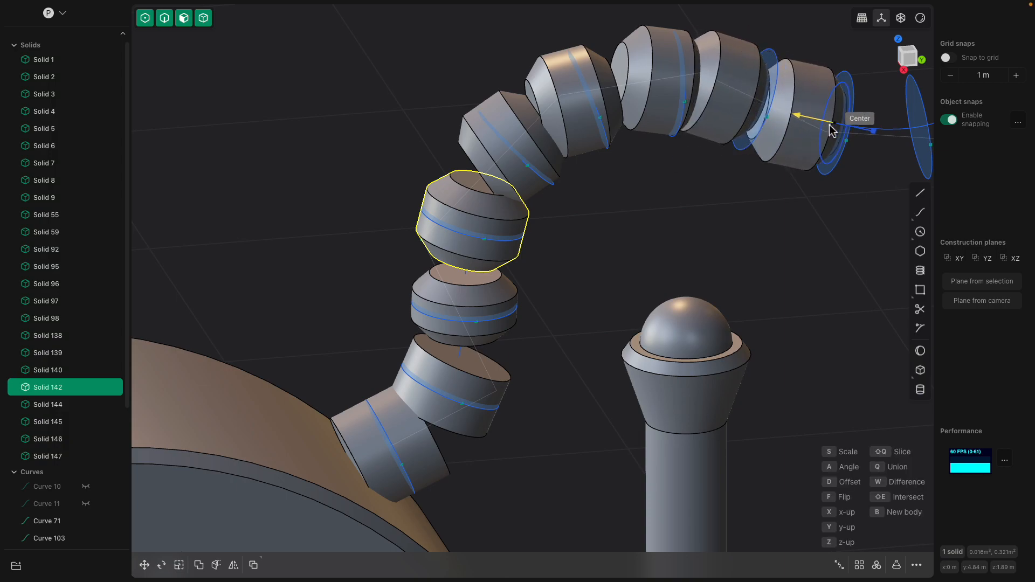
{"action": "left_click", "coordinate": [832, 130]}
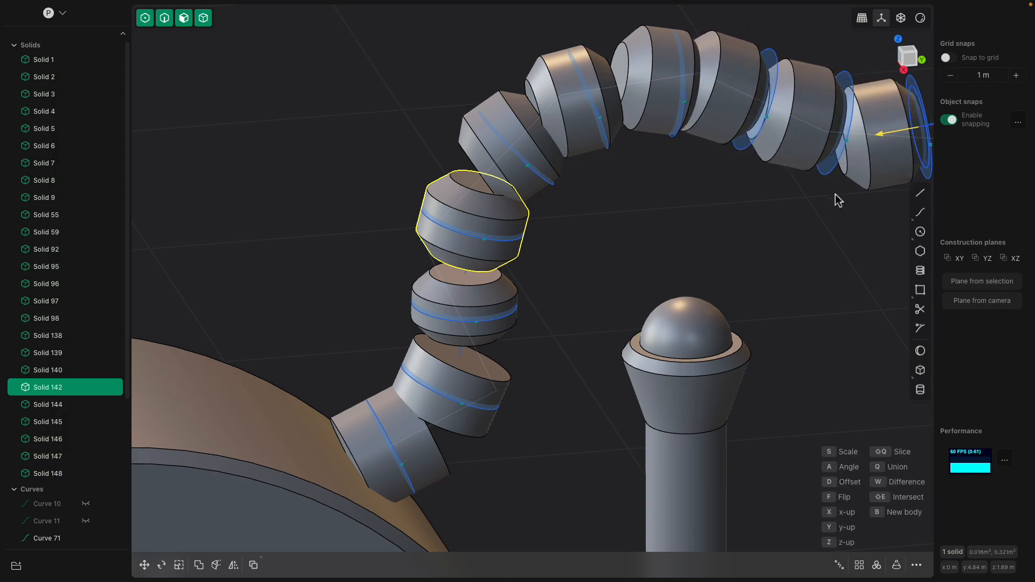
{"action": "scroll", "coordinate": [830, 204], "scroll_direction": "down", "scroll_amount": 2}
{"action": "key", "text": "Escape"}
- Examine the segmented tail on the rebuilt body and the head of the original cat
{"action": "scroll", "coordinate": [704, 206], "scroll_direction": "down", "scroll_amount": 2}
{"action": "middle_click_drag", "start_coordinate": [761, 201], "coordinate": [725, 185]}
{"action": "scroll", "coordinate": [704, 205], "scroll_direction": "down", "scroll_amount": 2}
{"action": "scroll", "coordinate": [631, 188], "scroll_direction": "down", "scroll_amount": 3}
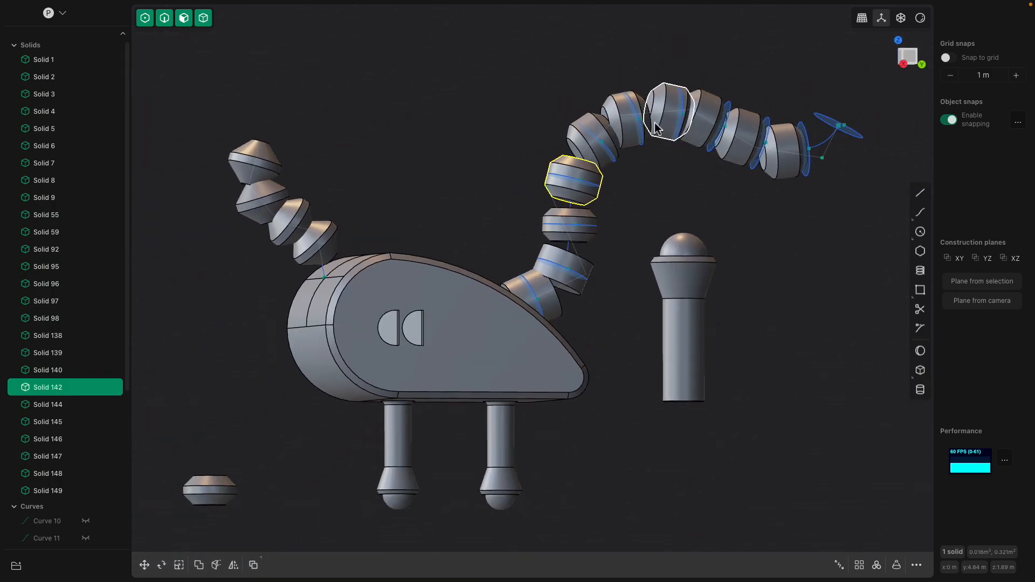
{"action": "scroll", "coordinate": [662, 123], "scroll_direction": "down", "scroll_amount": 1}
{"action": "scroll", "coordinate": [485, 259], "scroll_direction": "down", "scroll_amount": 3}
{"action": "left_click", "coordinate": [488, 240]}
{"action": "middle_click_drag", "start_coordinate": [488, 240], "coordinate": [576, 256]}
{"action": "scroll", "coordinate": [576, 256], "scroll_direction": "down", "scroll_amount": 3}
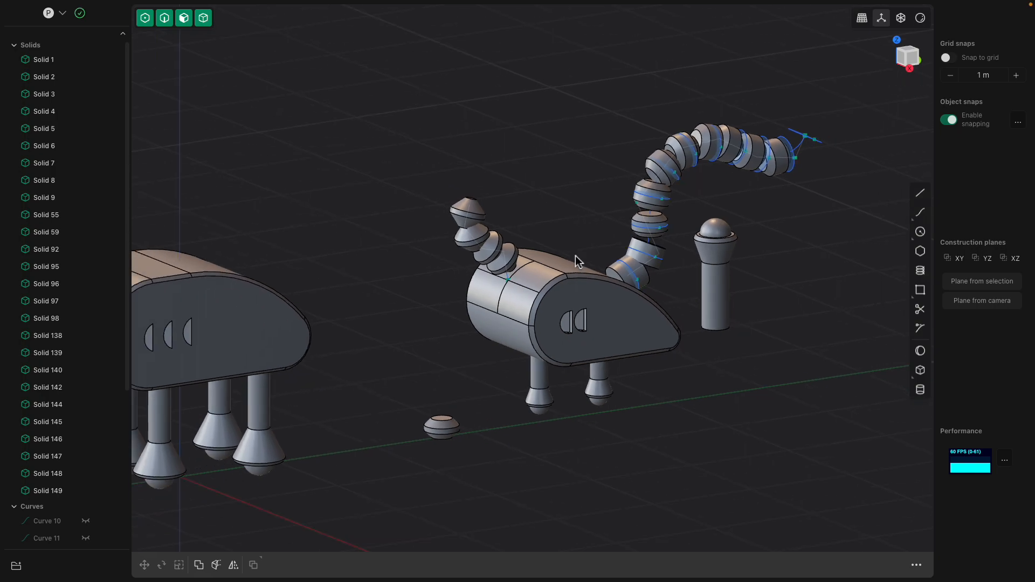
{"action": "scroll", "coordinate": [399, 259], "scroll_direction": "down", "scroll_amount": 2}
{"action": "middle_click_drag", "start_coordinate": [397, 282], "coordinate": [473, 284]}
{"action": "scroll", "coordinate": [474, 284], "scroll_direction": "up", "scroll_amount": 3}
{"action": "left_click", "coordinate": [275, 246]}
{"action": "left_click", "coordinate": [275, 246]}
{"action": "middle_click_drag", "start_coordinate": [275, 246], "coordinate": [294, 228]}
{"action": "middle_click_drag", "start_coordinate": [440, 293], "coordinate": [559, 290], "text": "shift"}
- Create a sphere with a radius of about 0.63 m on the ground plane in front of the original cat
{"action": "left_click", "coordinate": [920, 351]}
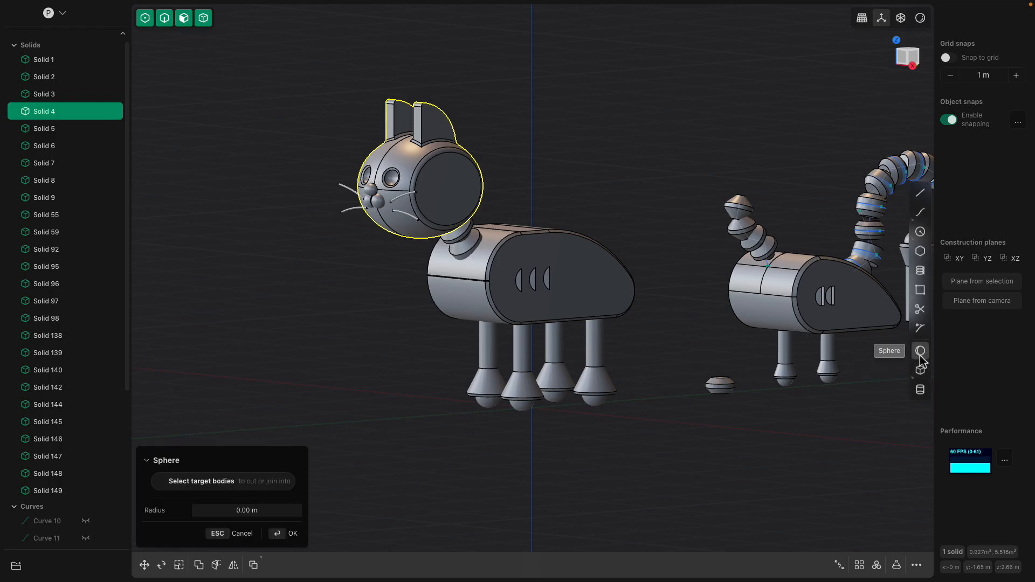
{"action": "left_click", "coordinate": [360, 425]}
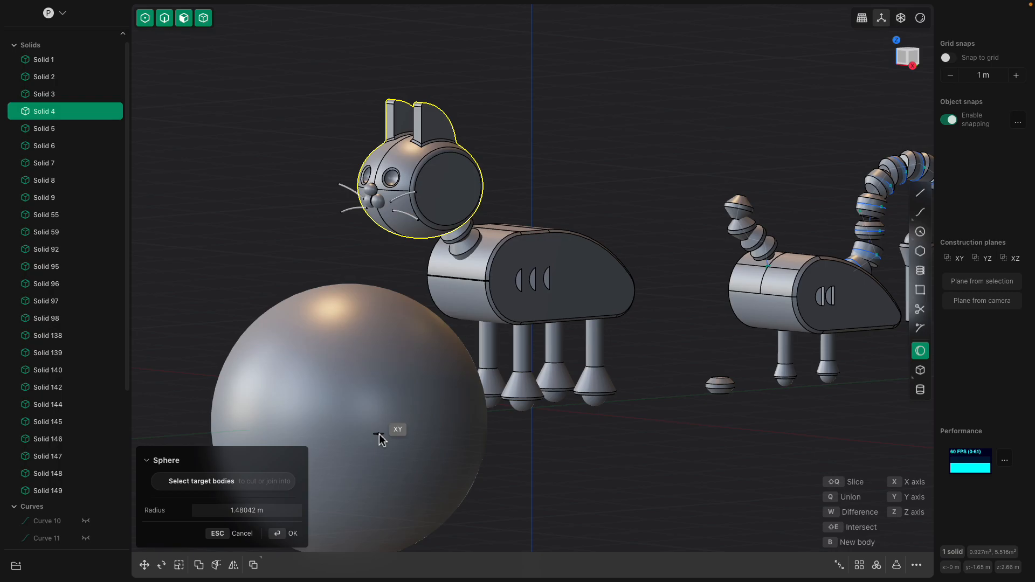
{"action": "left_click", "coordinate": [379, 433]}
{"action": "middle_click_drag", "start_coordinate": [420, 411], "coordinate": [509, 389], "text": "shift"}
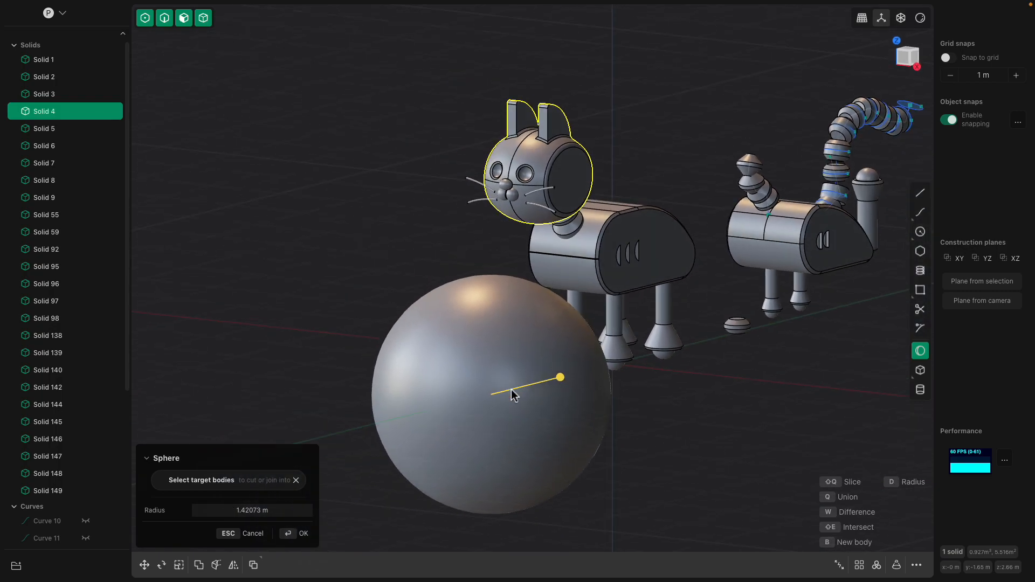
{"action": "key", "text": "Return"}
{"action": "left_click", "coordinate": [557, 412]}
{"action": "left_click_drag", "start_coordinate": [577, 397], "coordinate": [545, 397]}
{"action": "scroll", "coordinate": [585, 417], "scroll_direction": "up", "scroll_amount": 2}
{"action": "key", "text": "Return"}
- In the front view, scale the sphere along the X axis by a factor of about 1.2
{"action": "middle_click_drag", "start_coordinate": [584, 412], "coordinate": [606, 410]}
{"action": "middle_click_drag", "start_coordinate": [644, 368], "coordinate": [632, 365]}
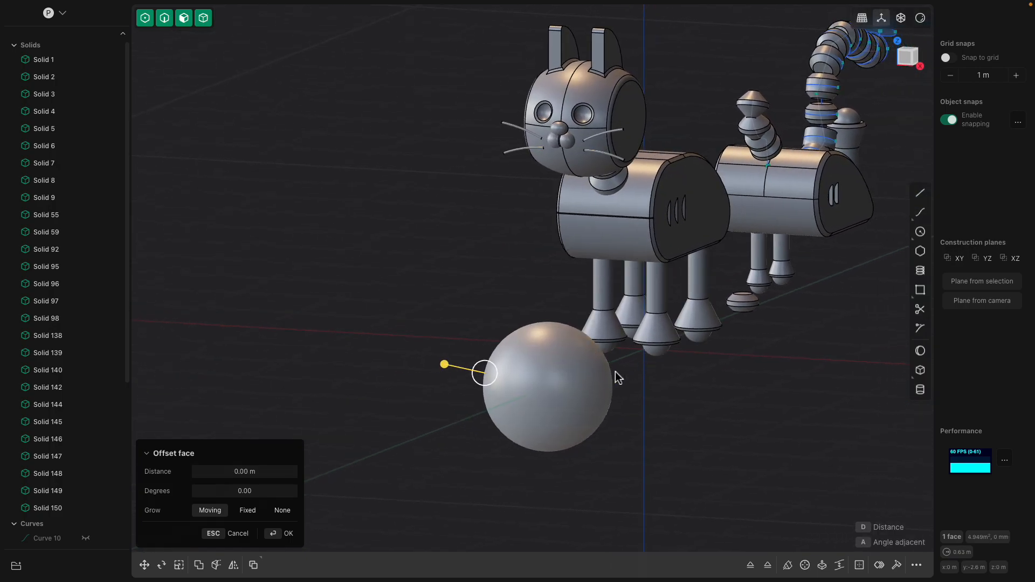
{"action": "left_click", "coordinate": [907, 58]}
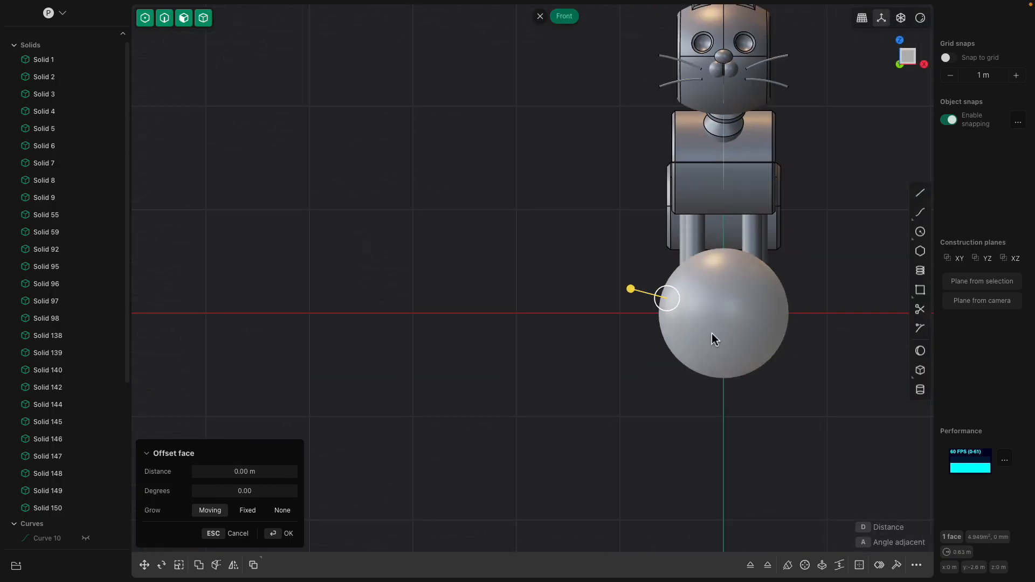
{"action": "key", "text": "Escape"}
{"action": "left_click", "coordinate": [670, 317]}
{"action": "key", "text": "s"}
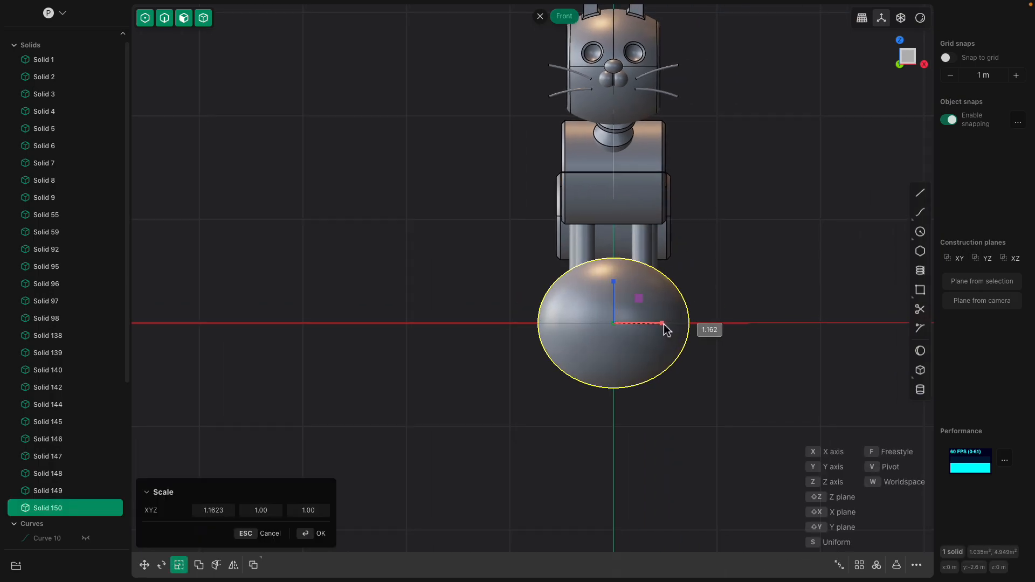
{"action": "left_click", "coordinate": [680, 326]}
{"action": "scroll", "coordinate": [706, 291], "scroll_direction": "up", "scroll_amount": 1}
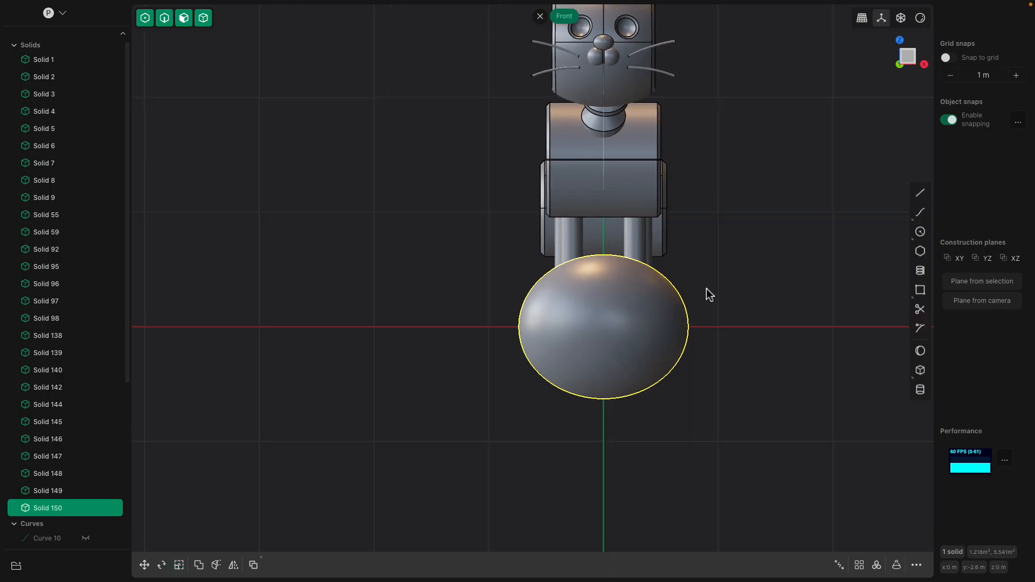
- Draw a vertical line about 1.86 m long across one side of the ellipsoid and cut the solid with it
{"action": "left_click", "coordinate": [920, 192]}
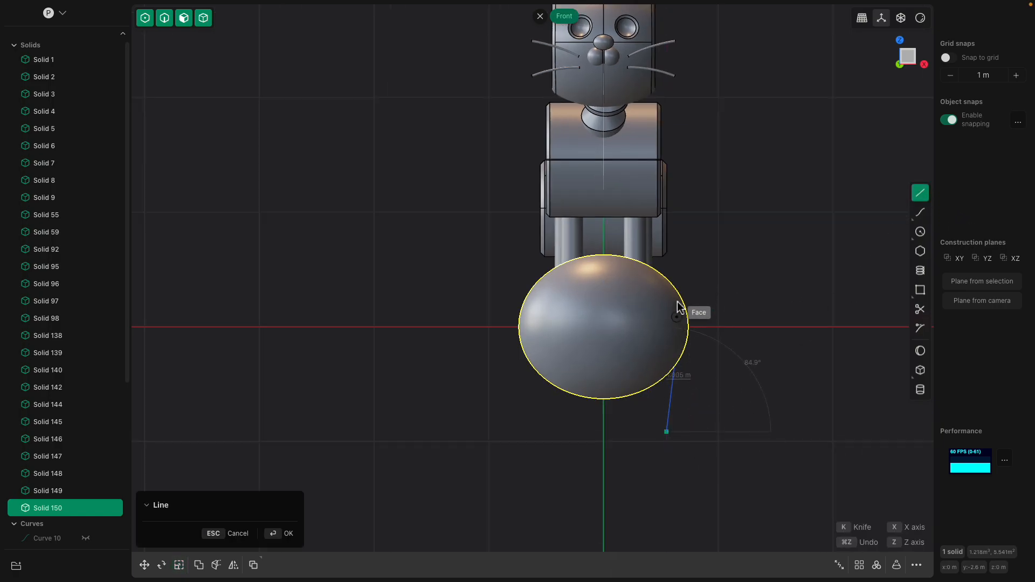
{"action": "left_click", "coordinate": [676, 226]}
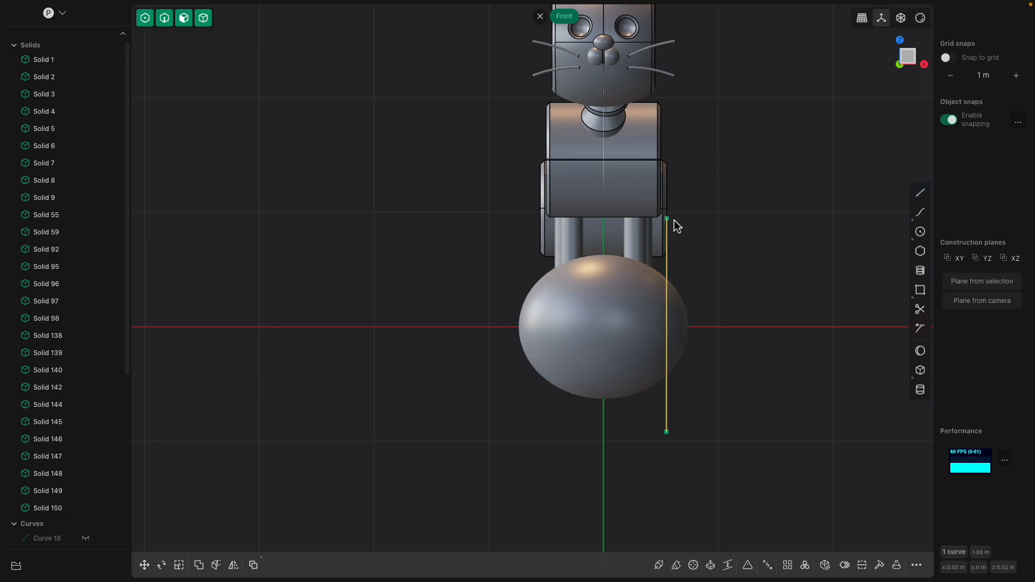
{"action": "key", "text": "c"}
{"action": "left_click", "coordinate": [631, 321]}
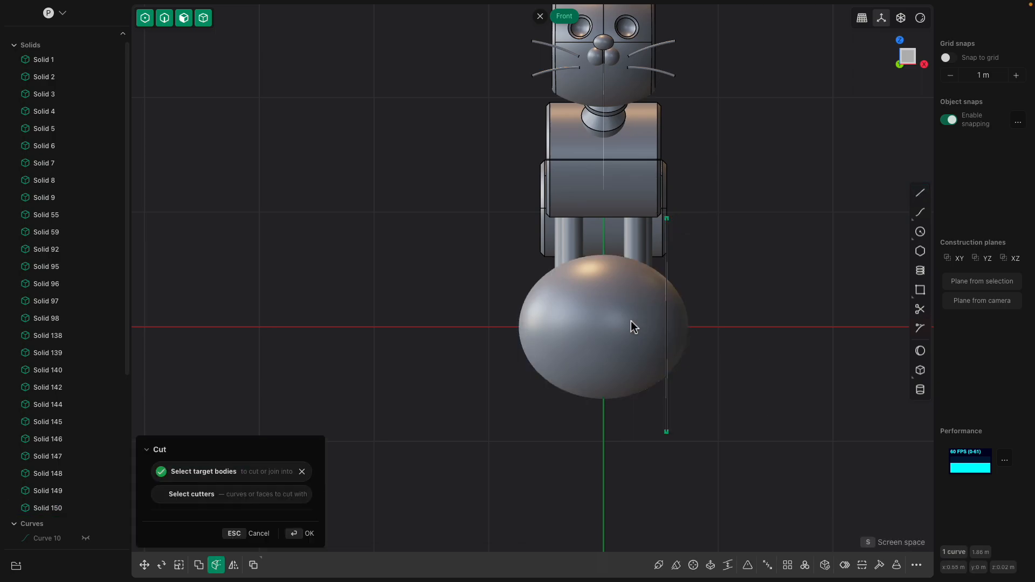
{"action": "key", "text": "Return"}
- Delete the cut-off side cap of the ellipsoid and the cutting line
{"action": "left_click", "coordinate": [681, 309]}
{"action": "key", "text": "Delete"}
{"action": "middle_click_drag", "start_coordinate": [681, 310], "coordinate": [613, 367]}
{"action": "left_click", "coordinate": [645, 367]}
{"action": "key", "text": "Delete"}
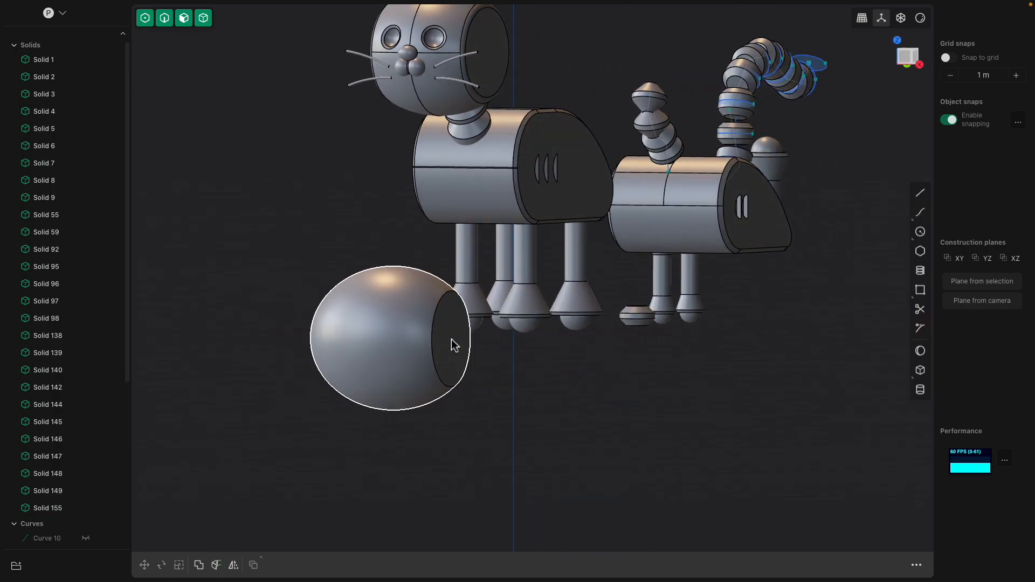
- Fillet the circular edge around the ellipsoid's flat cut face by about 0.07 m
{"action": "left_click", "coordinate": [452, 340]}
{"action": "middle_click_drag", "start_coordinate": [475, 338], "coordinate": [552, 314], "text": "shift"}
{"action": "scroll", "coordinate": [552, 314], "scroll_direction": "up", "scroll_amount": 3}
{"action": "left_click", "coordinate": [453, 316]}
{"action": "left_click", "coordinate": [579, 372]}
{"action": "left_click", "coordinate": [537, 343]}
{"action": "left_click", "coordinate": [504, 307]}
{"action": "key", "text": "f"}
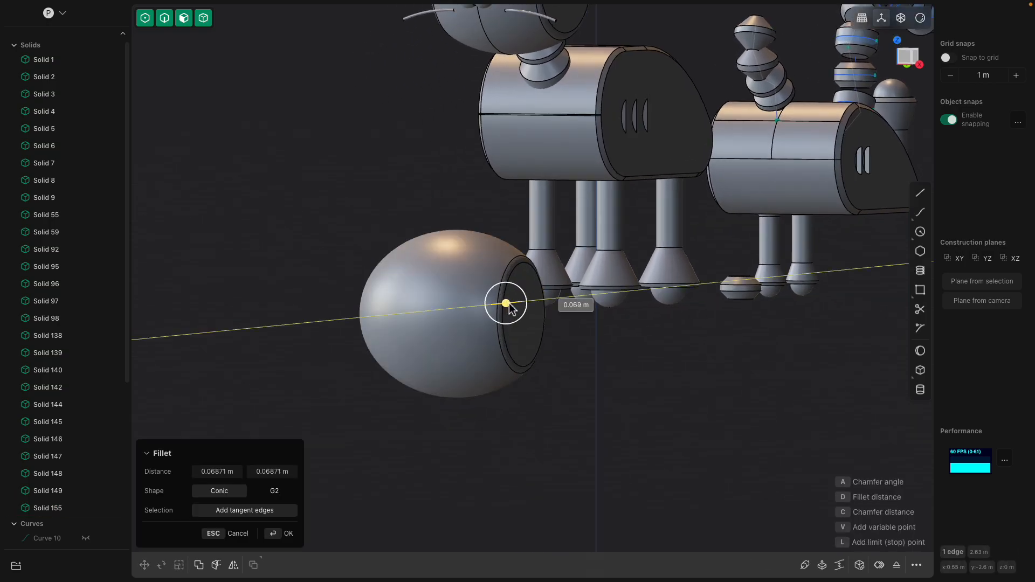
{"action": "key", "text": "Escape"}
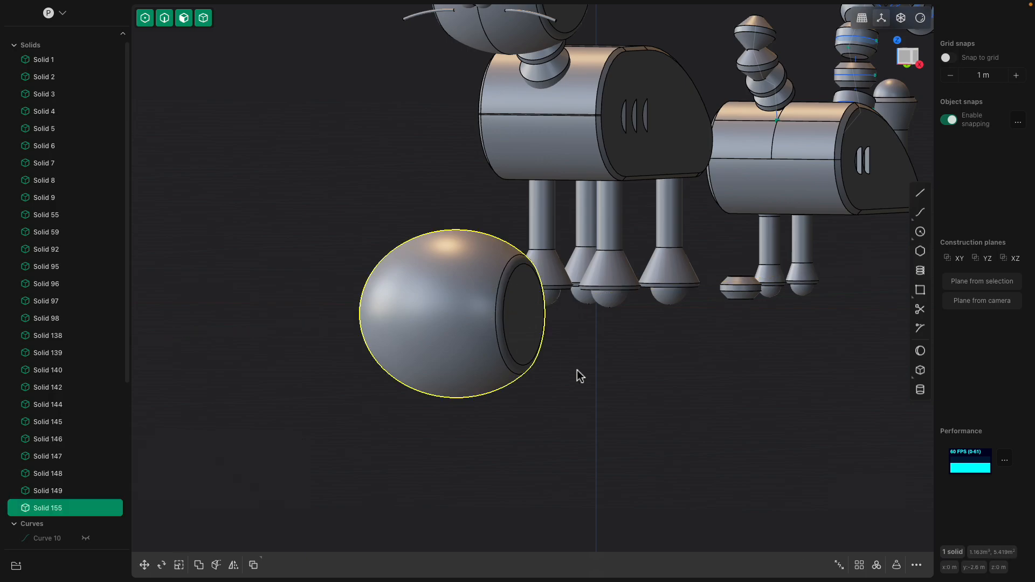
- Mirror the cut ellipsoid along the X axis, slicing it at the mirror plane and merging the two halves
{"action": "left_click", "coordinate": [476, 305]}
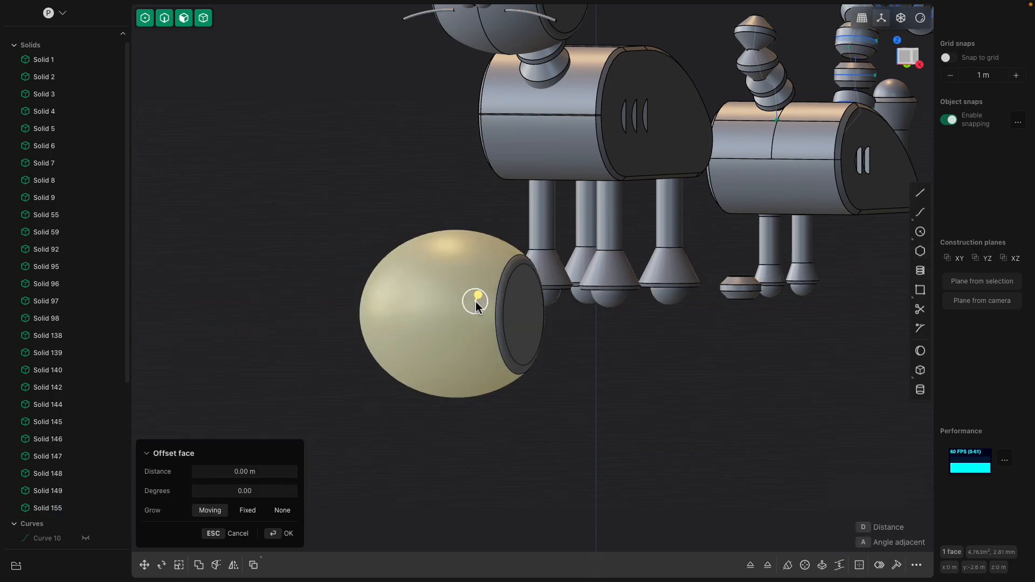
{"action": "key", "text": "Escape"}
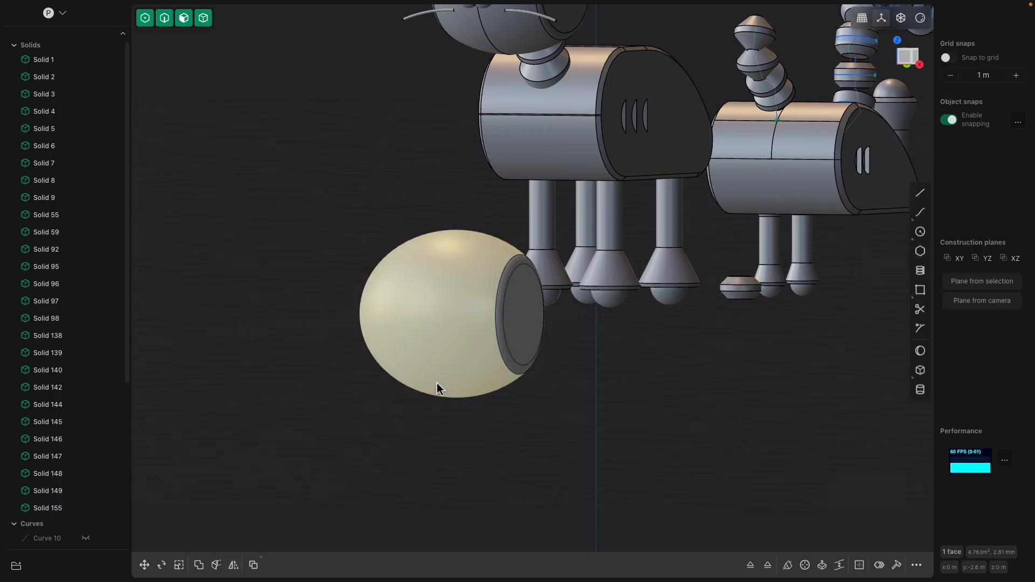
{"action": "scroll", "coordinate": [444, 430], "scroll_direction": "down", "scroll_amount": 3}
{"action": "scroll", "coordinate": [459, 457], "scroll_direction": "down", "scroll_amount": 5}
{"action": "middle_click_drag", "start_coordinate": [465, 449], "coordinate": [440, 316]}
{"action": "scroll", "coordinate": [529, 465], "scroll_direction": "down", "scroll_amount": 2}
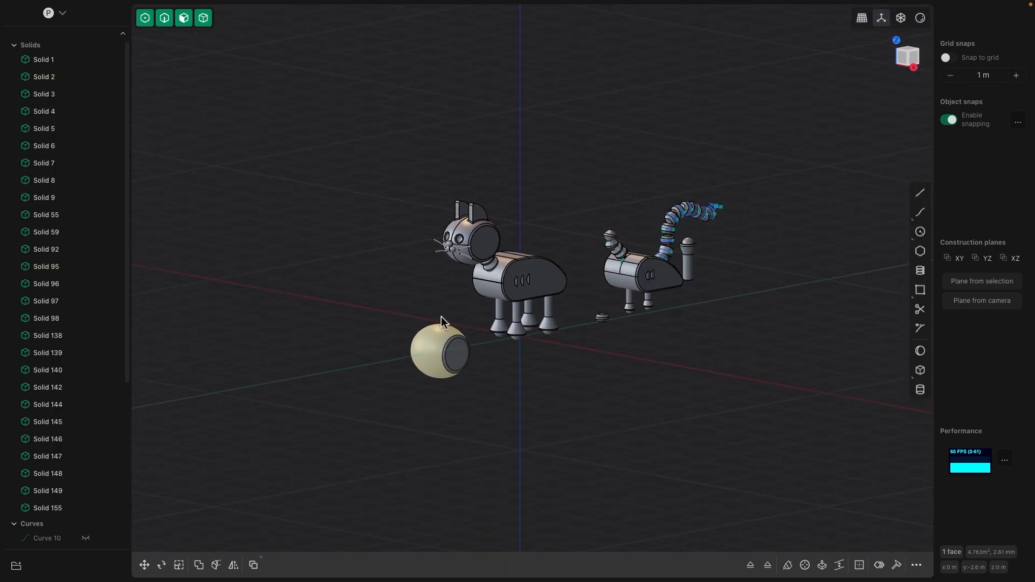
{"action": "left_click", "coordinate": [423, 345]}
{"action": "left_click", "coordinate": [233, 565]}
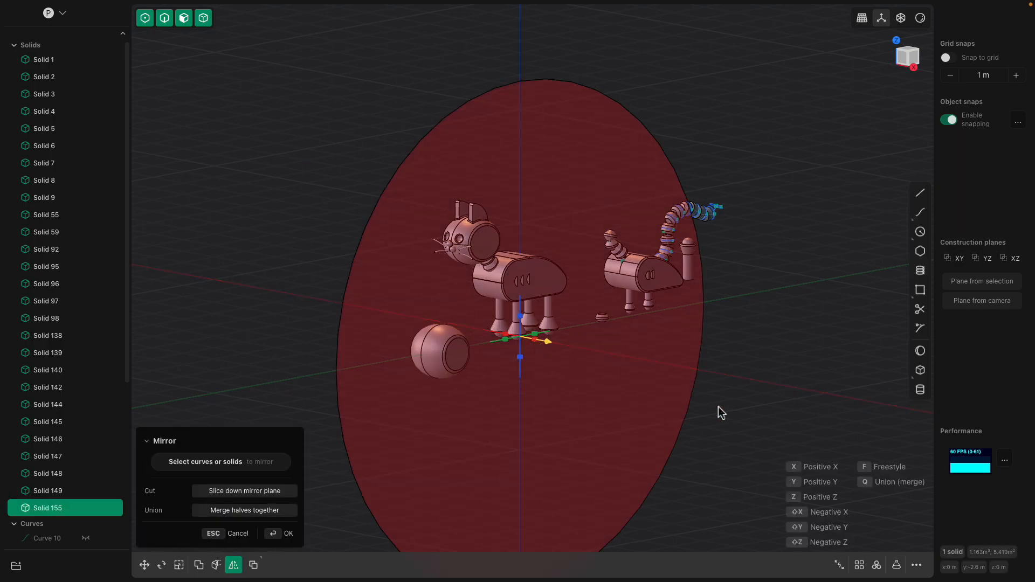
{"action": "key", "text": "Escape"}
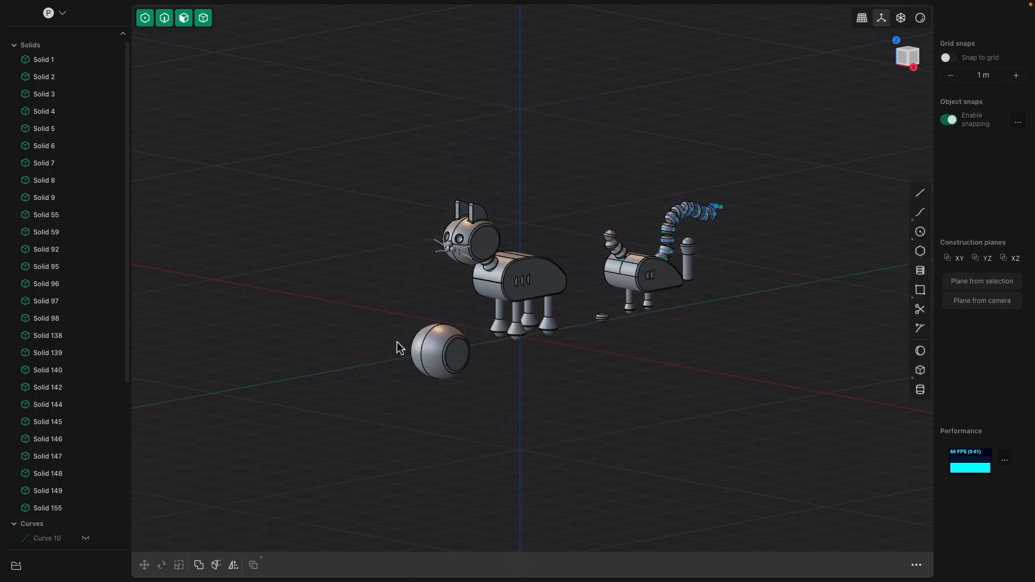
- Try to join the two curved faces of the mirrored head shape with a Boolean union
{"action": "left_click", "coordinate": [429, 334]}
{"action": "left_click", "coordinate": [429, 335]}
{"action": "key", "text": "b"}
{"action": "scroll", "coordinate": [429, 334], "scroll_direction": "up", "scroll_amount": 2}
{"action": "left_click_drag", "start_coordinate": [429, 334], "coordinate": [432, 340]}
{"action": "key", "text": "Escape"}
{"action": "left_click", "coordinate": [448, 343]}
{"action": "scroll", "coordinate": [462, 360], "scroll_direction": "up", "scroll_amount": 3}
{"action": "left_click", "coordinate": [420, 336]}
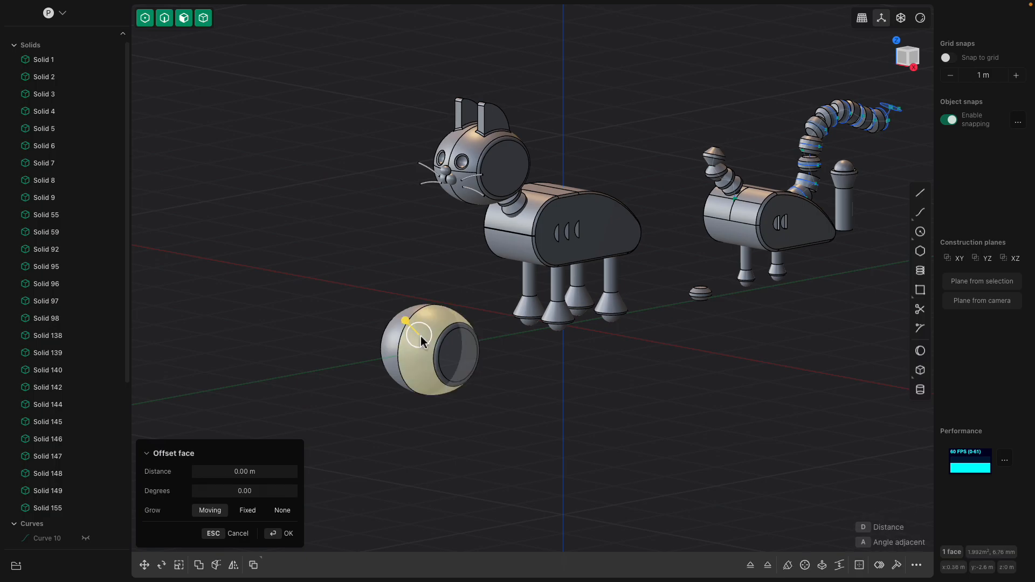
{"action": "scroll", "coordinate": [424, 342], "scroll_direction": "up", "scroll_amount": 3}
{"action": "left_click", "coordinate": [389, 336], "text": "shift"}
{"action": "key", "text": "q"}
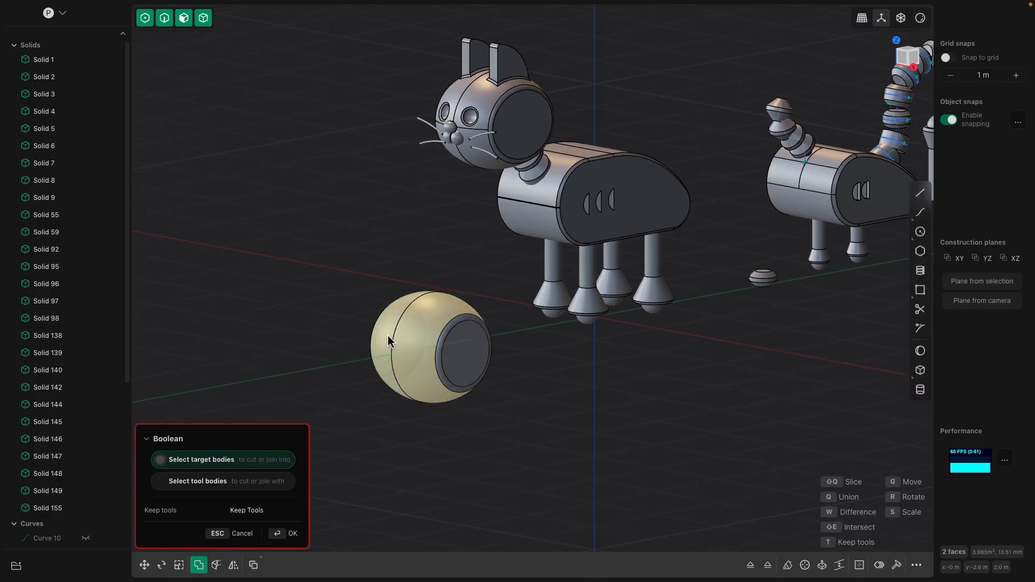
{"action": "middle_click_drag", "start_coordinate": [363, 415], "coordinate": [463, 402]}
{"action": "key", "text": "Escape"}
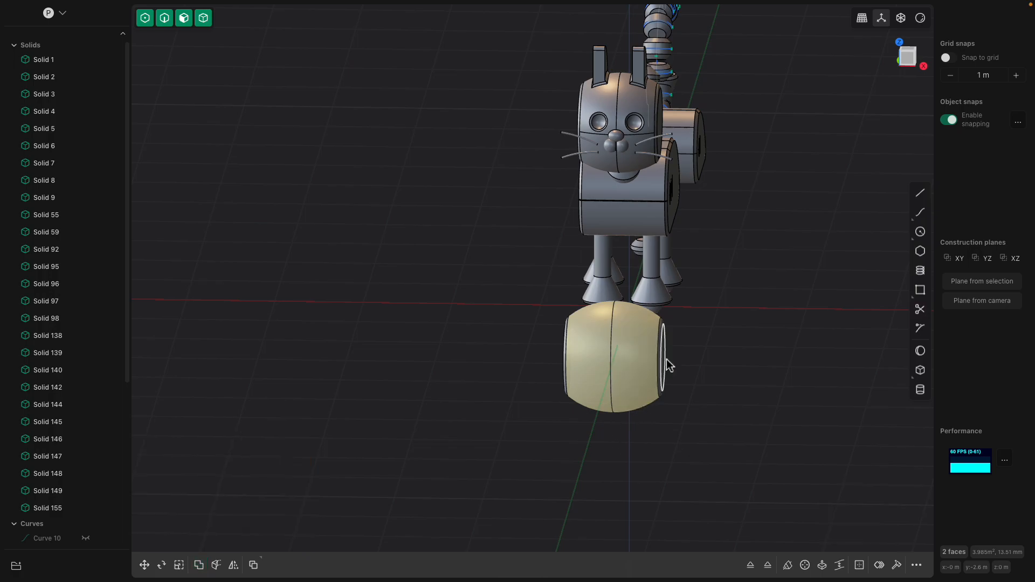
- Select the mirrored head shape and examine whether its two halves form a single solid
{"action": "key", "text": "Escape"}
{"action": "double_click", "coordinate": [582, 362]}
{"action": "scroll", "coordinate": [69, 474], "scroll_direction": "down", "scroll_amount": 3}
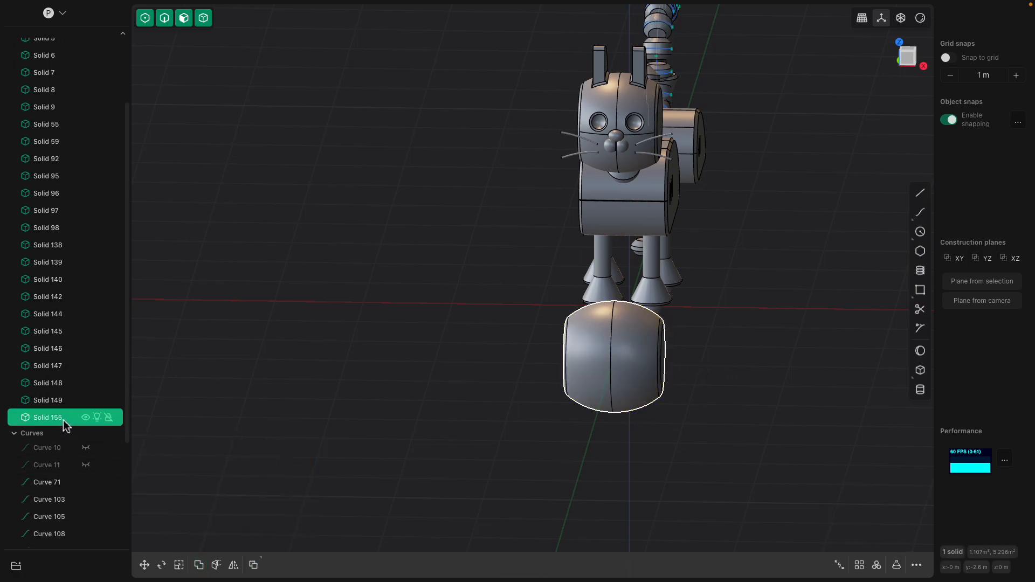
{"action": "key", "text": "g"}
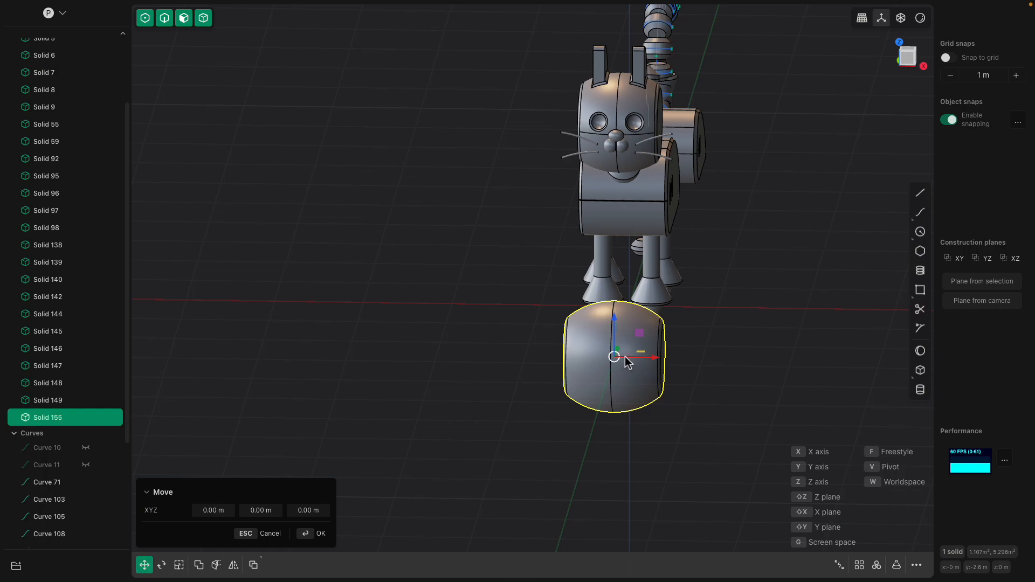
{"action": "key", "text": "Escape"}
{"action": "middle_click_drag", "start_coordinate": [635, 357], "coordinate": [614, 347]}
{"action": "scroll", "coordinate": [614, 346], "scroll_direction": "up", "scroll_amount": 4}
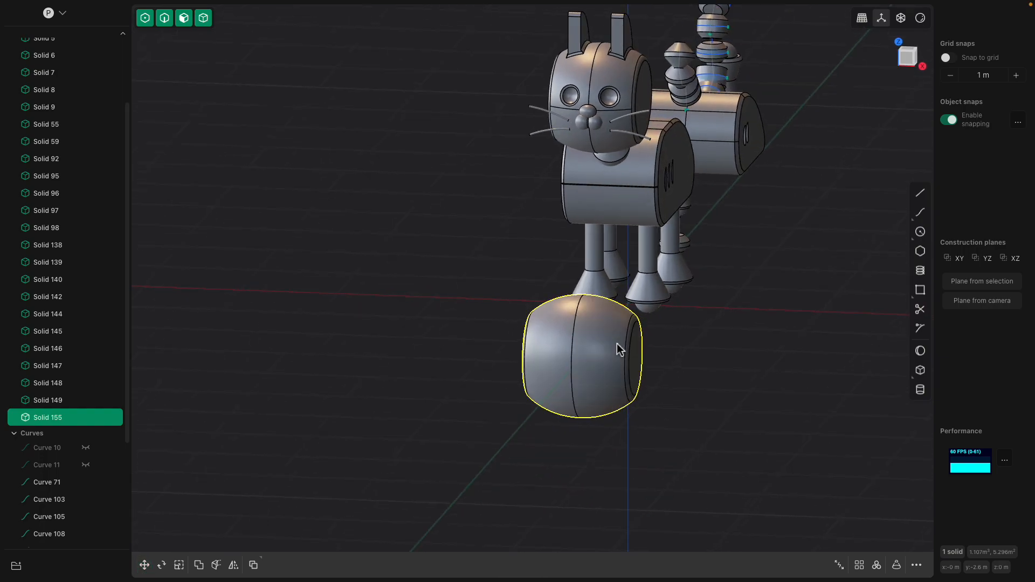
{"action": "scroll", "coordinate": [615, 345], "scroll_direction": "up", "scroll_amount": 1}
{"action": "middle_click_drag", "start_coordinate": [642, 306], "coordinate": [633, 319]}
{"action": "scroll", "coordinate": [632, 319], "scroll_direction": "up", "scroll_amount": 2}
{"action": "left_click", "coordinate": [921, 351]}
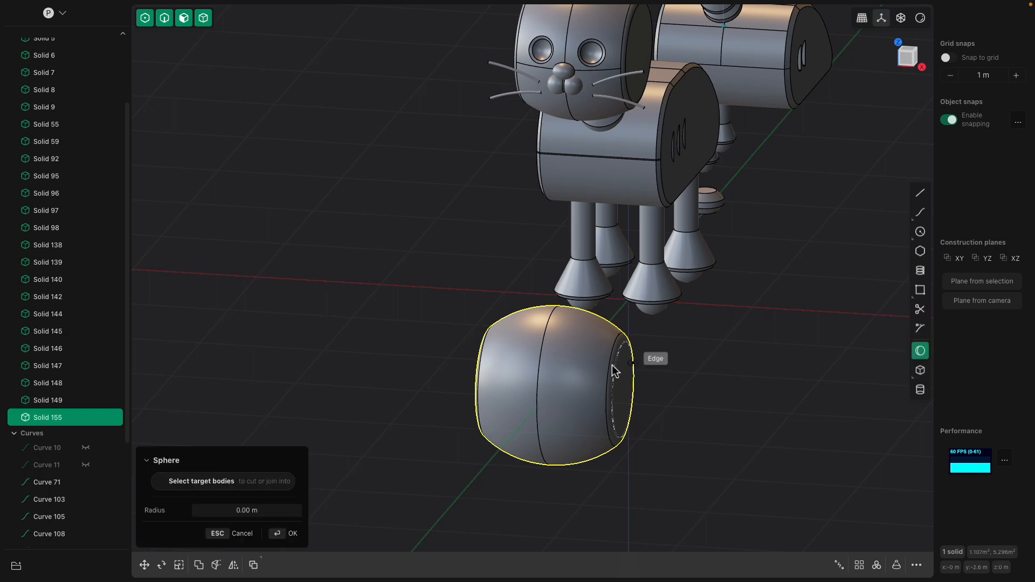
{"action": "key", "text": "Escape"}
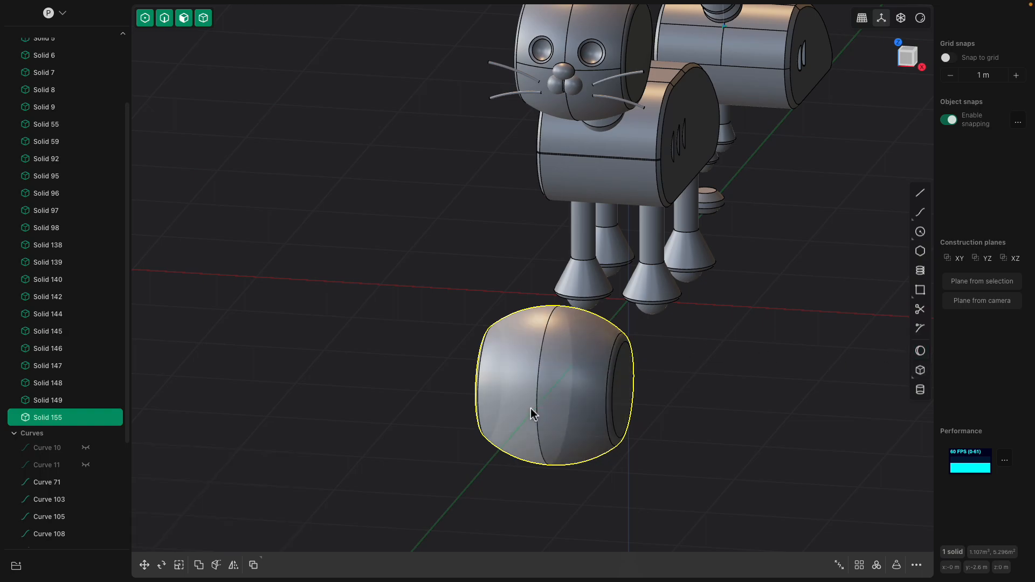
- Cut the head shape's curved faces with a horizontal edge loop across the middle
{"action": "key", "text": "ctrl+r"}
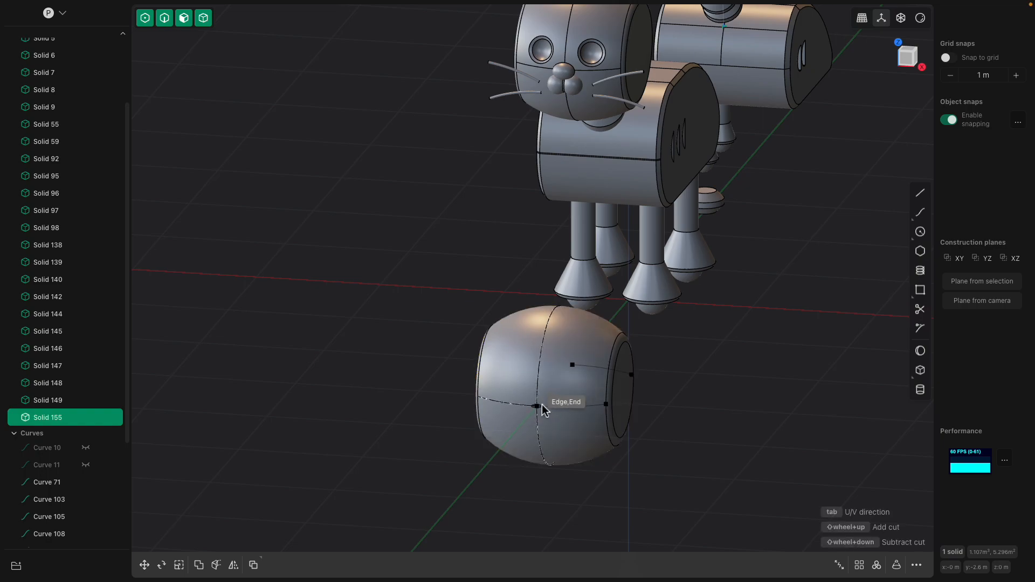
{"action": "left_click", "coordinate": [540, 409]}
{"action": "scroll", "coordinate": [545, 410], "scroll_direction": "up", "scroll_amount": 1}
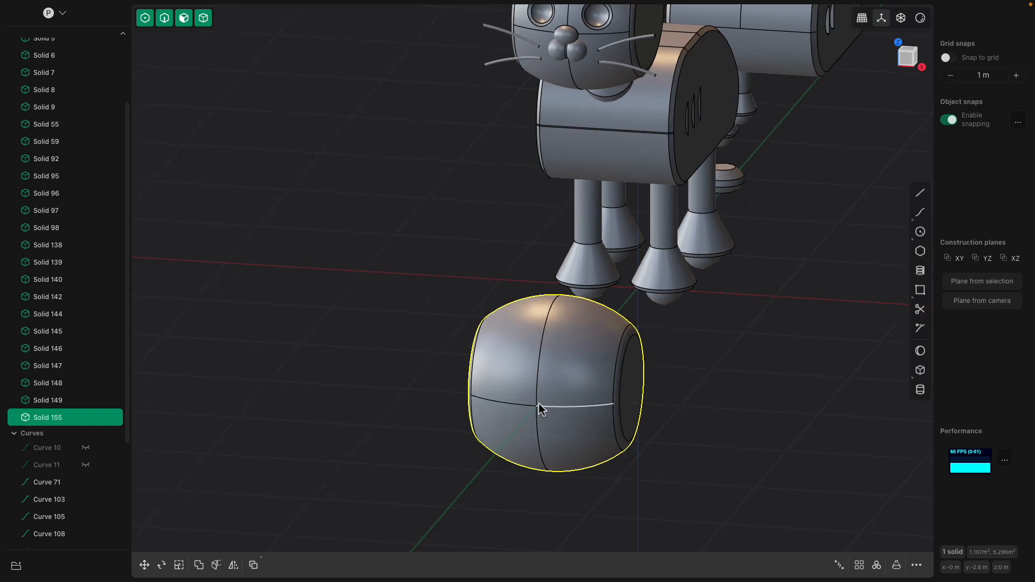
{"action": "left_click", "coordinate": [920, 389]}
{"action": "left_click", "coordinate": [539, 409]}
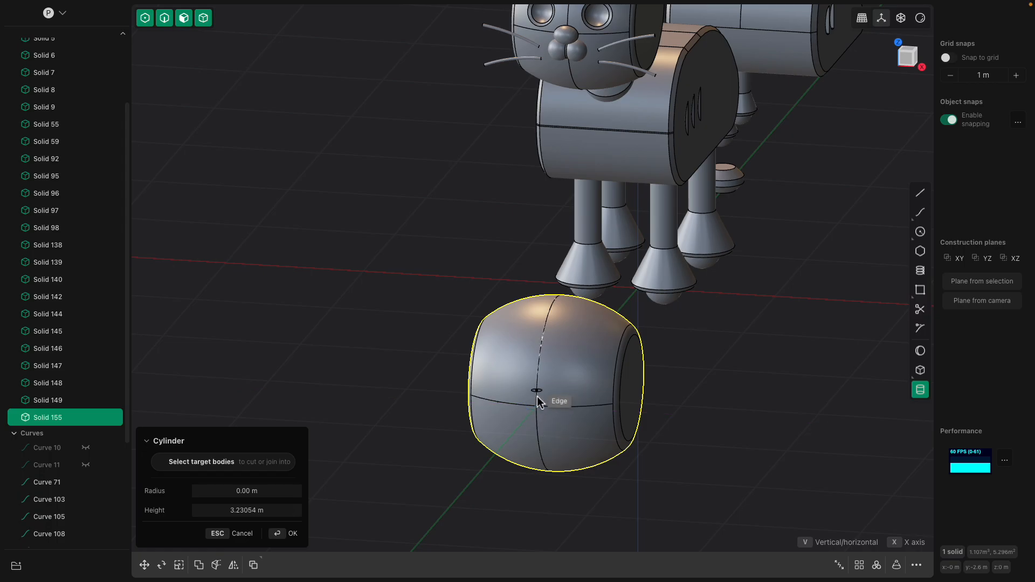
{"action": "key", "text": "Escape"}
{"action": "scroll", "coordinate": [540, 409], "scroll_direction": "up", "scroll_amount": 5}
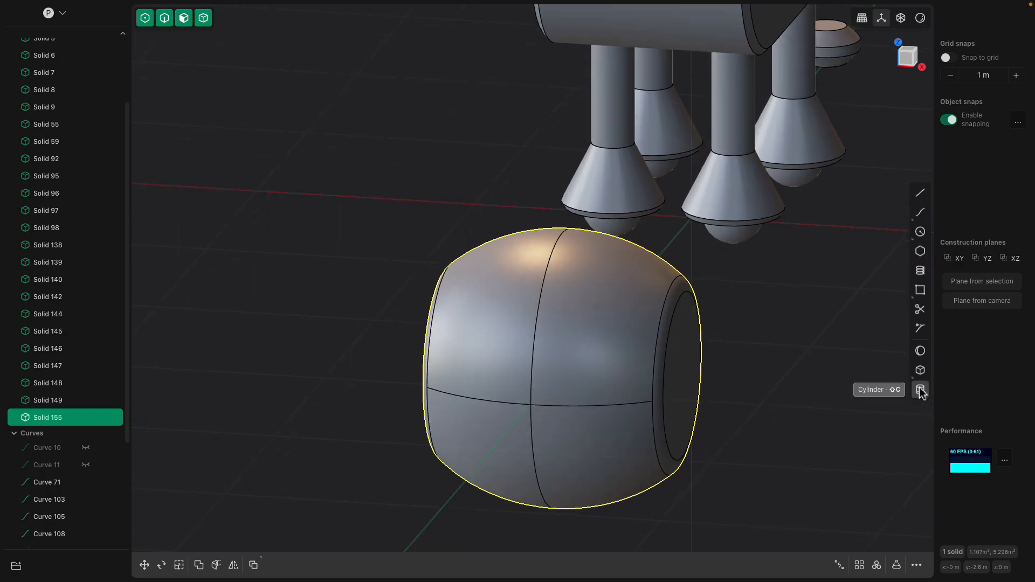
{"action": "left_click", "coordinate": [921, 390]}
{"action": "scroll", "coordinate": [531, 413], "scroll_direction": "up", "scroll_amount": 6}
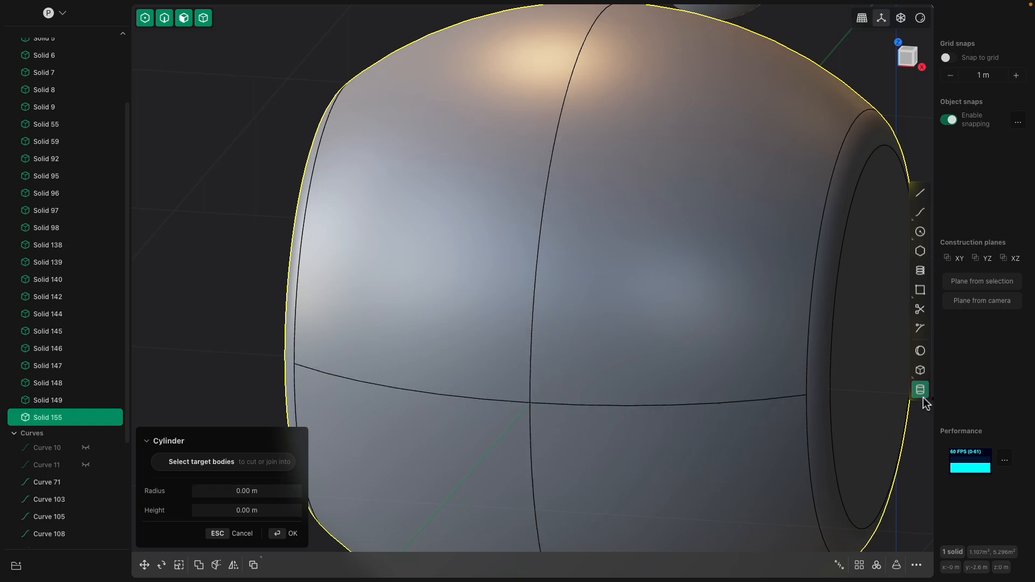
{"action": "left_click", "coordinate": [530, 402]}
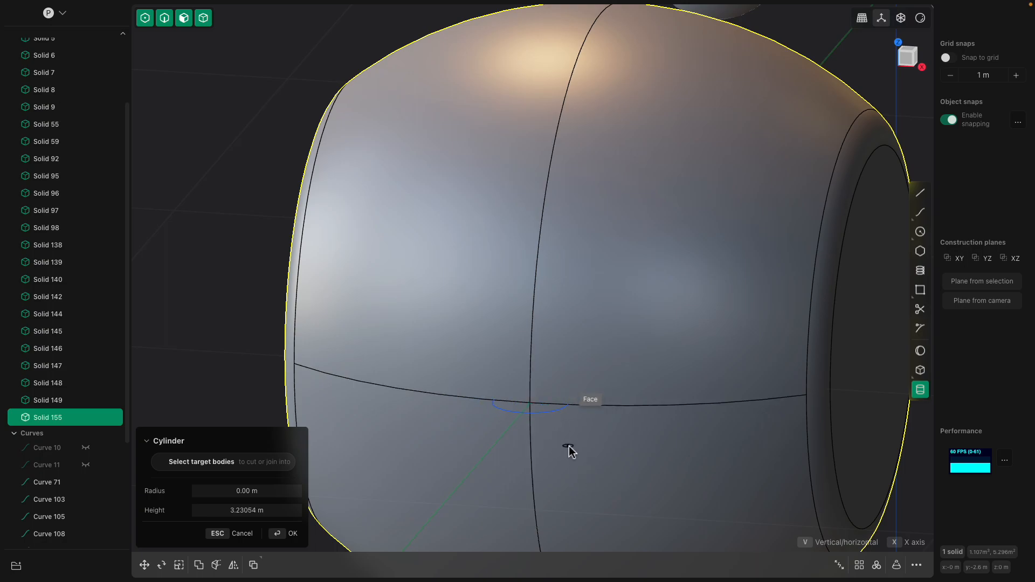
{"action": "key", "text": "Escape"}
- Create a small upright cylinder on the ground plane beside the head shape
{"action": "scroll", "coordinate": [568, 445], "scroll_direction": "down", "scroll_amount": 3}
{"action": "middle_click_drag", "start_coordinate": [585, 435], "coordinate": [674, 393], "text": "shift"}
{"action": "left_click", "coordinate": [907, 63]}
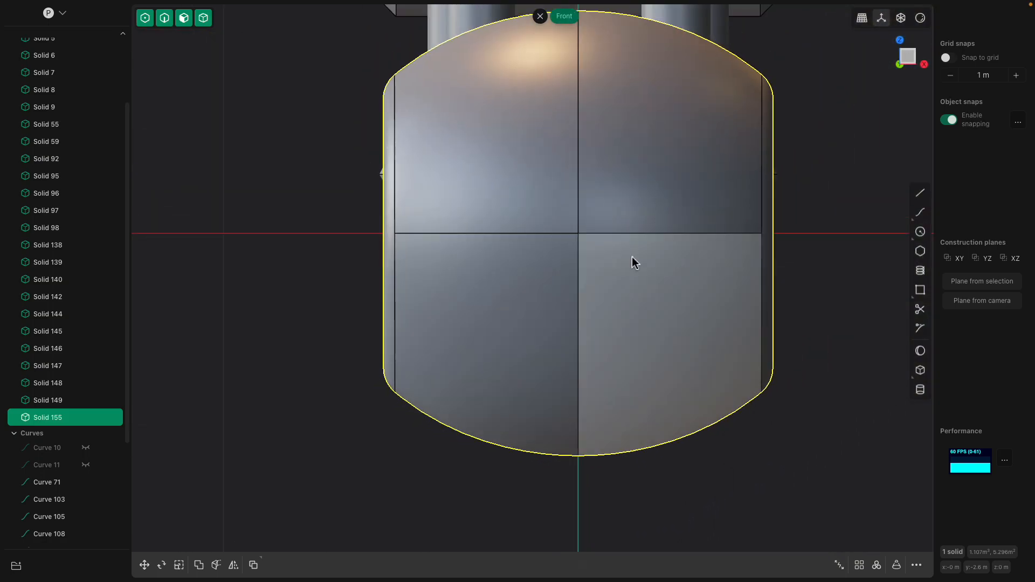
{"action": "scroll", "coordinate": [680, 356], "scroll_direction": "down", "scroll_amount": 4}
{"action": "middle_click_drag", "start_coordinate": [679, 363], "coordinate": [818, 396]}
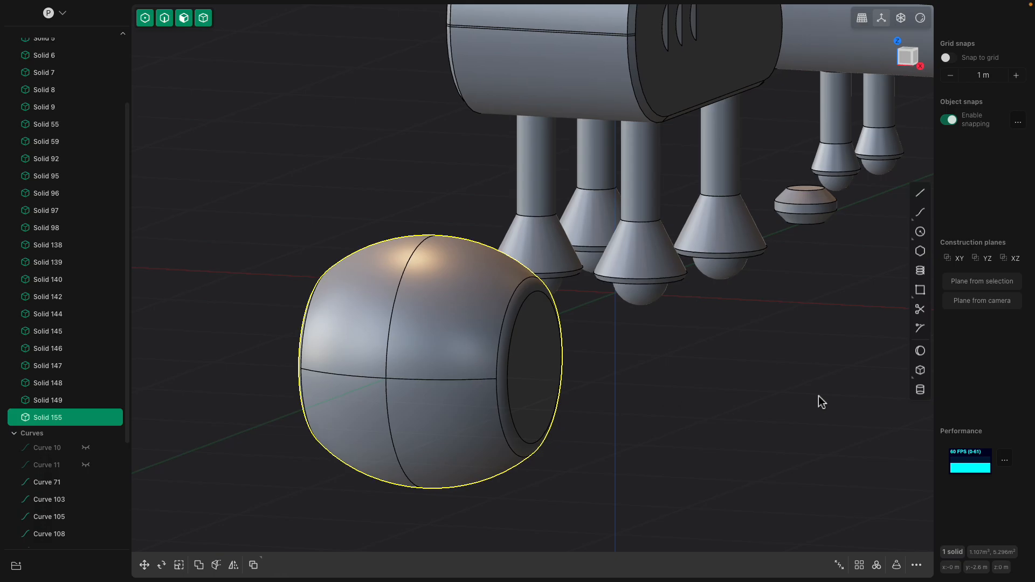
{"action": "left_click", "coordinate": [920, 390]}
{"action": "left_click", "coordinate": [696, 416]}
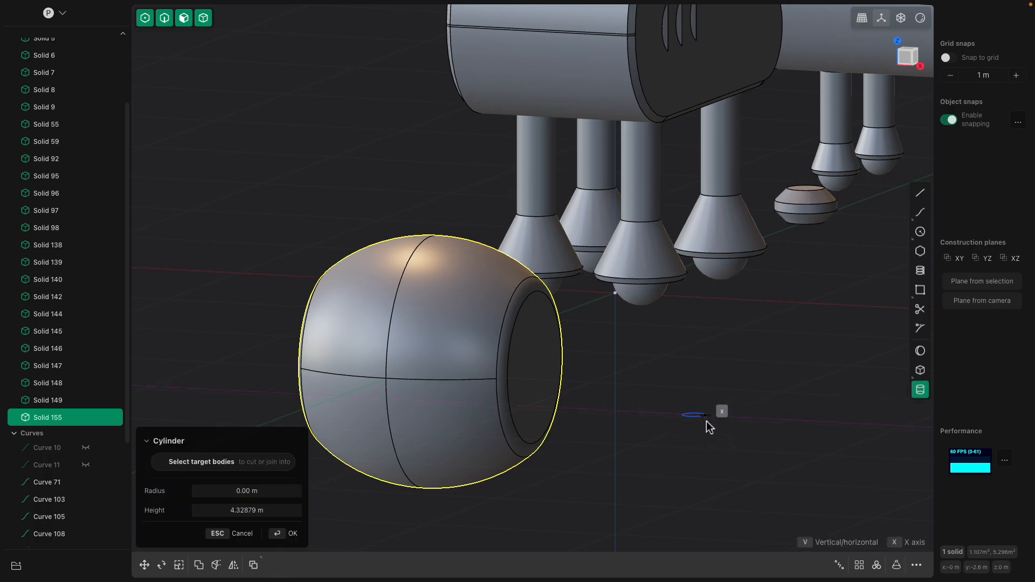
{"action": "left_click", "coordinate": [706, 422]}
{"action": "middle_click_drag", "start_coordinate": [714, 407], "coordinate": [704, 356], "text": "shift"}
{"action": "key", "text": "Return"}
{"action": "middle_click_drag", "start_coordinate": [697, 402], "coordinate": [703, 352], "text": "shift"}
{"action": "scroll", "coordinate": [704, 353], "scroll_direction": "up", "scroll_amount": 2}
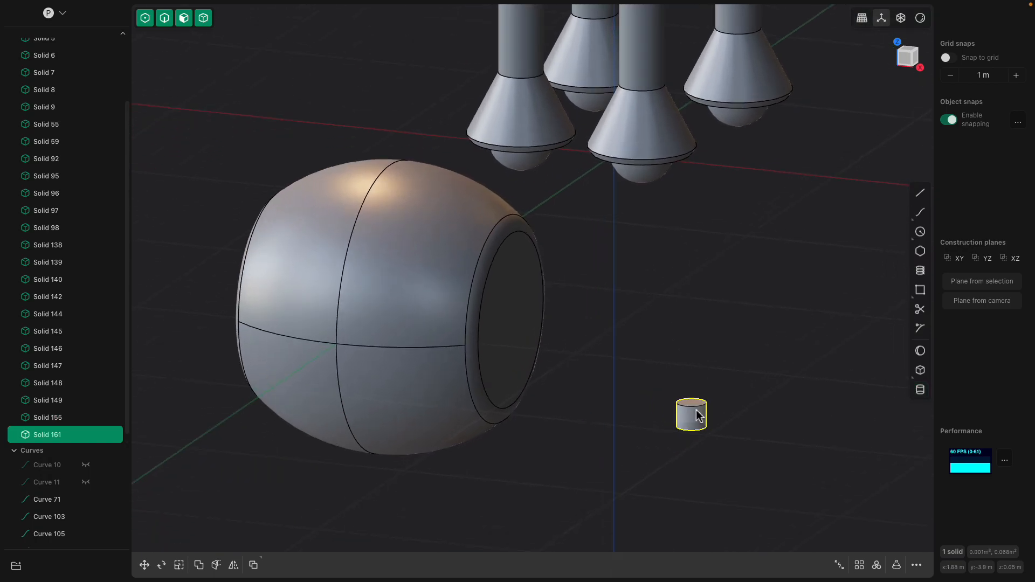
{"action": "left_click", "coordinate": [692, 404]}
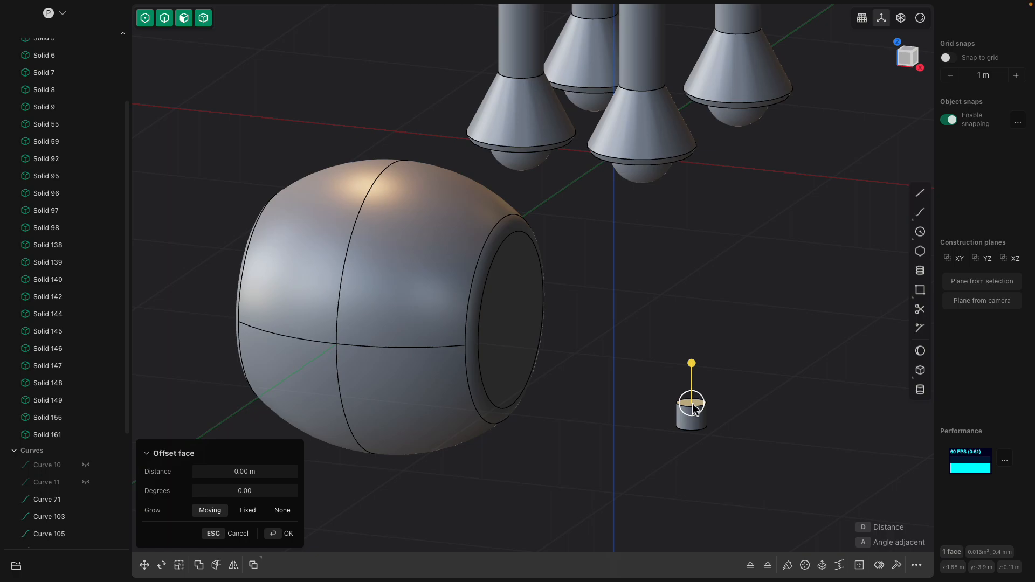
- Draw a line about 0.19 m long along the Y axis, outward from the crossing of the head shape's front edges
{"action": "left_click", "coordinate": [919, 194]}
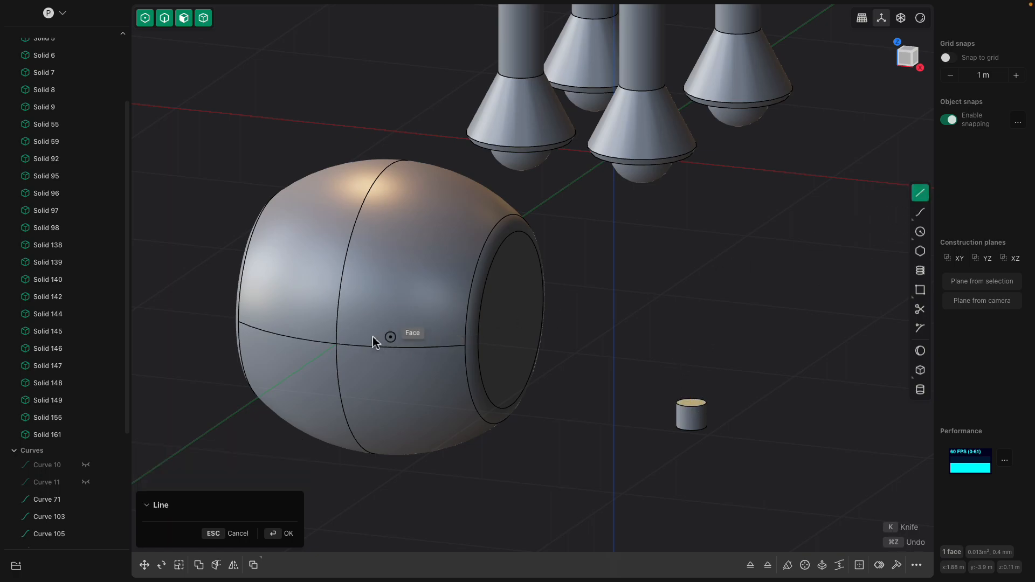
{"action": "left_click", "coordinate": [336, 345]}
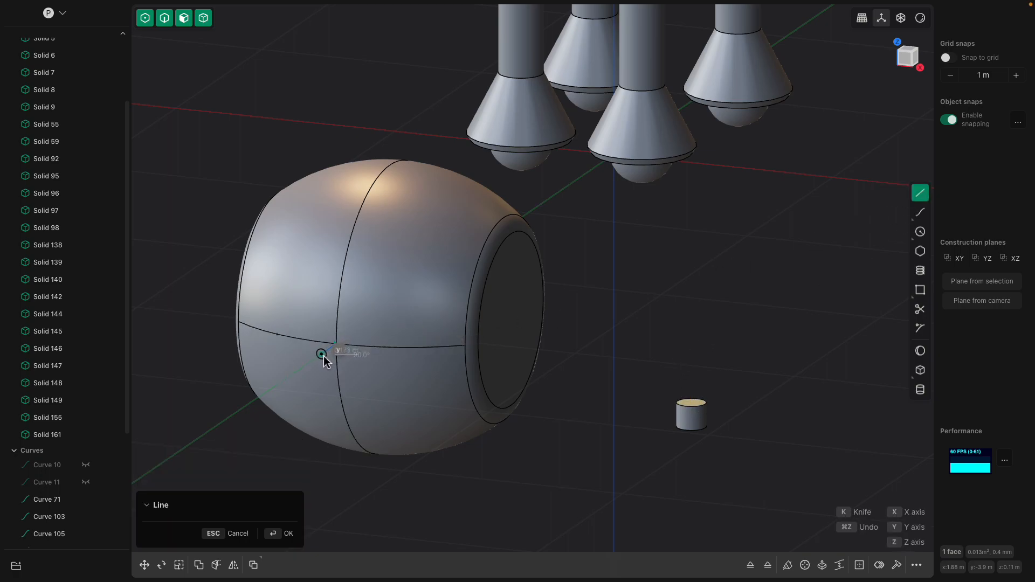
{"action": "left_click", "coordinate": [321, 355]}
{"action": "scroll", "coordinate": [325, 367], "scroll_direction": "up", "scroll_amount": 3}
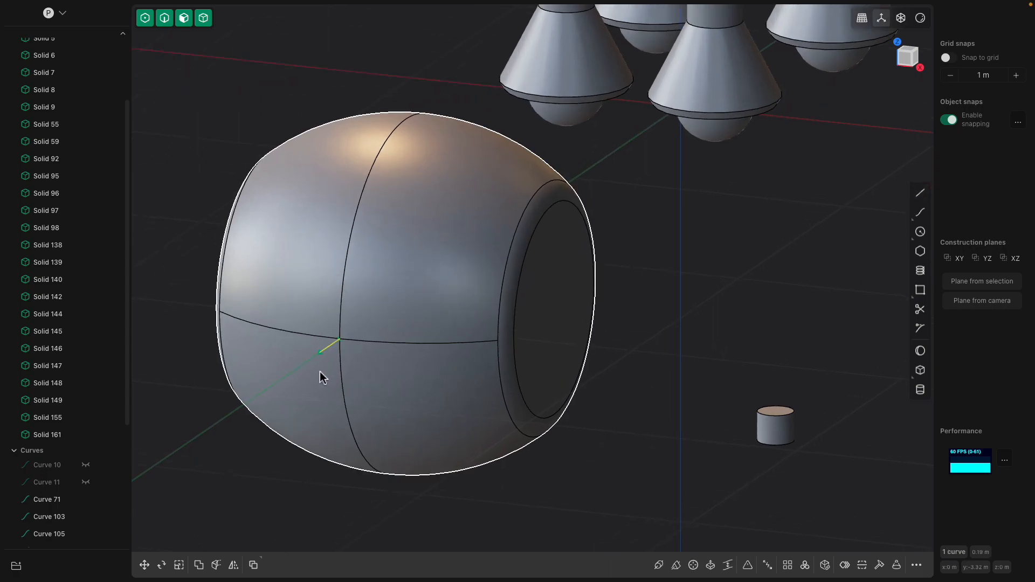
{"action": "left_click", "coordinate": [659, 565]}
{"action": "scroll", "coordinate": [351, 393], "scroll_direction": "up", "scroll_amount": 3}
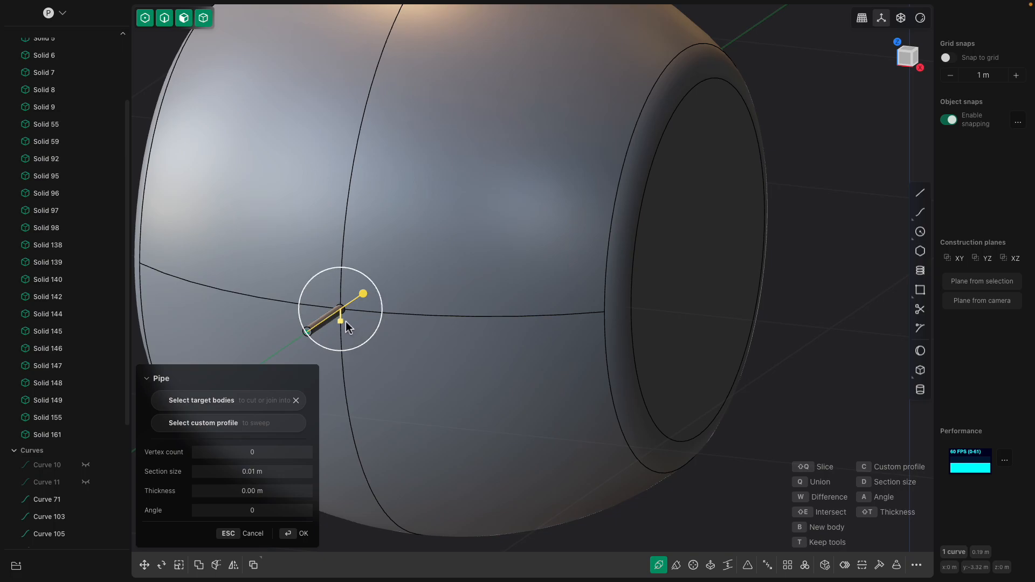
{"action": "key", "text": "Escape"}
- Create a round pipe with a radius of about 0.05 m along the short line at the head's front
{"action": "left_click", "coordinate": [658, 566]}
{"action": "left_click_drag", "start_coordinate": [409, 284], "coordinate": [498, 284]}
{"action": "middle_click_drag", "start_coordinate": [417, 297], "coordinate": [358, 307]}
{"action": "middle_click_drag", "start_coordinate": [469, 278], "coordinate": [643, 261], "text": "shift"}
{"action": "key", "text": "Return"}
{"action": "scroll", "coordinate": [616, 294], "scroll_direction": "down", "scroll_amount": 3}
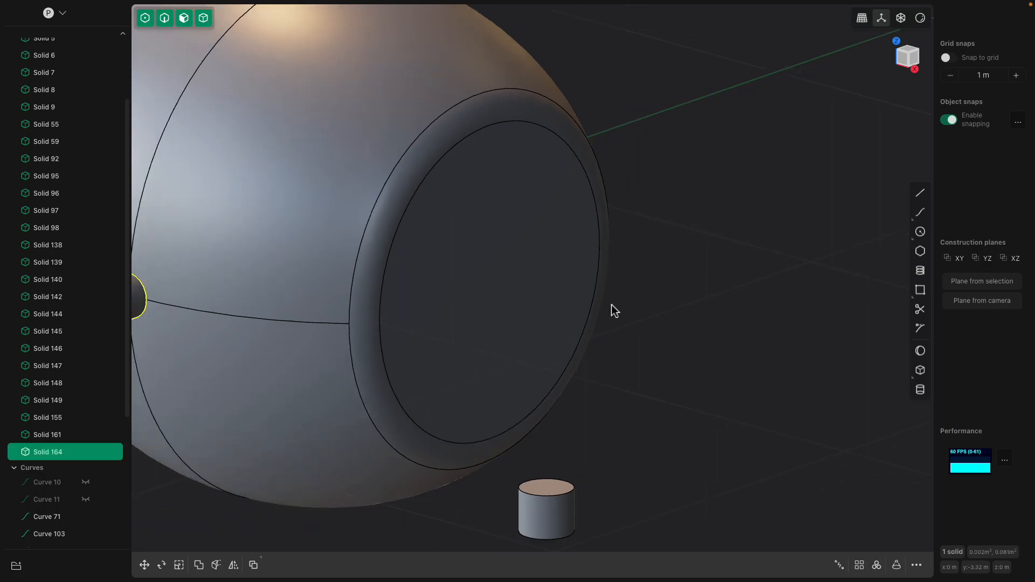
{"action": "middle_click_drag", "start_coordinate": [616, 294], "coordinate": [803, 301], "text": "shift"}
- Join the pipe to the head shape with a Boolean union
{"action": "left_click", "coordinate": [356, 295]}
{"action": "left_click", "coordinate": [429, 256]}
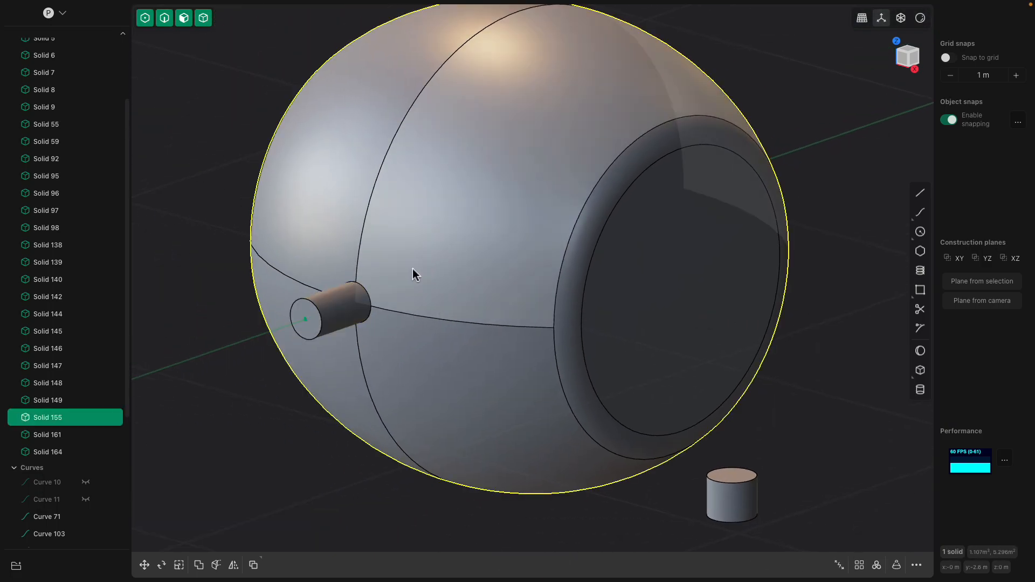
{"action": "left_click", "coordinate": [319, 312], "text": "shift"}
{"action": "key", "text": "q"}
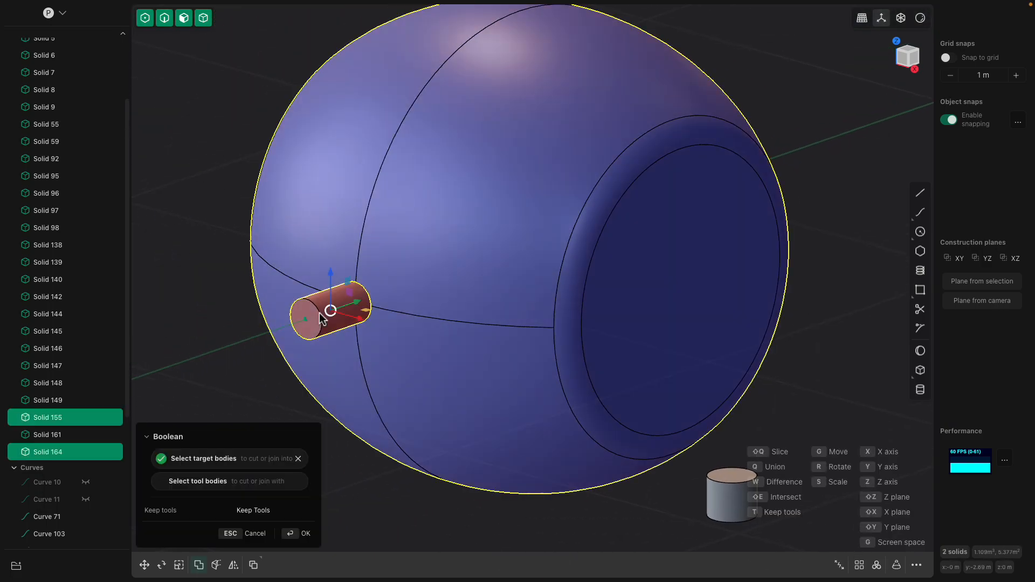
{"action": "key", "text": "q"}
{"action": "key", "text": "Return"}
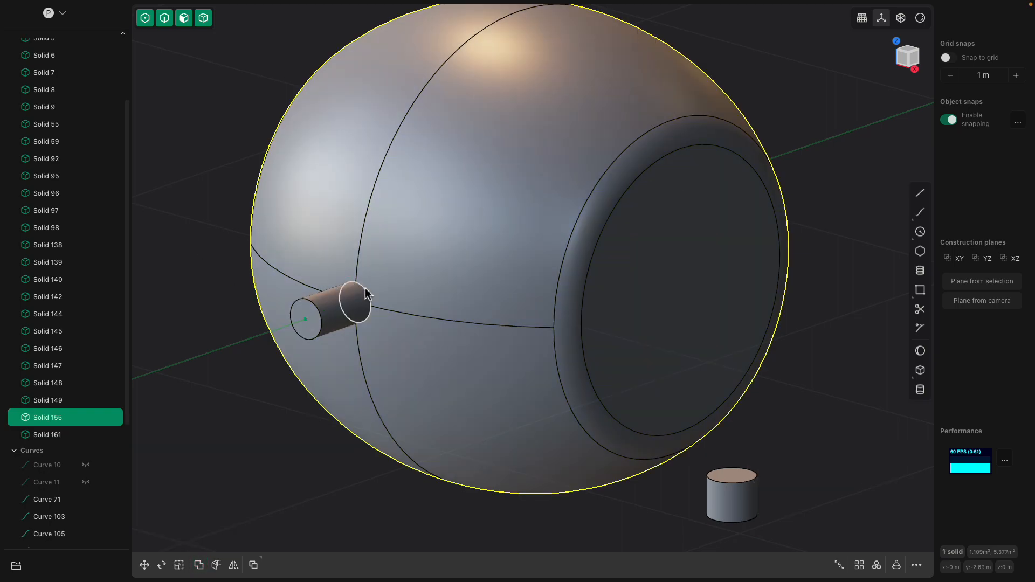
- Try to fillet the circular edge where the pipe meets the head shape
{"action": "left_click", "coordinate": [368, 287]}
{"action": "key", "text": "f"}
{"action": "mouse_move", "coordinate": [381, 285]}
{"action": "left_mouse_down"}
{"action": "mouse_move", "coordinate": [389, 280]}
{"action": "mouse_move", "coordinate": [371, 290]}
{"action": "left_mouse_up"}
{"action": "key", "text": "Escape"}
- Shorten the pipe slightly by offsetting its end face toward the head
{"action": "left_click", "coordinate": [313, 317]}
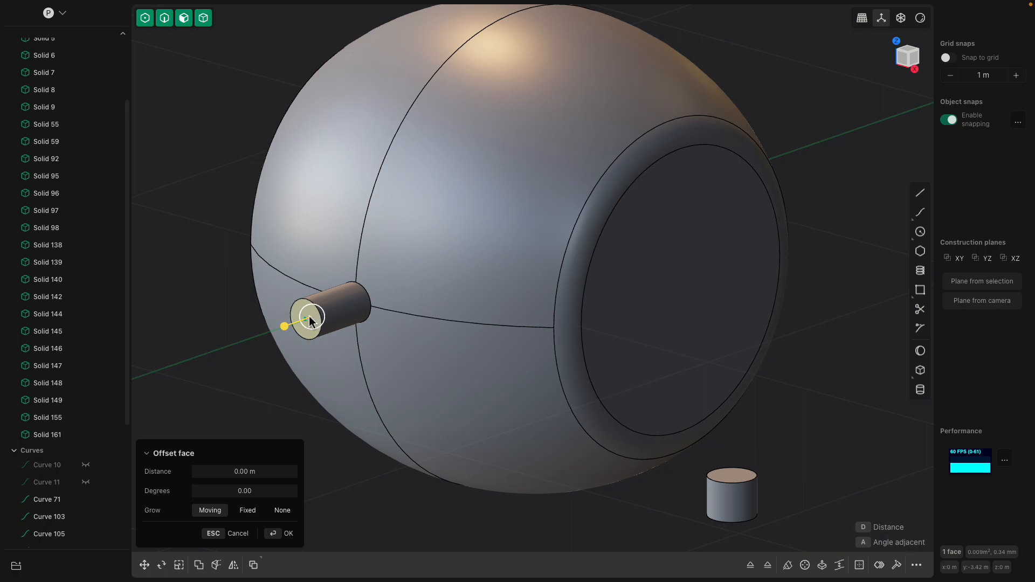
{"action": "left_click_drag", "start_coordinate": [311, 319], "coordinate": [289, 325]}
{"action": "middle_click_drag", "start_coordinate": [329, 318], "coordinate": [448, 263]}
{"action": "left_click", "coordinate": [263, 157]}
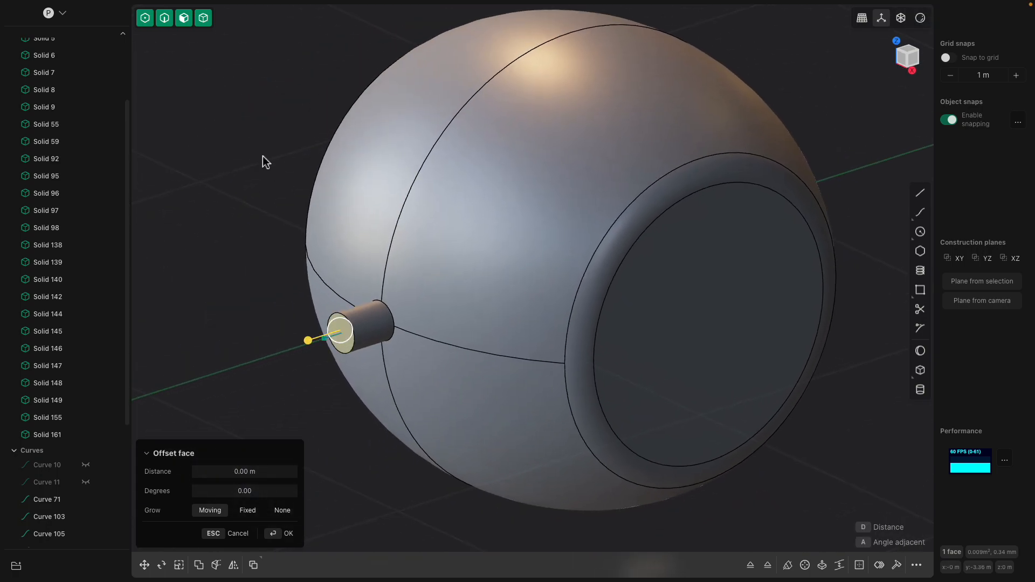
{"action": "left_click", "coordinate": [262, 157]}
{"action": "scroll", "coordinate": [348, 305], "scroll_direction": "down", "scroll_amount": 2}
{"action": "scroll", "coordinate": [361, 325], "scroll_direction": "up", "scroll_amount": 5}
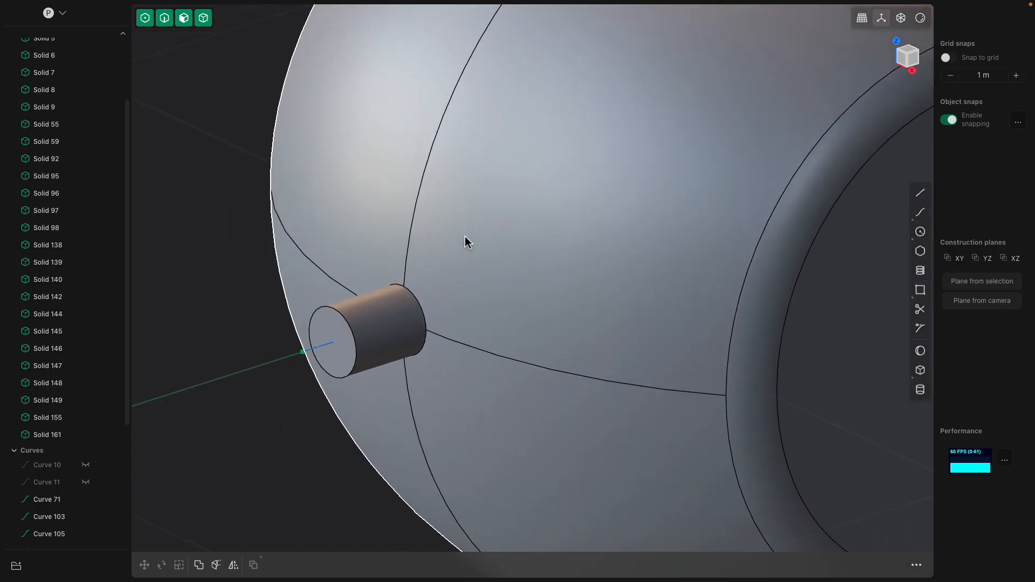
- Examine the pipe's side face and its base edge on the head in X-ray display, and restore normal shading
{"action": "left_click", "coordinate": [901, 22]}
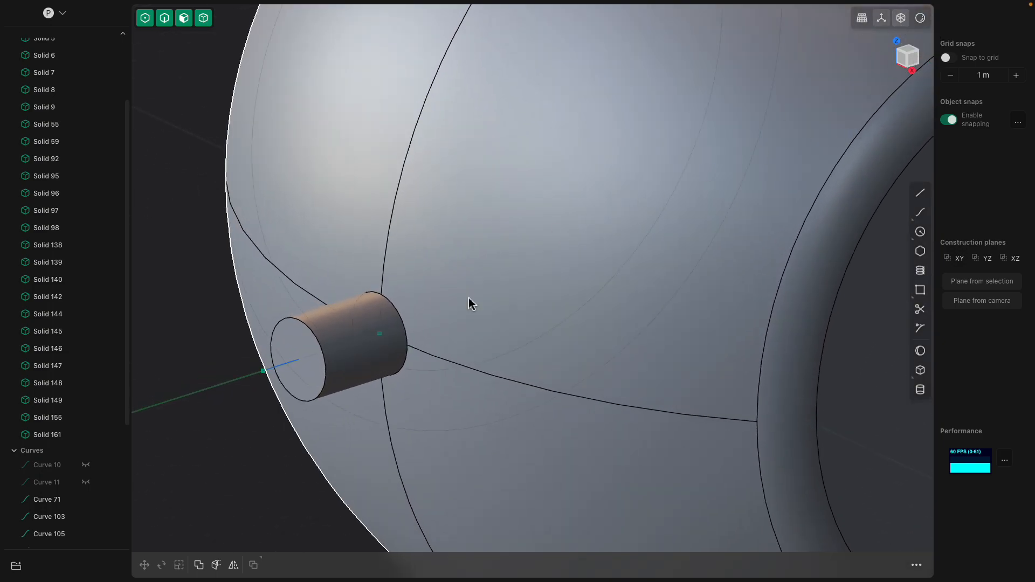
{"action": "left_click", "coordinate": [356, 304]}
{"action": "left_click", "coordinate": [357, 303]}
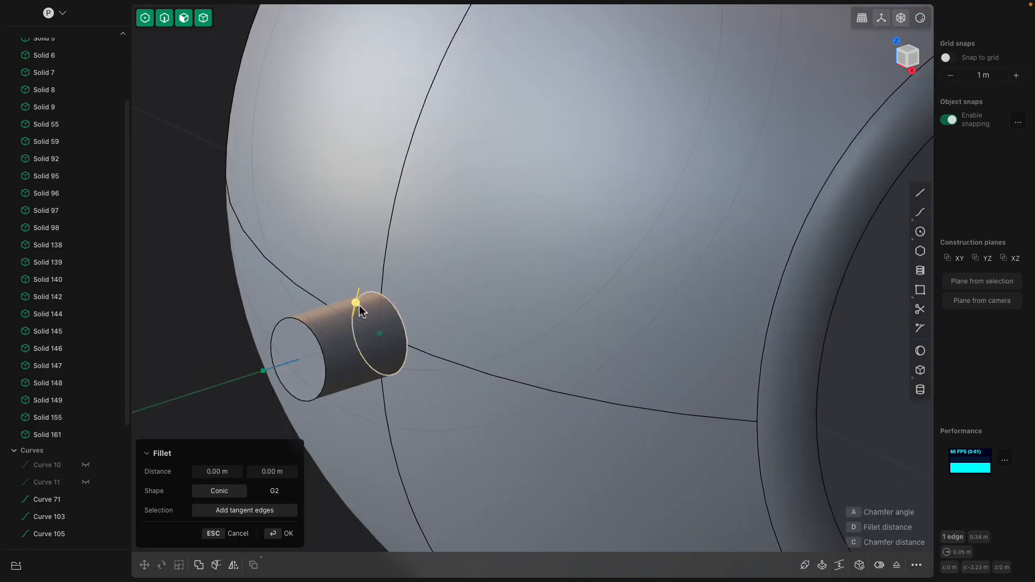
{"action": "left_click", "coordinate": [364, 310]}
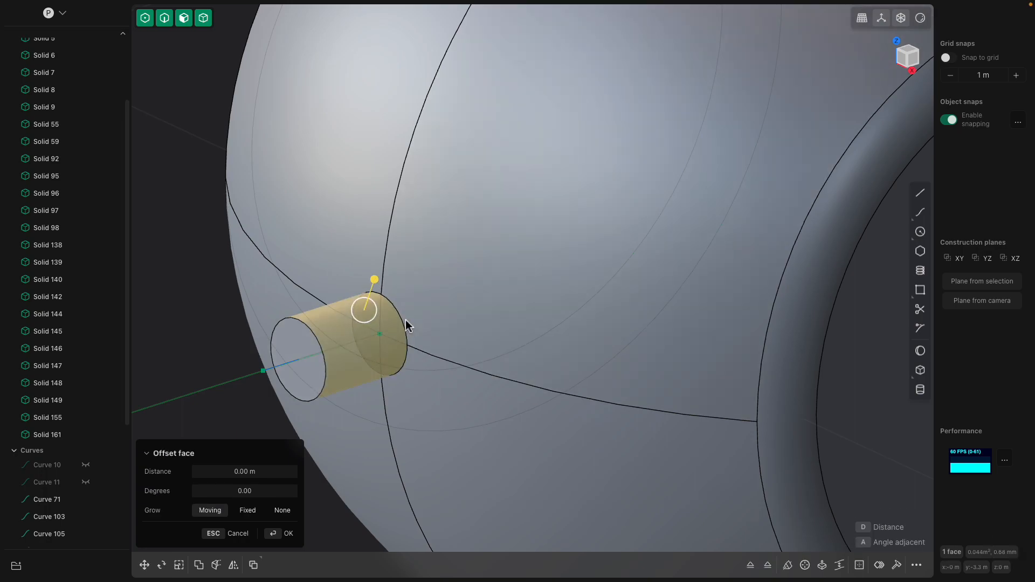
{"action": "left_click", "coordinate": [399, 336]}
{"action": "left_click", "coordinate": [398, 336]}
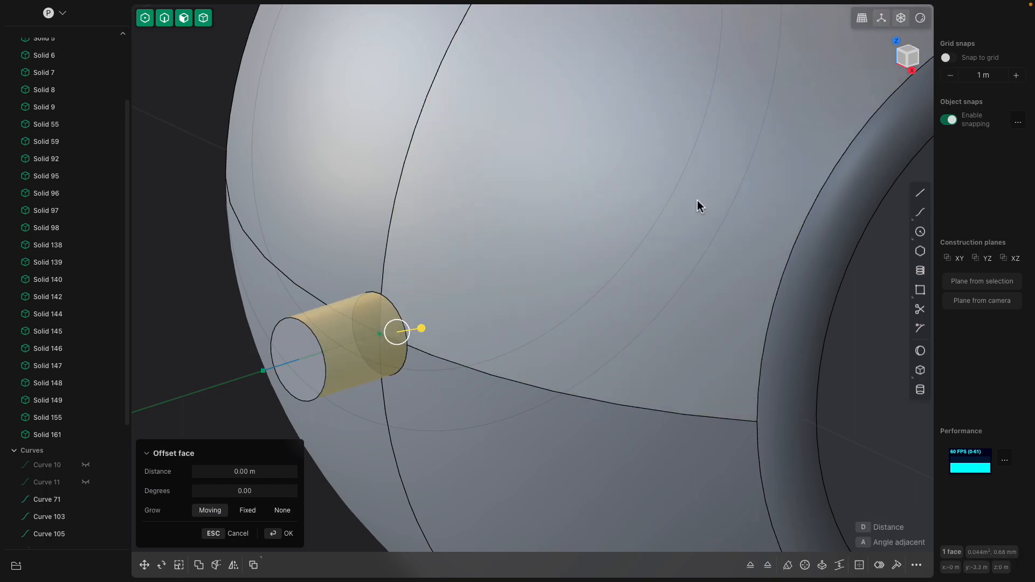
{"action": "left_click", "coordinate": [904, 21]}
{"action": "scroll", "coordinate": [505, 234], "scroll_direction": "down", "scroll_amount": 5}
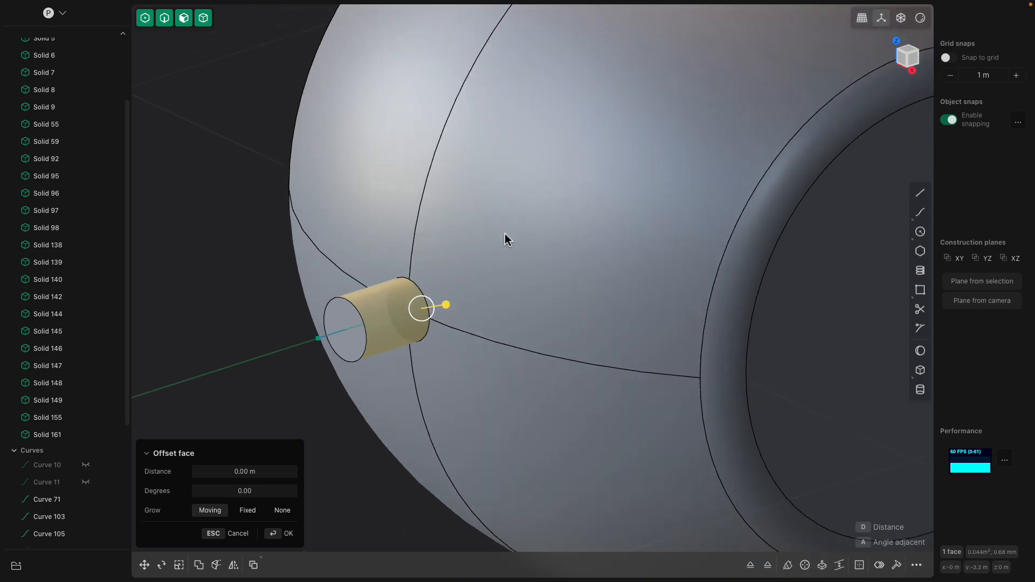
- Select the head solid and toggle its visibility off and on to check whether the pipe belongs to it
{"action": "left_click", "coordinate": [505, 236]}
{"action": "scroll", "coordinate": [508, 239], "scroll_direction": "down", "scroll_amount": 5}
{"action": "left_click", "coordinate": [346, 118]}
{"action": "left_click", "coordinate": [422, 169]}
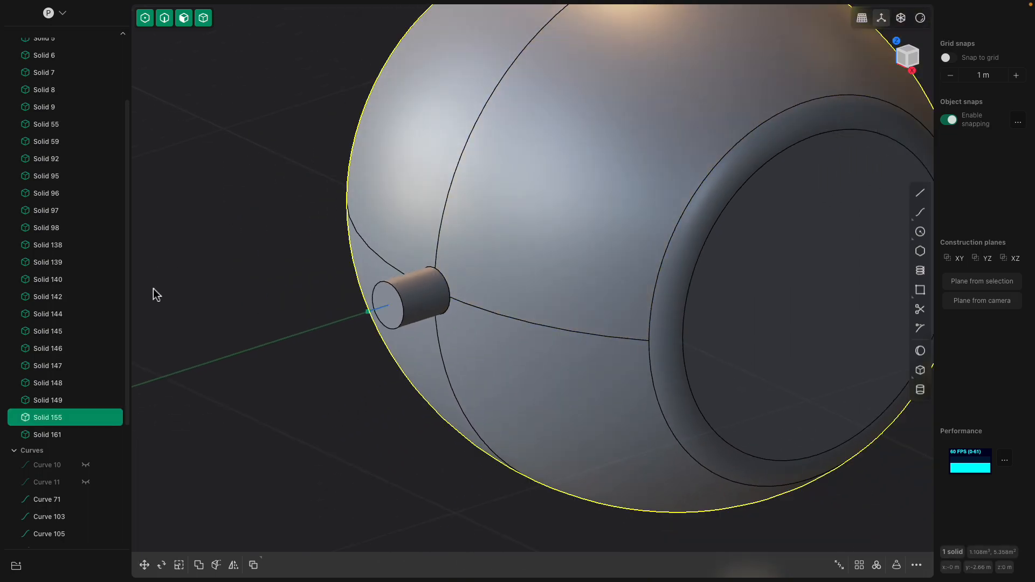
{"action": "left_click", "coordinate": [87, 415]}
{"action": "mouse_move", "coordinate": [387, 339]}
{"action": "middle_mouse_down"}
{"action": "mouse_move", "coordinate": [369, 339]}
{"action": "mouse_move", "coordinate": [379, 340]}
{"action": "middle_mouse_up"}
{"action": "scroll", "coordinate": [215, 395], "scroll_direction": "down", "scroll_amount": 2}
{"action": "left_click", "coordinate": [85, 417]}
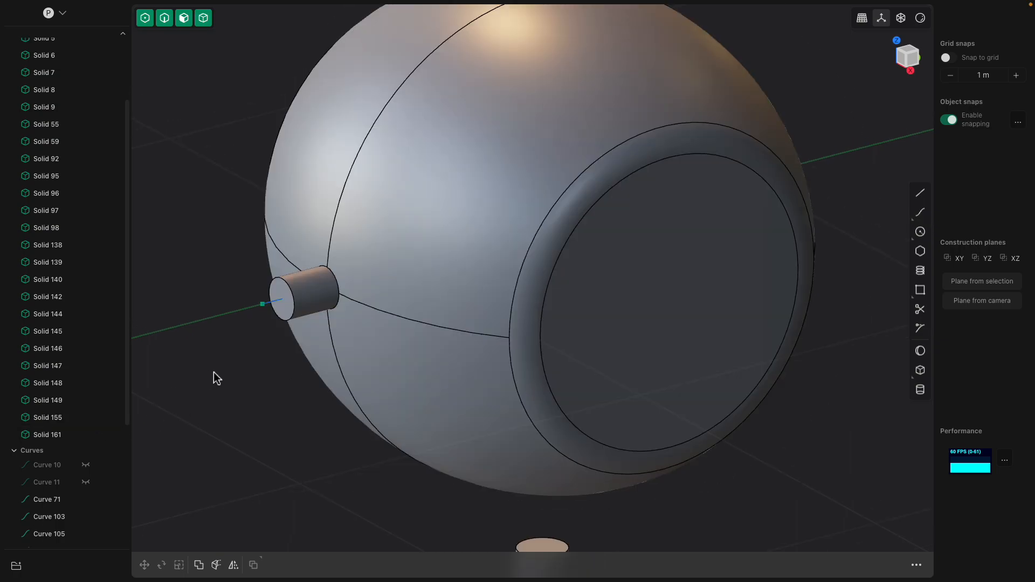
- Try to fillet the pipe's outer end edge and, by about 0.04 m, the edge where it meets the head
{"action": "left_click", "coordinate": [368, 265]}
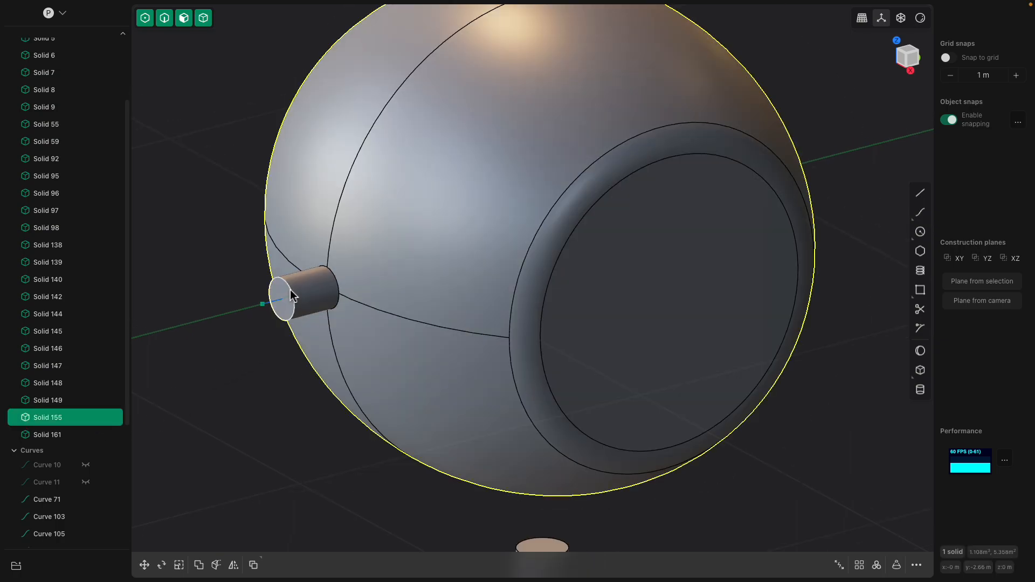
{"action": "left_click", "coordinate": [293, 296]}
{"action": "key", "text": "f"}
{"action": "key", "text": "Escape"}
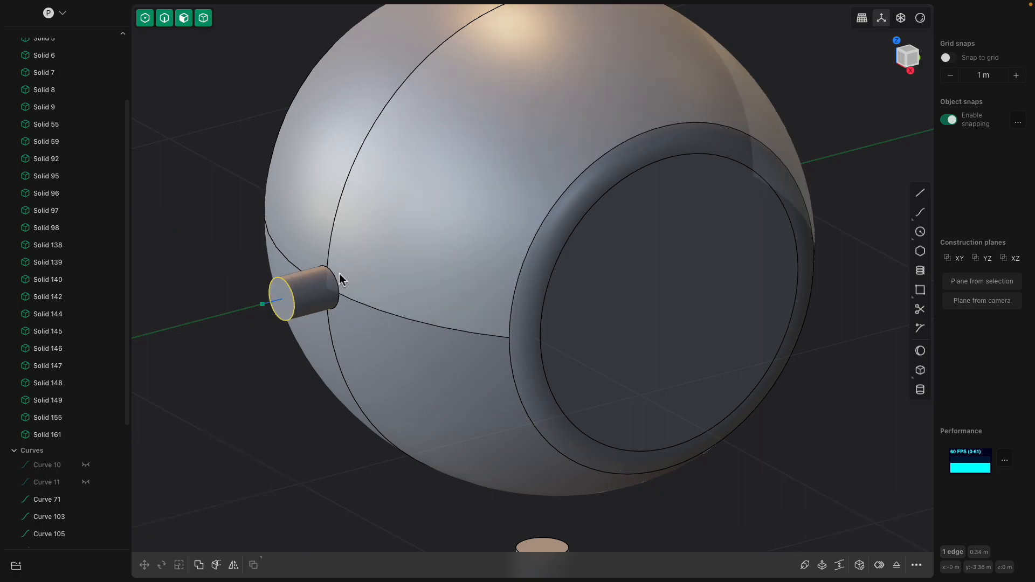
{"action": "left_click", "coordinate": [336, 276]}
{"action": "key", "text": "b"}
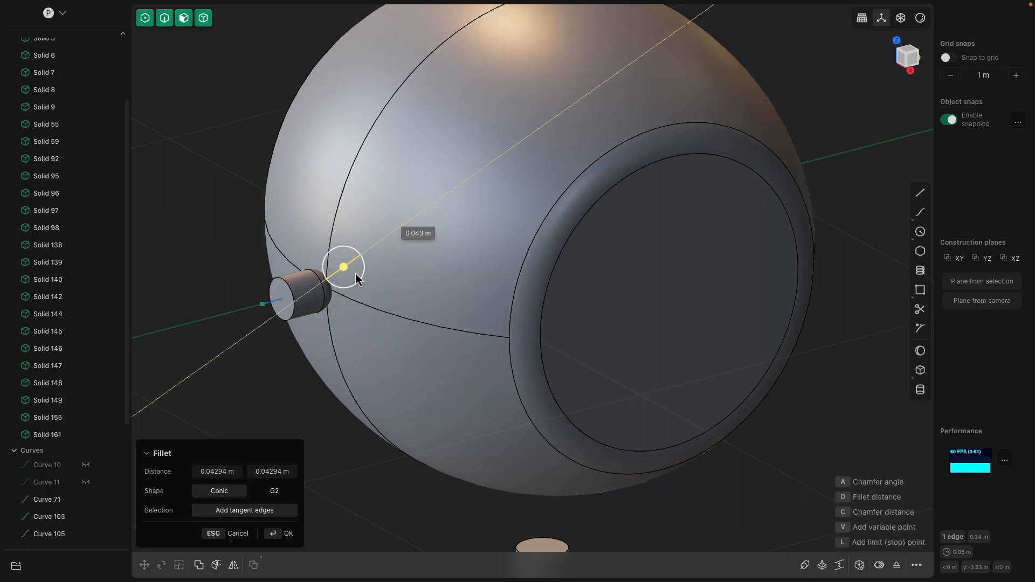
{"action": "left_click_drag", "start_coordinate": [360, 274], "coordinate": [341, 281]}
{"action": "key", "text": "Escape"}
- Offset the pipe's end face about 0.04 m inward toward the head
{"action": "left_click", "coordinate": [310, 291]}
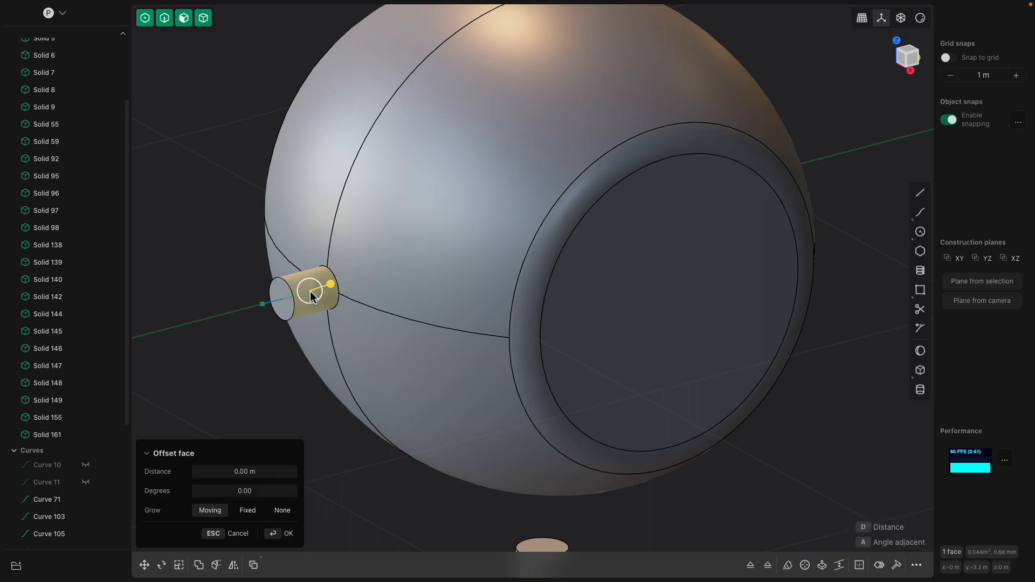
{"action": "left_click", "coordinate": [287, 297]}
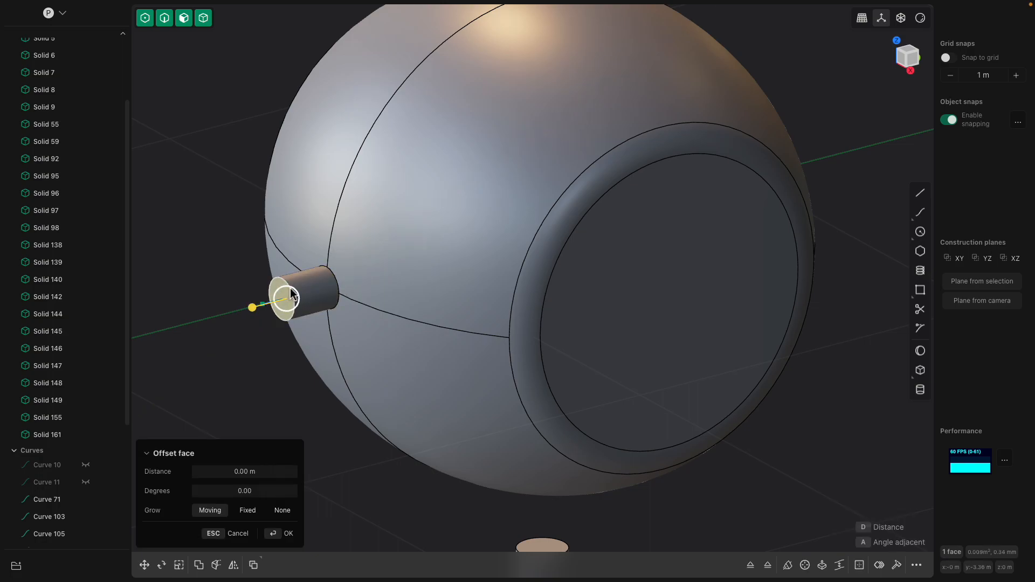
{"action": "mouse_move", "coordinate": [257, 315]}
{"action": "left_mouse_down"}
{"action": "mouse_move", "coordinate": [300, 308]}
{"action": "mouse_move", "coordinate": [270, 316]}
{"action": "left_mouse_up"}
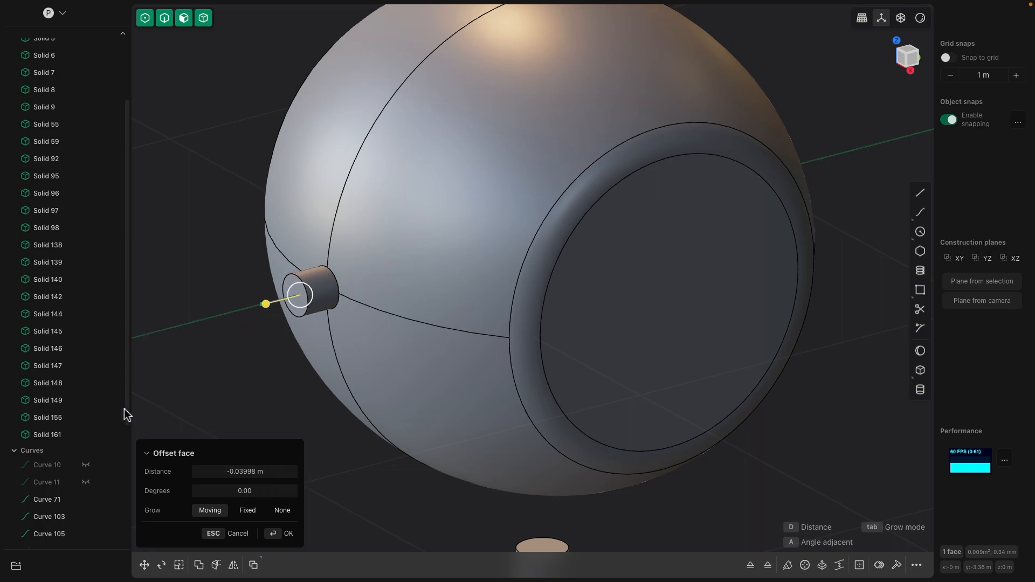
- Turn off control-point selection and hide the visible construction curves
{"action": "left_click", "coordinate": [43, 434]}
{"action": "left_click", "coordinate": [224, 362]}
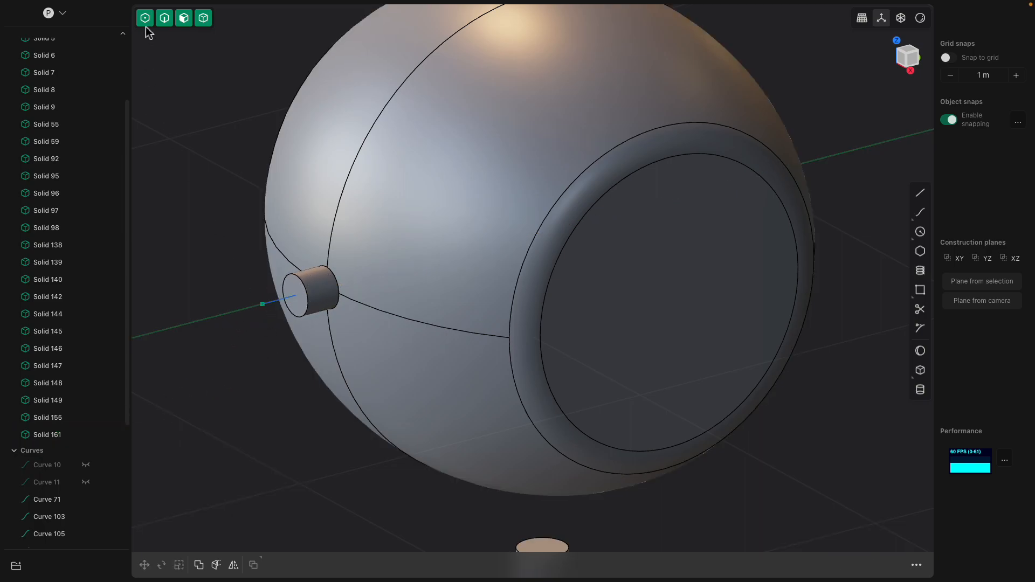
{"action": "left_click", "coordinate": [165, 18]}
{"action": "left_click", "coordinate": [184, 18]}
{"action": "left_click", "coordinate": [203, 18]}
{"action": "left_click", "coordinate": [86, 518]}
{"action": "left_click", "coordinate": [86, 518]}
{"action": "left_click", "coordinate": [88, 533]}
{"action": "middle_click_drag", "start_coordinate": [223, 425], "coordinate": [323, 345]}
{"action": "left_click", "coordinate": [271, 433]}
- Select the head solid and the loose cylinder in turn to check which body the pipe belongs to
{"action": "scroll", "coordinate": [271, 433], "scroll_direction": "up", "scroll_amount": 3}
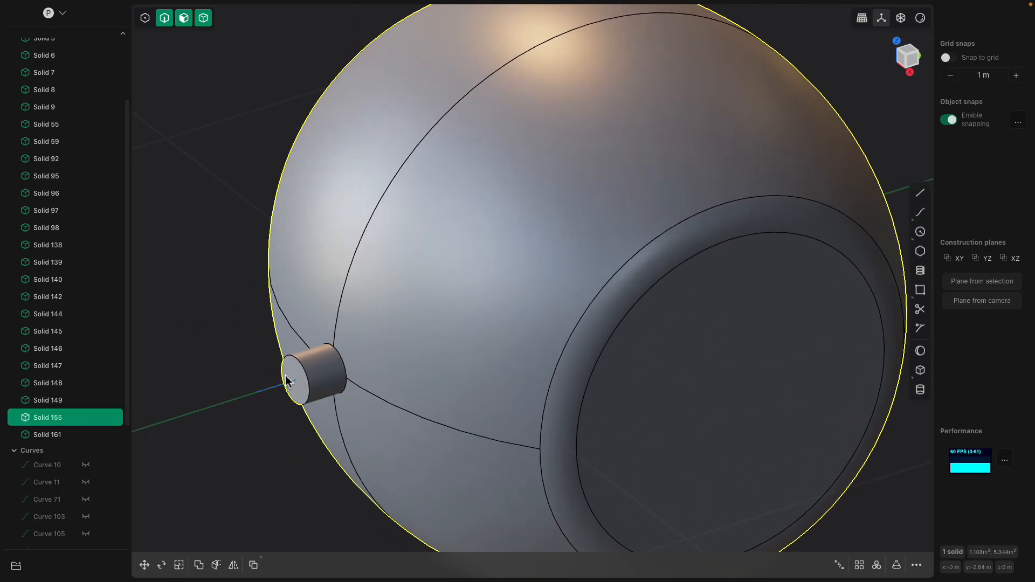
{"action": "left_click", "coordinate": [53, 433]}
{"action": "left_click", "coordinate": [53, 424]}
{"action": "scroll", "coordinate": [218, 416], "scroll_direction": "down", "scroll_amount": 5}
{"action": "middle_click_drag", "start_coordinate": [370, 352], "coordinate": [400, 343]}
{"action": "middle_click_drag", "start_coordinate": [400, 343], "coordinate": [309, 366], "text": "shift"}
{"action": "left_click", "coordinate": [54, 436]}
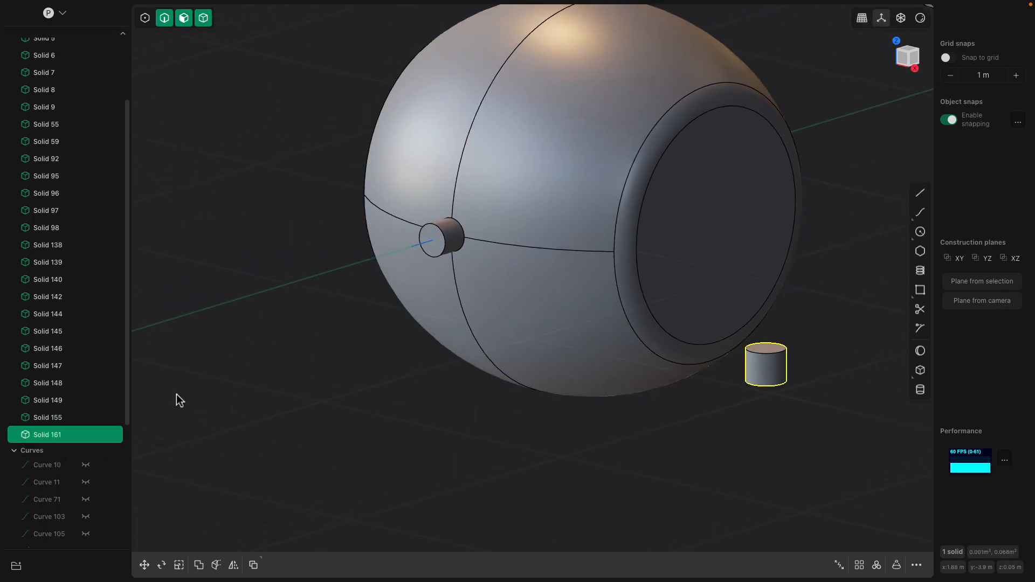
- Delete the loose cylinder beside the head
{"action": "scroll", "coordinate": [308, 345], "scroll_direction": "down", "scroll_amount": 3}
{"action": "scroll", "coordinate": [469, 302], "scroll_direction": "down", "scroll_amount": 10}
{"action": "left_click", "coordinate": [589, 344]}
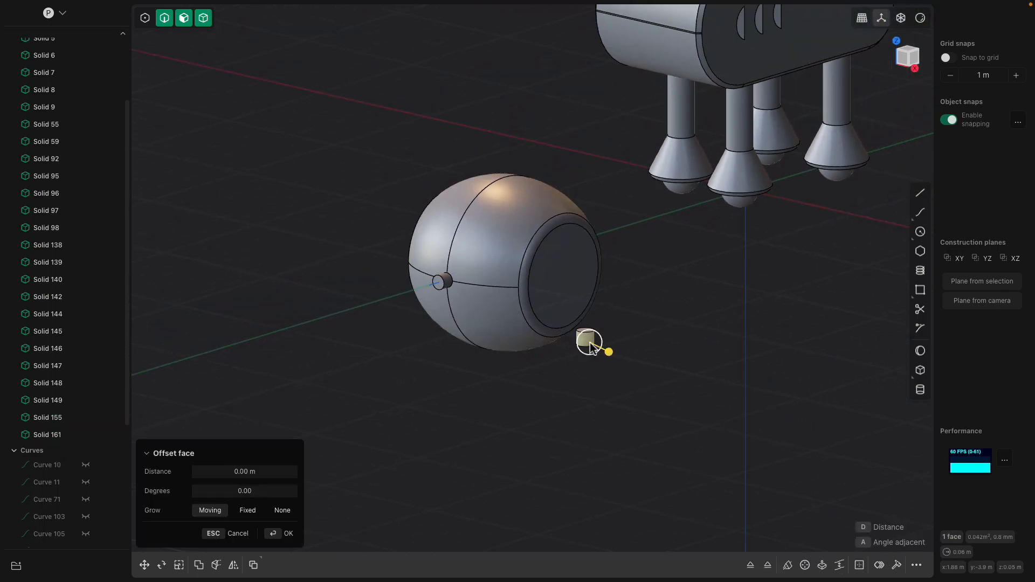
{"action": "key", "text": "Escape"}
{"action": "left_click", "coordinate": [587, 338]}
{"action": "key", "text": "Delete"}
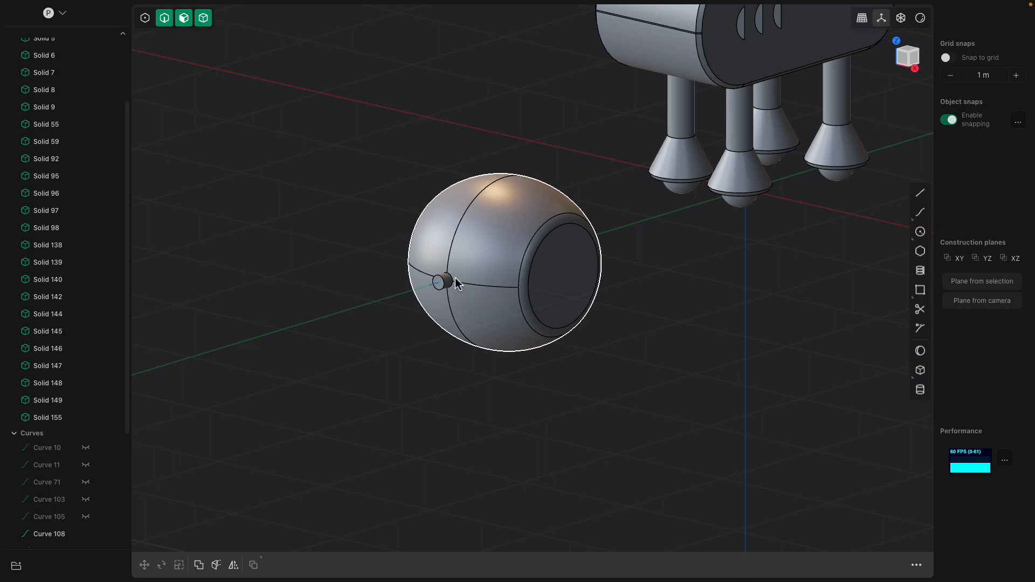
- Try to fillet the edge where the pipe meets the head by about 0.06 m
{"action": "left_click", "coordinate": [456, 282]}
{"action": "scroll", "coordinate": [454, 280], "scroll_direction": "up", "scroll_amount": 5}
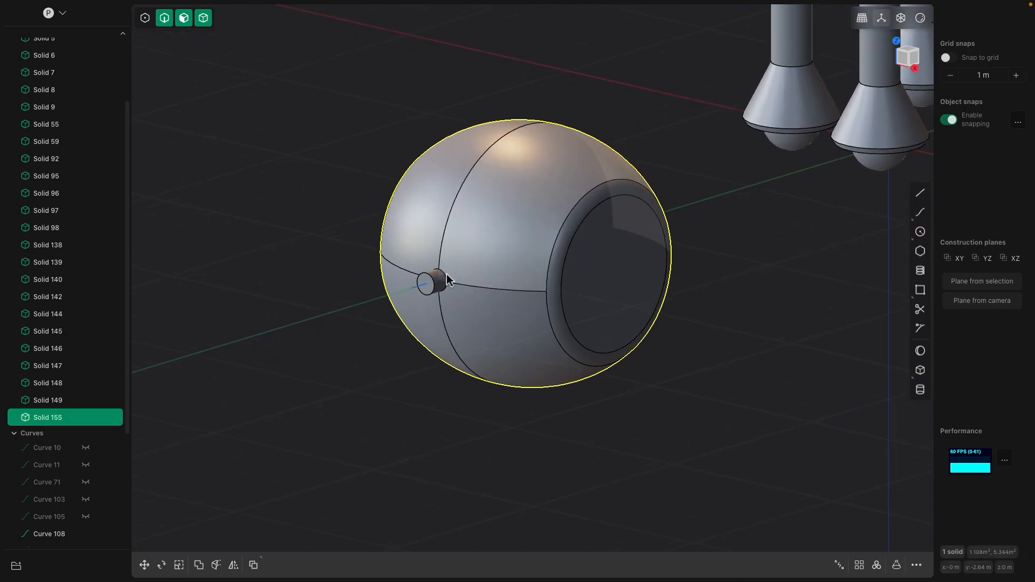
{"action": "scroll", "coordinate": [448, 280], "scroll_direction": "up", "scroll_amount": 4}
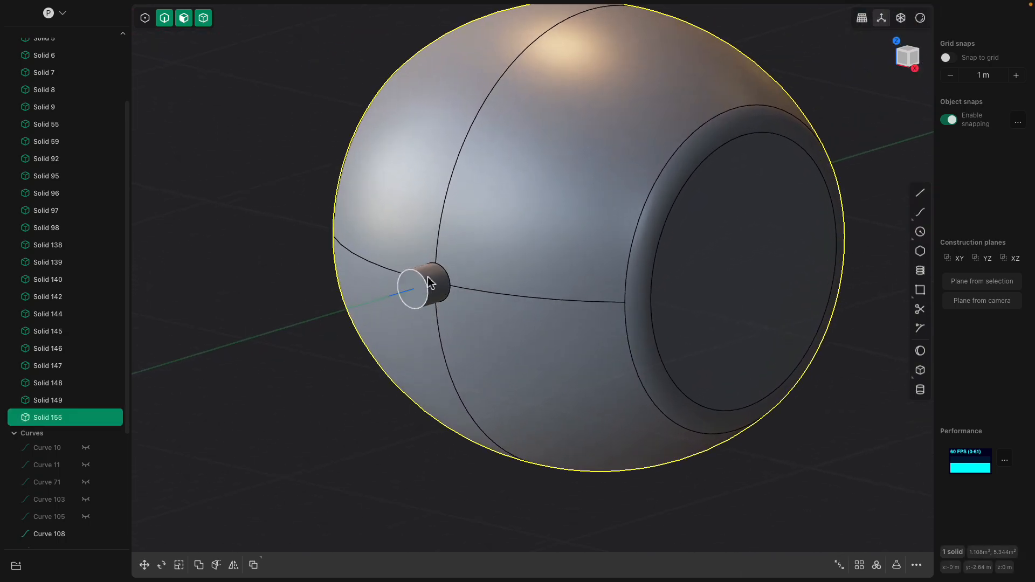
{"action": "left_click", "coordinate": [445, 270]}
{"action": "key", "text": "b"}
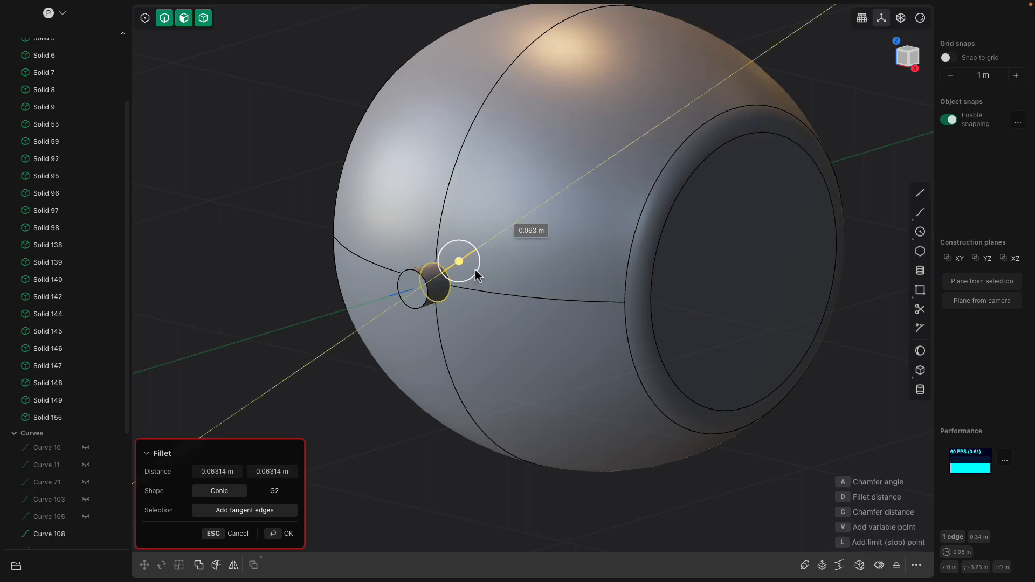
{"action": "key", "text": "Escape"}
- Cut an extra edge loop around the middle of the pipe's side face
{"action": "middle_click_drag", "start_coordinate": [491, 279], "coordinate": [517, 284]}
{"action": "scroll", "coordinate": [553, 298], "scroll_direction": "up", "scroll_amount": 3}
{"action": "middle_click_drag", "start_coordinate": [590, 317], "coordinate": [543, 305], "text": "shift"}
{"action": "left_click", "coordinate": [577, 296]}
{"action": "left_click", "coordinate": [550, 304]}
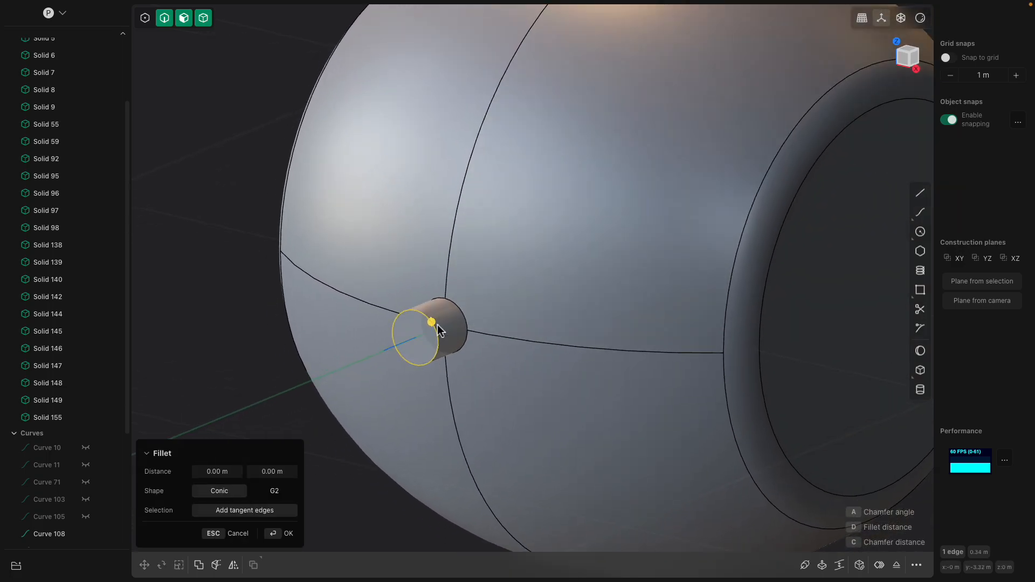
{"action": "scroll", "coordinate": [434, 325], "scroll_direction": "up", "scroll_amount": 2}
{"action": "key", "text": "ctrl+r"}
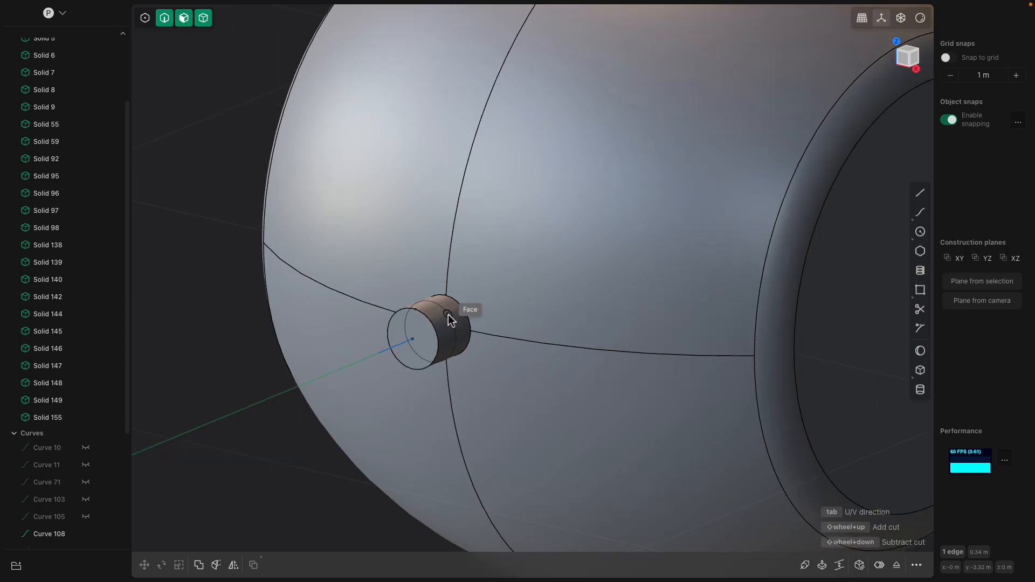
{"action": "left_click", "coordinate": [447, 314]}
- Fillet the pipe's outer end edge by about 0.048 m to round off its tip
{"action": "left_click", "coordinate": [434, 324]}
{"action": "mouse_move", "coordinate": [434, 326]}
{"action": "left_mouse_down"}
{"action": "mouse_move", "coordinate": [448, 337]}
{"action": "mouse_move", "coordinate": [449, 319]}
{"action": "mouse_move", "coordinate": [436, 327]}
{"action": "mouse_move", "coordinate": [434, 319]}
{"action": "left_mouse_up"}
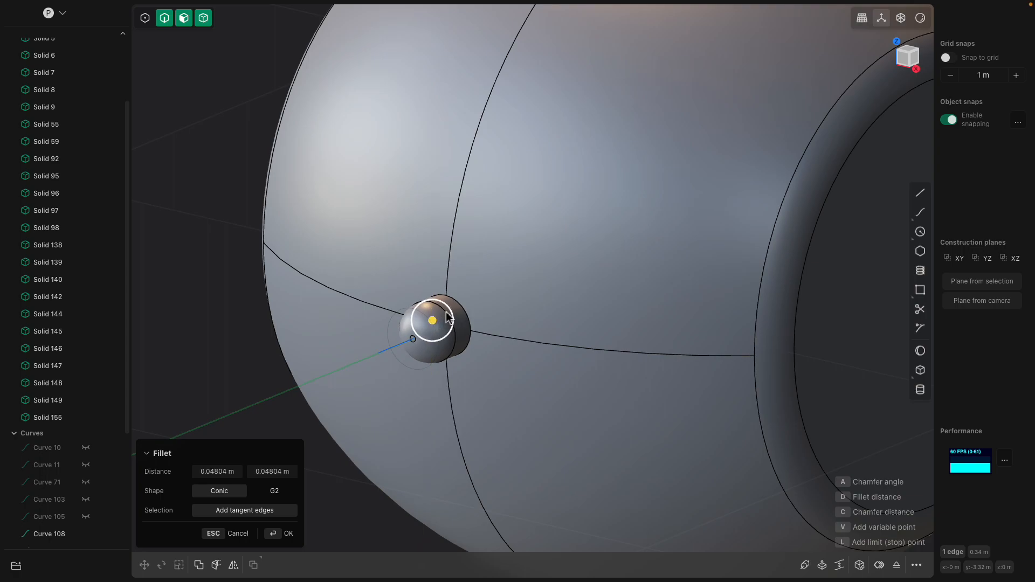
{"action": "key", "text": "Return"}
- Try to scale the pipe's rounded end face along the X axis by about 1.9
{"action": "left_click", "coordinate": [447, 327]}
{"action": "scroll", "coordinate": [447, 330], "scroll_direction": "up", "scroll_amount": 2}
{"action": "left_click_drag", "start_coordinate": [463, 325], "coordinate": [462, 329]}
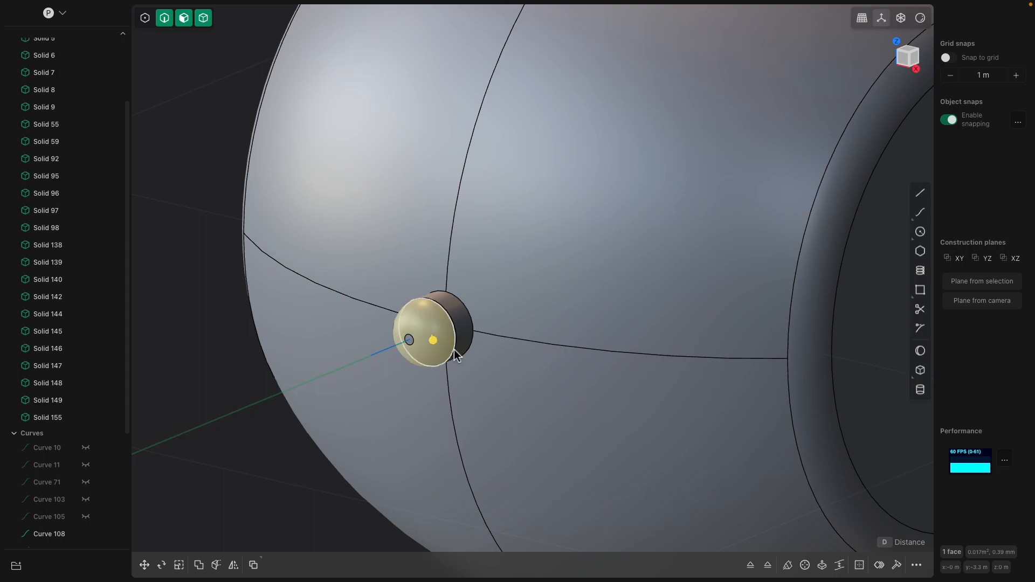
{"action": "key", "text": "s"}
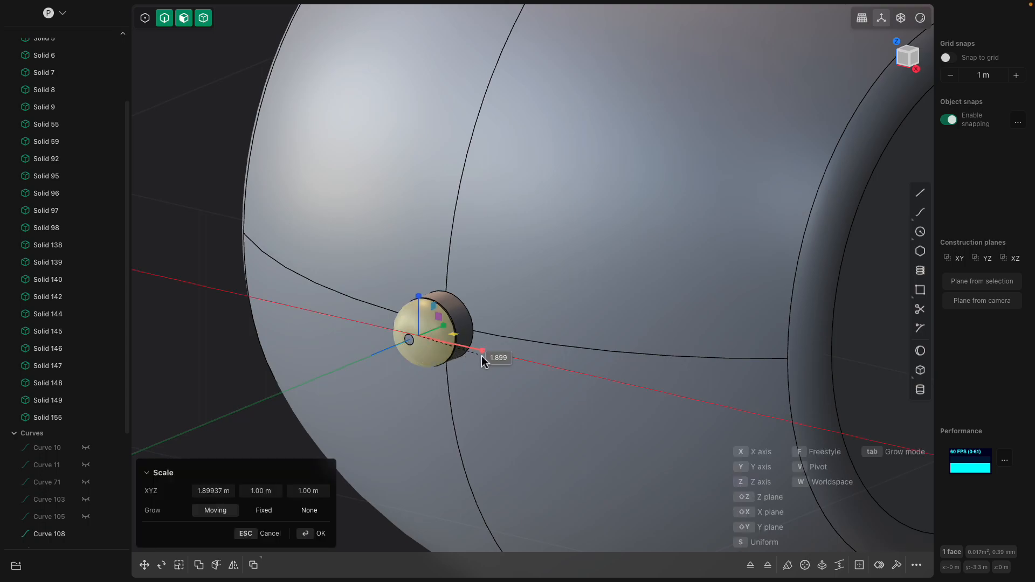
{"action": "key", "text": "Escape"}
{"action": "middle_click_drag", "start_coordinate": [464, 351], "coordinate": [532, 256]}
{"action": "scroll", "coordinate": [532, 257], "scroll_direction": "down", "scroll_amount": 2}
{"action": "left_click", "coordinate": [355, 330]}
{"action": "scroll", "coordinate": [224, 232], "scroll_direction": "down", "scroll_amount": 3}
{"action": "key", "text": "Escape"}
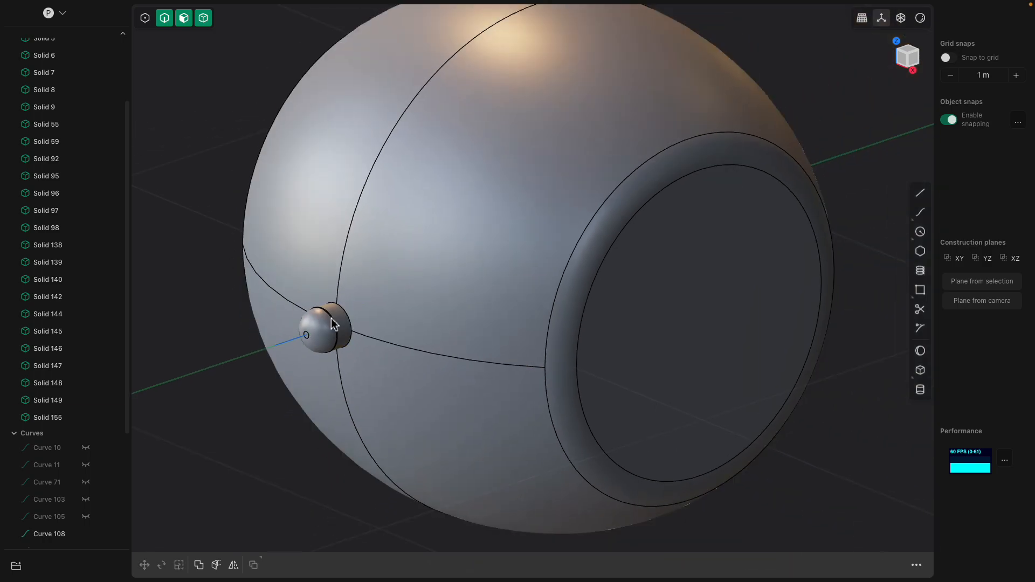
{"action": "left_click", "coordinate": [347, 328]}
{"action": "left_click", "coordinate": [346, 328]}
{"action": "left_click", "coordinate": [326, 330]}
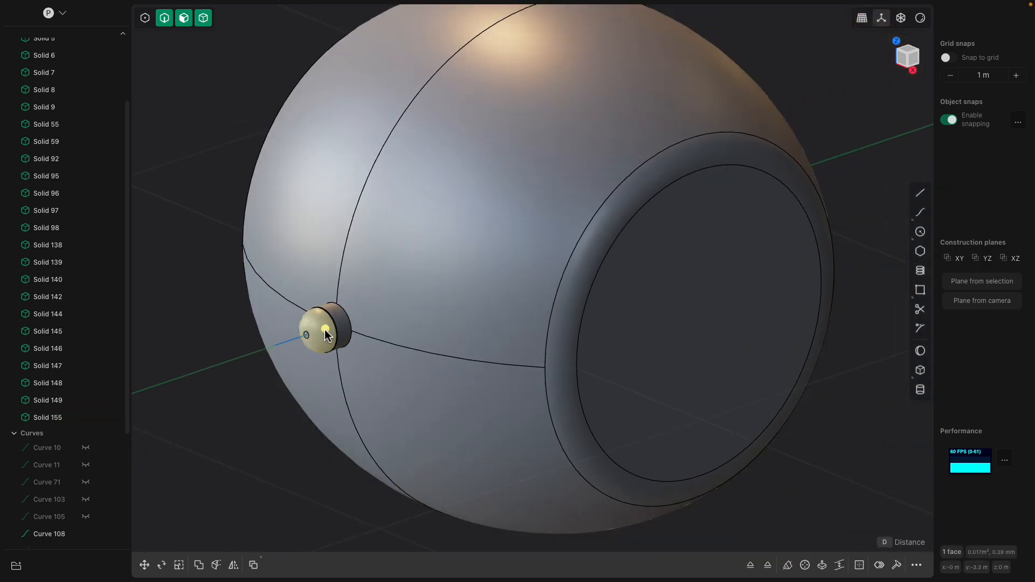
{"action": "scroll", "coordinate": [327, 331], "scroll_direction": "up", "scroll_amount": 1}
{"action": "scroll", "coordinate": [328, 332], "scroll_direction": "down", "scroll_amount": 3}
{"action": "middle_click_drag", "start_coordinate": [415, 339], "coordinate": [442, 315]}
- Undo the pipe's fillet, edge cut and end-face offset along with the cylinder deletion and curve hiding, and show the head solid again
{"action": "key", "text": "super+z"}
{"action": "key", "text": "super+z"}
{"action": "key", "text": "super+z"}
{"action": "key", "text": "super+z"}
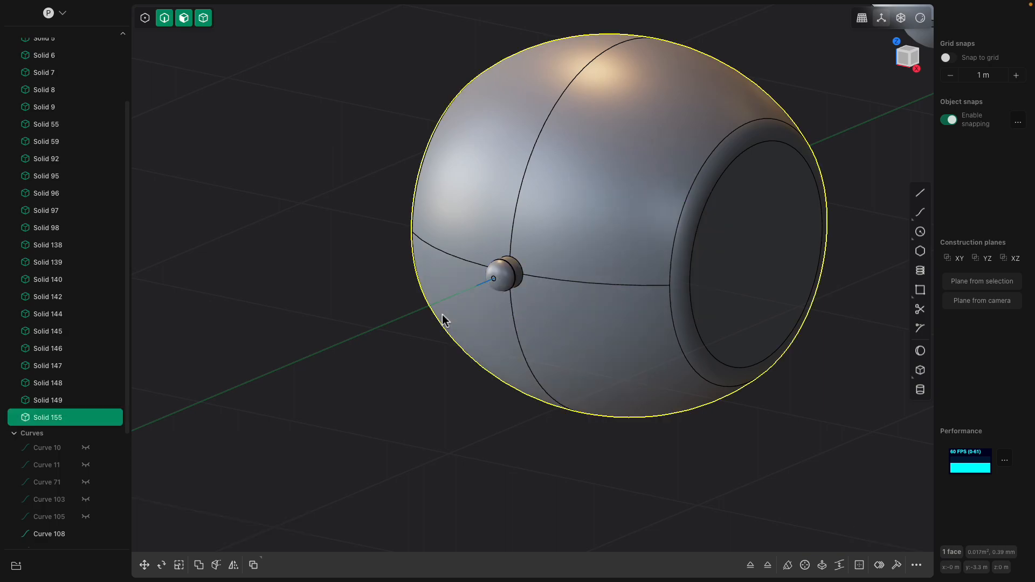
{"action": "key", "text": "super+z"}
{"action": "key", "text": "super+z"}
{"action": "key", "text": "super+z"}
{"action": "key", "text": "super+z"}
{"action": "key", "text": "super+z"}
{"action": "key", "text": "super+z"}
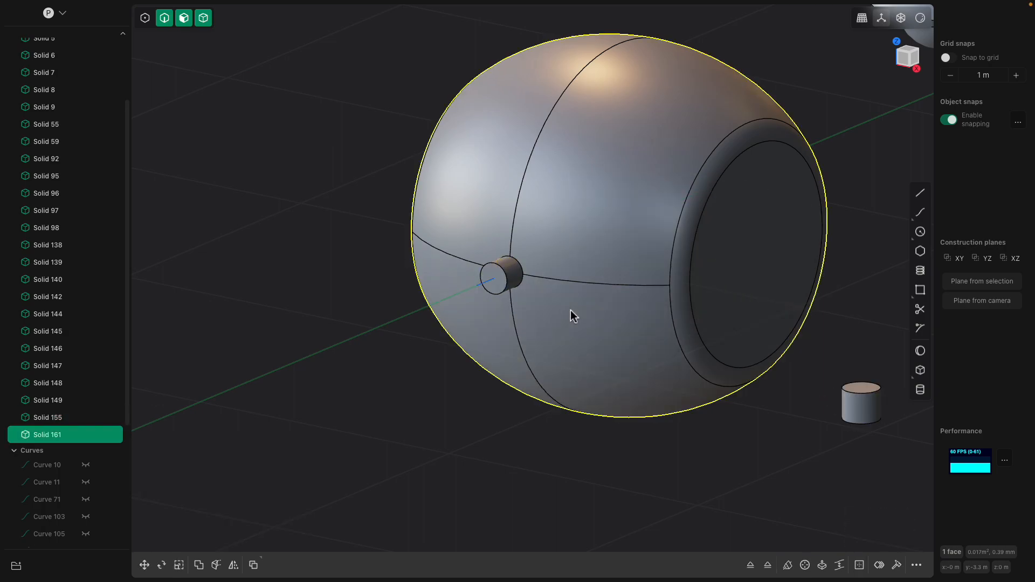
{"action": "key", "text": "super+z"}
{"action": "key", "text": "super+z"}
{"action": "key", "text": "super+z"}
{"action": "key", "text": "super+z"}
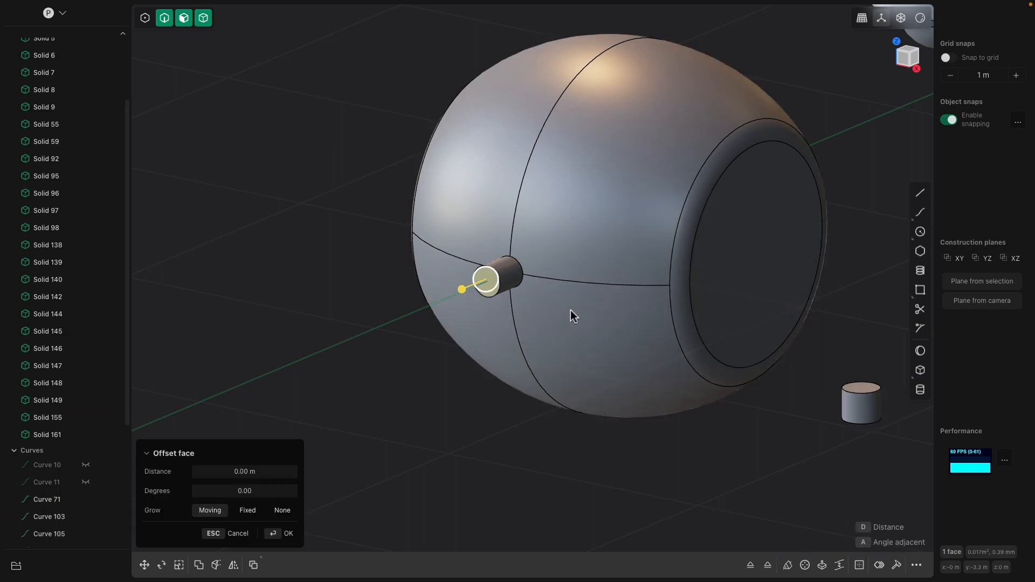
{"action": "key", "text": "super+z"}
{"action": "key", "text": "super+z"}
{"action": "key", "text": "super+z"}
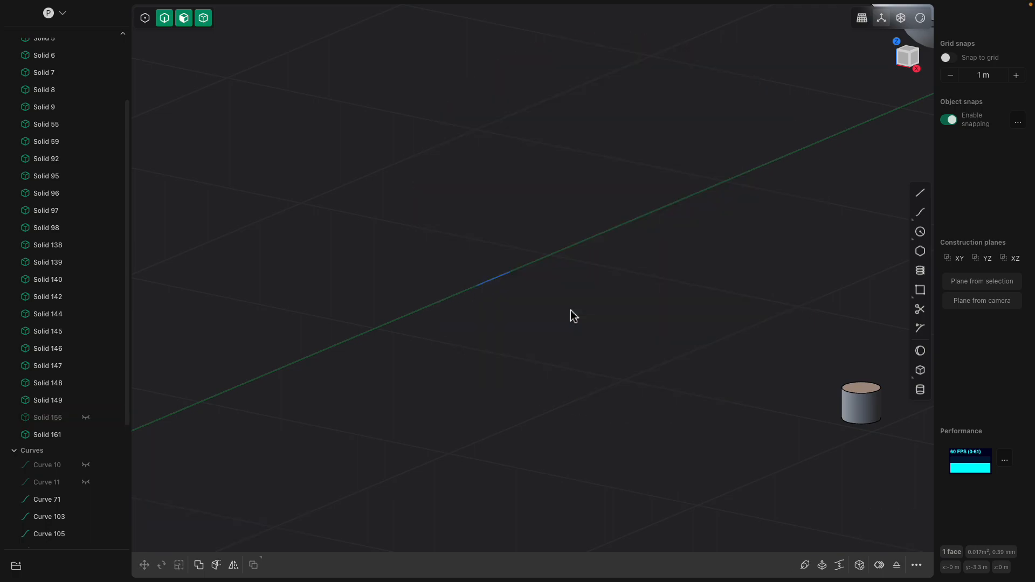
{"action": "left_click", "coordinate": [86, 417]}
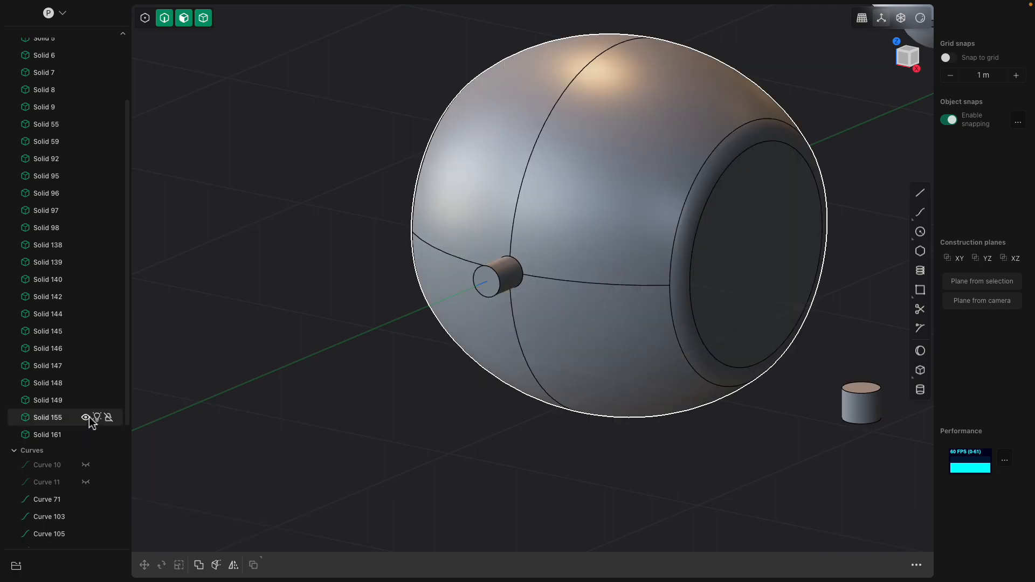
- Delete the pipe's protruding faces from the head
{"action": "left_click", "coordinate": [494, 282]}
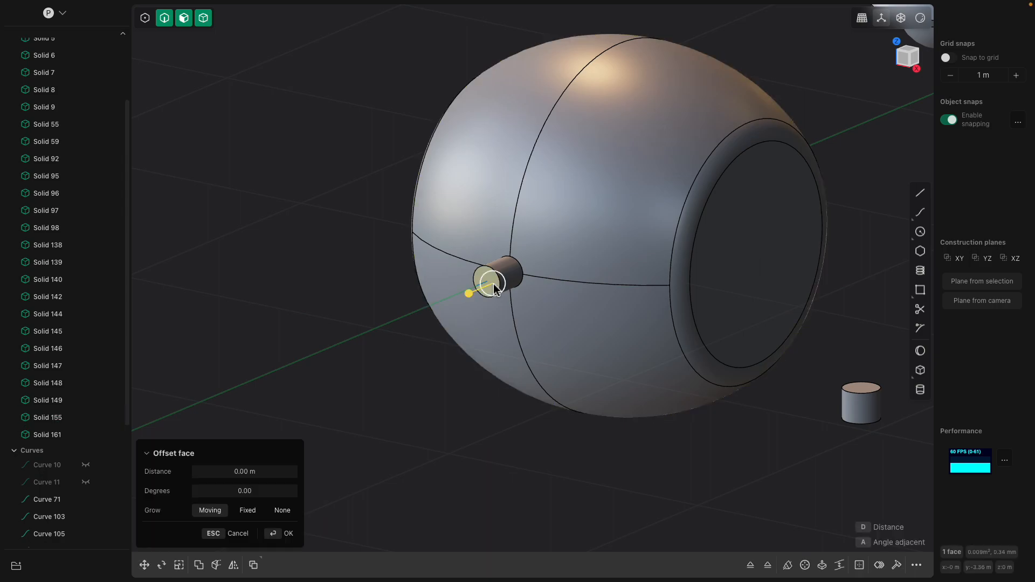
{"action": "left_click", "coordinate": [492, 283]}
{"action": "scroll", "coordinate": [493, 283], "scroll_direction": "up", "scroll_amount": 2}
{"action": "left_click", "coordinate": [517, 273], "text": "shift"}
{"action": "key", "text": "Delete"}
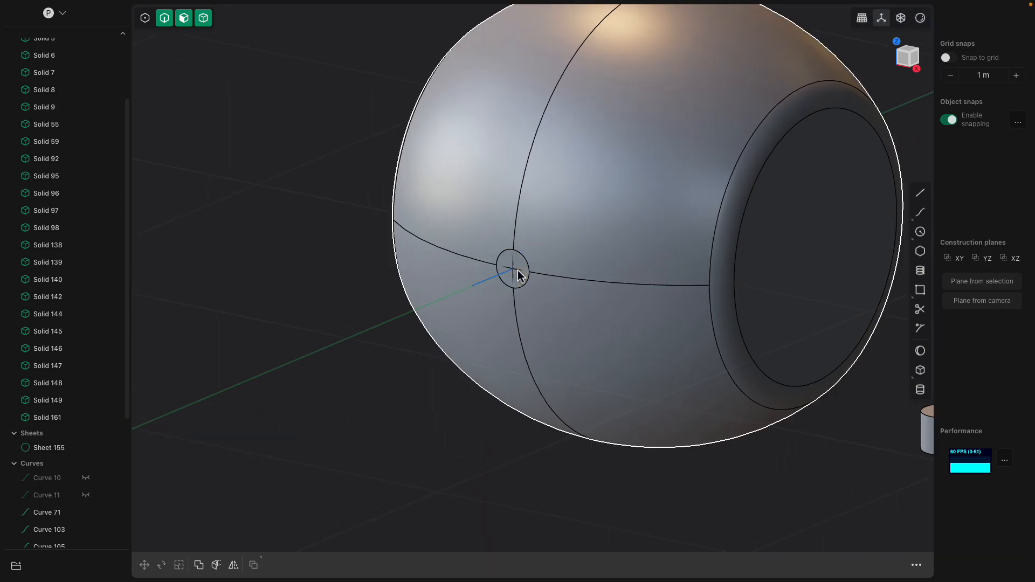
- Delete the circular face left on the head where the pipe was attached
{"action": "scroll", "coordinate": [519, 270], "scroll_direction": "up", "scroll_amount": 2}
{"action": "left_click", "coordinate": [520, 270]}
{"action": "left_click", "coordinate": [521, 270]}
{"action": "scroll", "coordinate": [528, 270], "scroll_direction": "up", "scroll_amount": 2}
{"action": "scroll", "coordinate": [530, 271], "scroll_direction": "up", "scroll_amount": 1}
{"action": "left_click_drag", "start_coordinate": [544, 256], "coordinate": [526, 269]}
{"action": "key", "text": "Escape"}
{"action": "scroll", "coordinate": [527, 293], "scroll_direction": "up", "scroll_amount": 3}
{"action": "scroll", "coordinate": [527, 294], "scroll_direction": "up", "scroll_amount": 2}
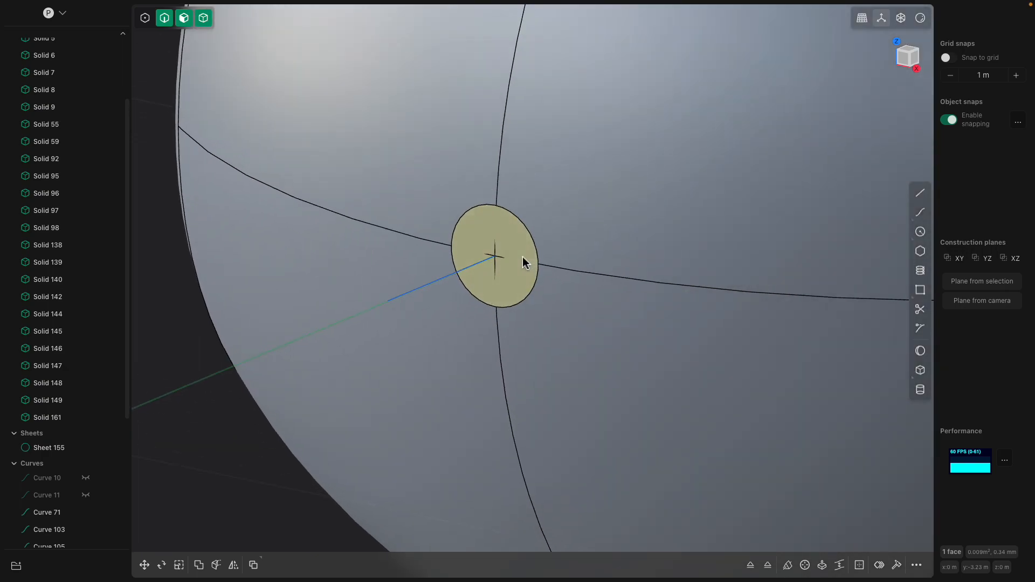
{"action": "left_click", "coordinate": [521, 263]}
{"action": "key", "text": "Escape"}
{"action": "key", "text": "Delete"}
- Delete the short straight path curve sticking out of the head where its seam lines cross
{"action": "left_click", "coordinate": [521, 261]}
{"action": "left_click", "coordinate": [489, 259]}
{"action": "scroll", "coordinate": [554, 311], "scroll_direction": "down", "scroll_amount": 2}
{"action": "scroll", "coordinate": [606, 351], "scroll_direction": "down", "scroll_amount": 5}
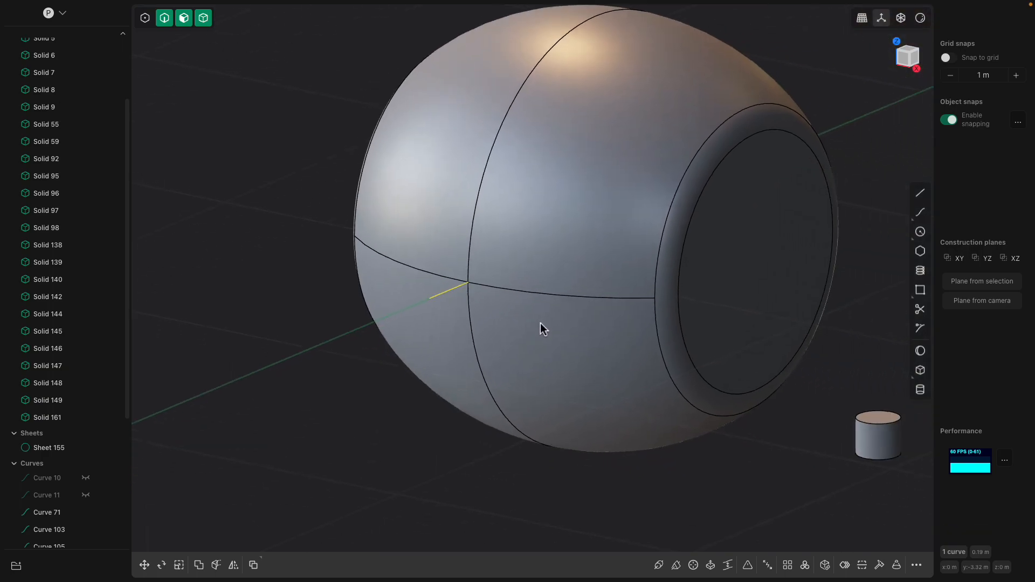
{"action": "left_click", "coordinate": [69, 447]}
{"action": "scroll", "coordinate": [70, 485], "scroll_direction": "down", "scroll_amount": 5}
{"action": "left_click", "coordinate": [393, 318]}
{"action": "key", "text": "o"}
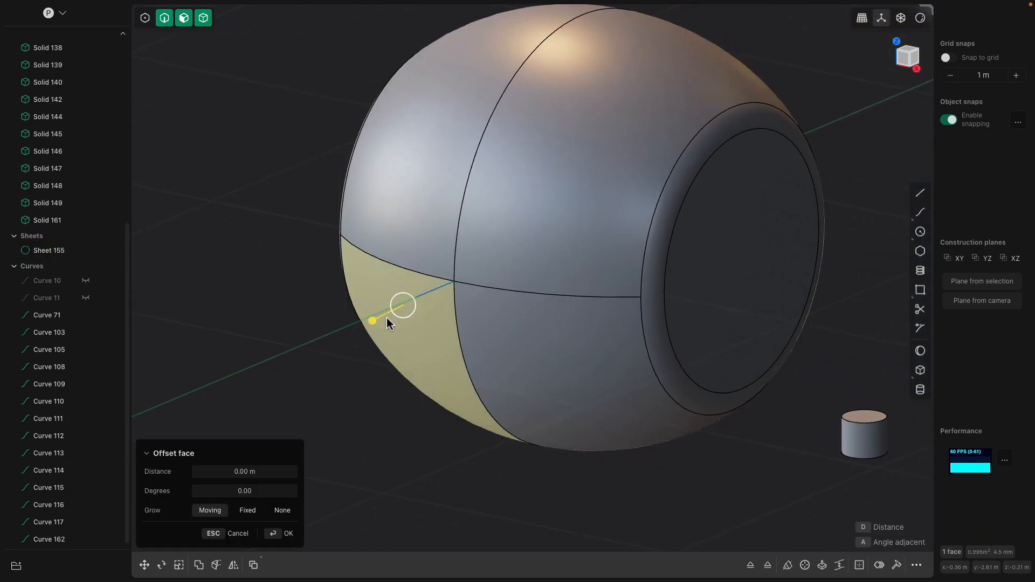
{"action": "key", "text": "Escape"}
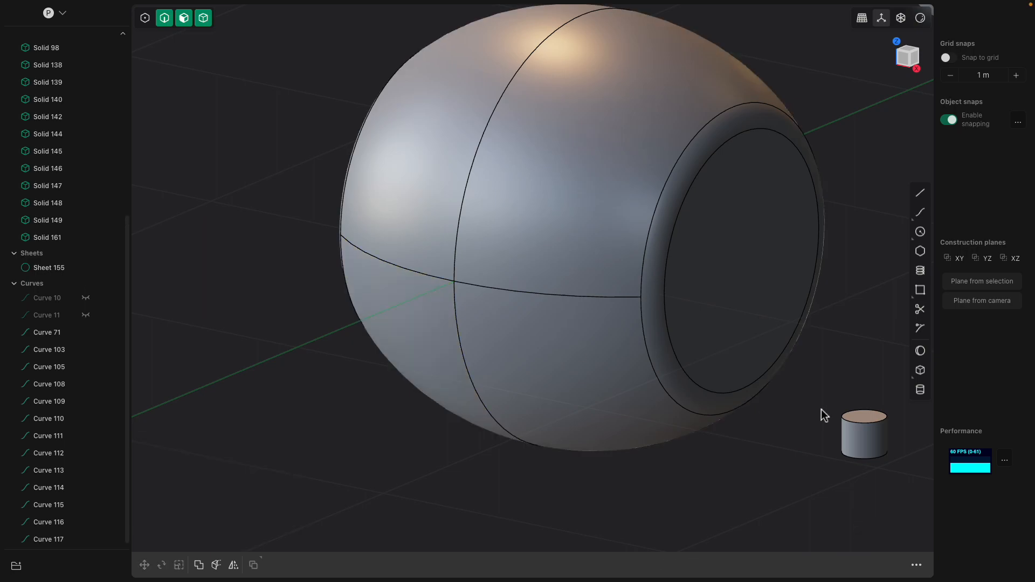
- Place the loose cylinder, referenced at its top face, onto the head near the crossing seam lines and flip its direction
{"action": "left_click", "coordinate": [870, 417]}
{"action": "middle_click_drag", "start_coordinate": [852, 413], "coordinate": [824, 405], "text": "shift"}
{"action": "scroll", "coordinate": [806, 395], "scroll_direction": "down", "scroll_amount": 3}
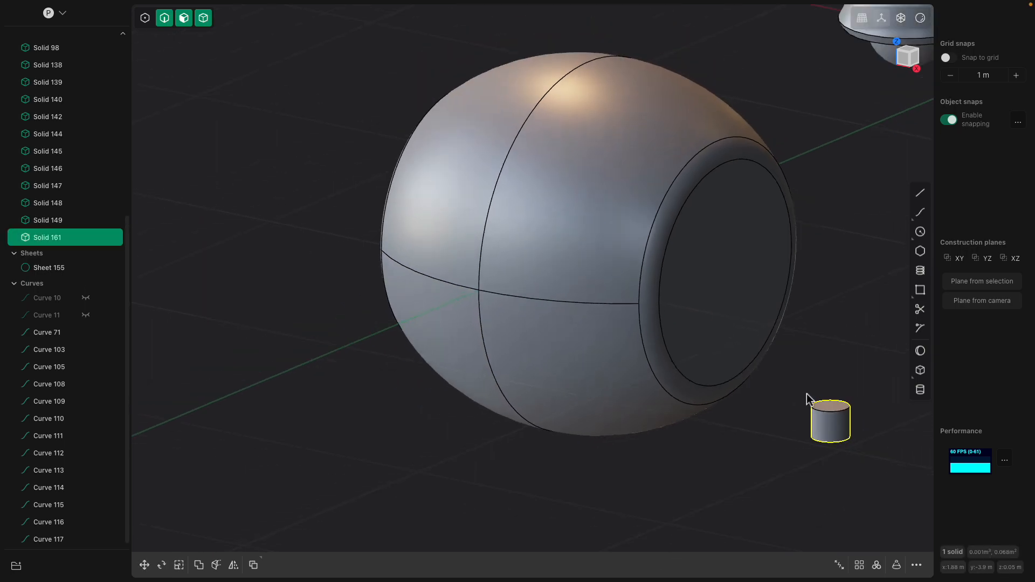
{"action": "key", "text": "ctrl+d"}
{"action": "left_click", "coordinate": [830, 407]}
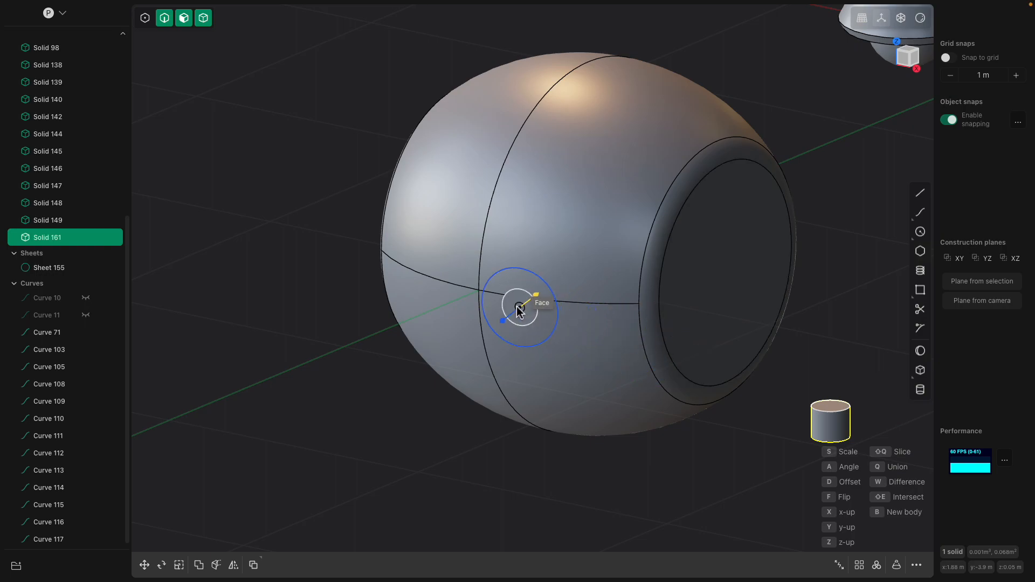
{"action": "key", "text": "f"}
{"action": "key", "text": "f"}
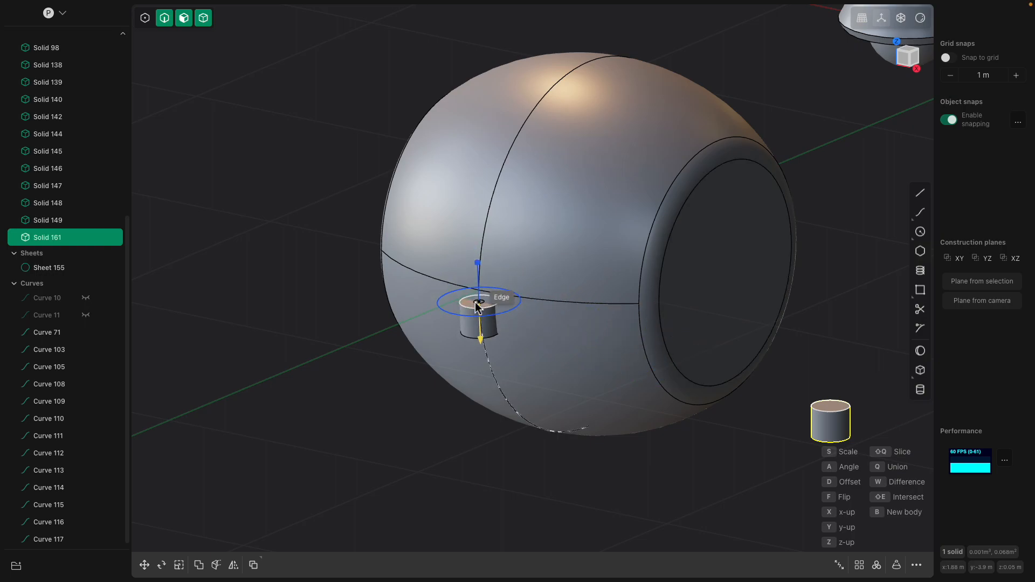
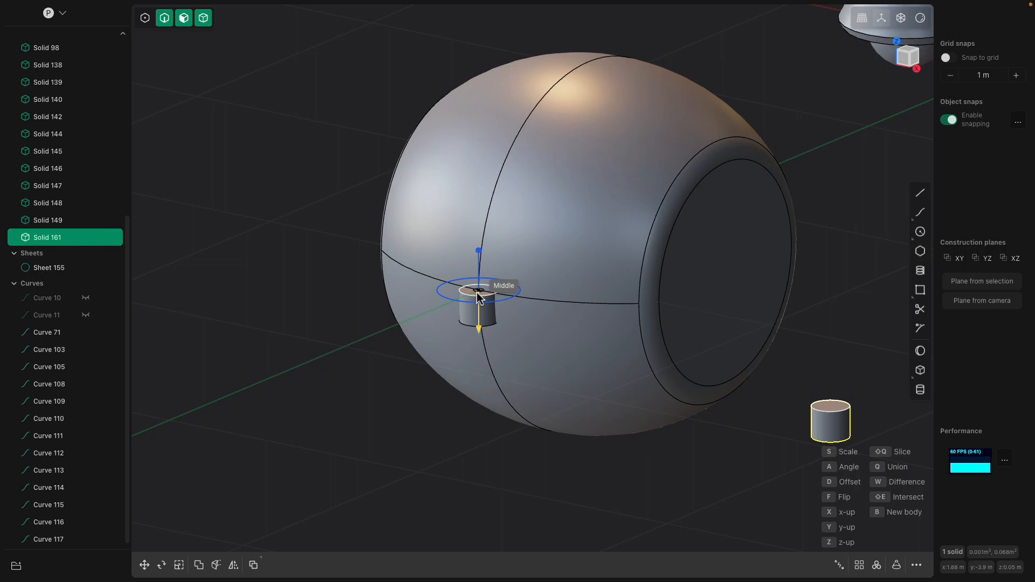
- Orient the cylinder along the Y axis and place it where the seam lines cross on the head
{"action": "key", "text": "y"}
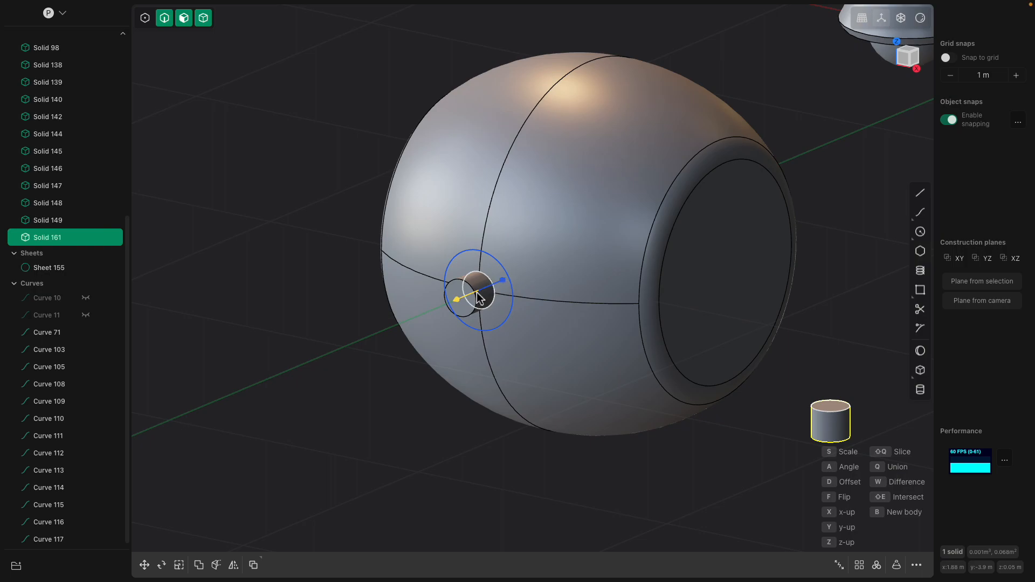
{"action": "left_click", "coordinate": [478, 297]}
{"action": "right_click_drag", "start_coordinate": [479, 297], "coordinate": [485, 294]}
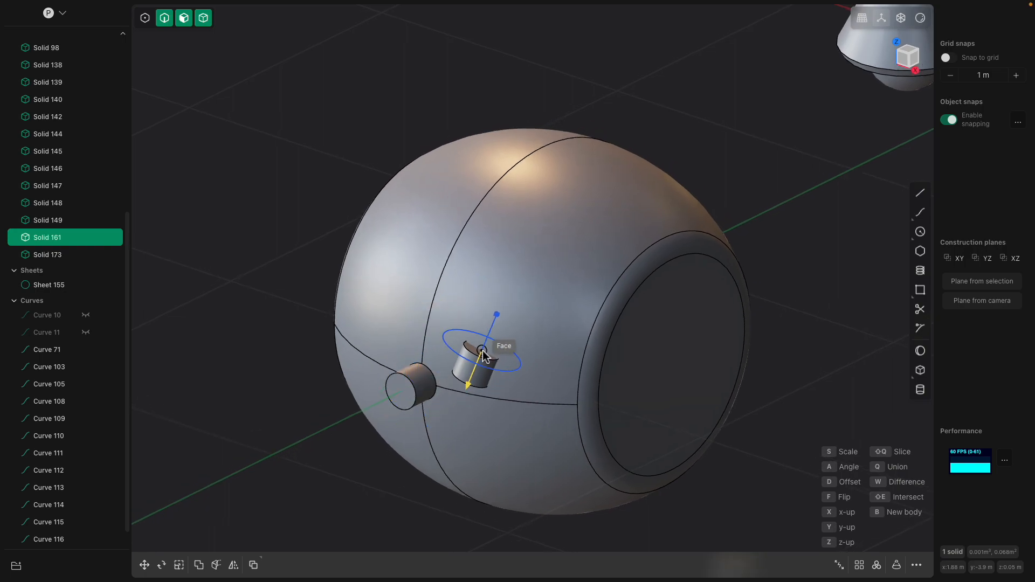
{"action": "key", "text": "Escape"}
- Move the placed cylinder outward along the Y axis until it is clear of the head
{"action": "scroll", "coordinate": [443, 371], "scroll_direction": "up", "scroll_amount": 3}
{"action": "left_click", "coordinate": [403, 395]}
{"action": "scroll", "coordinate": [411, 397], "scroll_direction": "up", "scroll_amount": 6}
{"action": "middle_click_drag", "start_coordinate": [413, 398], "coordinate": [544, 344]}
{"action": "scroll", "coordinate": [373, 415], "scroll_direction": "down", "scroll_amount": 2}
{"action": "key", "text": "g"}
{"action": "left_click_drag", "start_coordinate": [371, 370], "coordinate": [318, 390]}
{"action": "middle_click_drag", "start_coordinate": [332, 359], "coordinate": [729, 354], "text": "shift"}
{"action": "middle_click_drag", "start_coordinate": [253, 295], "coordinate": [215, 291]}
{"action": "scroll", "coordinate": [220, 229], "scroll_direction": "up", "scroll_amount": 2}
{"action": "middle_click_drag", "start_coordinate": [219, 229], "coordinate": [277, 228], "text": "shift"}
{"action": "key", "text": "Return"}
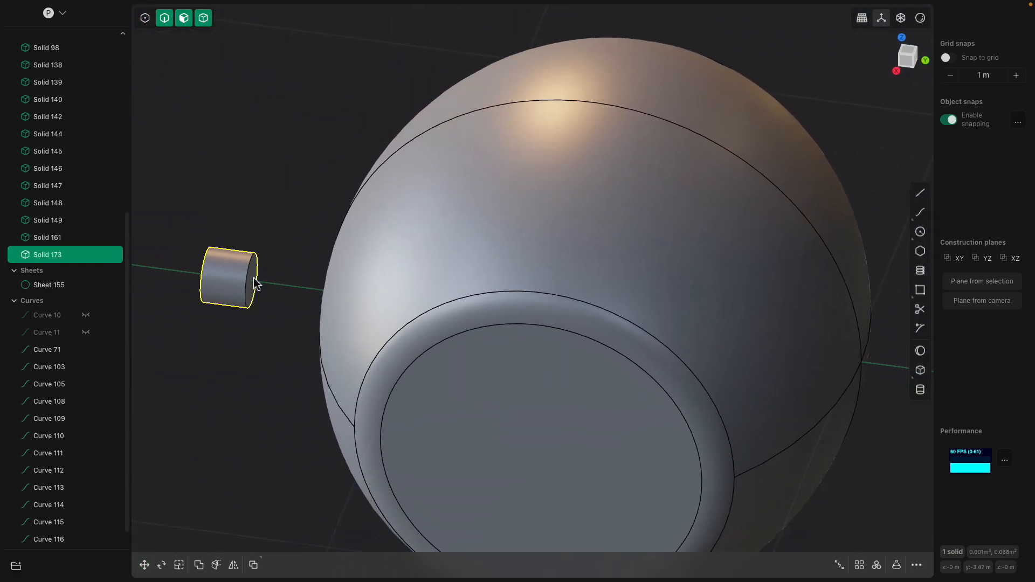
- Offset the cylinder's inner end face toward the head to lengthen it up to the head's surface
{"action": "left_click", "coordinate": [254, 279]}
{"action": "left_click_drag", "start_coordinate": [294, 284], "coordinate": [362, 295]}
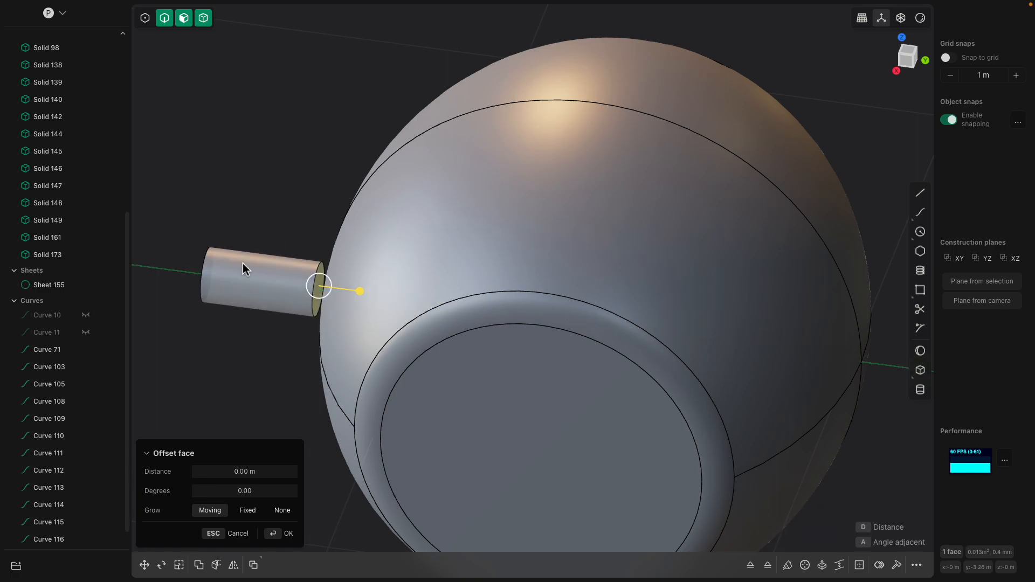
{"action": "left_click", "coordinate": [243, 264]}
{"action": "scroll", "coordinate": [244, 264], "scroll_direction": "down", "scroll_amount": 2}
{"action": "middle_click_drag", "start_coordinate": [245, 264], "coordinate": [423, 298]}
{"action": "key", "text": "g"}
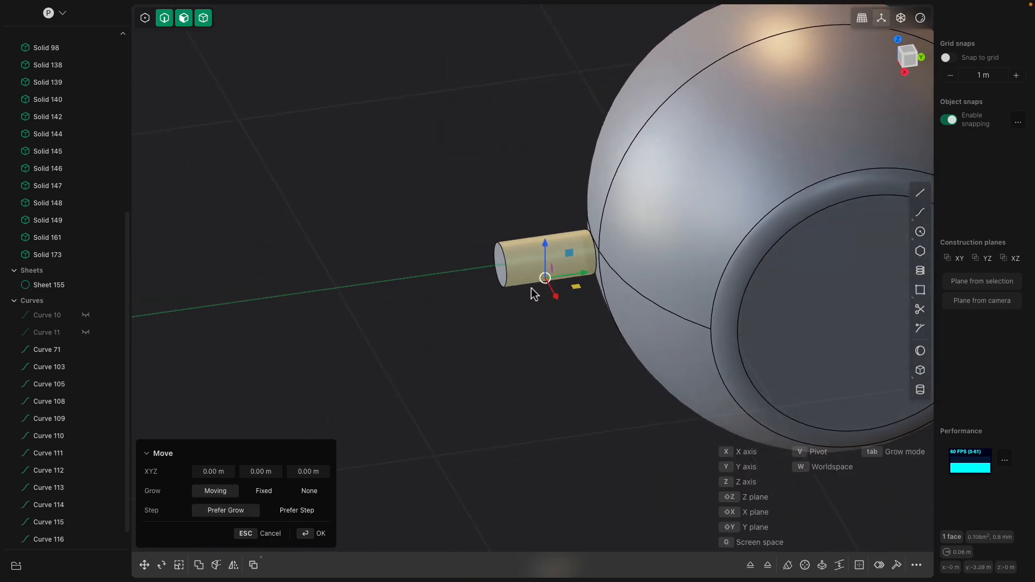
{"action": "key", "text": "Return"}
{"action": "key", "text": "Escape"}
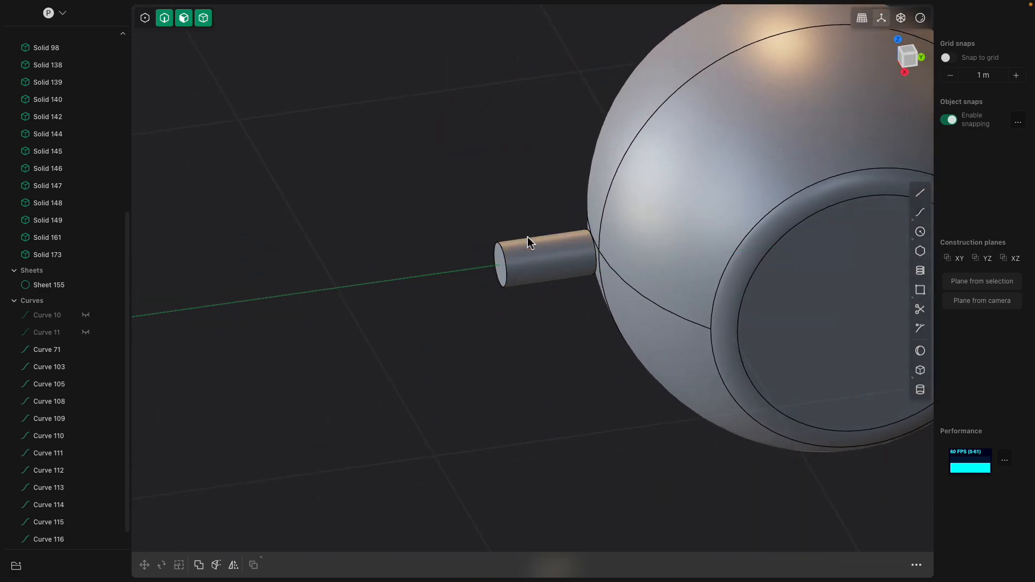
- Move the lengthened cylinder along the Y axis so its inner end sinks into the head
{"action": "middle_click_drag", "start_coordinate": [529, 244], "coordinate": [504, 258], "text": "shift"}
{"action": "left_click", "coordinate": [490, 266]}
{"action": "key", "text": "g"}
{"action": "left_click_drag", "start_coordinate": [558, 265], "coordinate": [575, 262]}
{"action": "key", "text": "Return"}
{"action": "left_click", "coordinate": [465, 177]}
{"action": "middle_click_drag", "start_coordinate": [465, 177], "coordinate": [326, 369]}
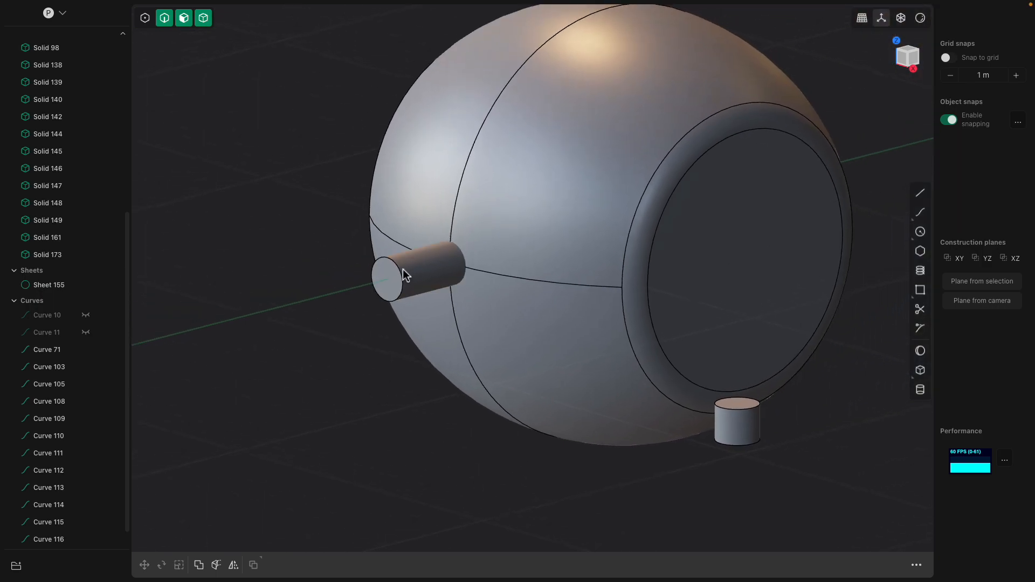
- Join the cylinder and the head sheet into one body with a Boolean union
{"action": "left_click", "coordinate": [402, 268]}
{"action": "middle_click_drag", "start_coordinate": [466, 271], "coordinate": [391, 324], "text": "shift"}
{"action": "left_click", "coordinate": [405, 280]}
{"action": "left_click", "coordinate": [367, 317]}
{"action": "left_click", "coordinate": [405, 280], "text": "shift"}
{"action": "key", "text": "q"}
{"action": "key", "text": "q"}
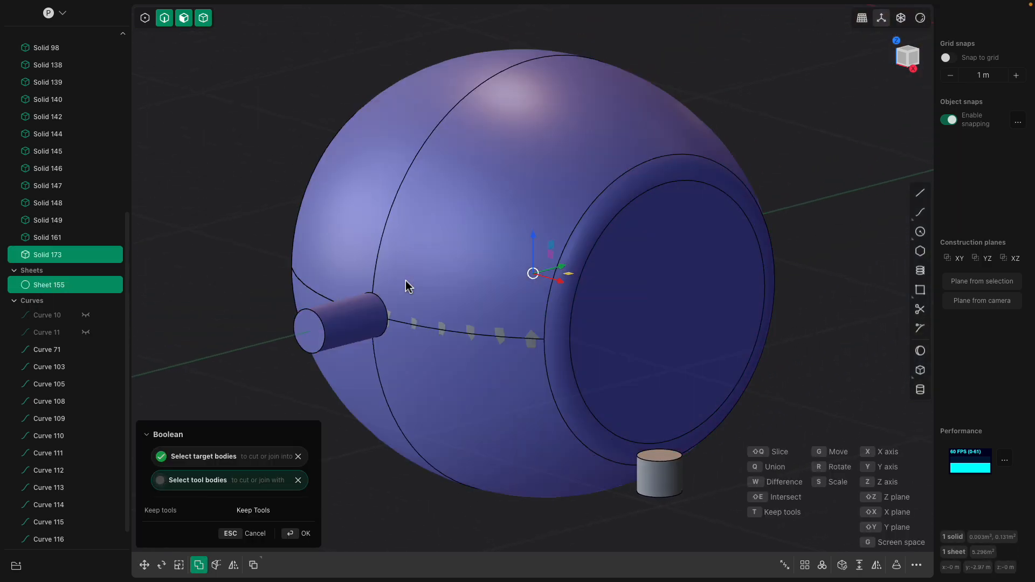
{"action": "key", "text": "Return"}
- Fillet the edge loop where the cylinder meets the head with a small radius
{"action": "left_click", "coordinate": [264, 217]}
{"action": "scroll", "coordinate": [380, 310], "scroll_direction": "up", "scroll_amount": 3}
{"action": "left_click", "coordinate": [386, 302]}
{"action": "left_click", "coordinate": [385, 302]}
{"action": "key", "text": "b"}
{"action": "scroll", "coordinate": [384, 302], "scroll_direction": "up", "scroll_amount": 3}
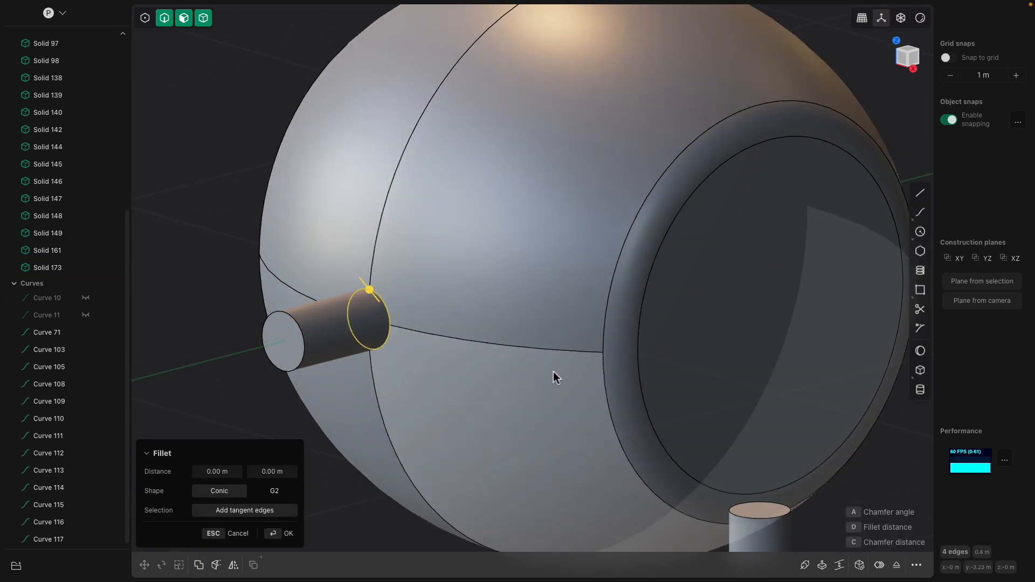
{"action": "scroll", "coordinate": [350, 284], "scroll_direction": "up", "scroll_amount": 2}
{"action": "left_click_drag", "start_coordinate": [372, 290], "coordinate": [370, 283]}
- Cut the cylinder's side face with a ring edge around its circumference, closer to the head than to the free end
{"action": "left_click", "coordinate": [316, 321]}
{"action": "left_click", "coordinate": [285, 327]}
{"action": "left_click", "coordinate": [319, 326]}
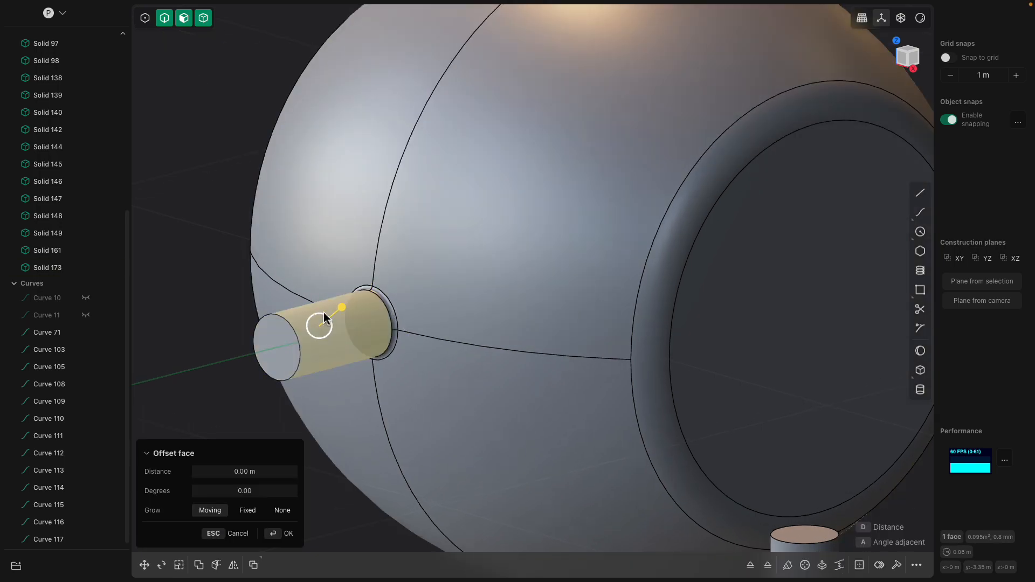
{"action": "key", "text": "ctrl+r"}
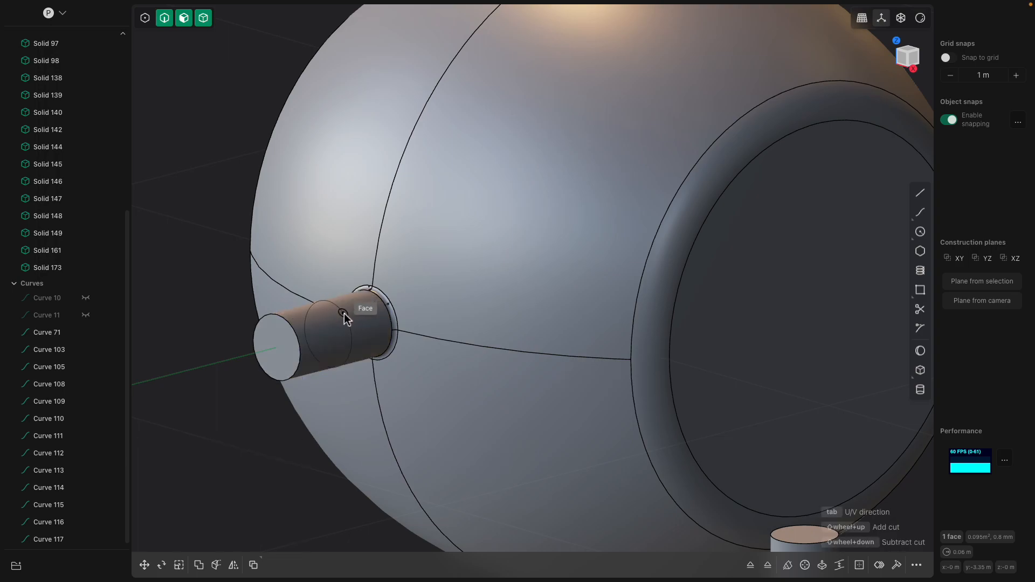
{"action": "left_click", "coordinate": [361, 317]}
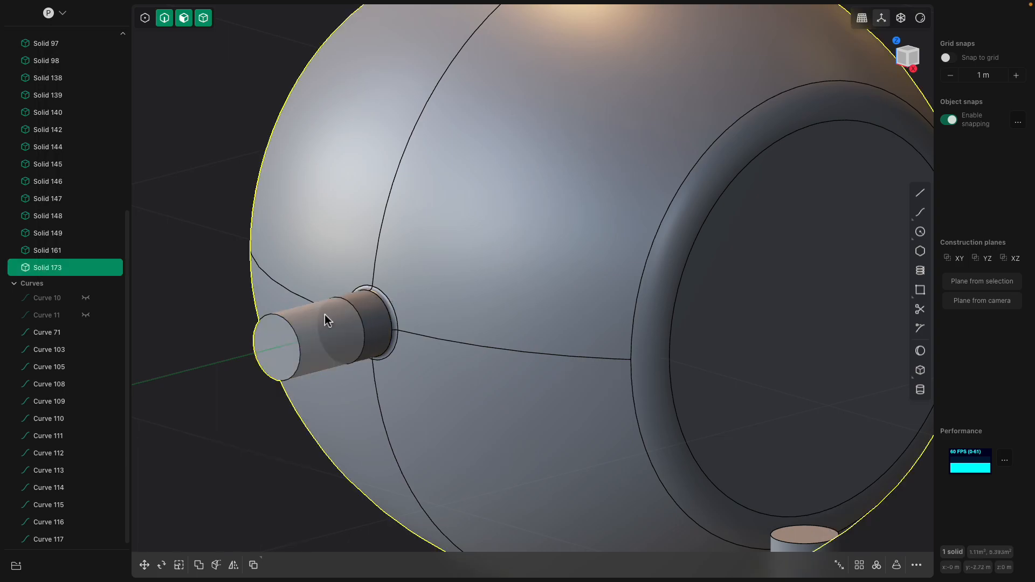
- Fillet the cylinder's free end edge by 0.0639 m to round it into a dome
{"action": "left_click", "coordinate": [282, 349]}
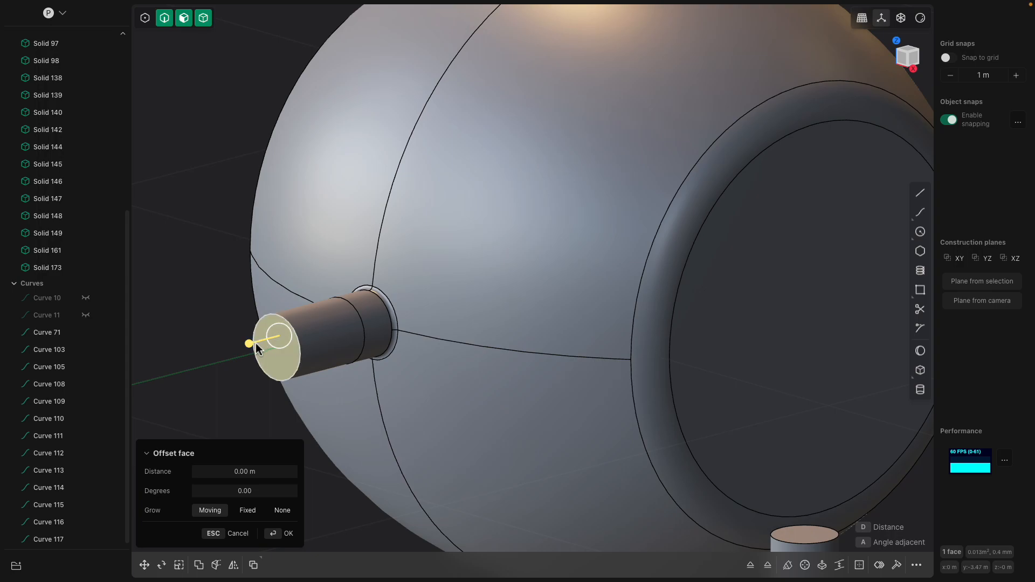
{"action": "left_click", "coordinate": [291, 326]}
{"action": "mouse_move", "coordinate": [289, 325]}
{"action": "left_mouse_down"}
{"action": "mouse_move", "coordinate": [306, 323]}
{"action": "mouse_move", "coordinate": [287, 321]}
{"action": "left_mouse_up"}
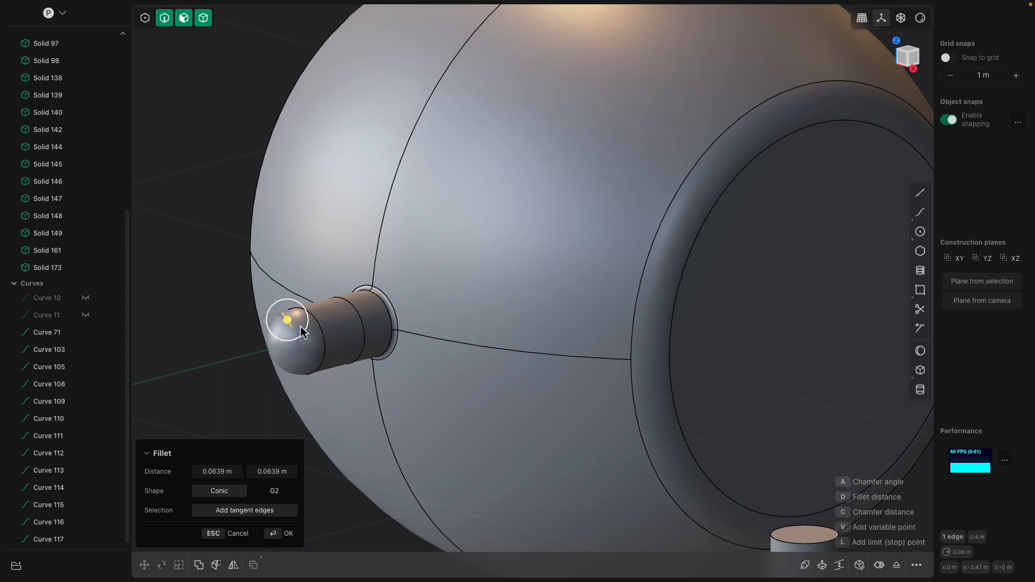
{"action": "left_click", "coordinate": [279, 344]}
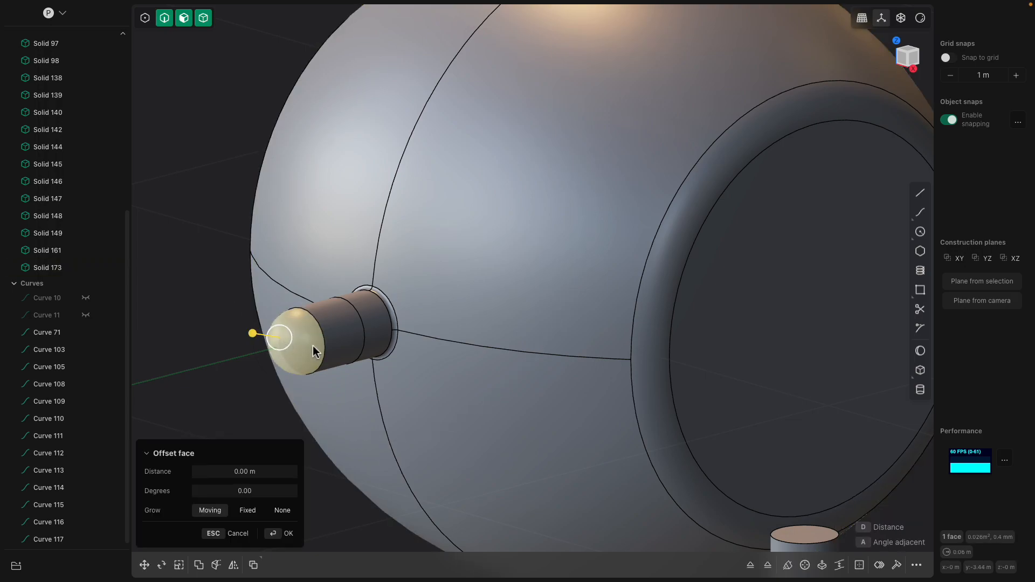
{"action": "left_click", "coordinate": [335, 339], "text": "shift"}
{"action": "middle_click_drag", "start_coordinate": [335, 338], "coordinate": [345, 308]}
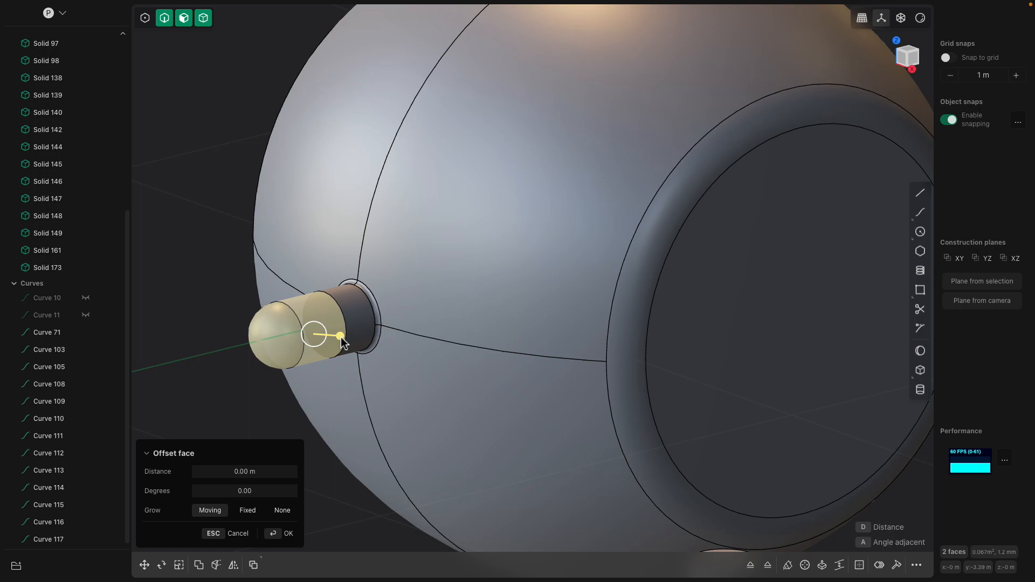
{"action": "left_click", "coordinate": [238, 319]}
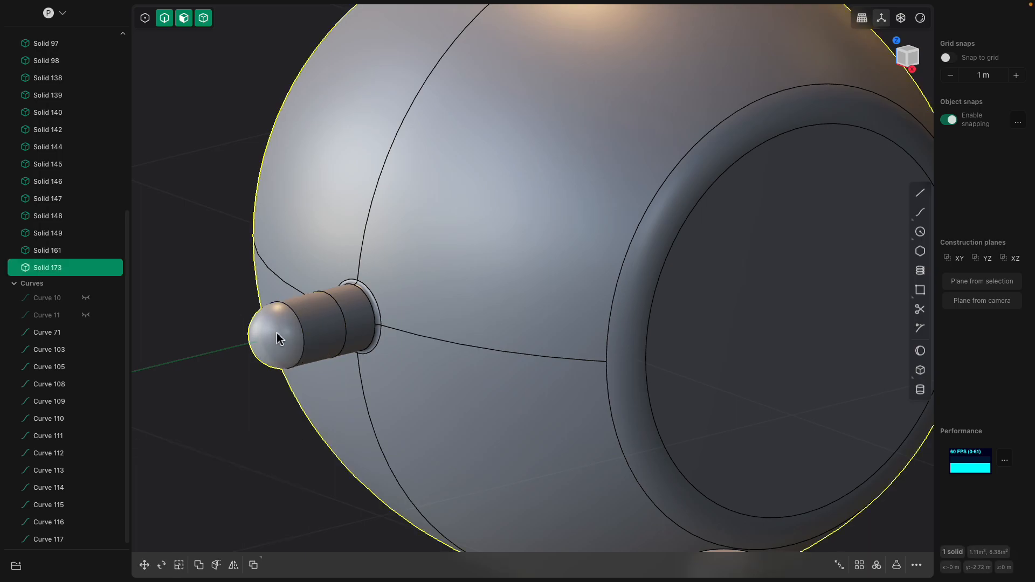
- Scale the domed end face of the nose to 1.4532 along the X axis, widening it into a cap
{"action": "left_click", "coordinate": [272, 331]}
{"action": "left_click_drag", "start_coordinate": [272, 333], "coordinate": [267, 328]}
{"action": "scroll", "coordinate": [262, 317], "scroll_direction": "down", "scroll_amount": 2}
{"action": "left_click", "coordinate": [281, 308]}
{"action": "middle_click_drag", "start_coordinate": [282, 308], "coordinate": [308, 315]}
{"action": "key", "text": "s"}
{"action": "left_click_drag", "start_coordinate": [348, 346], "coordinate": [362, 360]}
{"action": "scroll", "coordinate": [312, 329], "scroll_direction": "down", "scroll_amount": 2}
{"action": "middle_click_drag", "start_coordinate": [313, 328], "coordinate": [397, 334]}
{"action": "left_click_drag", "start_coordinate": [540, 385], "coordinate": [544, 386]}
{"action": "middle_click_drag", "start_coordinate": [544, 386], "coordinate": [450, 350]}
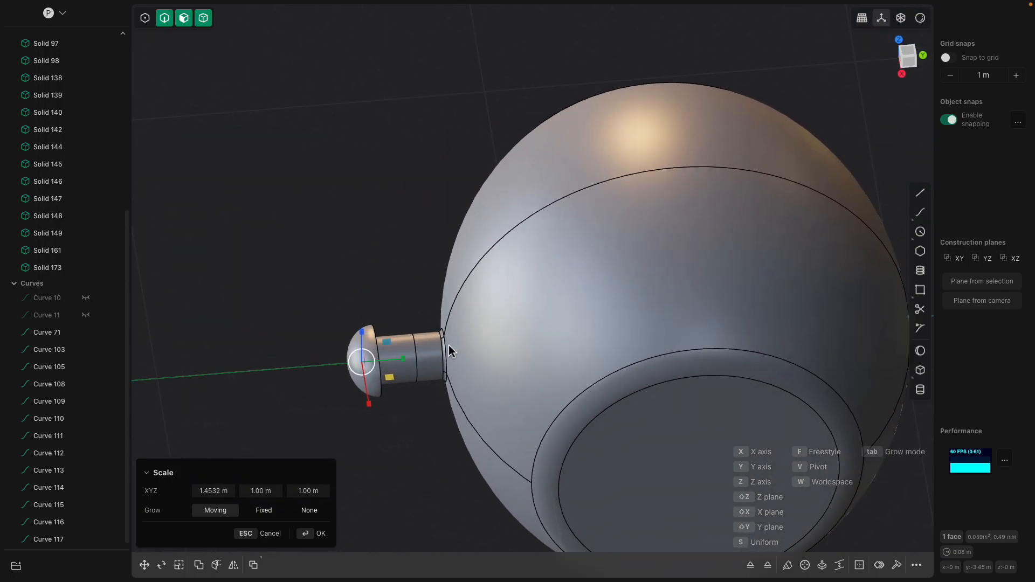
{"action": "scroll", "coordinate": [438, 341], "scroll_direction": "up", "scroll_amount": 2}
{"action": "left_click", "coordinate": [911, 57]}
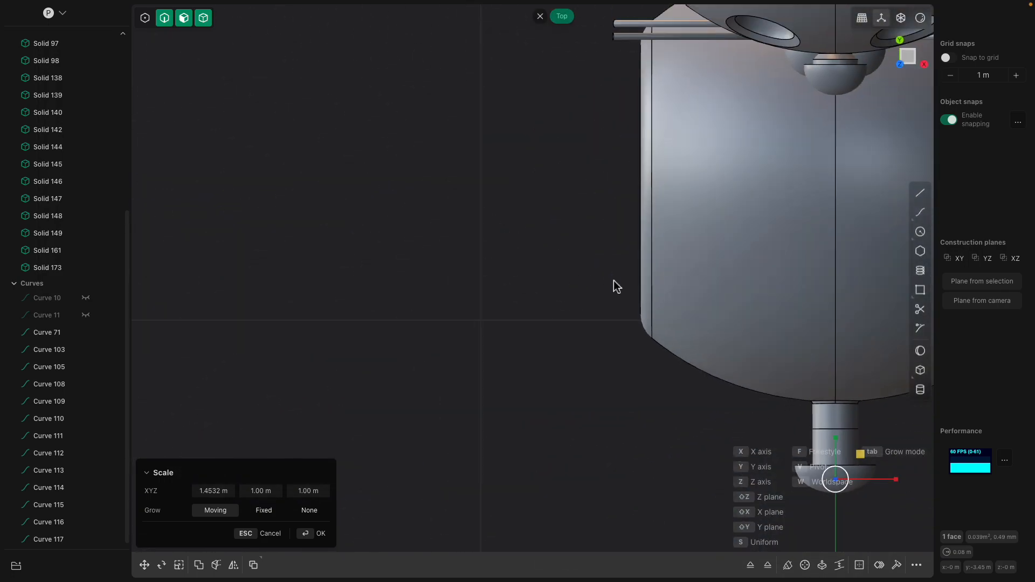
{"action": "key", "text": "o"}
{"action": "scroll", "coordinate": [484, 340], "scroll_direction": "up", "scroll_amount": 5}
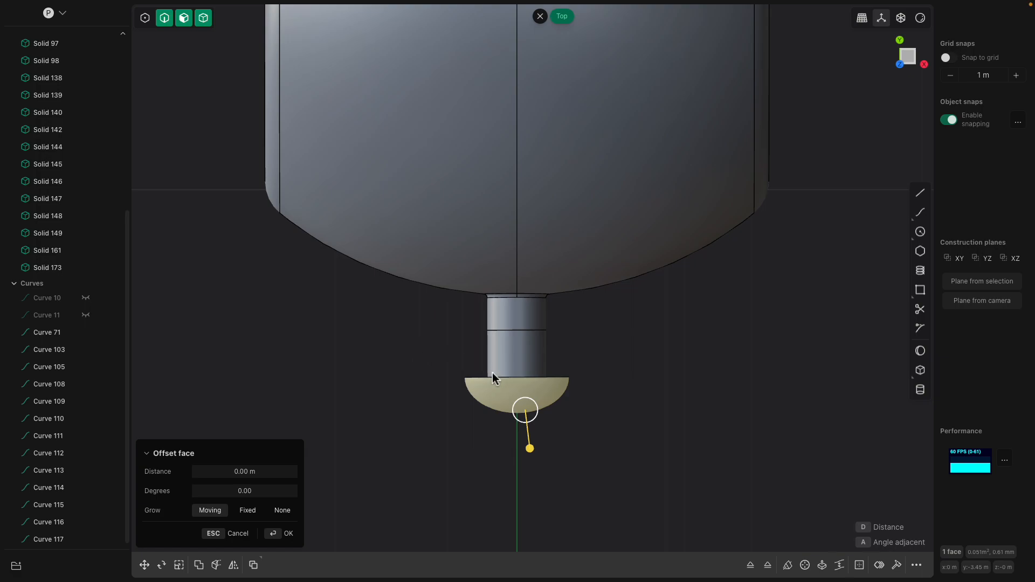
{"action": "middle_click_drag", "start_coordinate": [505, 374], "coordinate": [408, 197]}
{"action": "left_click", "coordinate": [443, 164]}
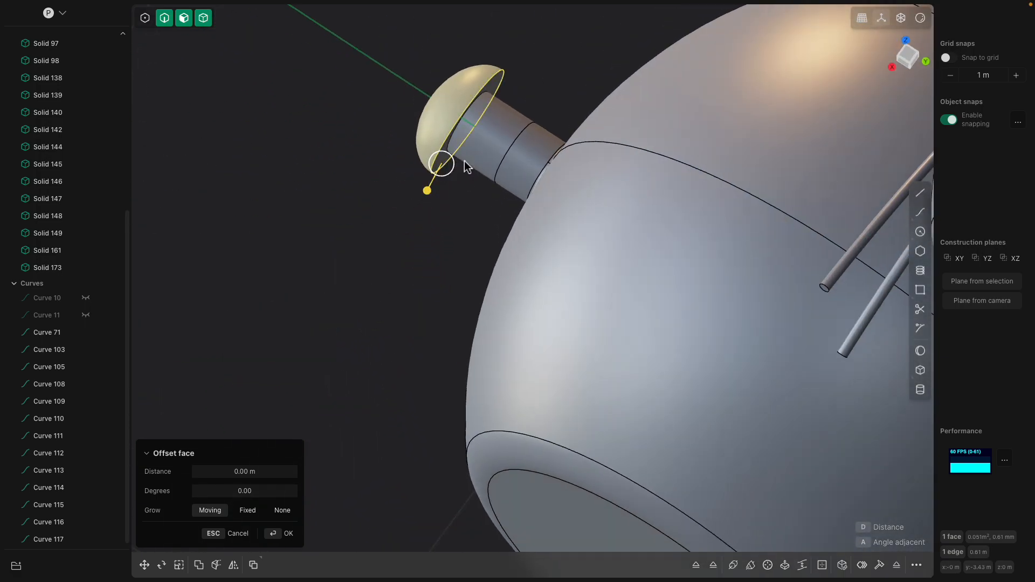
{"action": "left_click", "coordinate": [474, 161]}
{"action": "middle_click_drag", "start_coordinate": [489, 168], "coordinate": [502, 164]}
{"action": "key", "text": "s"}
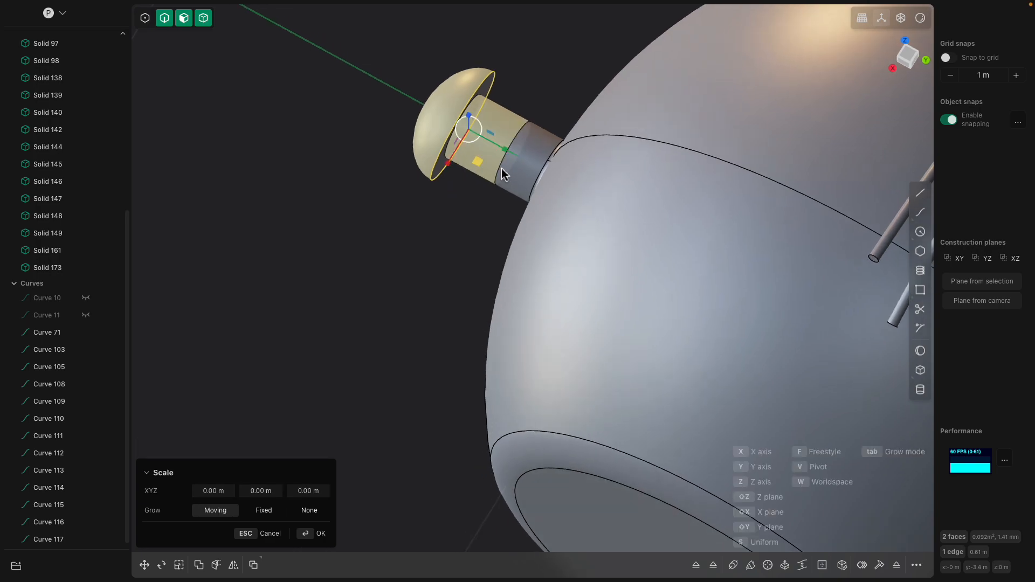
{"action": "key", "text": "Escape"}
{"action": "key", "text": "g"}
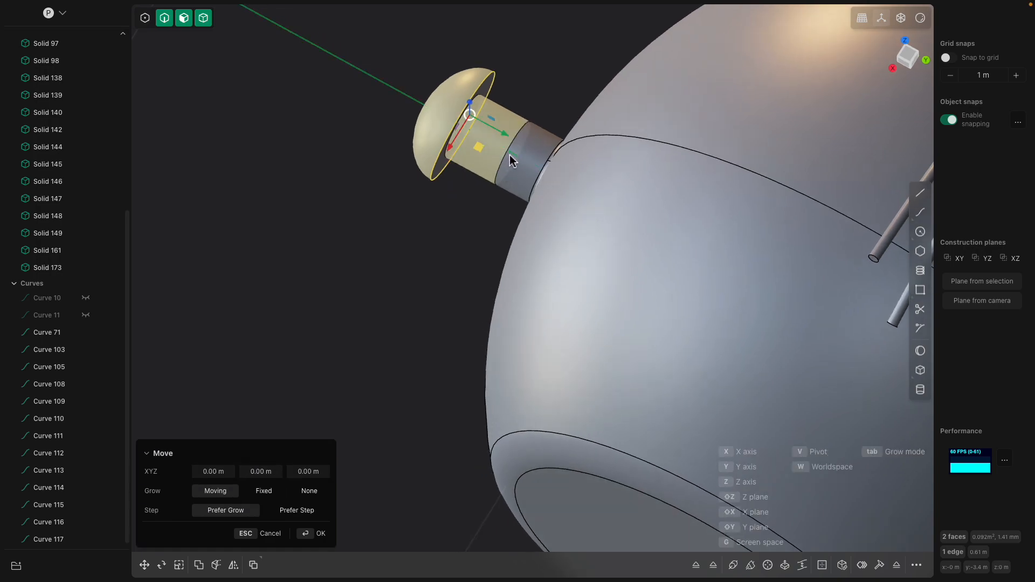
{"action": "left_click_drag", "start_coordinate": [507, 135], "coordinate": [509, 138]}
{"action": "key", "text": "Escape"}
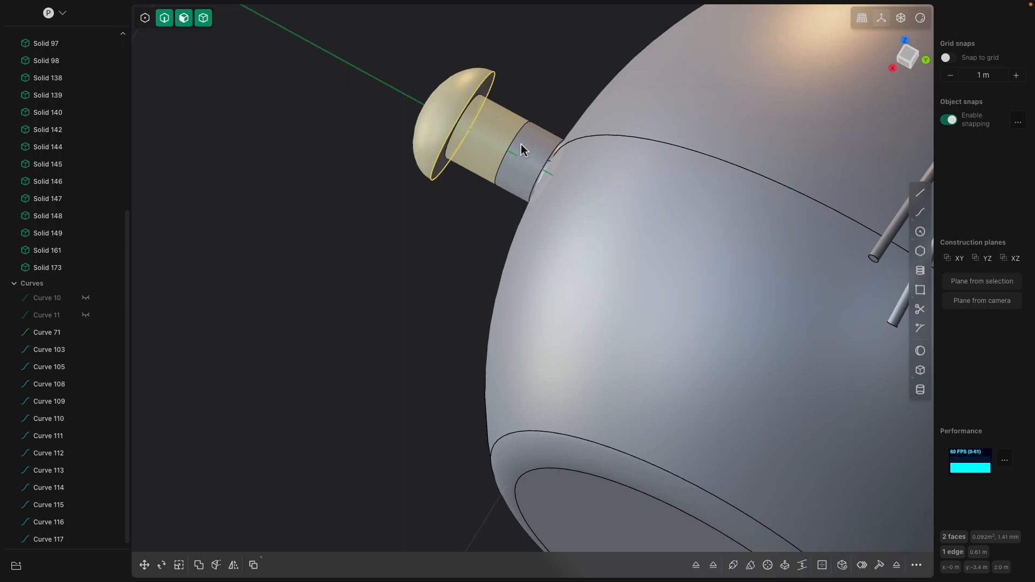
{"action": "key", "text": "b"}
{"action": "middle_click_drag", "start_coordinate": [516, 139], "coordinate": [503, 210]}
{"action": "key", "text": "e"}
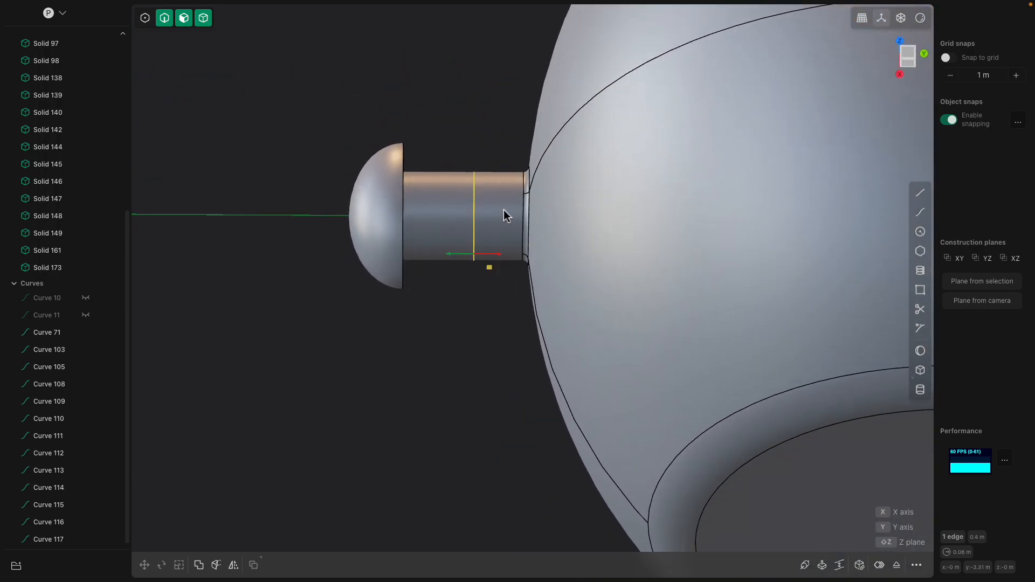
{"action": "left_click_drag", "start_coordinate": [462, 256], "coordinate": [455, 250]}
{"action": "middle_click_drag", "start_coordinate": [455, 250], "coordinate": [505, 222]}
{"action": "key", "text": "Escape"}
- Limit selection to faces, box-select the nose's cap and outer cylinder faces, and try to move them
{"action": "left_click", "coordinate": [484, 182]}
{"action": "middle_click_drag", "start_coordinate": [484, 182], "coordinate": [432, 184]}
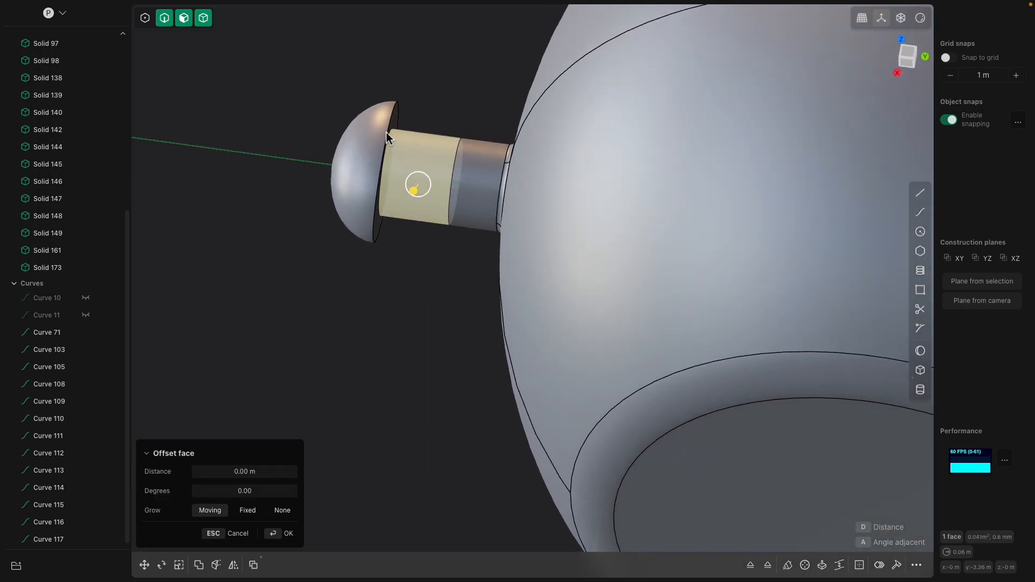
{"action": "left_click", "coordinate": [381, 120]}
{"action": "left_click_drag", "start_coordinate": [306, 68], "coordinate": [467, 275]}
{"action": "middle_click_drag", "start_coordinate": [467, 275], "coordinate": [458, 250]}
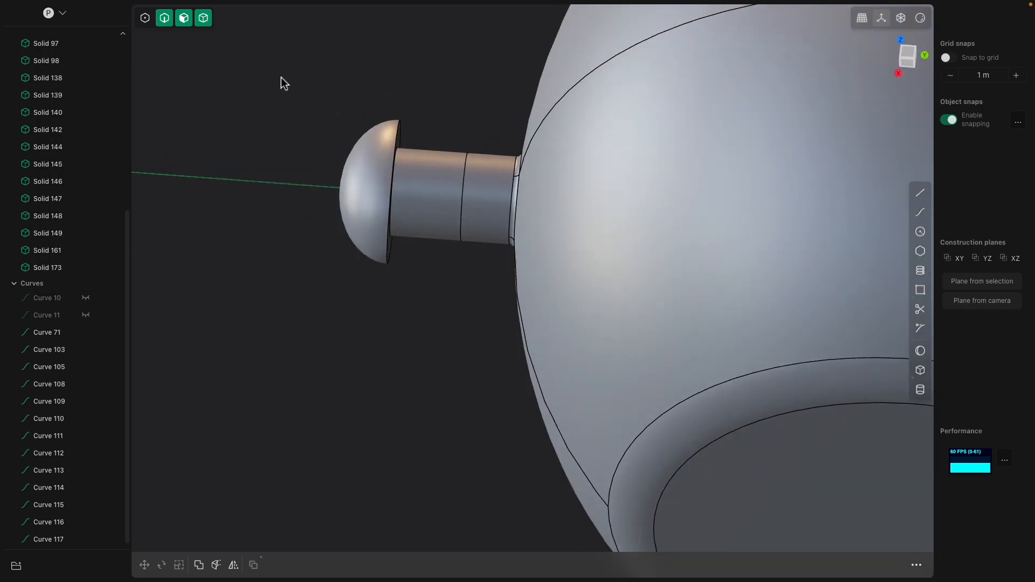
{"action": "left_click_drag", "start_coordinate": [300, 86], "coordinate": [501, 319]}
{"action": "middle_click_drag", "start_coordinate": [501, 319], "coordinate": [487, 282]}
{"action": "left_click", "coordinate": [431, 254]}
{"action": "left_click", "coordinate": [184, 18]}
{"action": "left_click_drag", "start_coordinate": [273, 113], "coordinate": [514, 356]}
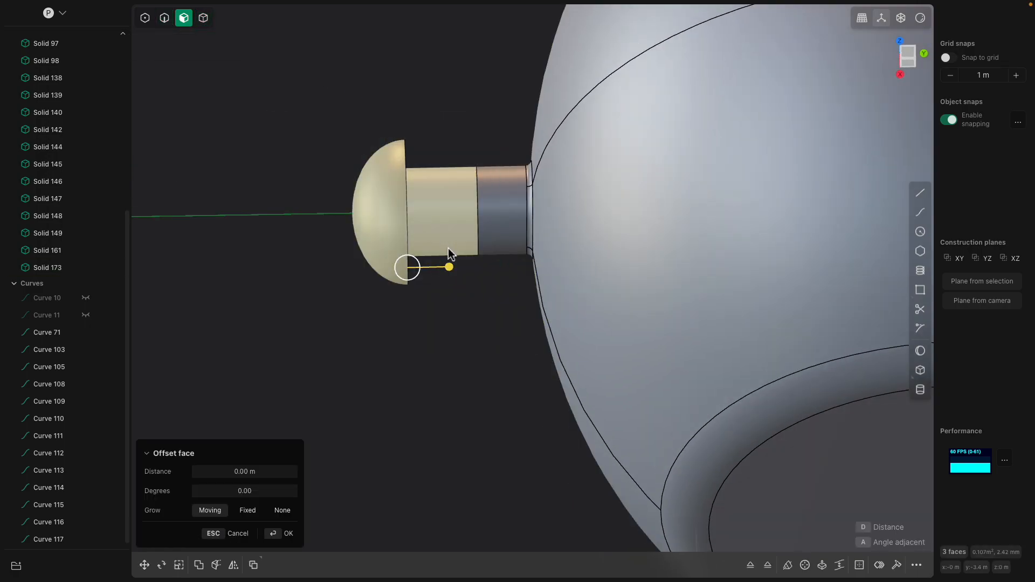
{"action": "key", "text": "g"}
{"action": "left_click_drag", "start_coordinate": [445, 209], "coordinate": [405, 147]}
{"action": "scroll", "coordinate": [456, 137], "scroll_direction": "down", "scroll_amount": 2}
{"action": "key", "text": "Escape"}
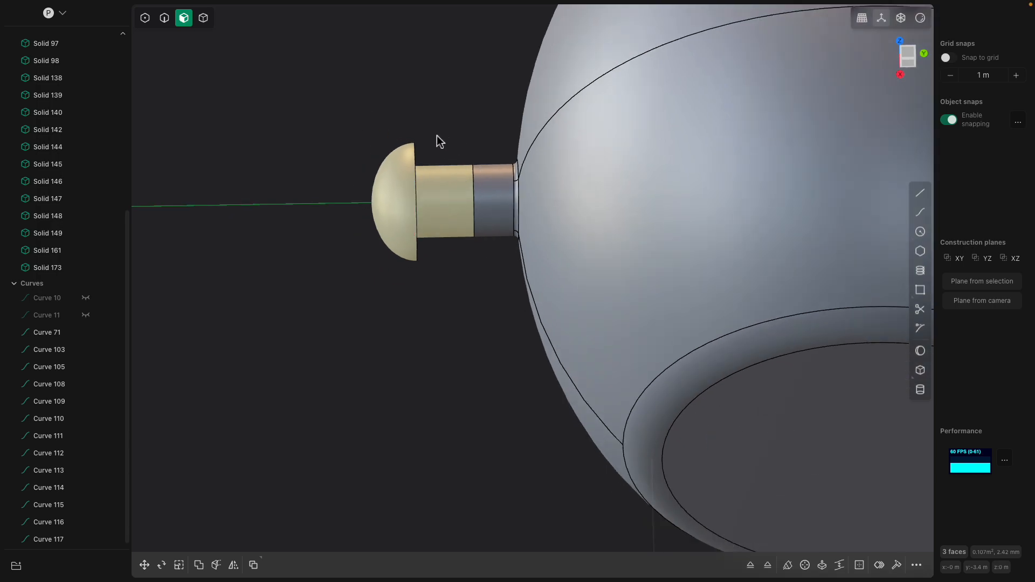
- Cut a spherical eye socket of about 0.17 m radius into the head's upper front face on the positive X side using the Sphere tool
{"action": "middle_click_drag", "start_coordinate": [428, 142], "coordinate": [542, 119]}
{"action": "scroll", "coordinate": [547, 156], "scroll_direction": "down", "scroll_amount": 4}
{"action": "middle_click_drag", "start_coordinate": [544, 339], "coordinate": [583, 293]}
{"action": "left_click", "coordinate": [640, 322]}
{"action": "scroll", "coordinate": [743, 328], "scroll_direction": "down", "scroll_amount": 5}
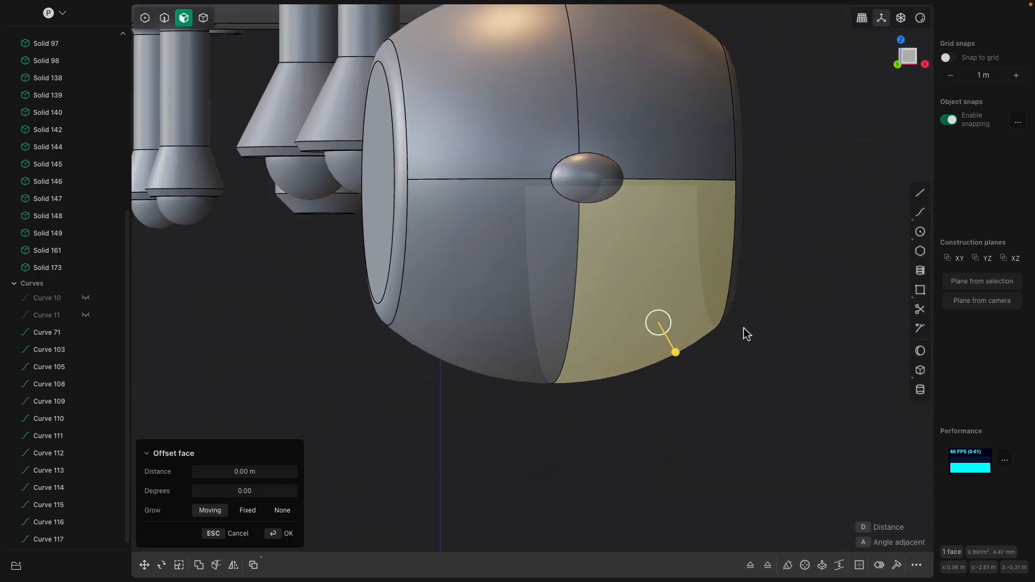
{"action": "middle_click_drag", "start_coordinate": [681, 306], "coordinate": [702, 343]}
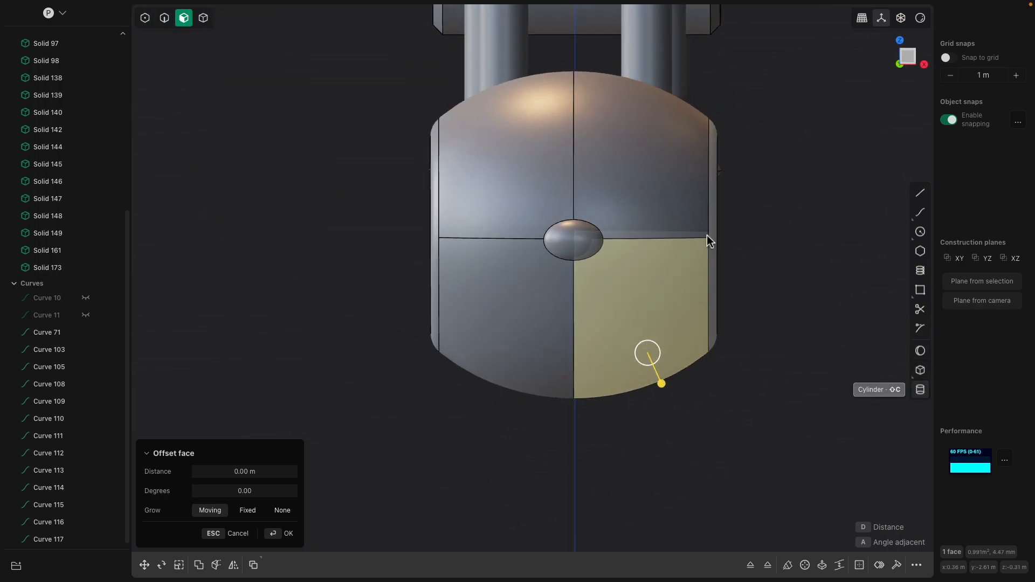
{"action": "middle_click_drag", "start_coordinate": [707, 237], "coordinate": [653, 275], "text": "shift"}
{"action": "left_click", "coordinate": [919, 351]}
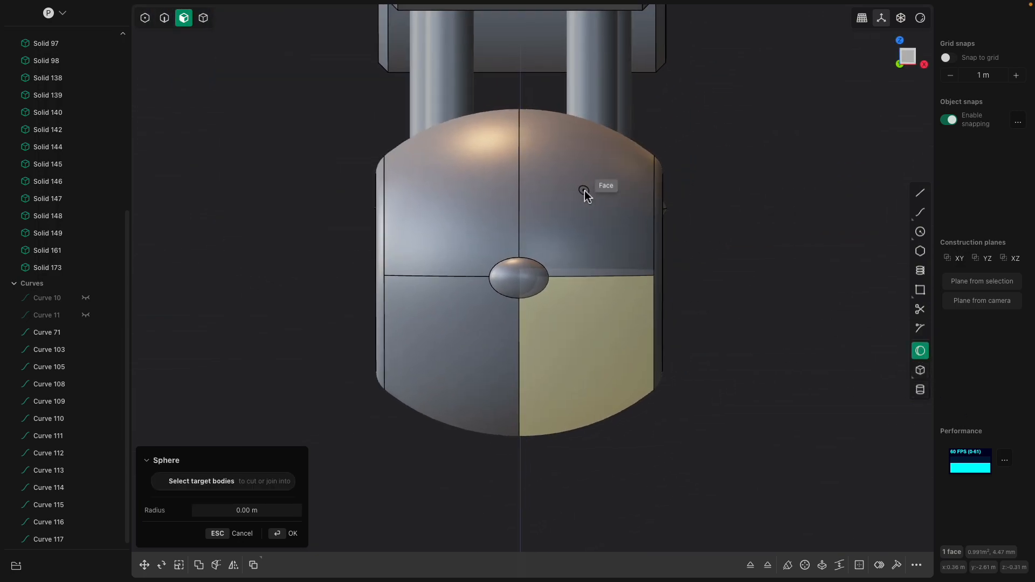
{"action": "left_click", "coordinate": [586, 204]}
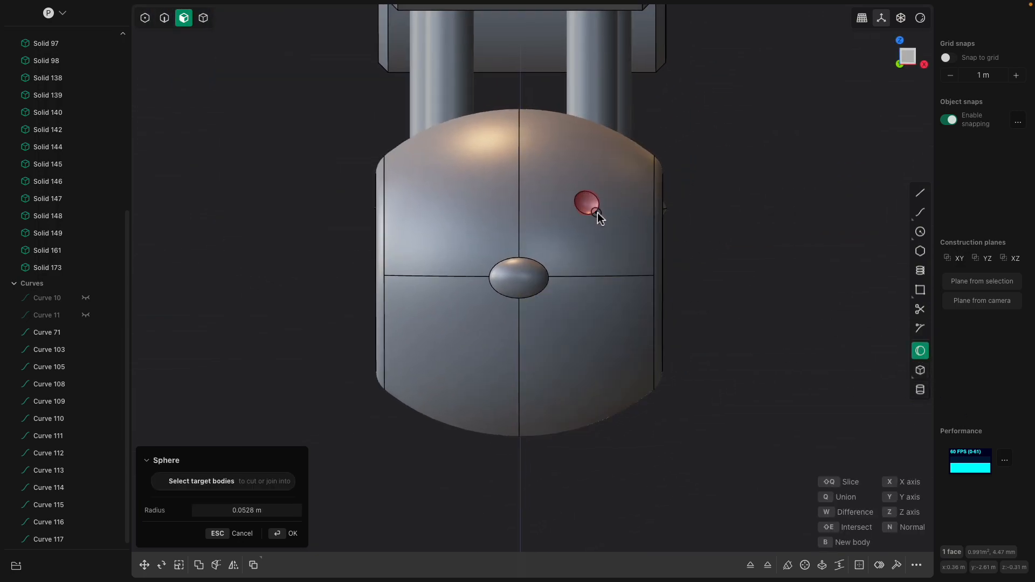
{"action": "left_click", "coordinate": [619, 234]}
{"action": "middle_click_drag", "start_coordinate": [618, 234], "coordinate": [601, 242]}
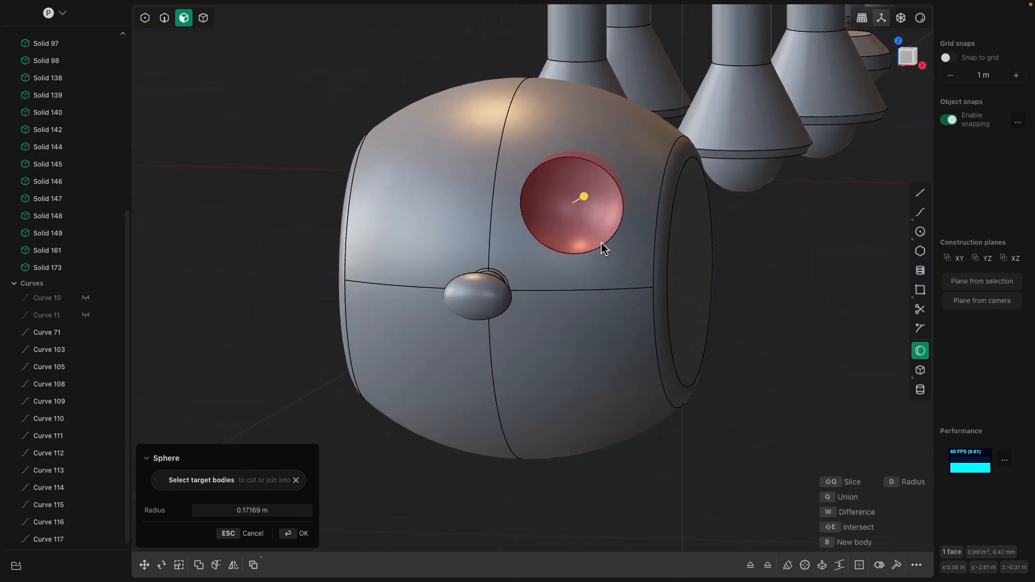
{"action": "key", "text": "Return"}
- Bevel the eye socket's circular rim edge with the edge Fillet/Chamfer operation to form a ring around the socket
{"action": "left_click", "coordinate": [612, 239]}
{"action": "left_click", "coordinate": [611, 238]}
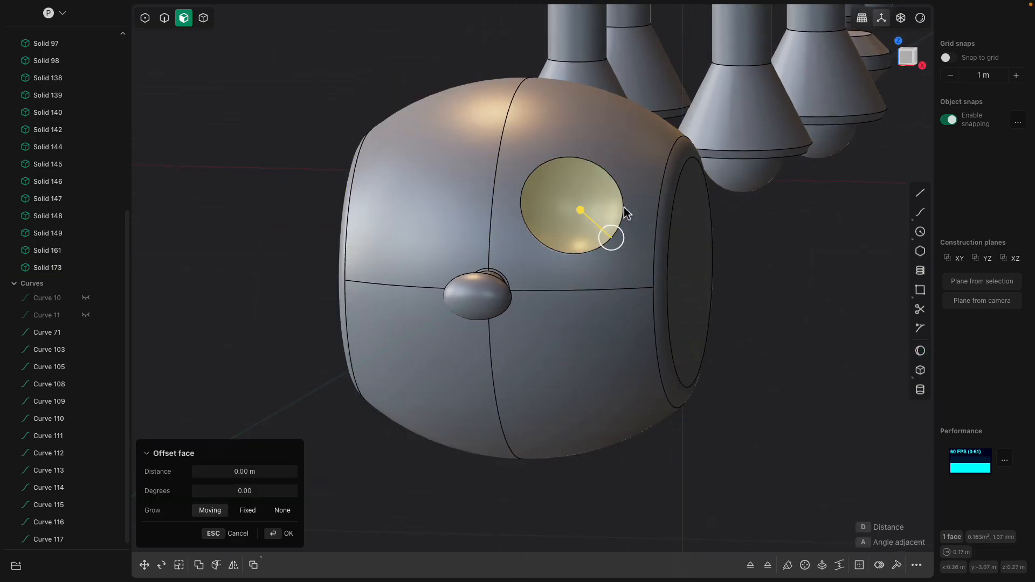
{"action": "left_click", "coordinate": [623, 207]}
{"action": "left_click", "coordinate": [620, 191]}
{"action": "left_click", "coordinate": [186, 19]}
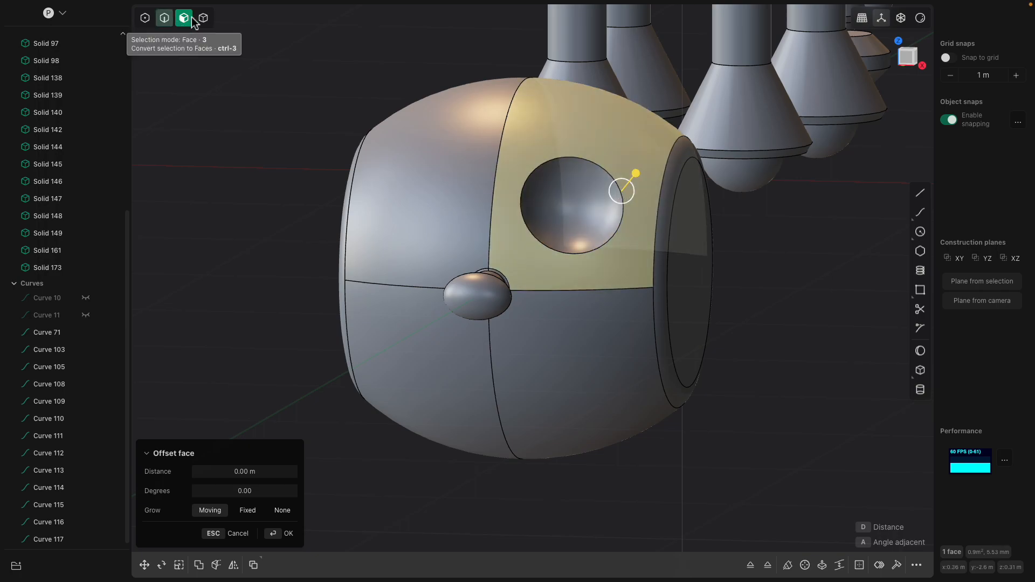
{"action": "left_click", "coordinate": [578, 186]}
{"action": "left_click", "coordinate": [604, 170]}
{"action": "left_click_drag", "start_coordinate": [605, 169], "coordinate": [610, 171]}
{"action": "middle_click_drag", "start_coordinate": [798, 312], "coordinate": [734, 312]}
{"action": "key", "text": "Return"}
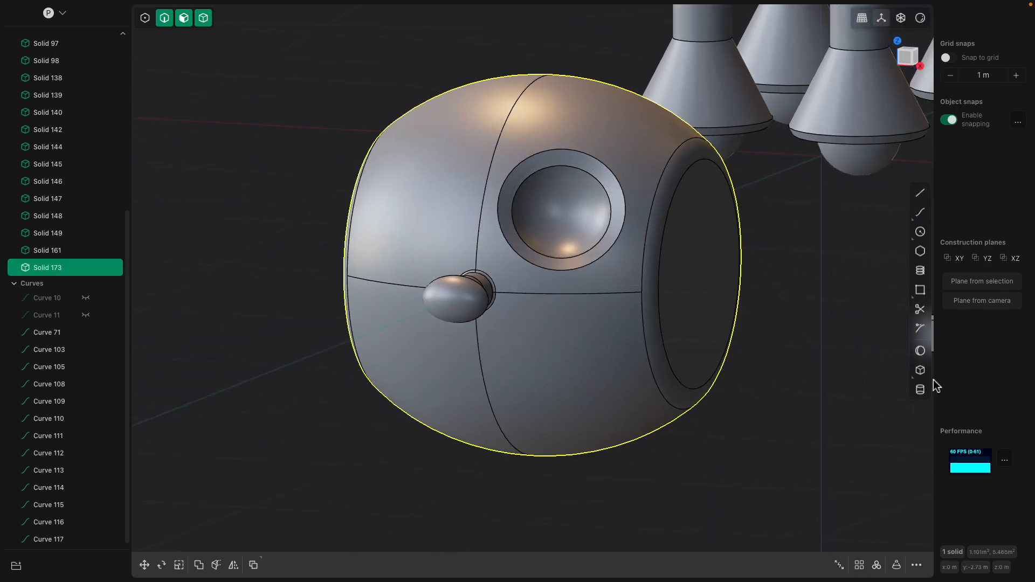
{"action": "left_click", "coordinate": [919, 351]}
{"action": "scroll", "coordinate": [555, 237], "scroll_direction": "up", "scroll_amount": 3}
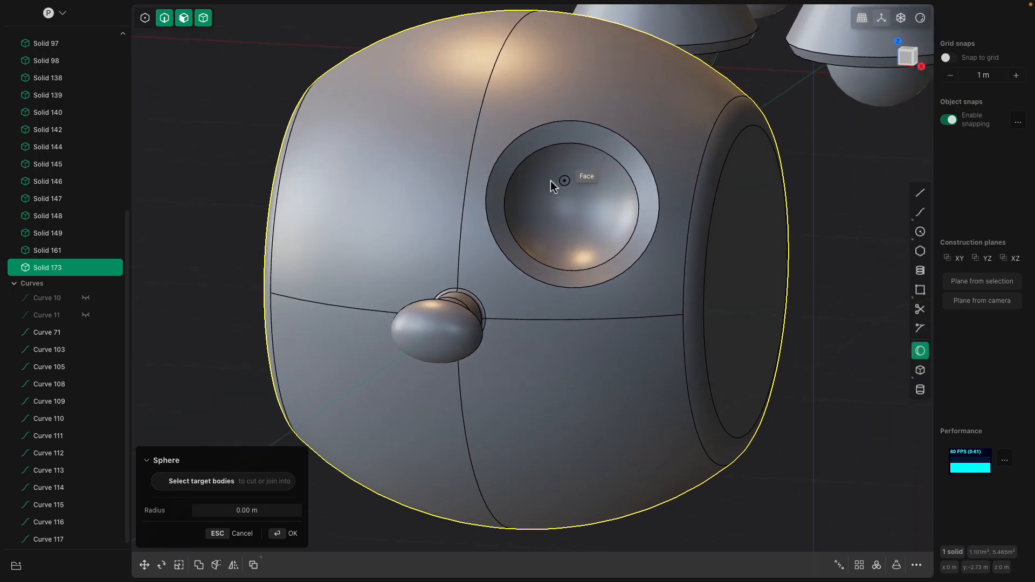
{"action": "middle_click_drag", "start_coordinate": [557, 181], "coordinate": [519, 166]}
{"action": "middle_click_drag", "start_coordinate": [556, 207], "coordinate": [586, 211]}
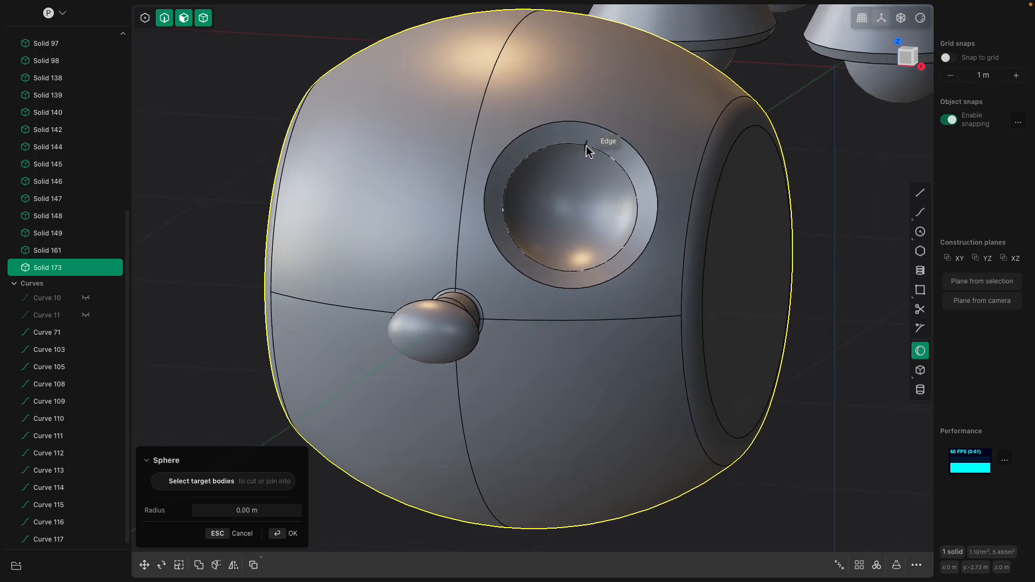
{"action": "key", "text": "Escape"}
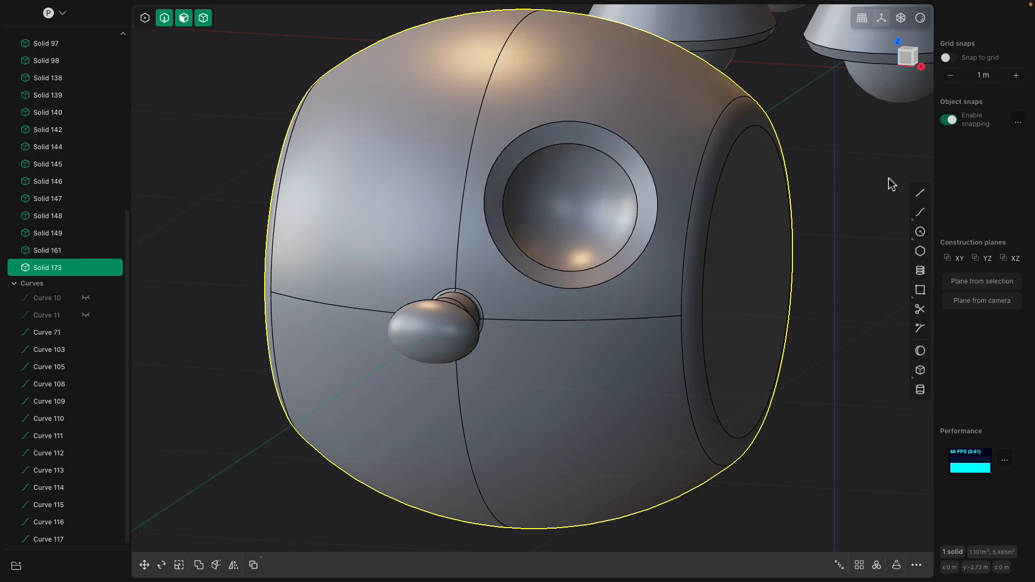
- Try drawing two crossing lines, about 0.32 m and 0.33 m long, across the eye socket's inner rim to mark its centre
{"action": "left_click", "coordinate": [920, 193]}
{"action": "left_click", "coordinate": [594, 148]}
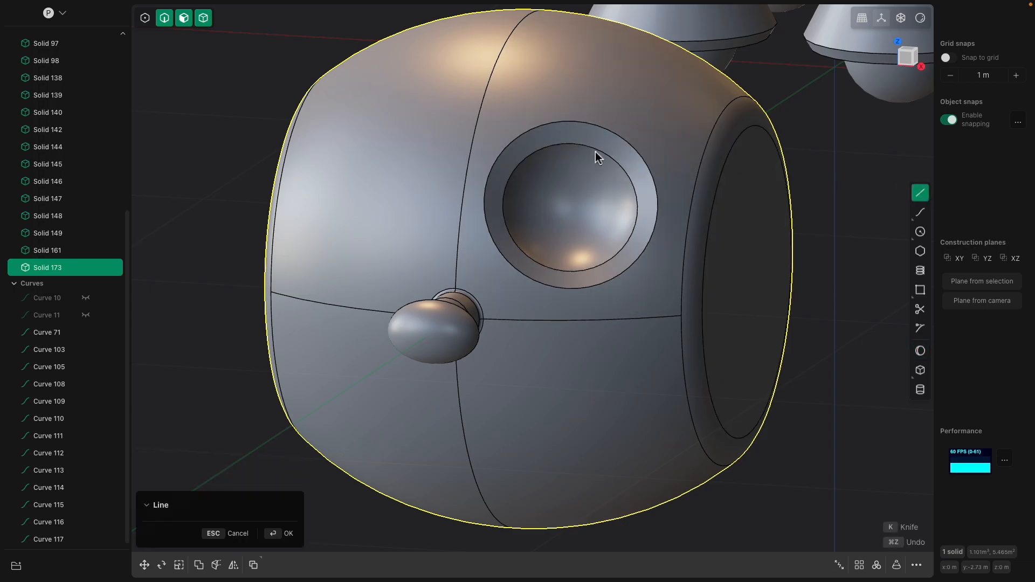
{"action": "left_click", "coordinate": [549, 267]}
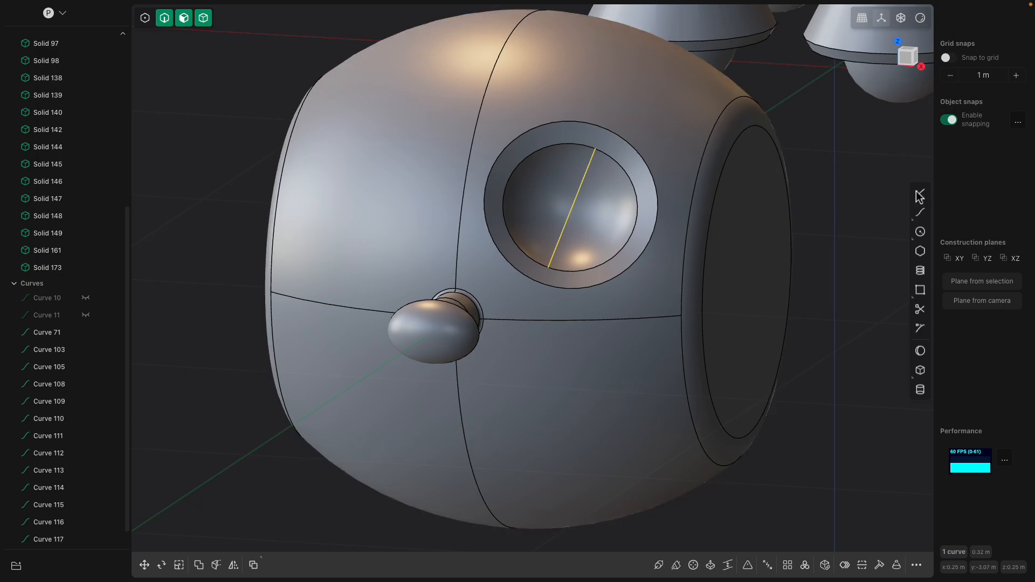
{"action": "left_click", "coordinate": [919, 193]}
{"action": "left_click", "coordinate": [510, 179]}
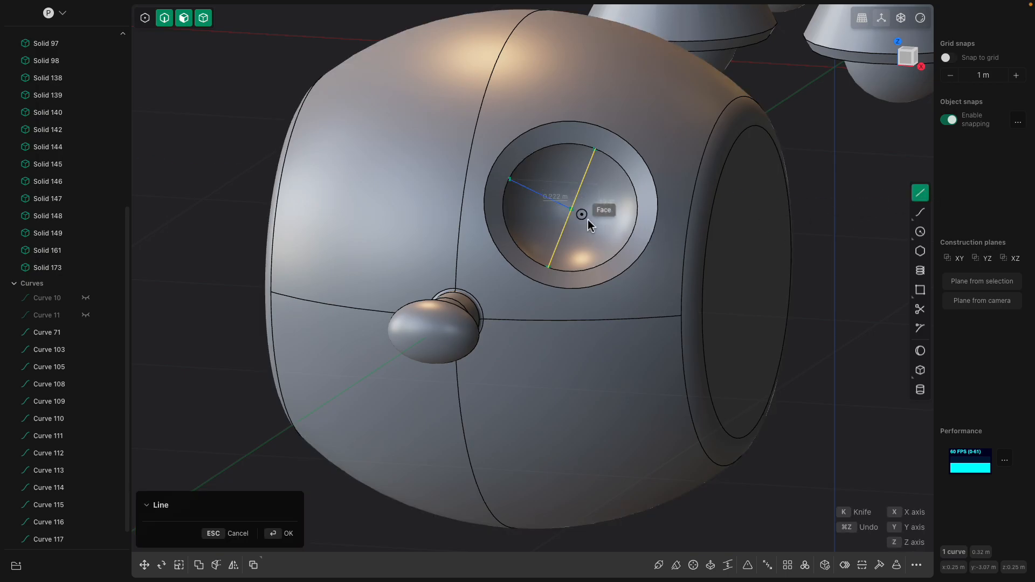
{"action": "left_click", "coordinate": [629, 240]}
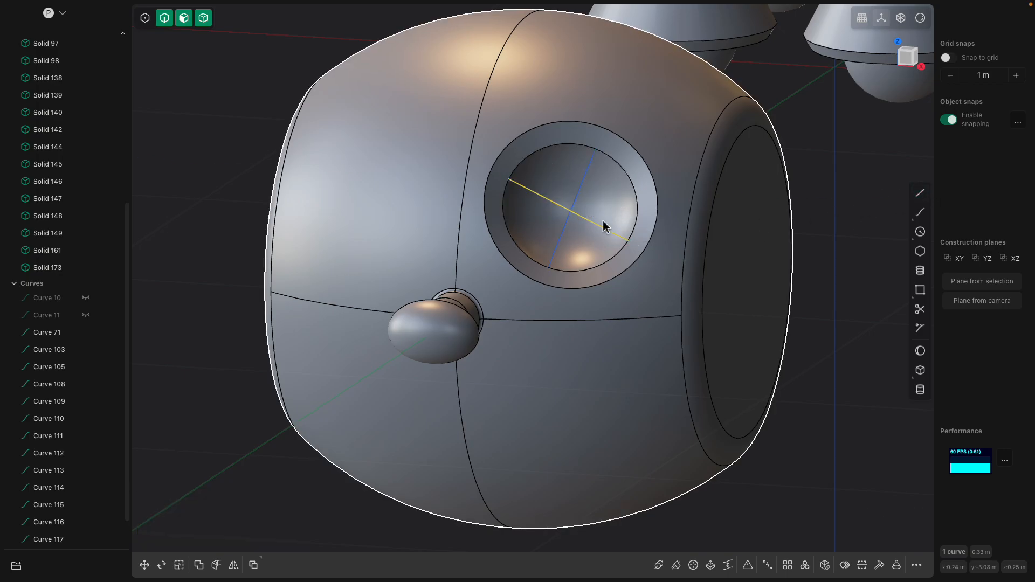
{"action": "left_click", "coordinate": [920, 352]}
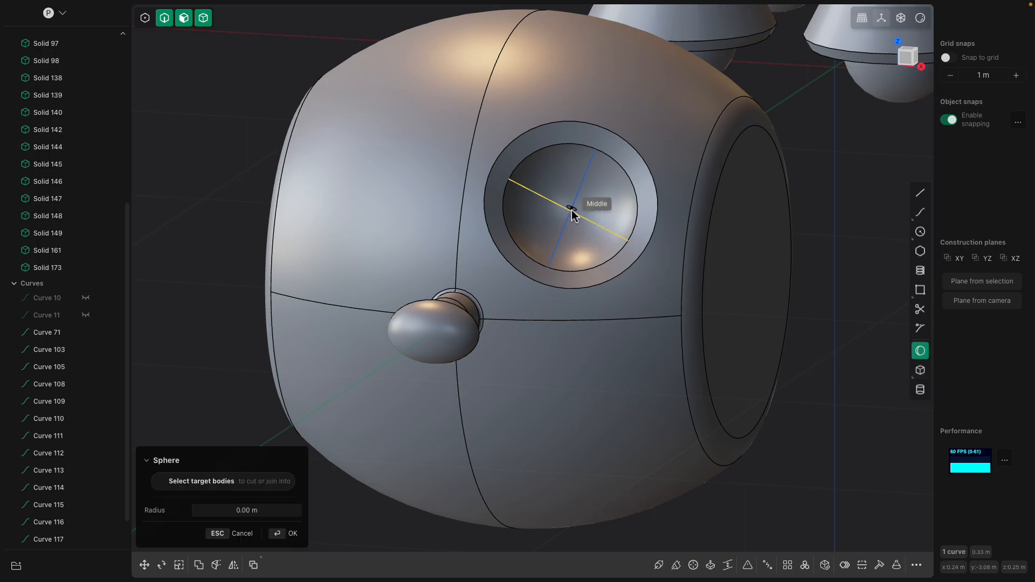
{"action": "key", "text": "Escape"}
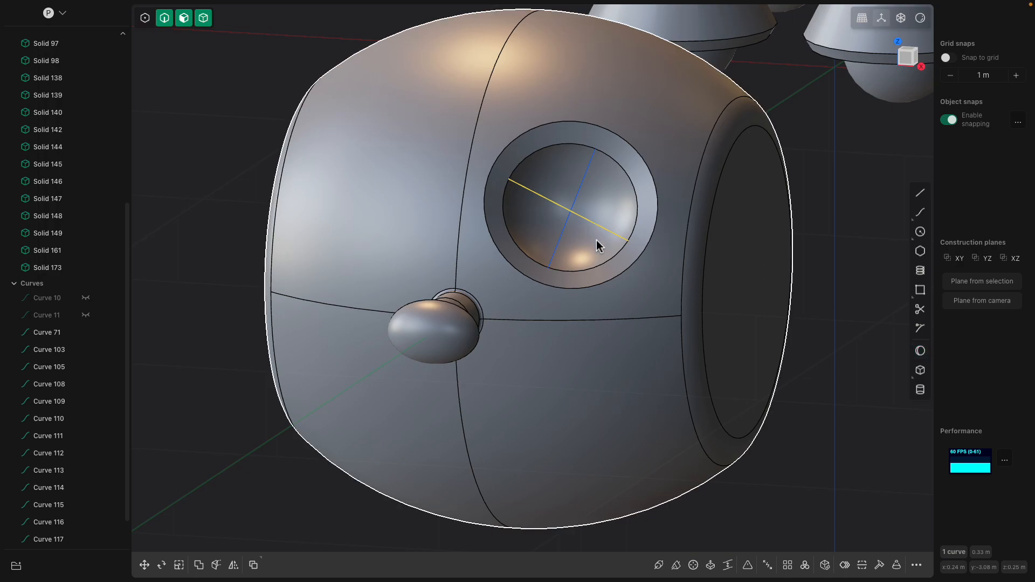
- Add a sphere of about 0.078 m radius at the middle of the eye socket as a new body, forming the eyeball
{"action": "left_click", "coordinate": [751, 284]}
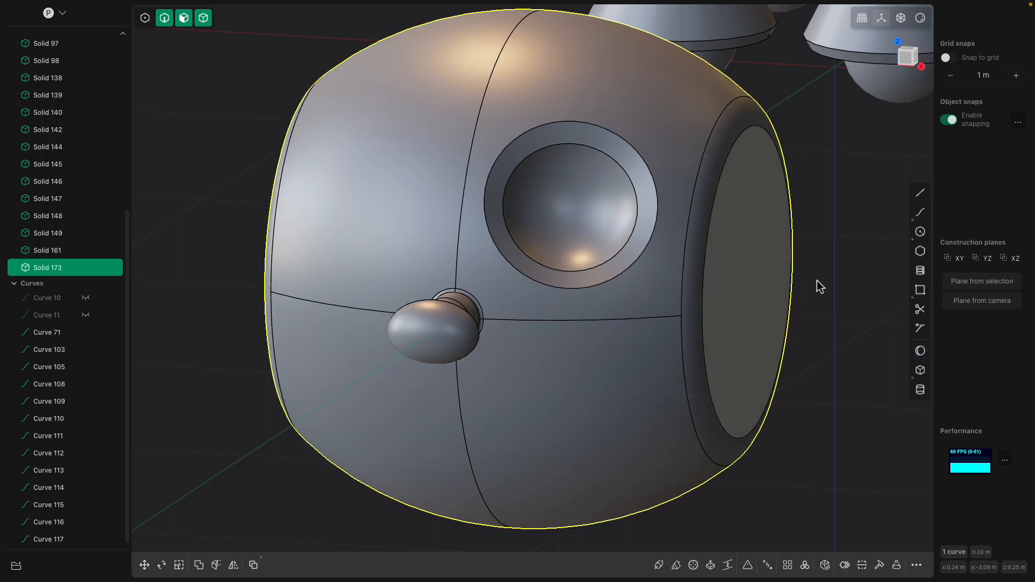
{"action": "left_click", "coordinate": [920, 353]}
{"action": "left_click", "coordinate": [572, 212]}
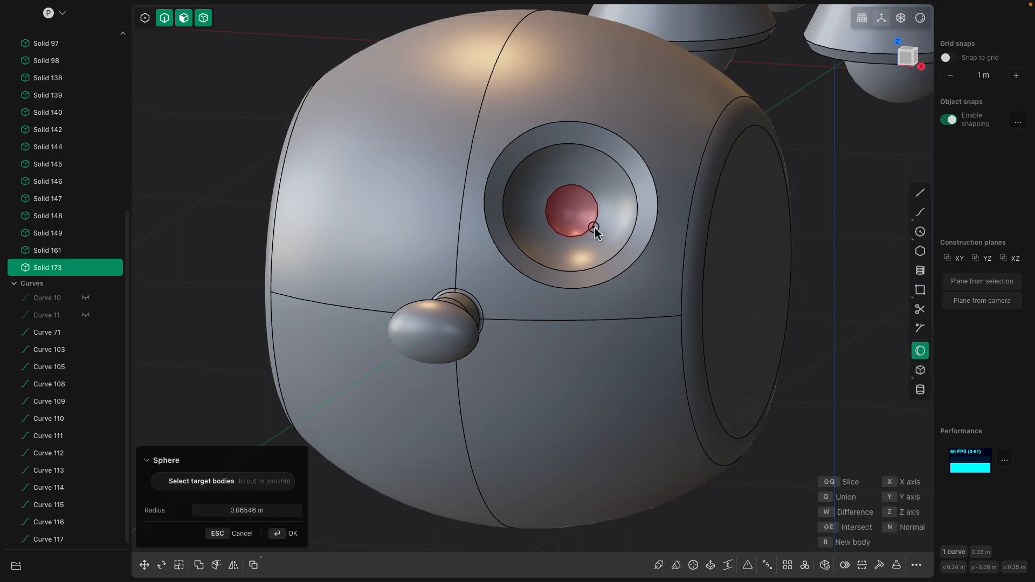
{"action": "left_click", "coordinate": [598, 231]}
{"action": "key", "text": "b"}
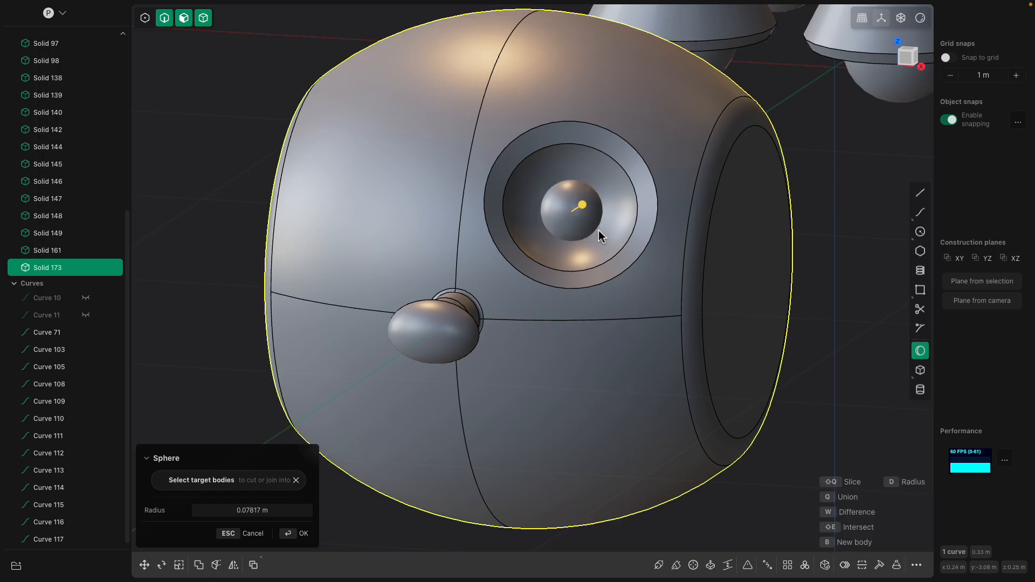
{"action": "right_click", "coordinate": [599, 230]}
{"action": "left_click", "coordinate": [591, 217]}
- Cut a small spherical pupil of about 0.02 m radius into the eyeball's front using the Sphere tool
{"action": "scroll", "coordinate": [613, 275], "scroll_direction": "down", "scroll_amount": 4}
{"action": "middle_click_drag", "start_coordinate": [613, 276], "coordinate": [632, 262]}
{"action": "scroll", "coordinate": [632, 262], "scroll_direction": "up", "scroll_amount": 2}
{"action": "left_click", "coordinate": [572, 200]}
{"action": "scroll", "coordinate": [582, 229], "scroll_direction": "up", "scroll_amount": 2}
{"action": "scroll", "coordinate": [581, 229], "scroll_direction": "up", "scroll_amount": 2}
{"action": "left_click", "coordinate": [849, 191]}
{"action": "left_click", "coordinate": [567, 210]}
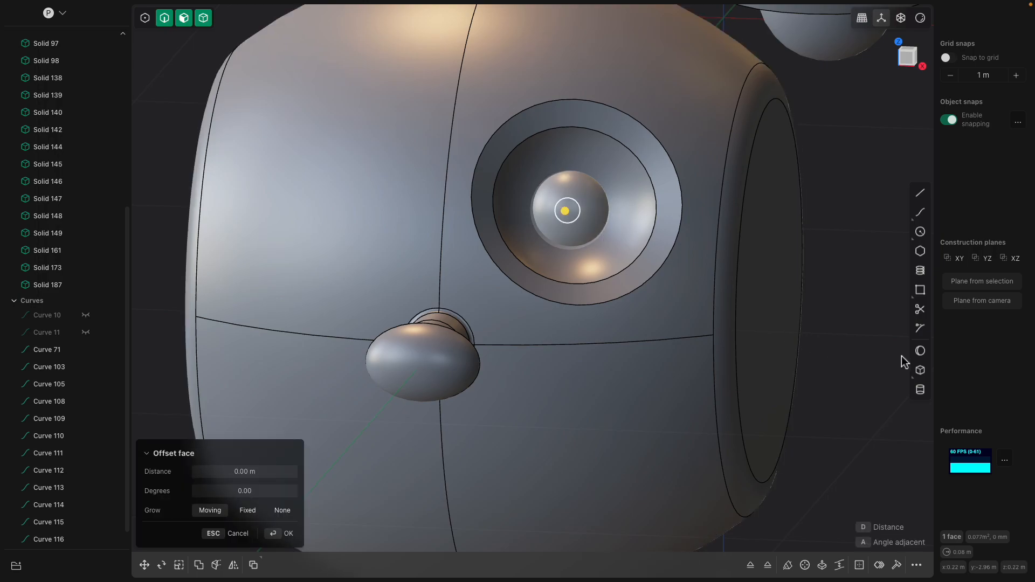
{"action": "left_click", "coordinate": [920, 354]}
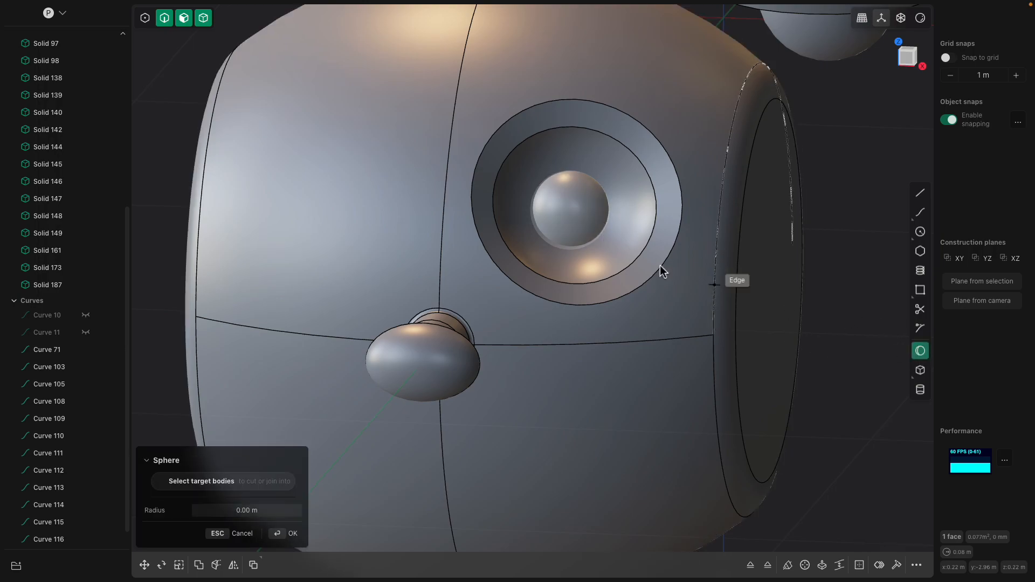
{"action": "left_click", "coordinate": [571, 206]}
{"action": "left_click", "coordinate": [579, 210]}
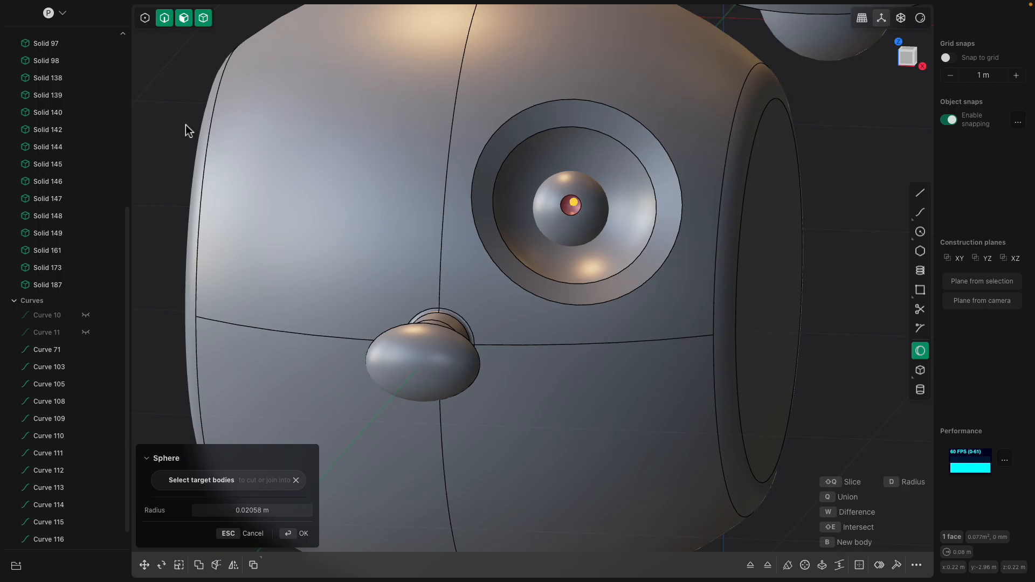
{"action": "right_click", "coordinate": [186, 125]}
{"action": "left_click", "coordinate": [186, 125]}
- Examine the finished cat's head and ears next to the rebuilt head from several angles
{"action": "scroll", "coordinate": [392, 225], "scroll_direction": "down", "scroll_amount": 5}
{"action": "middle_click_drag", "start_coordinate": [558, 291], "coordinate": [528, 294]}
{"action": "scroll", "coordinate": [539, 302], "scroll_direction": "down", "scroll_amount": 2}
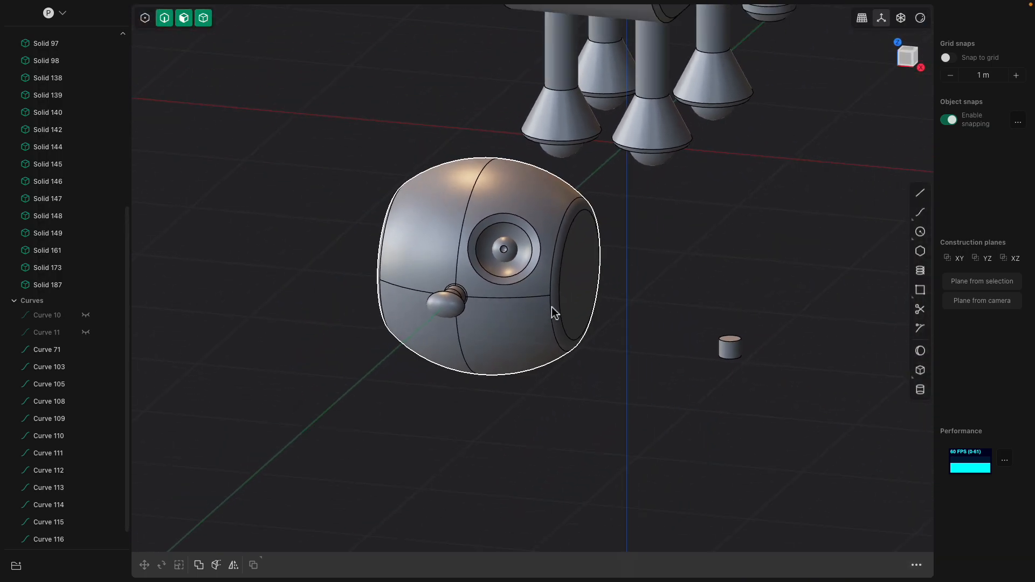
{"action": "middle_click_drag", "start_coordinate": [655, 227], "coordinate": [626, 198]}
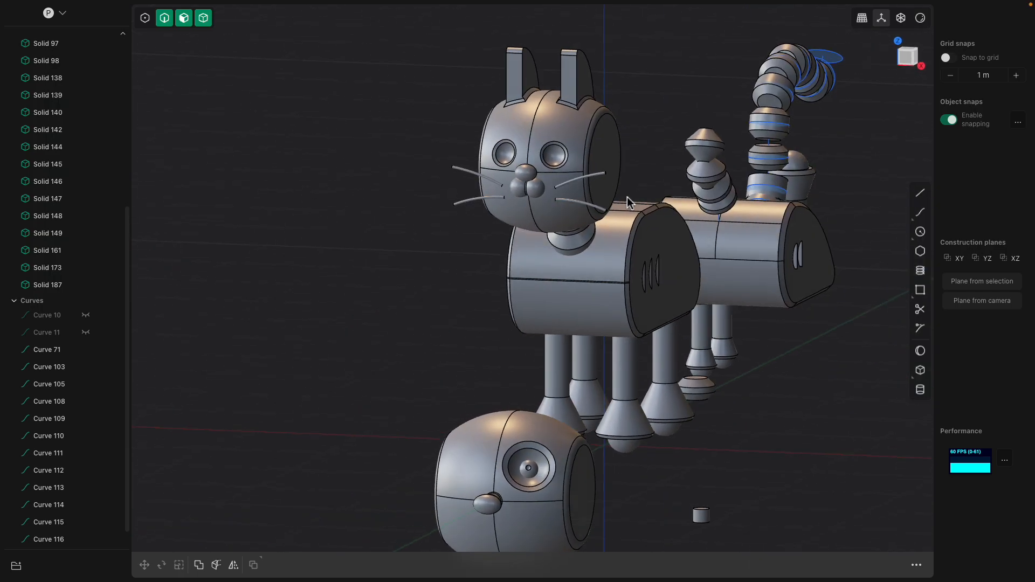
{"action": "scroll", "coordinate": [599, 161], "scroll_direction": "up", "scroll_amount": 1}
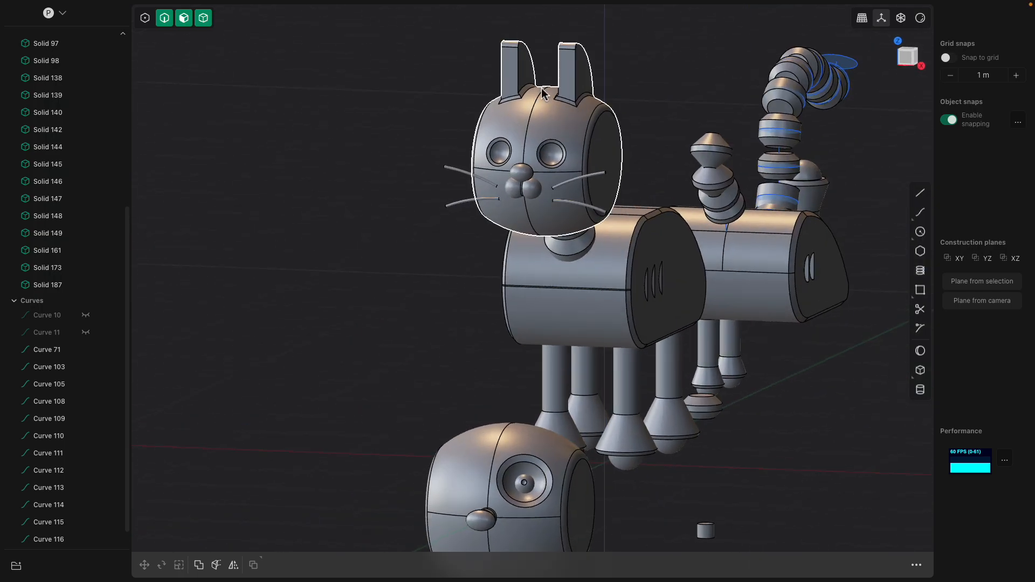
{"action": "middle_click_drag", "start_coordinate": [634, 270], "coordinate": [606, 297]}
{"action": "middle_click_drag", "start_coordinate": [612, 334], "coordinate": [565, 364]}
{"action": "scroll", "coordinate": [721, 370], "scroll_direction": "up", "scroll_amount": 1}
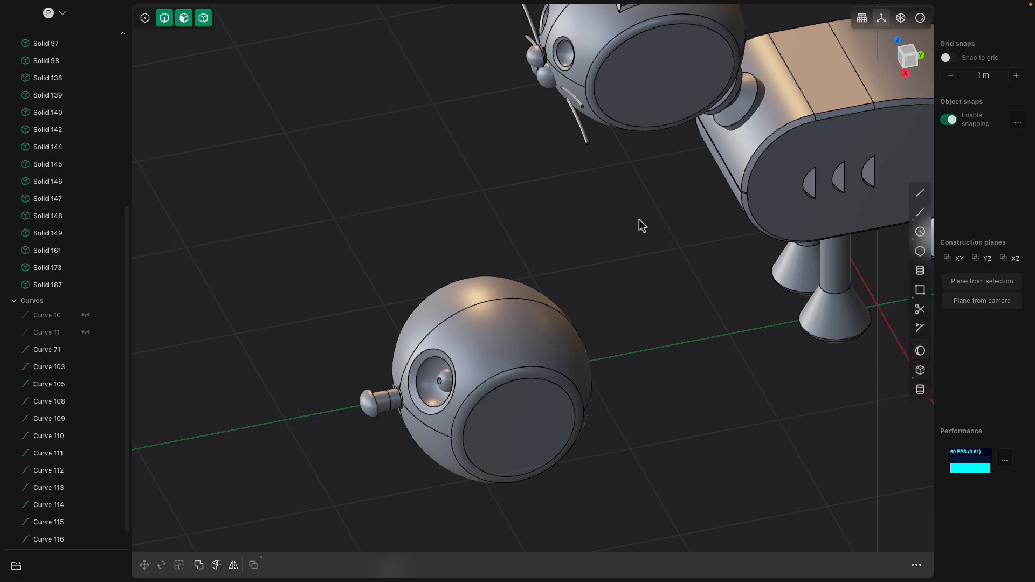
{"action": "scroll", "coordinate": [643, 237], "scroll_direction": "down", "scroll_amount": 1}
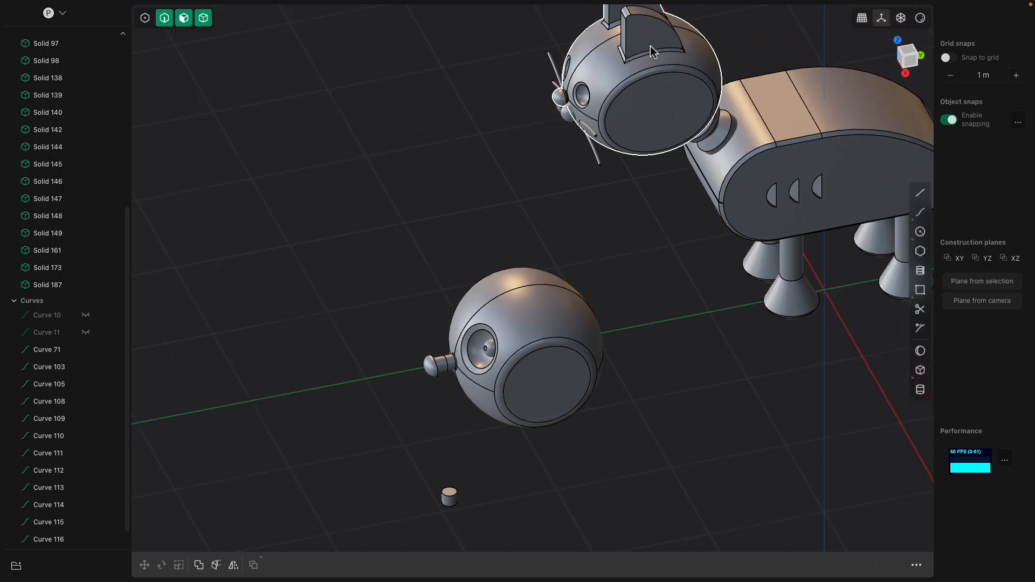
{"action": "middle_click_drag", "start_coordinate": [650, 41], "coordinate": [616, 131]}
- Create a box about 0.18 m wide, 0.47 m long and 0.51 m high behind the rebuilt head for the ear
{"action": "left_click", "coordinate": [920, 369]}
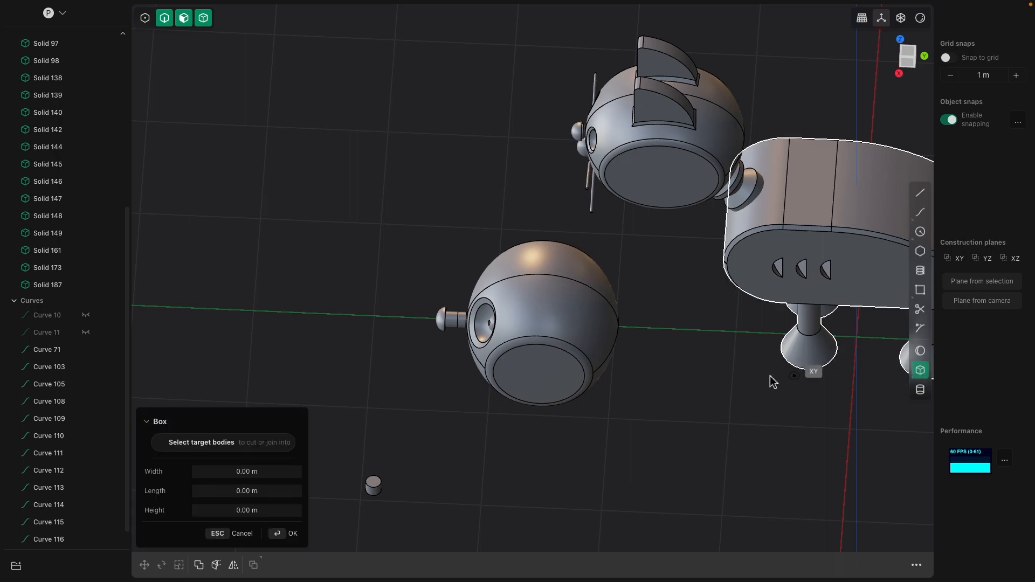
{"action": "left_click", "coordinate": [654, 358]}
{"action": "left_click", "coordinate": [710, 372]}
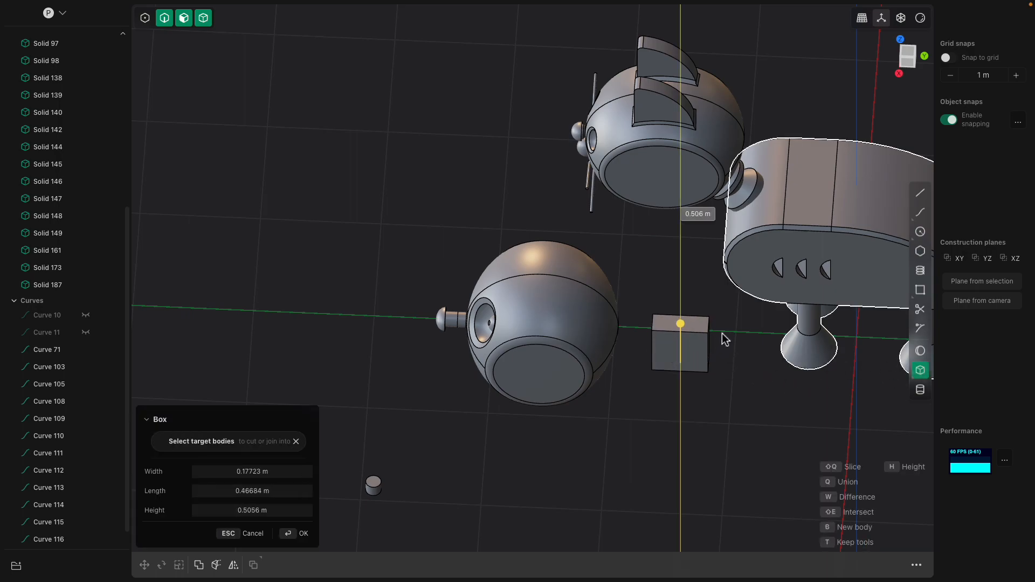
{"action": "left_click", "coordinate": [722, 334]}
{"action": "middle_click_drag", "start_coordinate": [723, 334], "coordinate": [667, 321]}
{"action": "key", "text": "Return"}
- Fillet the box's rear upper edge by about 0.48 m to give the ear its curved back
{"action": "left_click", "coordinate": [704, 348]}
{"action": "key", "text": "b"}
{"action": "left_click_drag", "start_coordinate": [706, 350], "coordinate": [746, 330]}
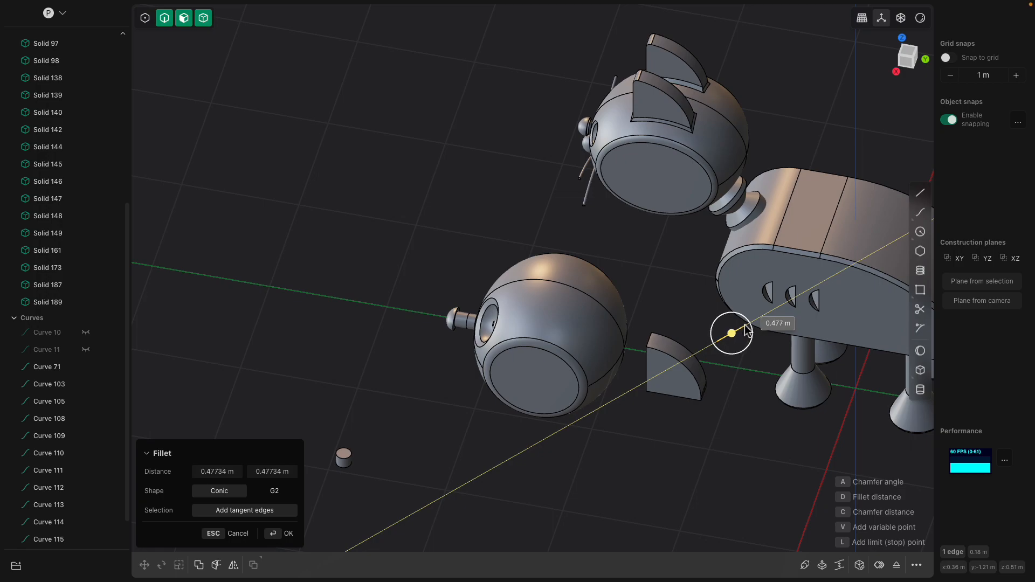
{"action": "middle_click_drag", "start_coordinate": [746, 330], "coordinate": [693, 314]}
{"action": "key", "text": "Return"}
- Round the ear's front upper edge with a small fillet
{"action": "scroll", "coordinate": [654, 310], "scroll_direction": "up", "scroll_amount": 3}
{"action": "left_click", "coordinate": [652, 311]}
{"action": "key", "text": "b"}
{"action": "left_click_drag", "start_coordinate": [652, 310], "coordinate": [642, 302]}
{"action": "key", "text": "Return"}
{"action": "middle_click_drag", "start_coordinate": [642, 302], "coordinate": [624, 264]}
{"action": "scroll", "coordinate": [656, 295], "scroll_direction": "up", "scroll_amount": 3}
- Move the ear about -0.107 m in X and -1.114 m in Y over the rebuilt head, working from the top view
{"action": "left_click", "coordinate": [655, 290]}
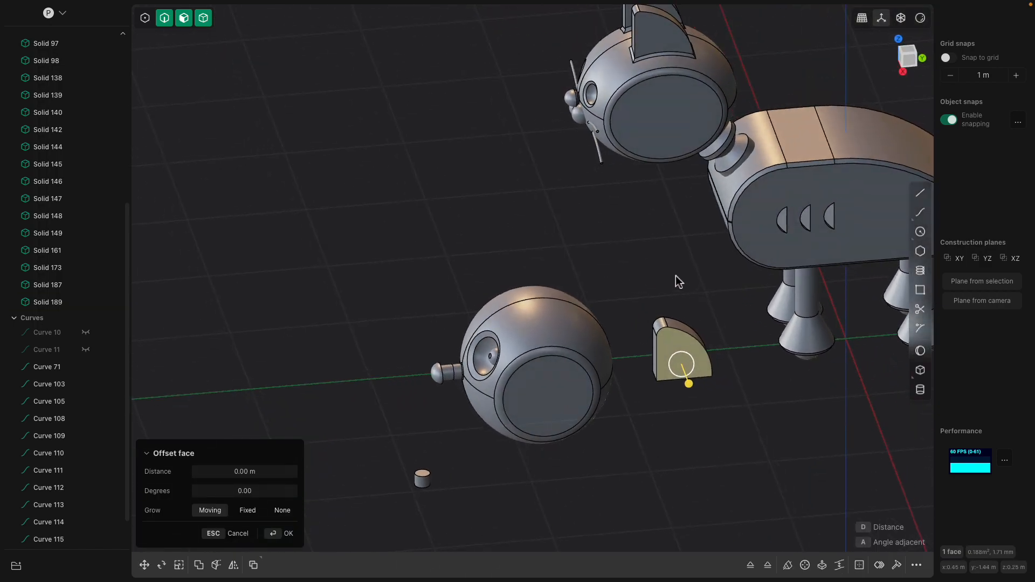
{"action": "key", "text": "Escape"}
{"action": "left_click", "coordinate": [674, 349]}
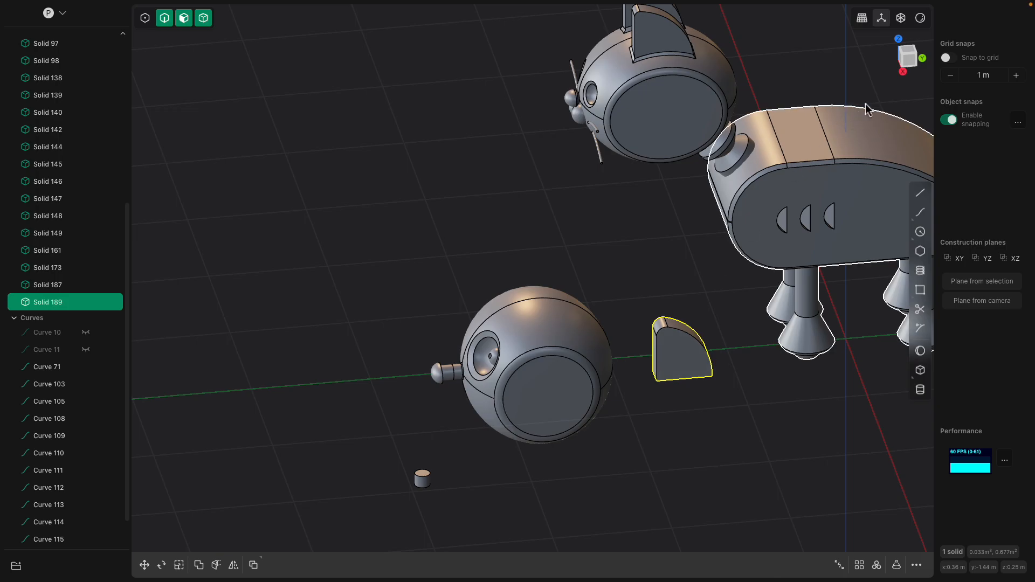
{"action": "left_click", "coordinate": [908, 56]}
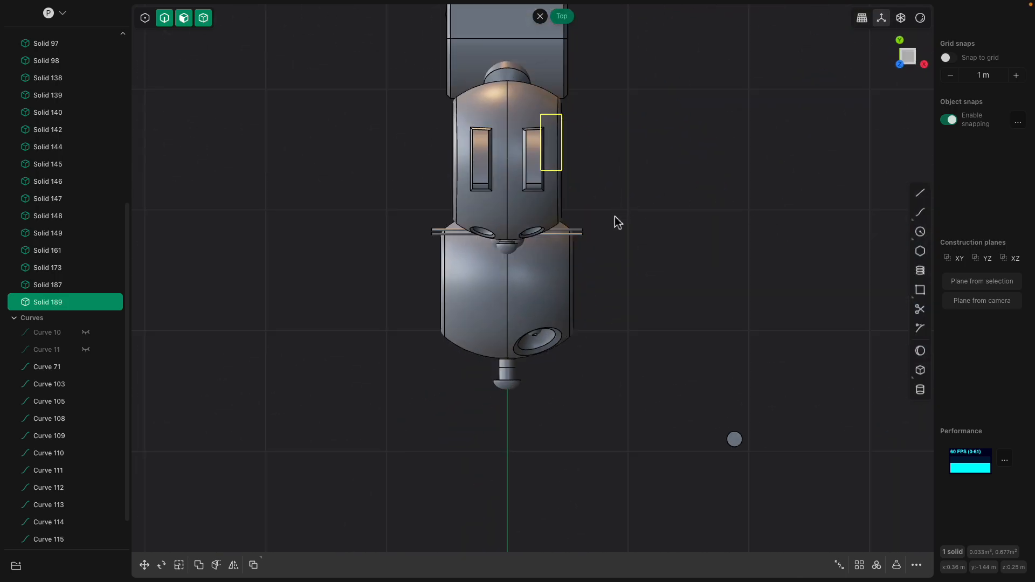
{"action": "key", "text": "g"}
{"action": "left_click_drag", "start_coordinate": [554, 120], "coordinate": [575, 277]}
{"action": "middle_click_drag", "start_coordinate": [651, 249], "coordinate": [538, 168]}
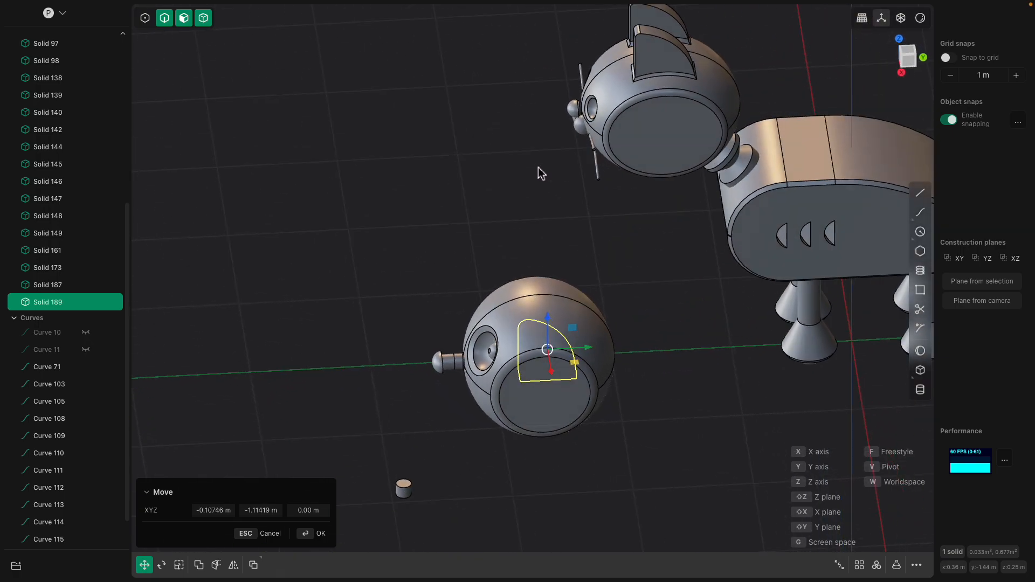
- Raise the ear along Z until it sits on top of the head with its base sunk into the surface
{"action": "left_click_drag", "start_coordinate": [551, 323], "coordinate": [550, 246]}
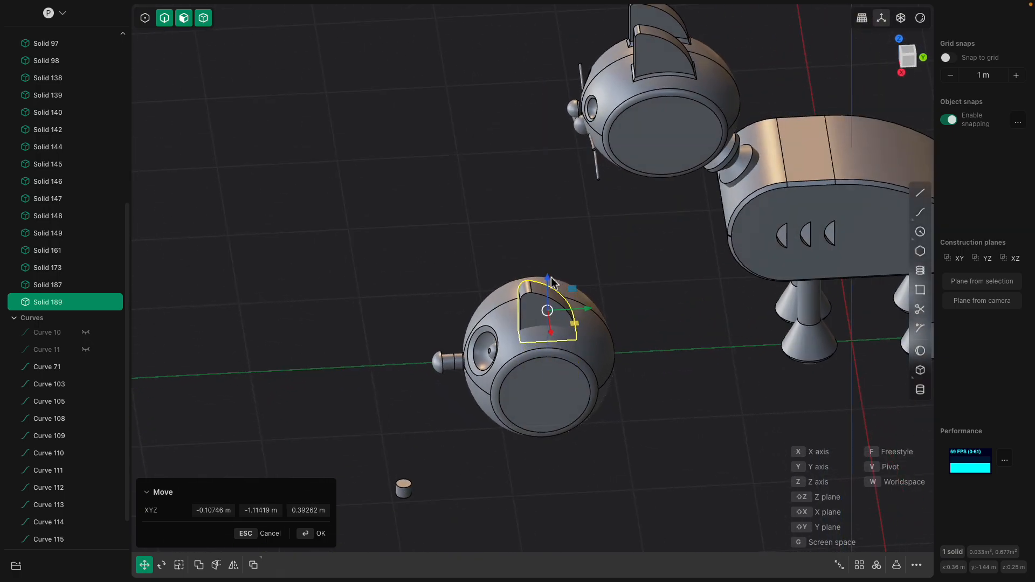
{"action": "middle_click_drag", "start_coordinate": [550, 247], "coordinate": [595, 262]}
{"action": "scroll", "coordinate": [594, 257], "scroll_direction": "up", "scroll_amount": 1}
{"action": "left_click_drag", "start_coordinate": [546, 278], "coordinate": [546, 274]}
{"action": "middle_click_drag", "start_coordinate": [546, 278], "coordinate": [594, 366]}
{"action": "right_click", "coordinate": [409, 273]}
{"action": "left_click", "coordinate": [409, 273]}
- Join the head and the ear into one solid with a Boolean union
{"action": "left_click", "coordinate": [490, 317]}
{"action": "scroll", "coordinate": [534, 335], "scroll_direction": "up", "scroll_amount": 1}
{"action": "left_click", "coordinate": [551, 294], "text": "shift"}
{"action": "middle_click_drag", "start_coordinate": [559, 267], "coordinate": [590, 236], "text": "shift"}
{"action": "scroll", "coordinate": [590, 236], "scroll_direction": "up", "scroll_amount": 2}
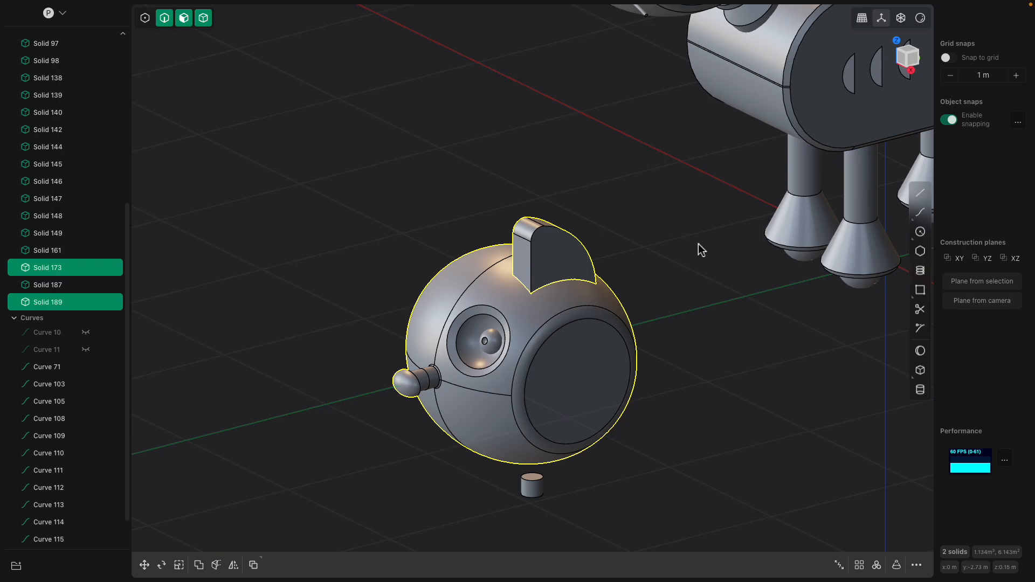
{"action": "middle_click_drag", "start_coordinate": [579, 253], "coordinate": [598, 254]}
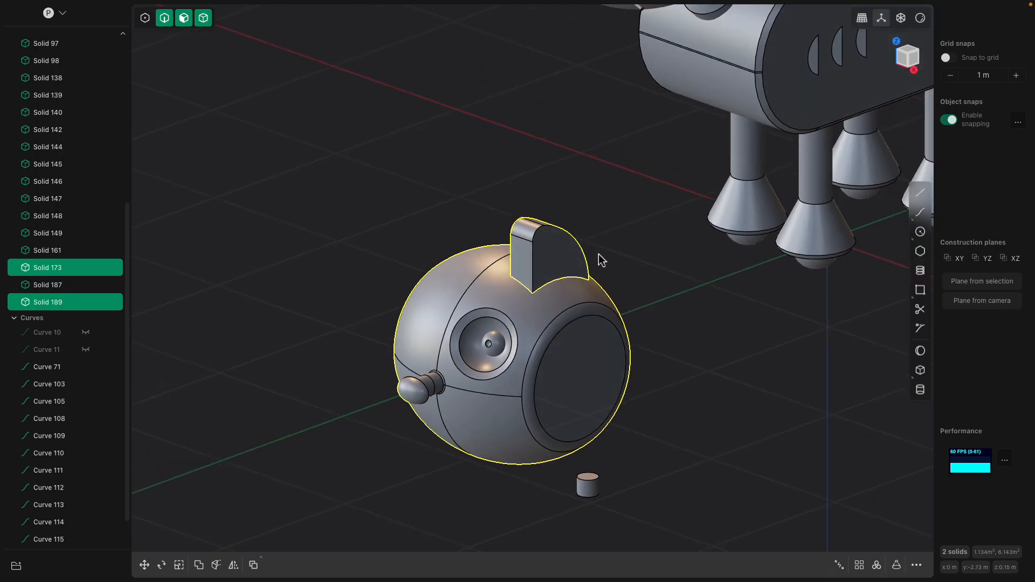
{"action": "key", "text": "q"}
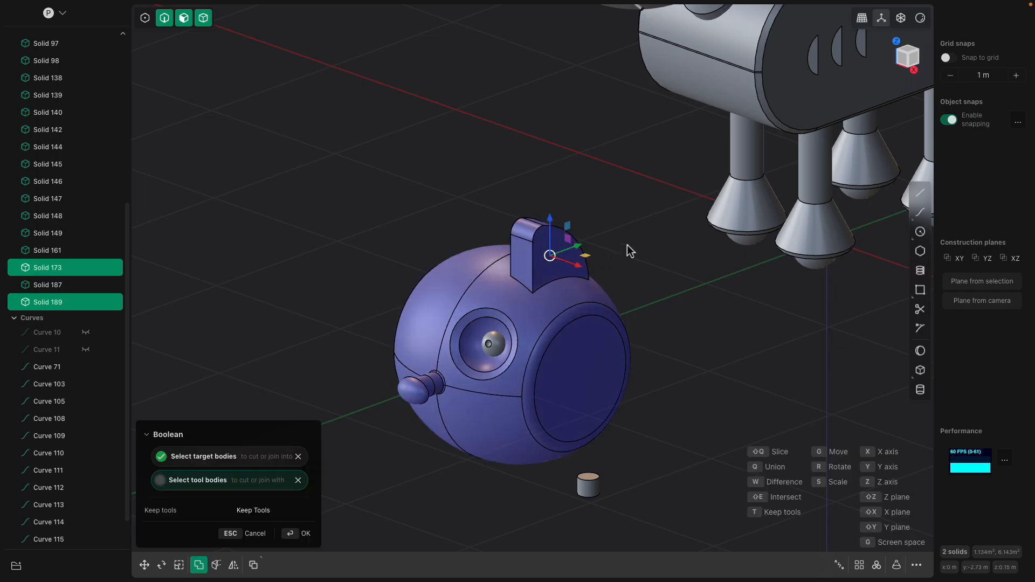
{"action": "key", "text": "Return"}
{"action": "middle_click_drag", "start_coordinate": [619, 249], "coordinate": [579, 357]}
{"action": "left_click", "coordinate": [583, 288]}
{"action": "key", "text": "f"}
{"action": "scroll", "coordinate": [592, 370], "scroll_direction": "down", "scroll_amount": 1}
{"action": "scroll", "coordinate": [577, 367], "scroll_direction": "up", "scroll_amount": 1}
{"action": "scroll", "coordinate": [562, 398], "scroll_direction": "up", "scroll_amount": 2}
{"action": "left_click", "coordinate": [554, 359]}
{"action": "left_click", "coordinate": [564, 373]}
{"action": "left_click", "coordinate": [553, 358], "text": "shift"}
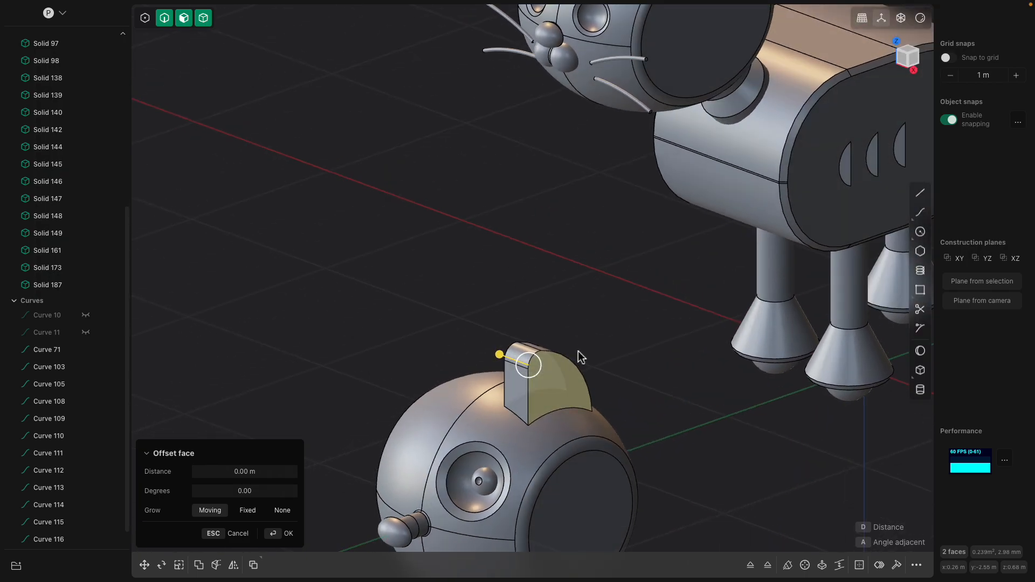
{"action": "key", "text": "ctrl+2"}
{"action": "scroll", "coordinate": [576, 355], "scroll_direction": "up", "scroll_amount": 2}
{"action": "left_click_drag", "start_coordinate": [492, 344], "coordinate": [487, 344]}
{"action": "middle_click_drag", "start_coordinate": [487, 343], "coordinate": [579, 357]}
{"action": "key", "text": "Return"}
{"action": "key", "text": "Escape"}
- Fillet the ear's vertical front and arched side edges with a radius of about 0.027 m
{"action": "left_click", "coordinate": [564, 358]}
{"action": "left_click", "coordinate": [540, 354]}
{"action": "key", "text": "b"}
{"action": "left_click", "coordinate": [515, 360]}
{"action": "left_click", "coordinate": [503, 401]}
{"action": "left_click", "coordinate": [551, 337]}
{"action": "left_click_drag", "start_coordinate": [549, 338], "coordinate": [542, 334]}
{"action": "middle_click_drag", "start_coordinate": [601, 357], "coordinate": [527, 417]}
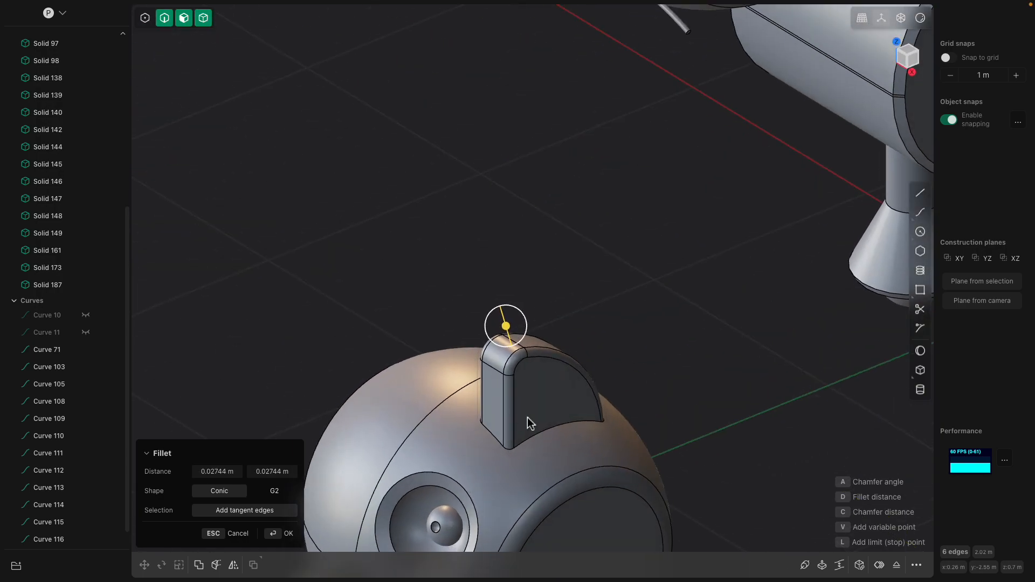
- Round the seam where the ear's base meets the head with a small fillet
{"action": "left_click", "coordinate": [556, 426]}
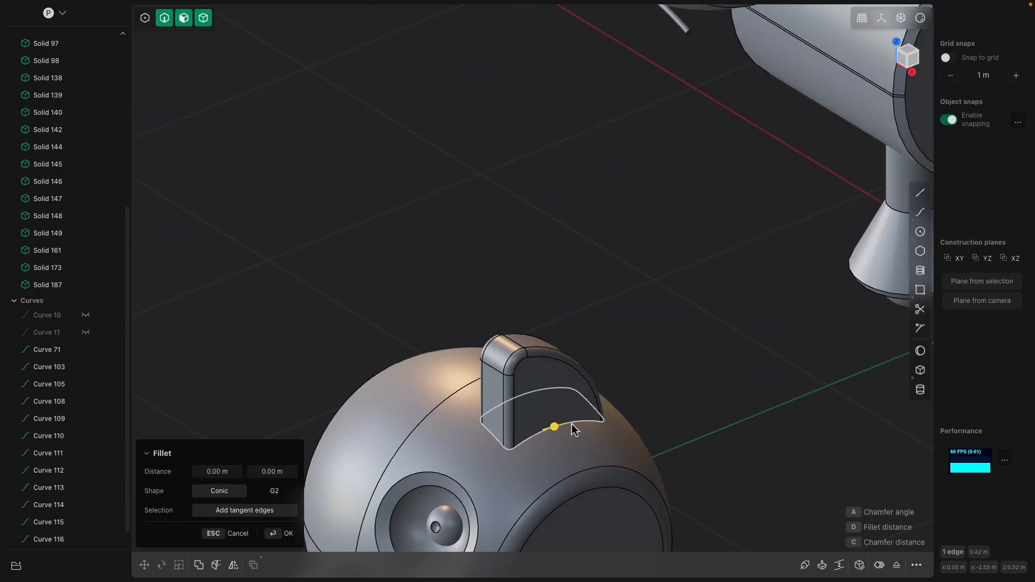
{"action": "left_click_drag", "start_coordinate": [517, 447], "coordinate": [519, 444]}
{"action": "middle_click_drag", "start_coordinate": [647, 342], "coordinate": [556, 415]}
{"action": "key", "text": "Return"}
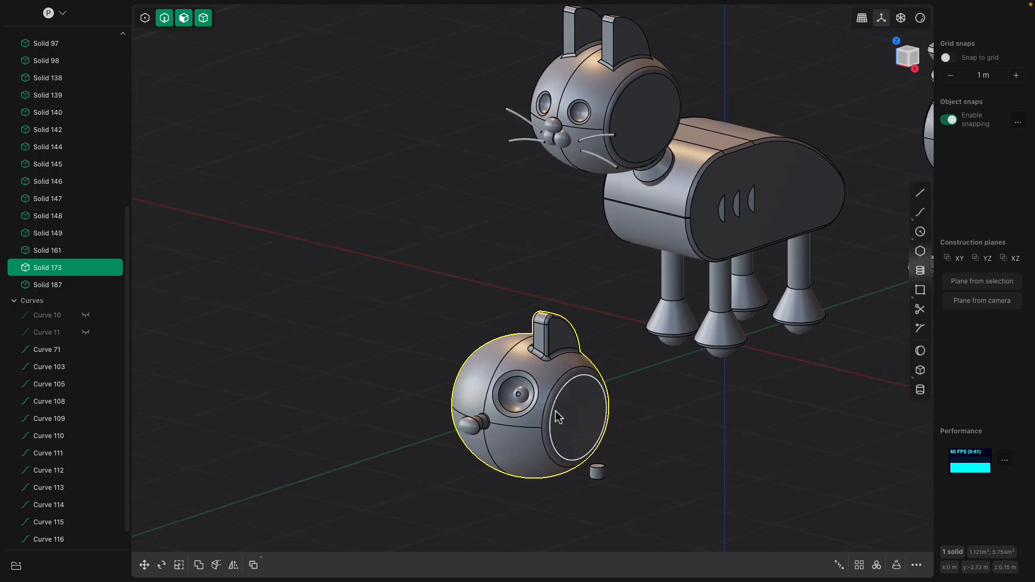
- Mirror the head solid along the X axis to give it a matching second ear and eye socket
{"action": "left_click", "coordinate": [555, 416]}
{"action": "left_click", "coordinate": [488, 322]}
{"action": "left_click", "coordinate": [499, 348]}
{"action": "mouse_move", "coordinate": [499, 348]}
{"action": "middle_mouse_down"}
{"action": "mouse_move", "coordinate": [452, 335]}
{"action": "mouse_move", "coordinate": [502, 337]}
{"action": "middle_mouse_up"}
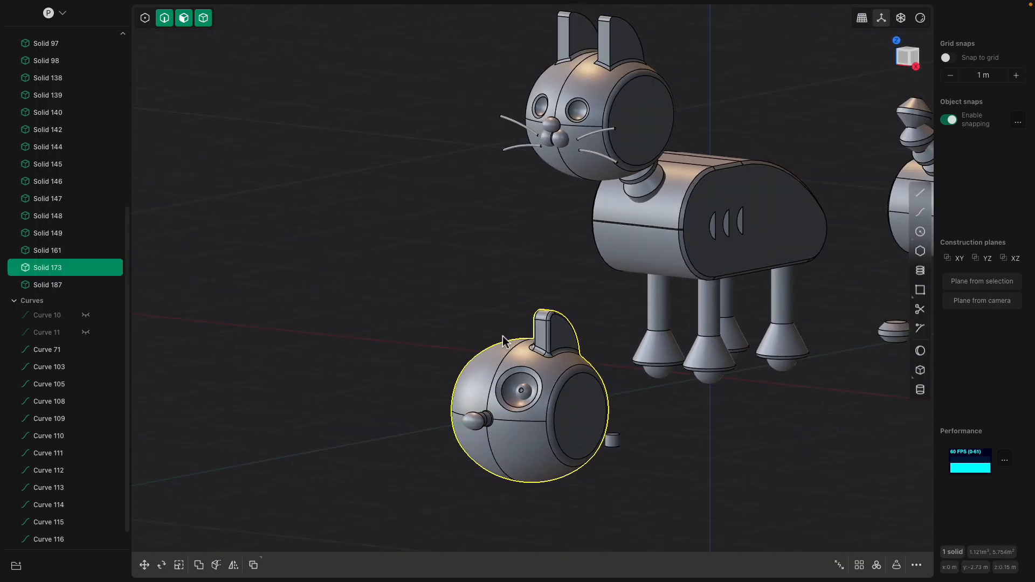
{"action": "left_click", "coordinate": [233, 565]}
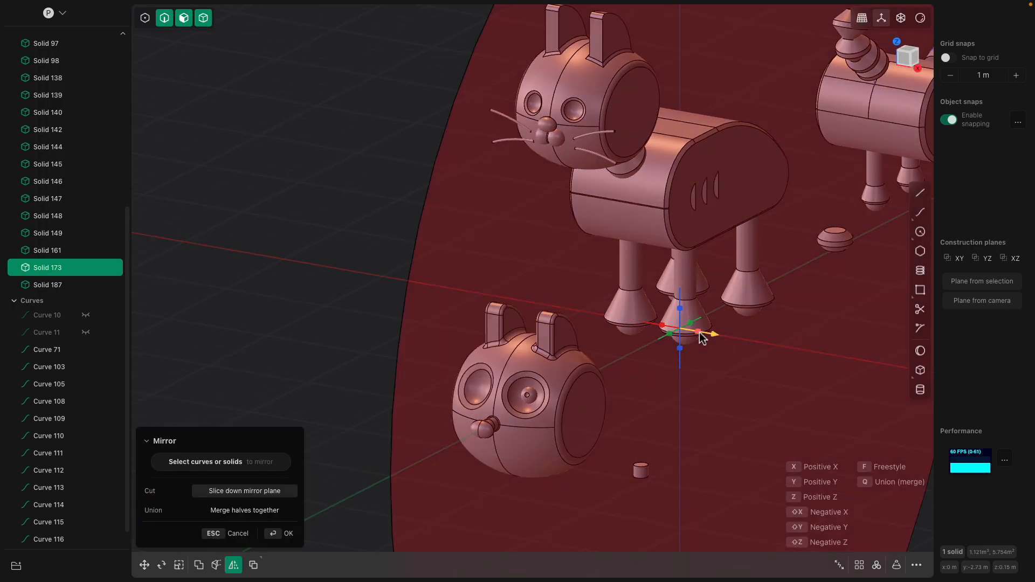
{"action": "middle_click_drag", "start_coordinate": [503, 281], "coordinate": [480, 274]}
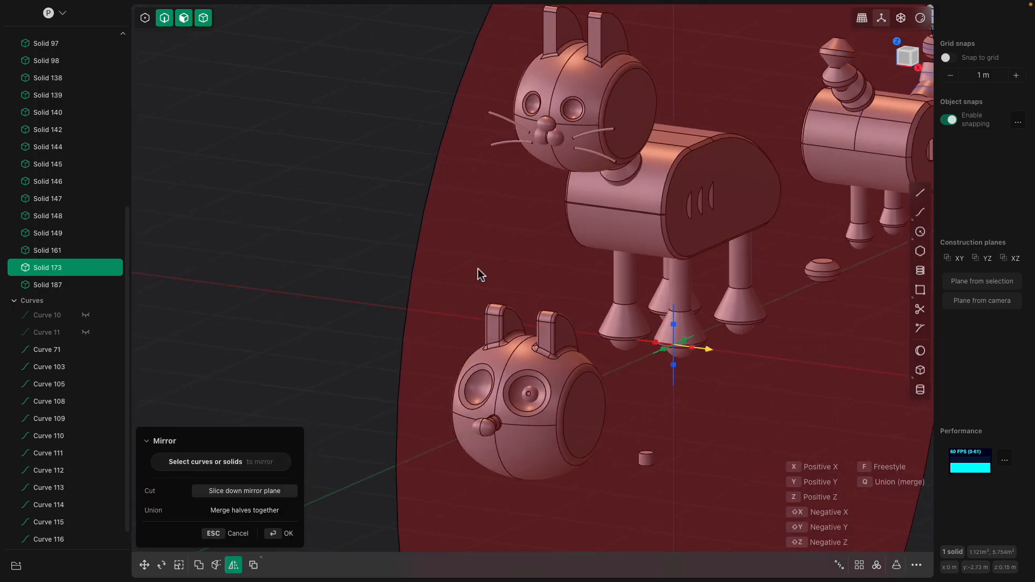
{"action": "key", "text": "Return"}
- Duplicate the eyeball and move the copy along X into the empty eye socket, working from the front view
{"action": "middle_click_drag", "start_coordinate": [423, 244], "coordinate": [546, 398]}
{"action": "left_click", "coordinate": [546, 398]}
{"action": "left_click", "coordinate": [916, 52]}
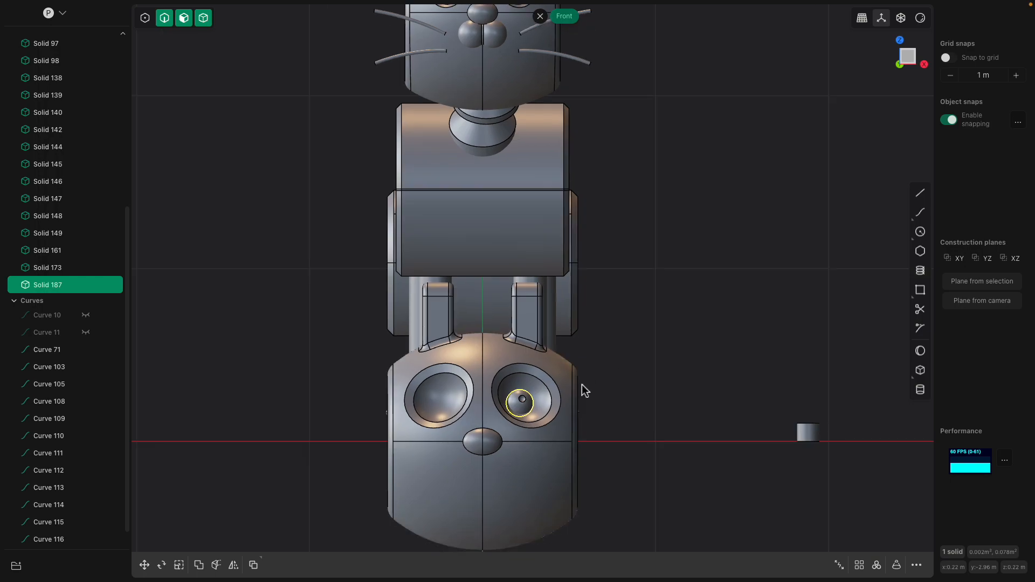
{"action": "key", "text": "ctrl+d"}
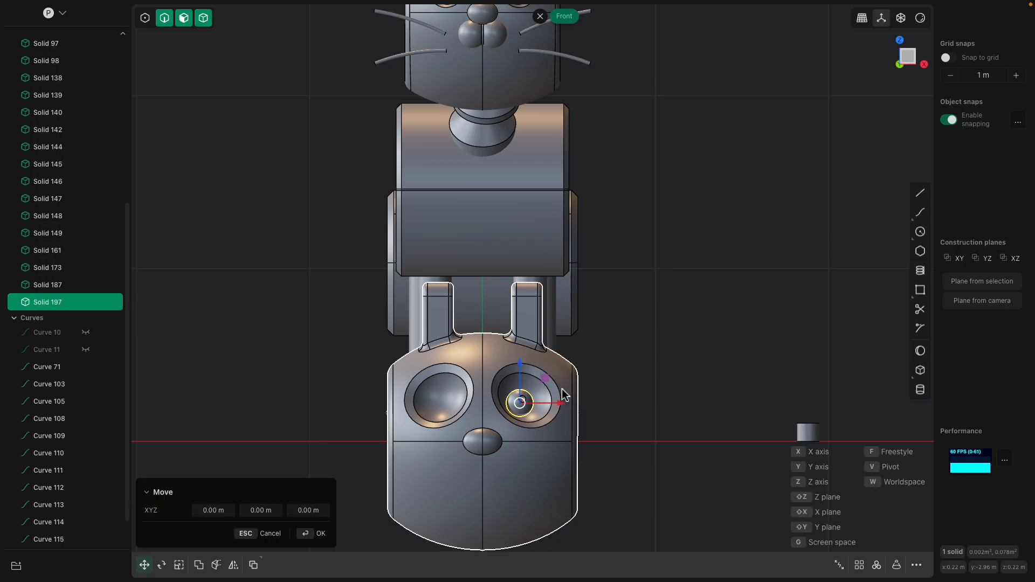
{"action": "left_click", "coordinate": [473, 410]}
- Rotate the duplicated eyeball about 21.85 degrees around the Y axis to turn its pupil
{"action": "key", "text": "r"}
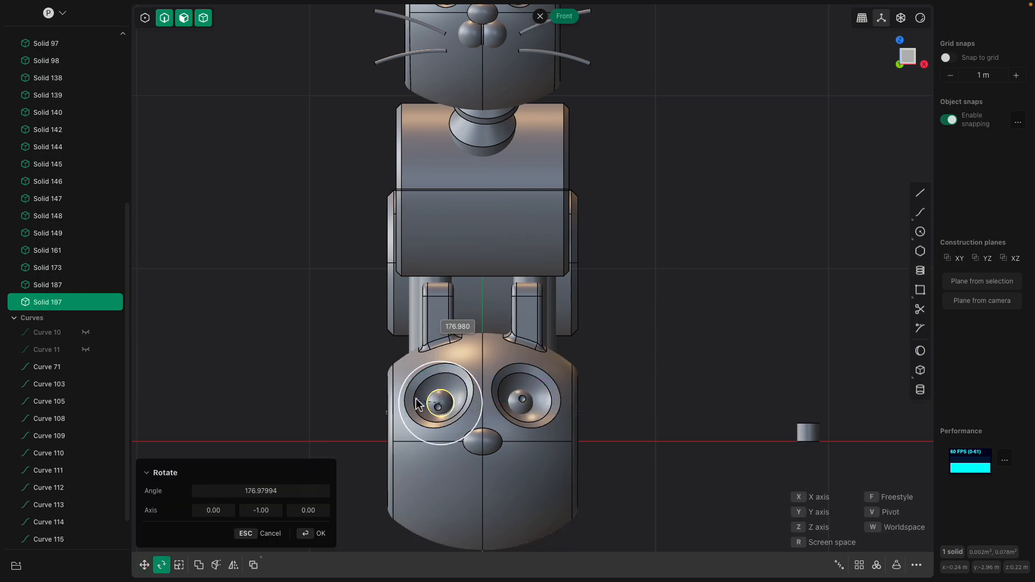
{"action": "left_click", "coordinate": [413, 398]}
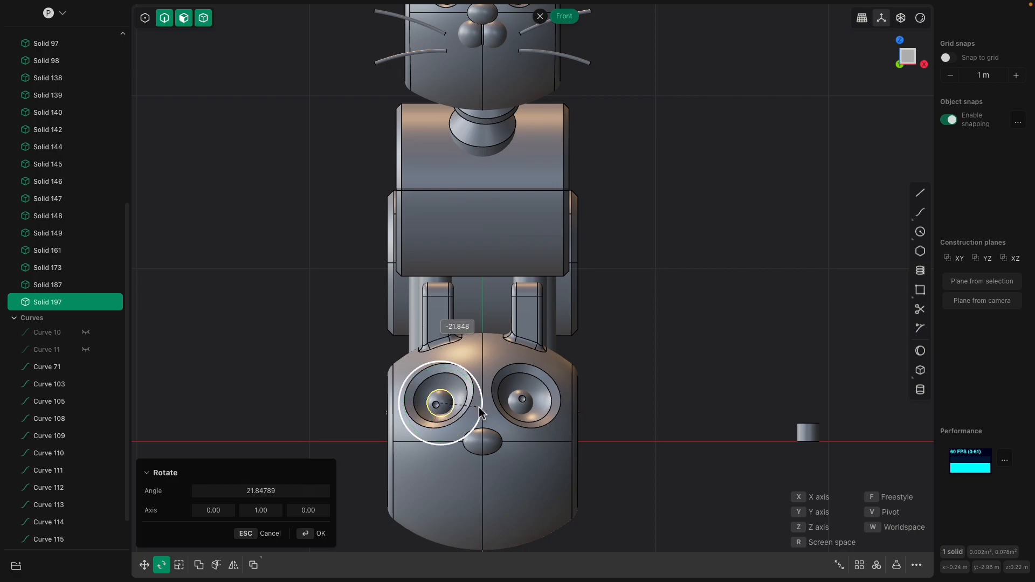
{"action": "left_click", "coordinate": [479, 408]}
- Examine the face and whisker layout on the original cat's head in the front view
{"action": "scroll", "coordinate": [670, 353], "scroll_direction": "down", "scroll_amount": 3}
{"action": "middle_click_drag", "start_coordinate": [631, 305], "coordinate": [631, 347], "text": "shift"}
{"action": "scroll", "coordinate": [531, 157], "scroll_direction": "up", "scroll_amount": 4}
{"action": "middle_click_drag", "start_coordinate": [526, 282], "coordinate": [529, 335], "text": "shift"}
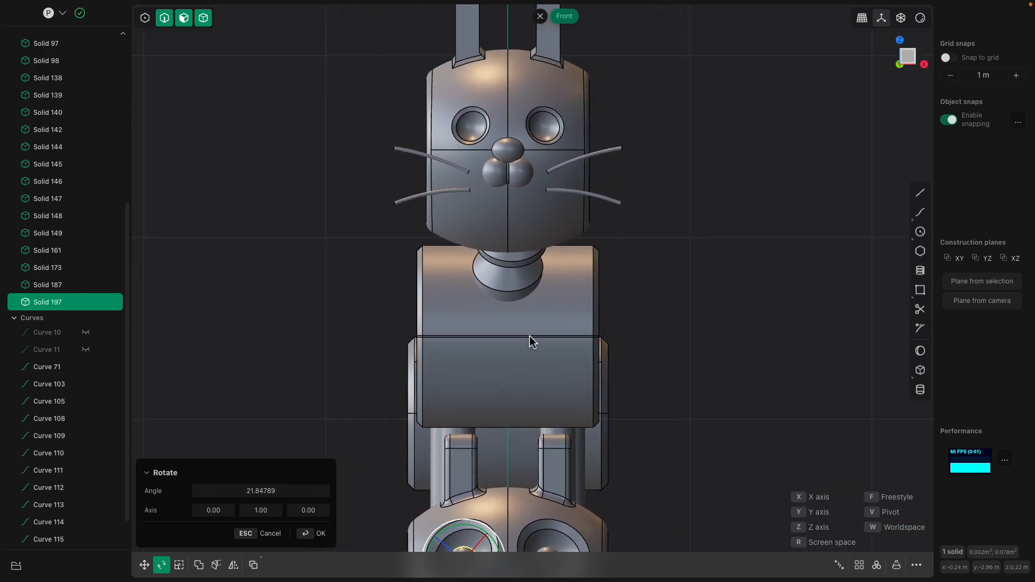
{"action": "scroll", "coordinate": [529, 335], "scroll_direction": "up", "scroll_amount": 4}
{"action": "middle_click_drag", "start_coordinate": [510, 169], "coordinate": [512, 428], "text": "shift"}
{"action": "scroll", "coordinate": [511, 428], "scroll_direction": "up", "scroll_amount": 4}
{"action": "scroll", "coordinate": [510, 334], "scroll_direction": "up", "scroll_amount": 3}
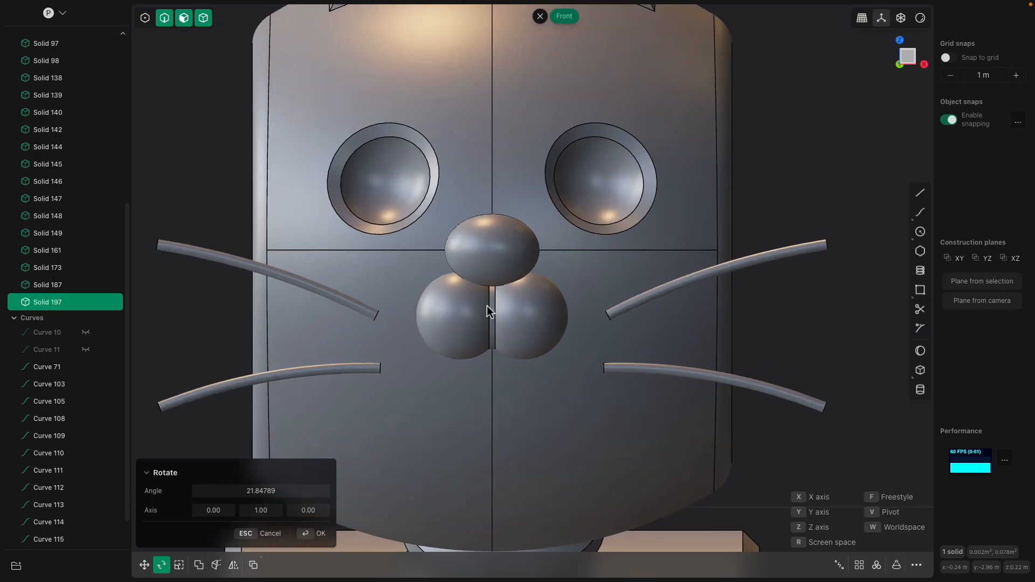
{"action": "scroll", "coordinate": [620, 323], "scroll_direction": "down", "scroll_amount": 5}
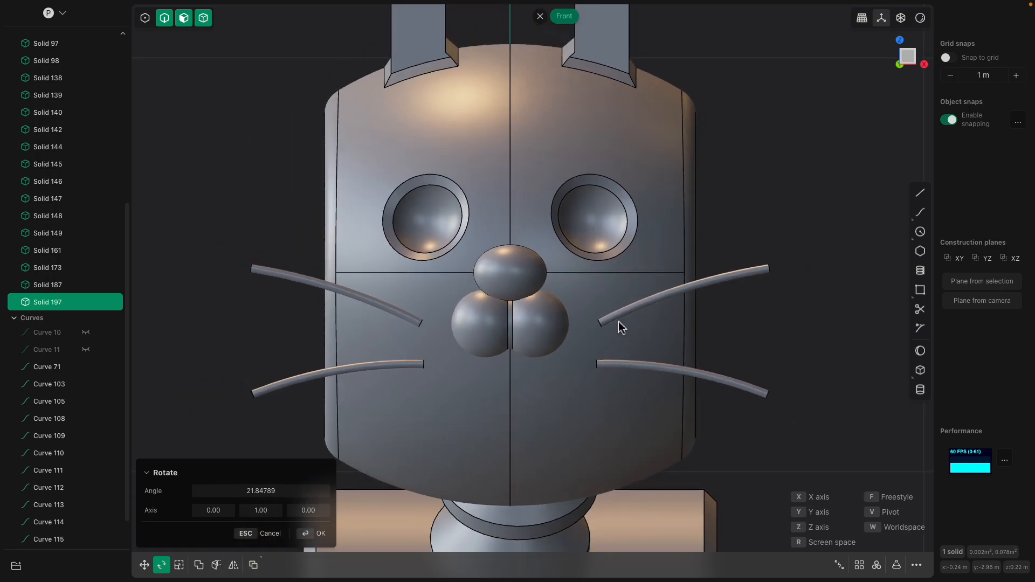
{"action": "middle_click_drag", "start_coordinate": [746, 474], "coordinate": [606, 282], "text": "shift"}
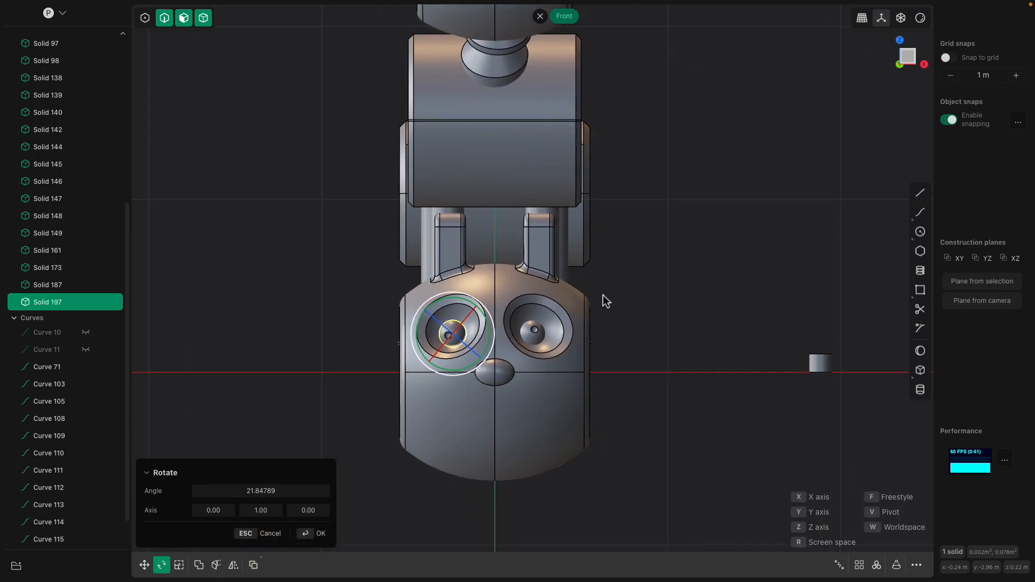
{"action": "scroll", "coordinate": [675, 342], "scroll_direction": "up", "scroll_amount": 4}
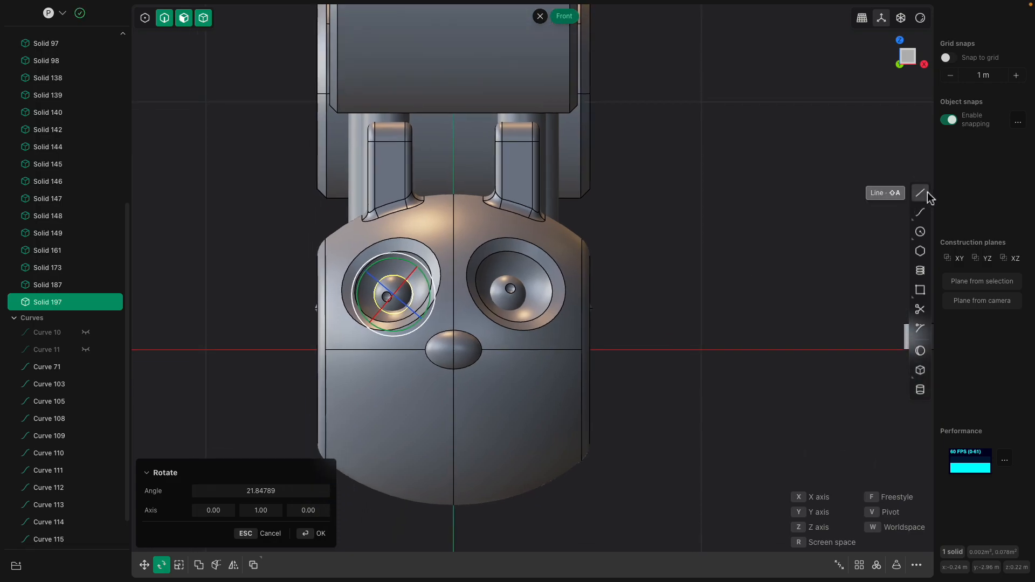
- Draw the upper whisker as a line about 0.52 m long, starting beside the nose and sloping up past the head's side
{"action": "left_click", "coordinate": [928, 193]}
{"action": "left_click", "coordinate": [542, 339]}
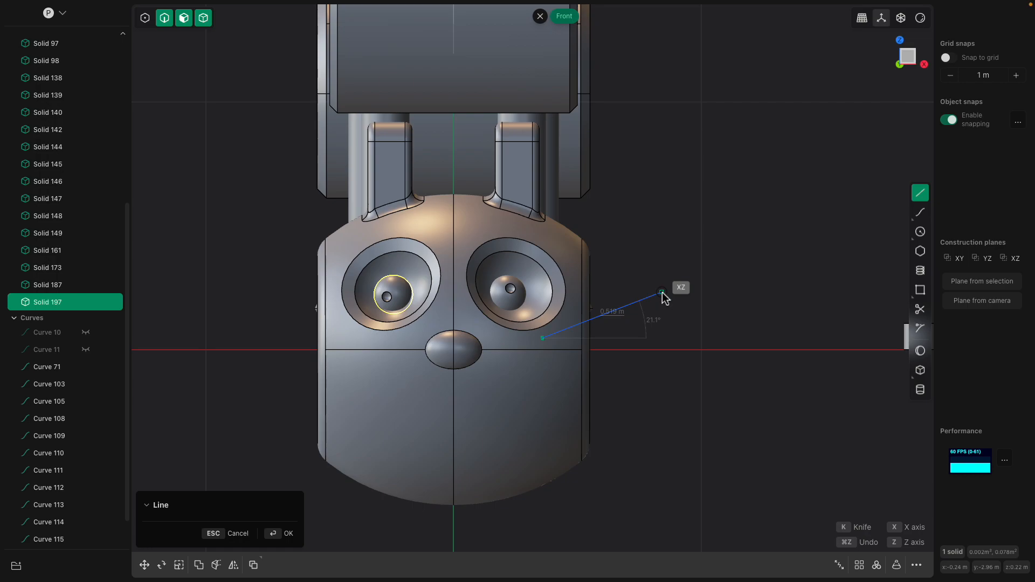
{"action": "left_click", "coordinate": [667, 303]}
{"action": "scroll", "coordinate": [676, 343], "scroll_direction": "up", "scroll_amount": 2}
{"action": "key", "text": "Return"}
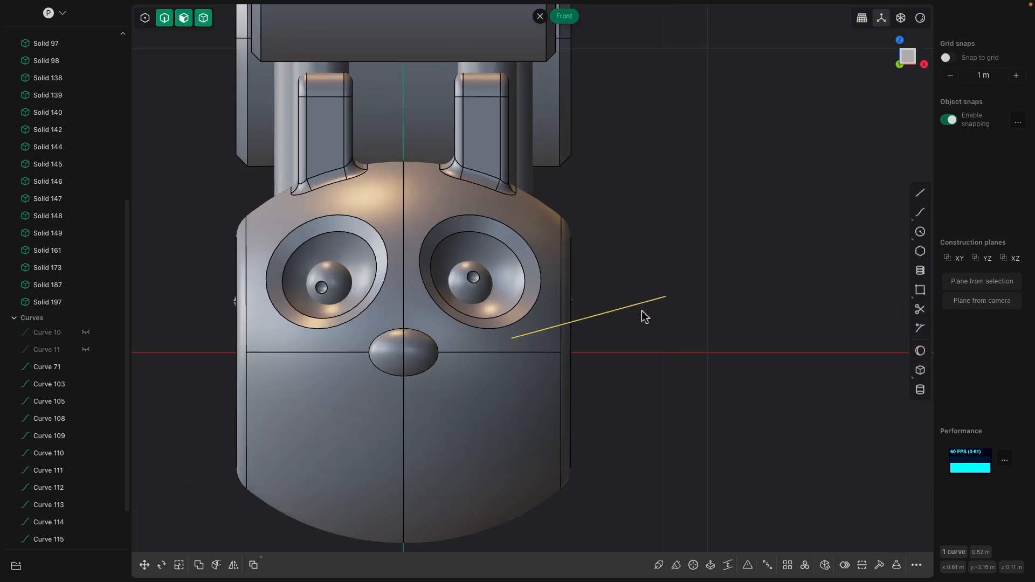
- Draw the lower whisker as a line about 0.51 m long beneath the first one, sloping down and outward
{"action": "left_click", "coordinate": [920, 194]}
{"action": "left_click", "coordinate": [513, 375]}
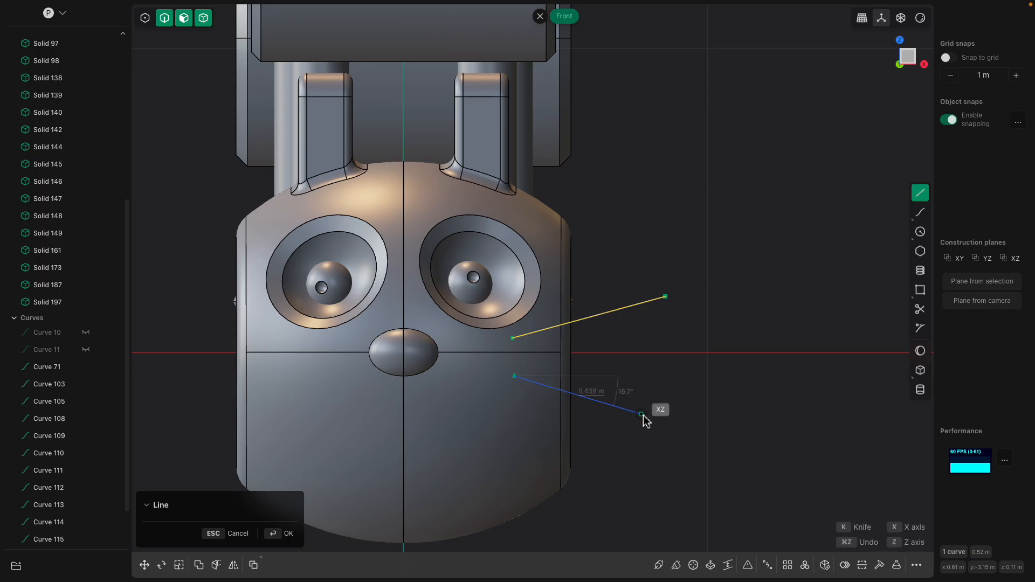
{"action": "left_click", "coordinate": [662, 421]}
{"action": "key", "text": "Return"}
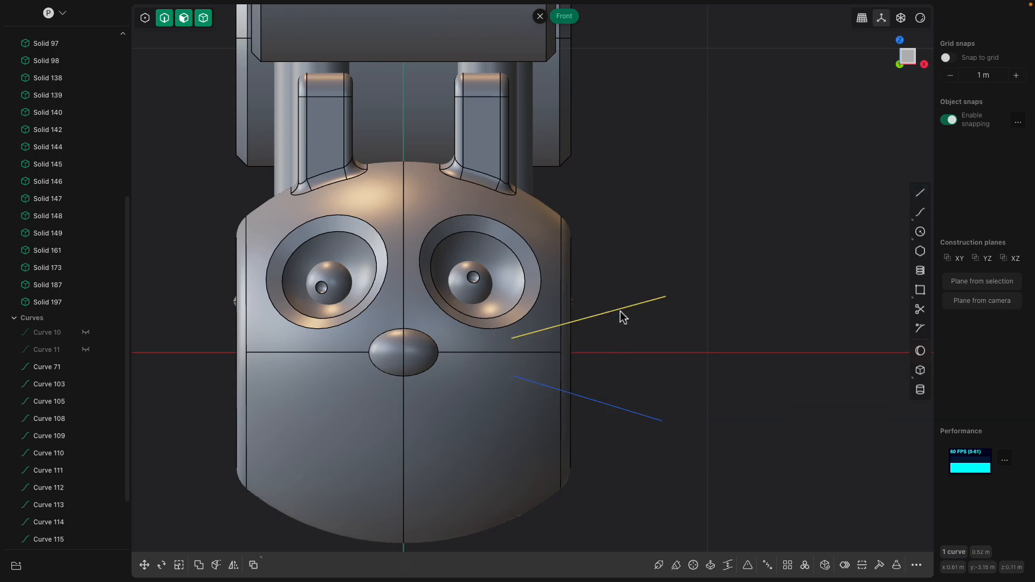
- Subdivide the upper whisker line to add a control point at its middle
{"action": "mouse_move", "coordinate": [623, 318]}
{"action": "middle_mouse_down"}
{"action": "mouse_move", "coordinate": [603, 338]}
{"action": "mouse_move", "coordinate": [611, 326]}
{"action": "middle_mouse_up"}
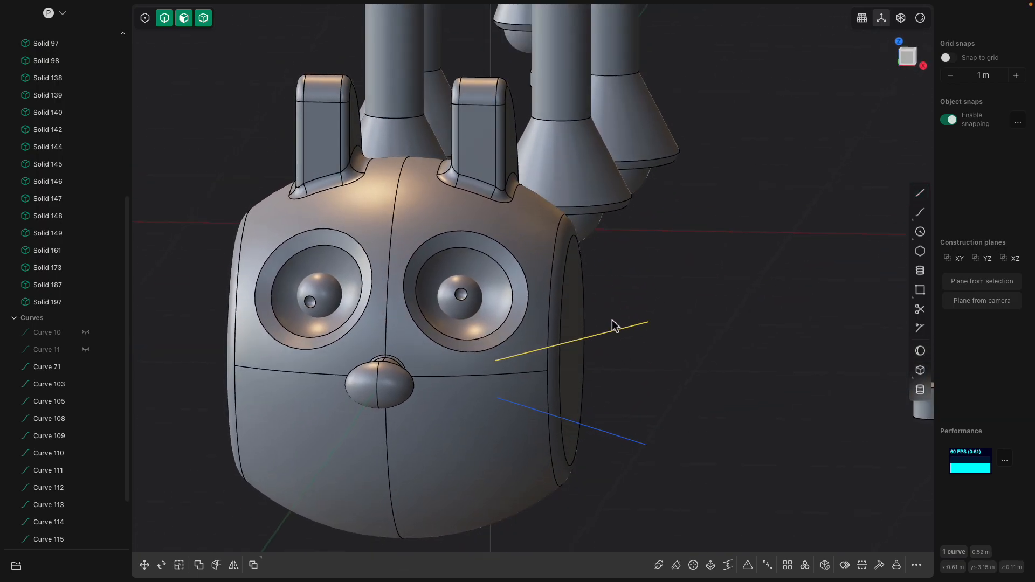
{"action": "type", "text": "f"}
{"action": "type", "text": "sub"}
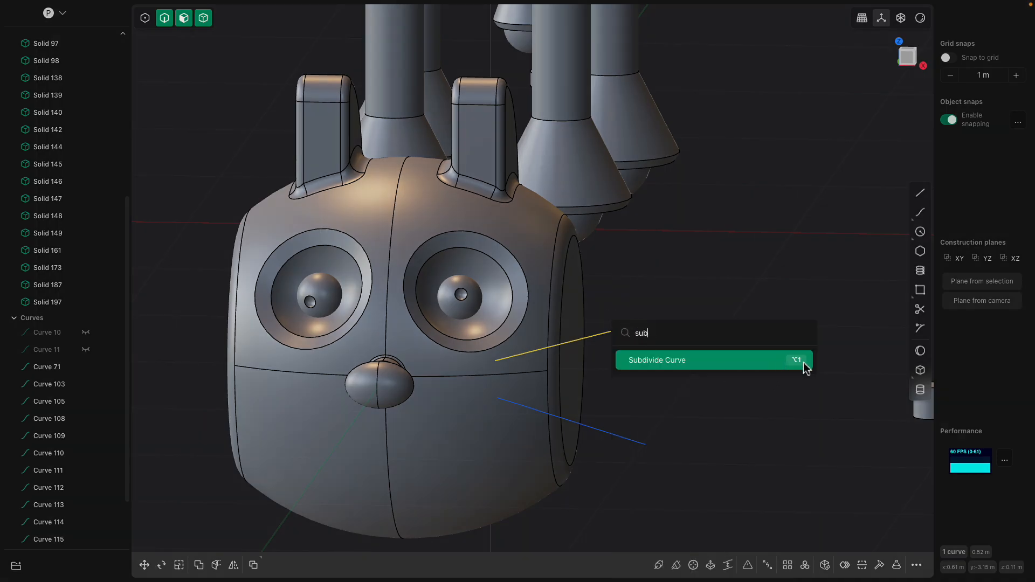
{"action": "key", "text": "Return"}
{"action": "middle_click_drag", "start_coordinate": [672, 302], "coordinate": [644, 324]}
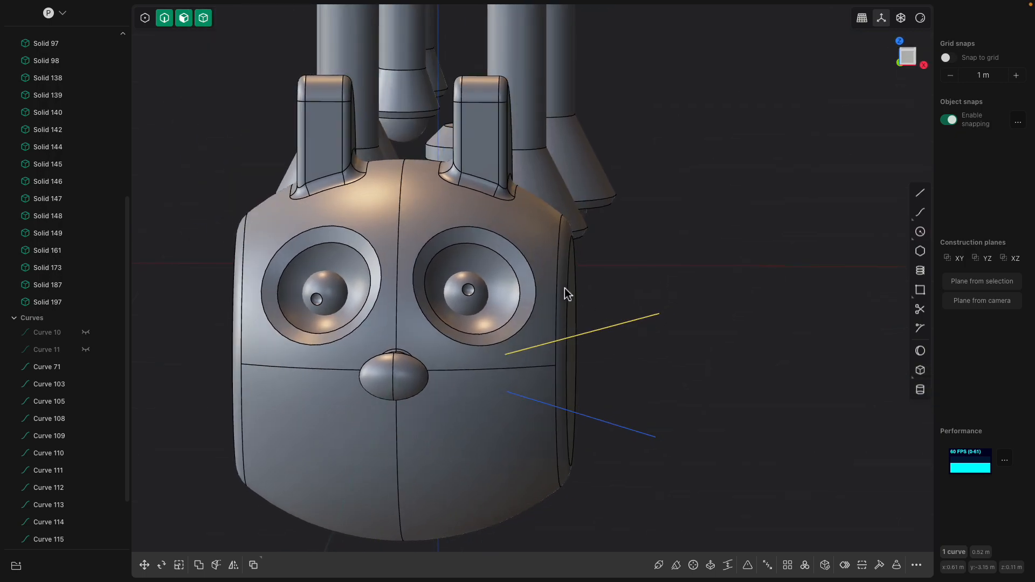
- Raise the upper whisker's middle control point to bend the line into an upward arc
{"action": "left_click", "coordinate": [146, 19]}
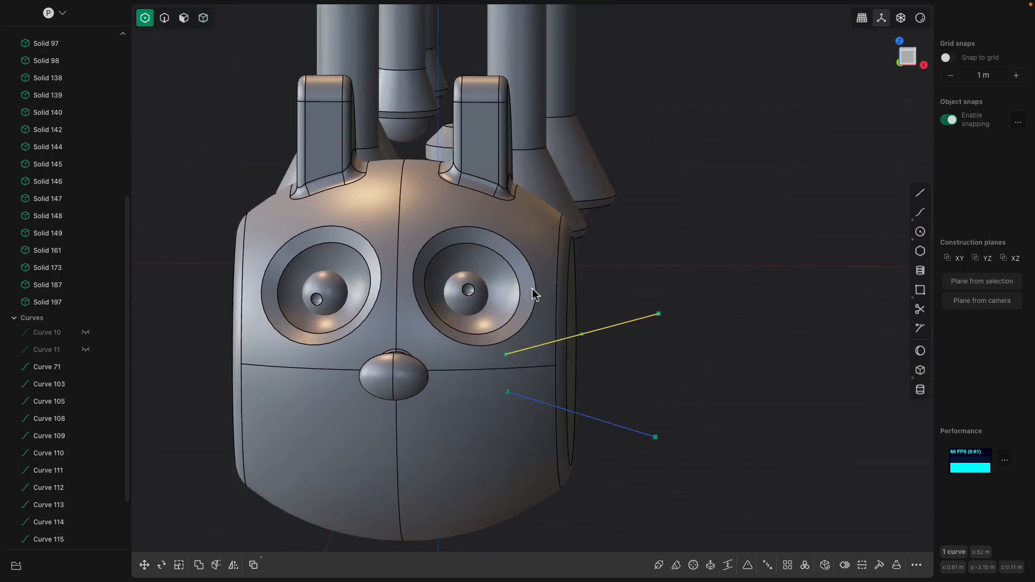
{"action": "left_click", "coordinate": [582, 335]}
{"action": "key", "text": "g"}
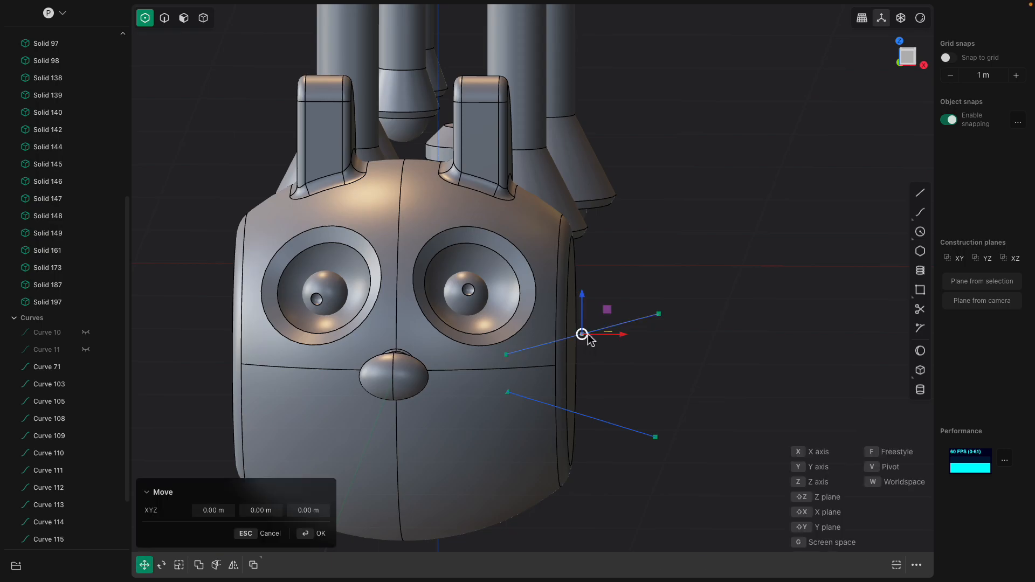
{"action": "left_click", "coordinate": [578, 310]}
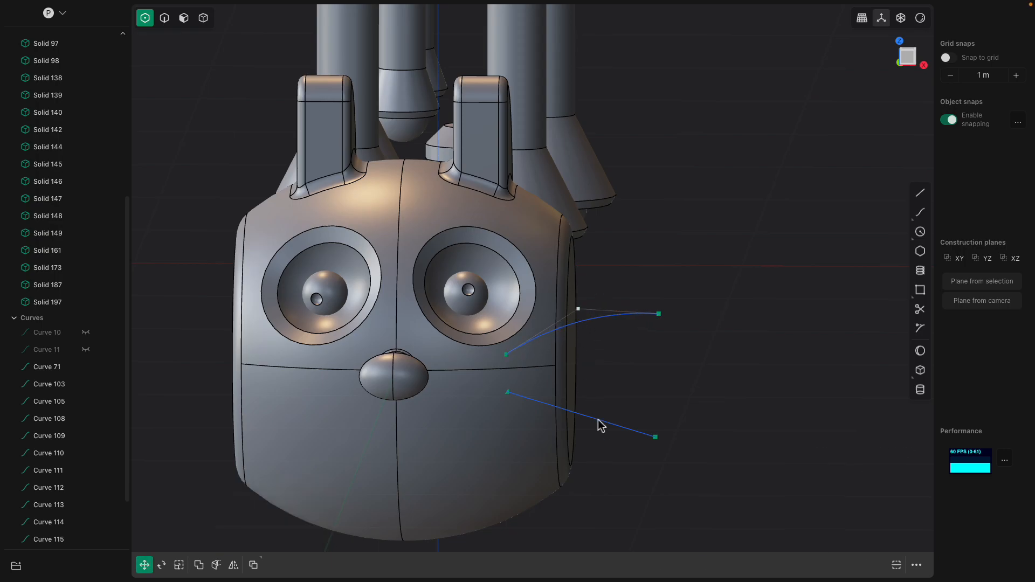
- Subdivide the lower whisker line to add two control points along it
{"action": "left_click", "coordinate": [165, 17]}
{"action": "left_click", "coordinate": [631, 433]}
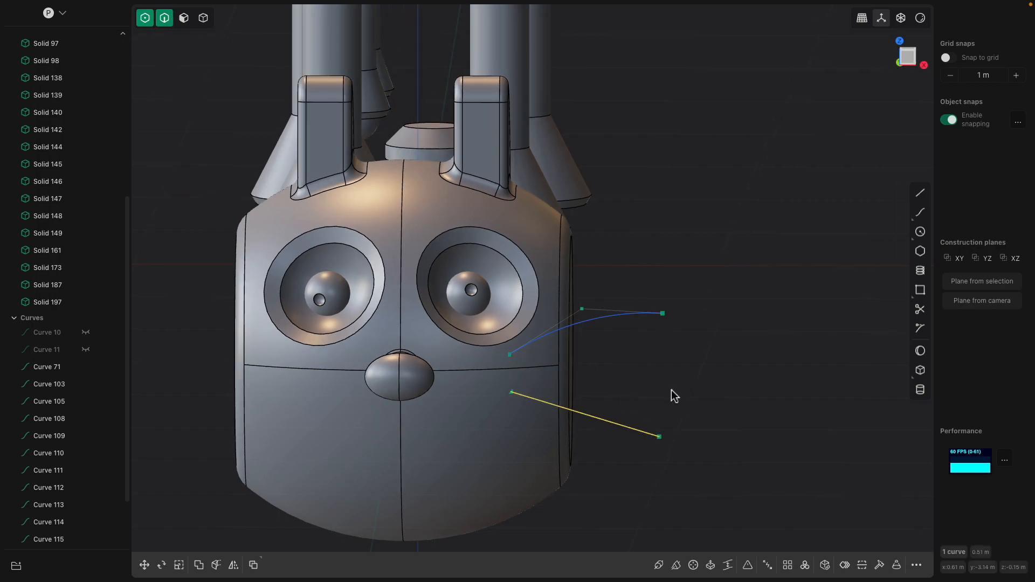
{"action": "scroll", "coordinate": [593, 424], "scroll_direction": "up", "scroll_amount": 5}
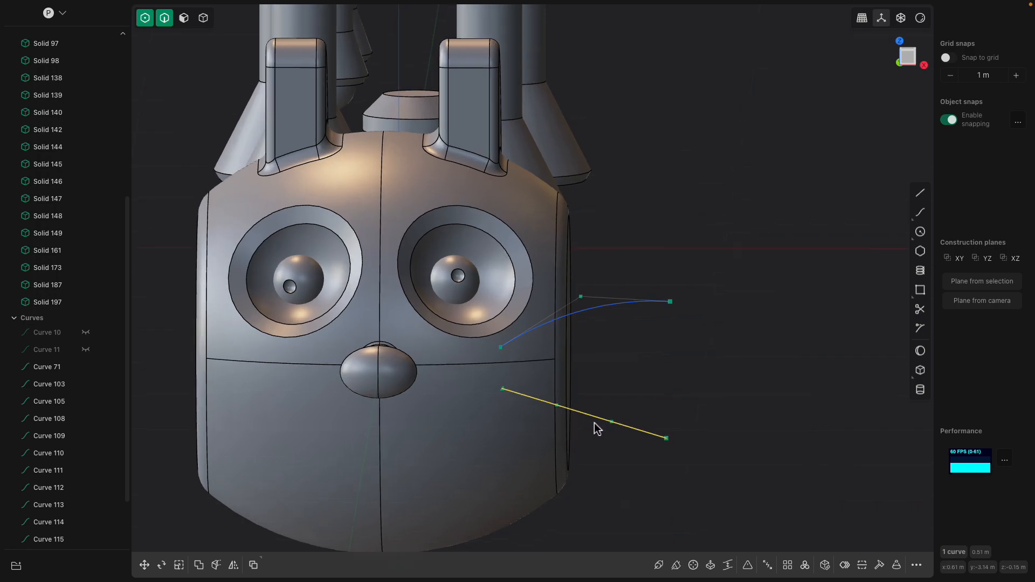
- Raise the lower whisker's outer control point slightly to begin bending the line
{"action": "left_click", "coordinate": [615, 421]}
{"action": "key", "text": "g"}
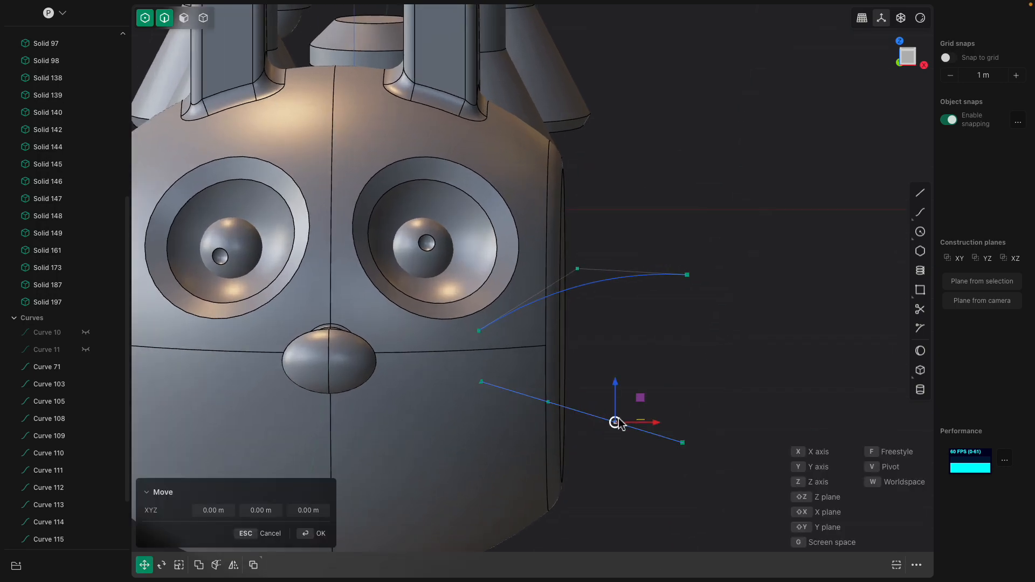
{"action": "left_click", "coordinate": [551, 410]}
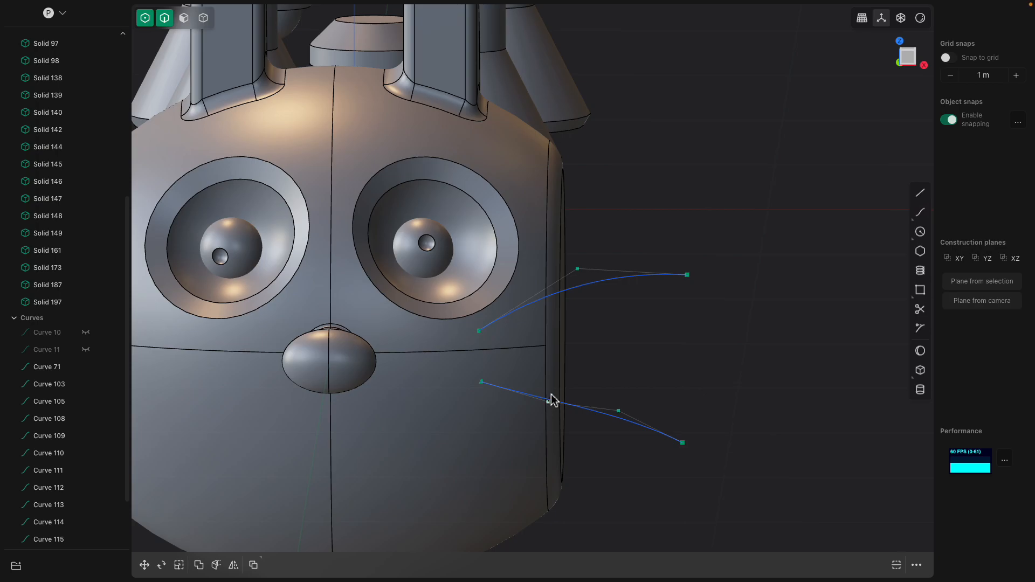
- Raise the lower whisker's inner control point and readjust the outer one to form a smooth downward arc
{"action": "middle_click_drag", "start_coordinate": [557, 397], "coordinate": [503, 419]}
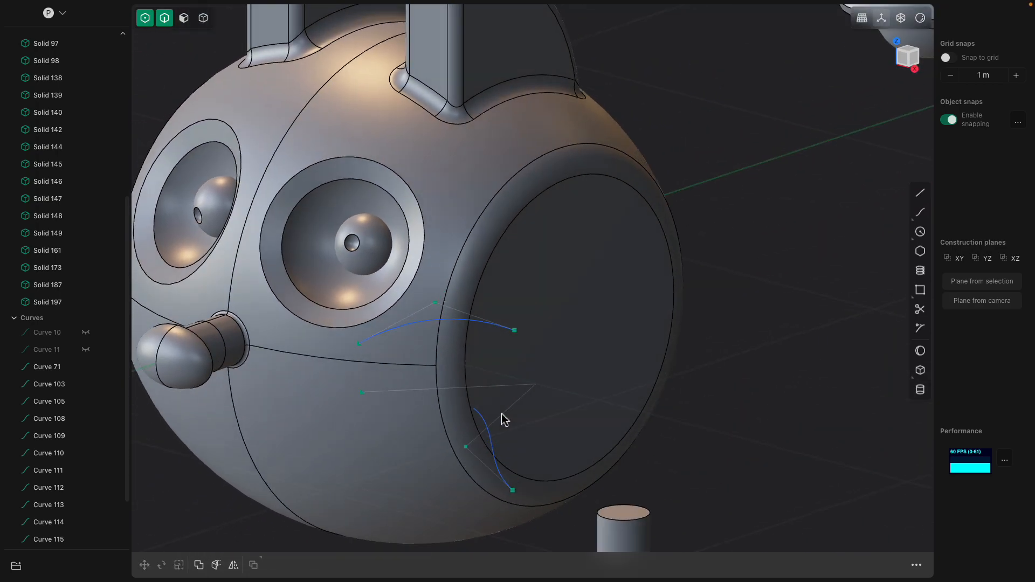
{"action": "middle_click_drag", "start_coordinate": [418, 429], "coordinate": [559, 400]}
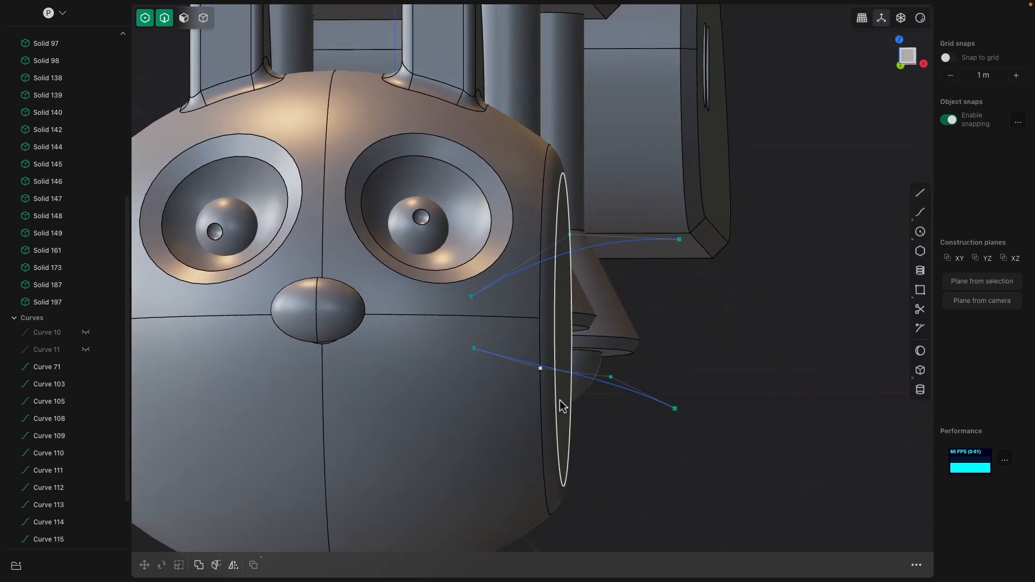
{"action": "key", "text": "g"}
{"action": "left_click", "coordinate": [617, 385]}
{"action": "left_click", "coordinate": [611, 377]}
{"action": "key", "text": "g"}
{"action": "scroll", "coordinate": [624, 401], "scroll_direction": "down", "scroll_amount": 3}
{"action": "left_click", "coordinate": [703, 344]}
{"action": "middle_click_drag", "start_coordinate": [704, 343], "coordinate": [704, 361]}
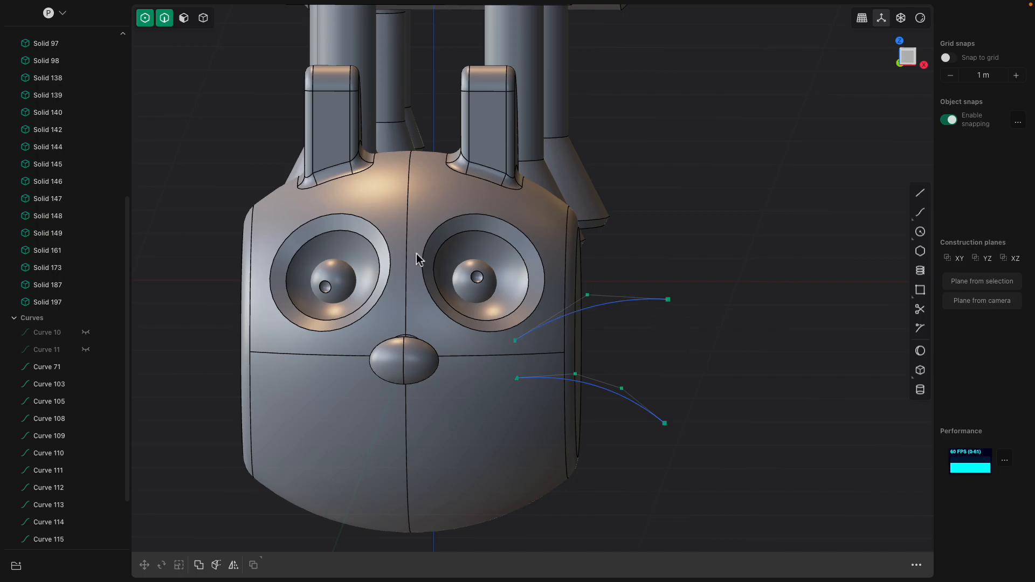
- Turn off control-point selection and pipe the upper whisker curve into a thin tube with a 0.01 m section size
{"action": "left_click", "coordinate": [144, 18]}
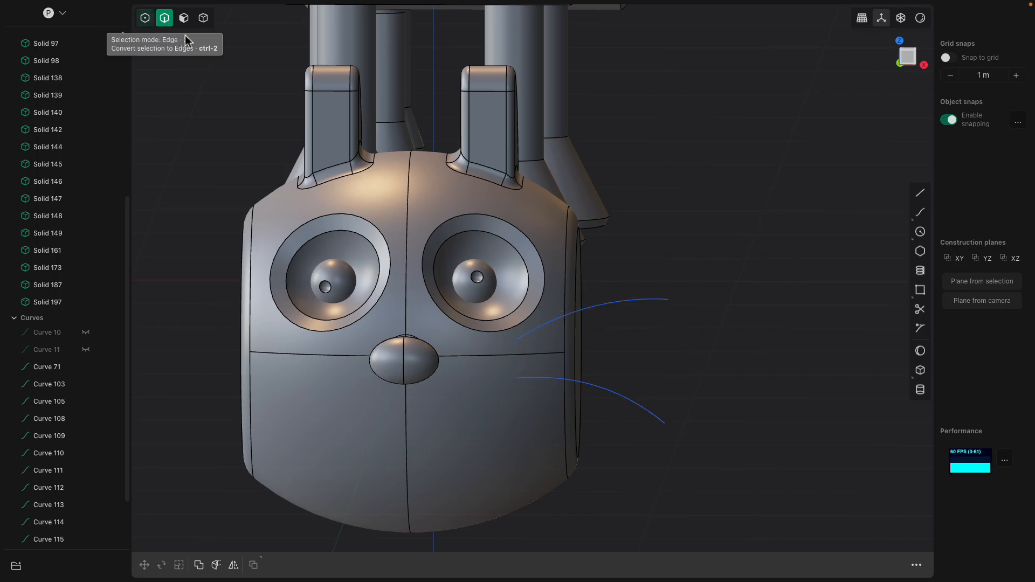
{"action": "left_click", "coordinate": [628, 305]}
{"action": "left_click", "coordinate": [629, 404]}
{"action": "middle_click_drag", "start_coordinate": [639, 427], "coordinate": [634, 365]}
{"action": "left_click", "coordinate": [614, 299]}
{"action": "left_click", "coordinate": [659, 563]}
{"action": "scroll", "coordinate": [513, 373], "scroll_direction": "up", "scroll_amount": 3}
{"action": "middle_click_drag", "start_coordinate": [555, 384], "coordinate": [535, 378]}
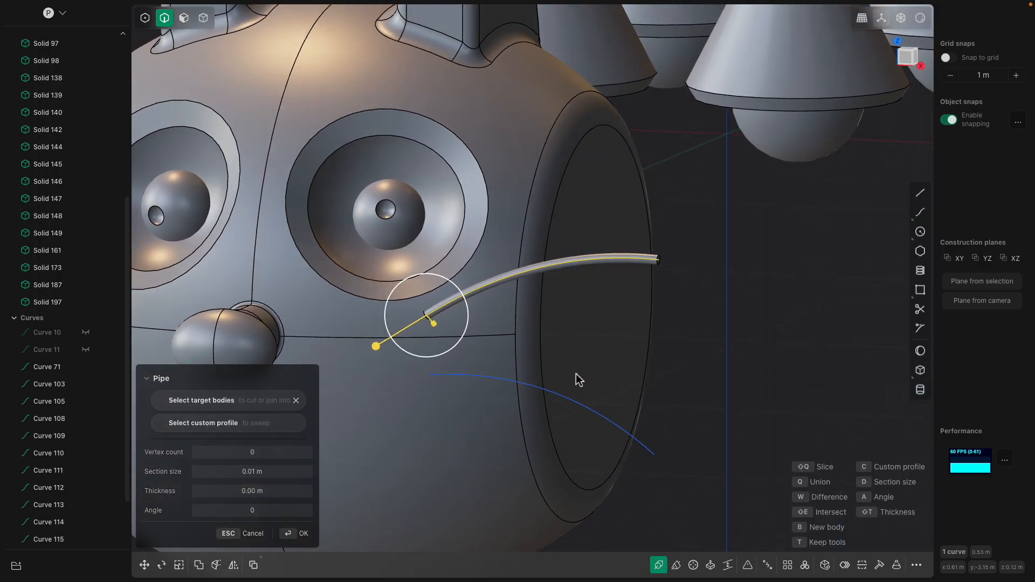
{"action": "scroll", "coordinate": [585, 365], "scroll_direction": "up", "scroll_amount": 2}
{"action": "middle_click_drag", "start_coordinate": [626, 310], "coordinate": [594, 323]}
{"action": "scroll", "coordinate": [594, 322], "scroll_direction": "up", "scroll_amount": 3}
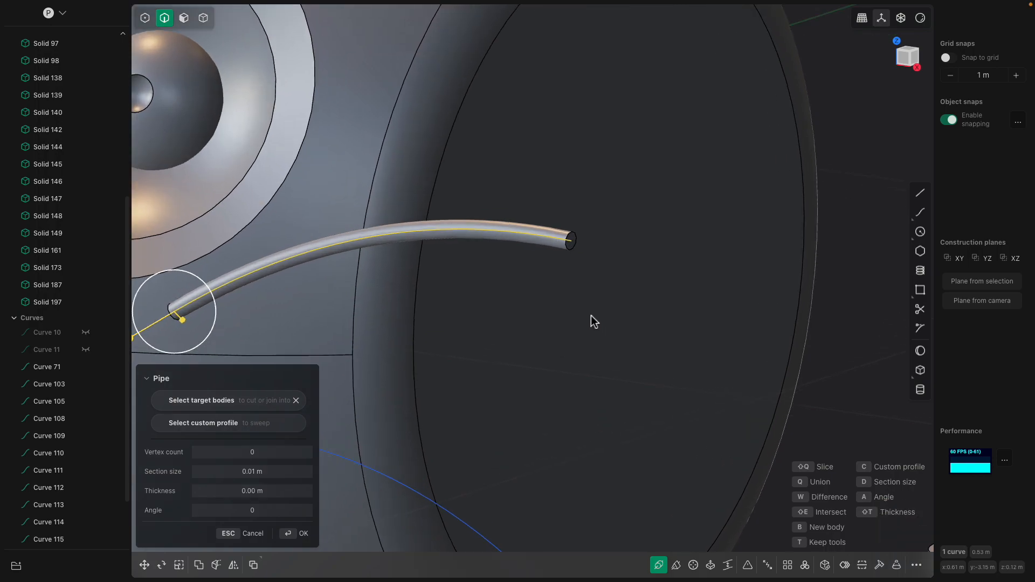
{"action": "scroll", "coordinate": [584, 342], "scroll_direction": "down", "scroll_amount": 2}
{"action": "middle_click_drag", "start_coordinate": [541, 358], "coordinate": [670, 307]}
{"action": "key", "text": "Return"}
- Pipe the lower whisker curve into a thin tube matching the upper whisker
{"action": "left_click", "coordinate": [589, 420]}
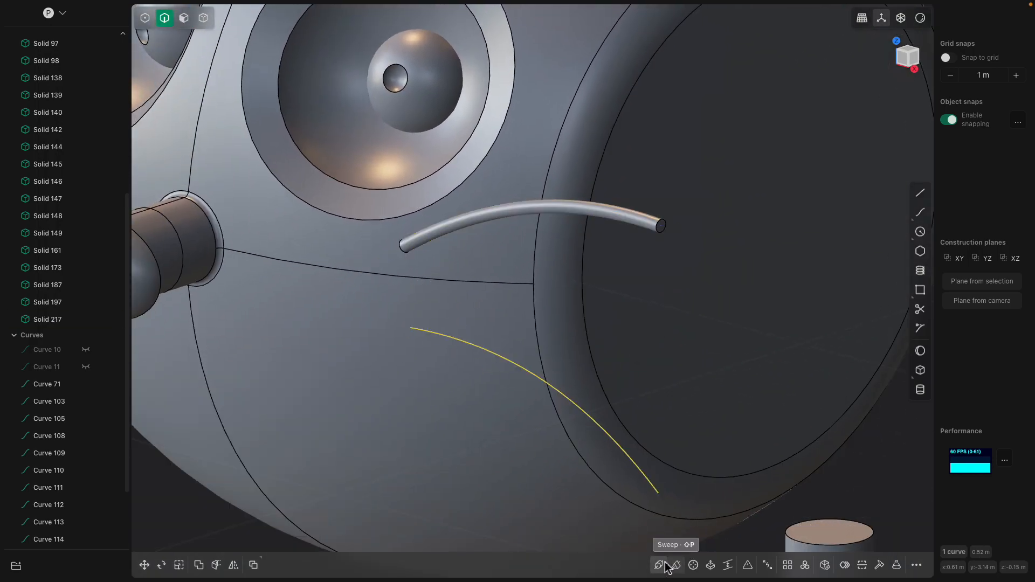
{"action": "left_click", "coordinate": [658, 564]}
{"action": "middle_click_drag", "start_coordinate": [679, 506], "coordinate": [748, 505]}
{"action": "scroll", "coordinate": [748, 505], "scroll_direction": "down", "scroll_amount": 2}
{"action": "key", "text": "Return"}
{"action": "left_click", "coordinate": [760, 492]}
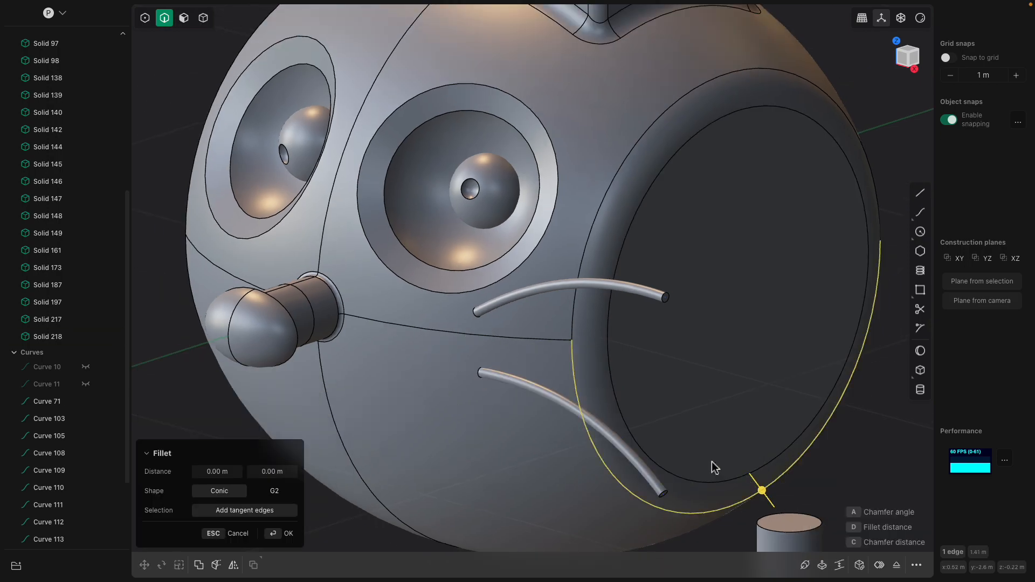
{"action": "scroll", "coordinate": [711, 465], "scroll_direction": "down", "scroll_amount": 5}
{"action": "middle_click_drag", "start_coordinate": [765, 367], "coordinate": [520, 359], "text": "shift"}
{"action": "scroll", "coordinate": [652, 393], "scroll_direction": "down", "scroll_amount": 3}
{"action": "key", "text": "Escape"}
- In the right view, draw a four-point S-shaped curve about 2.91 m long in the empty space beyond the smaller cat body
{"action": "scroll", "coordinate": [596, 402], "scroll_direction": "down", "scroll_amount": 3}
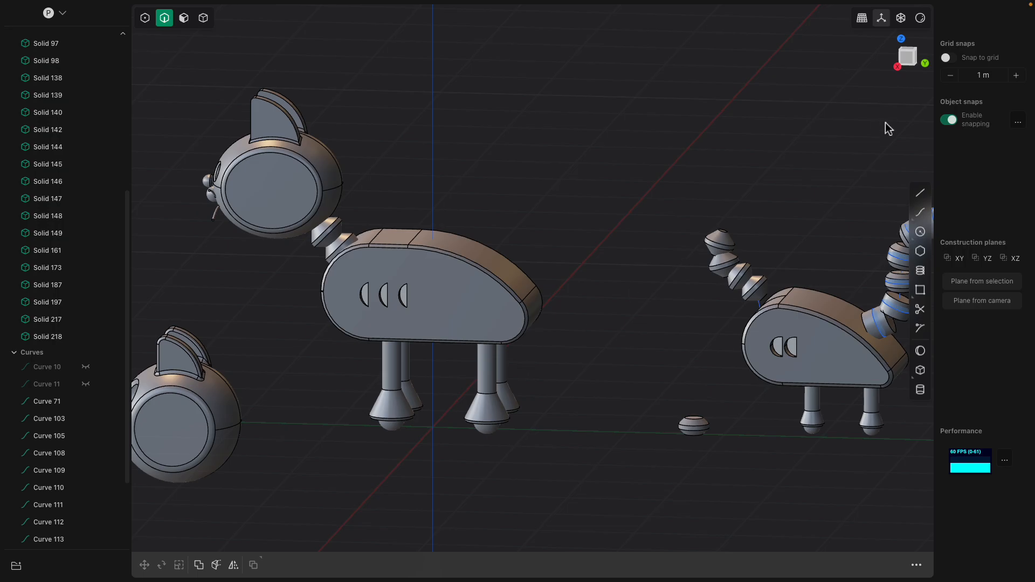
{"action": "left_click", "coordinate": [907, 63]}
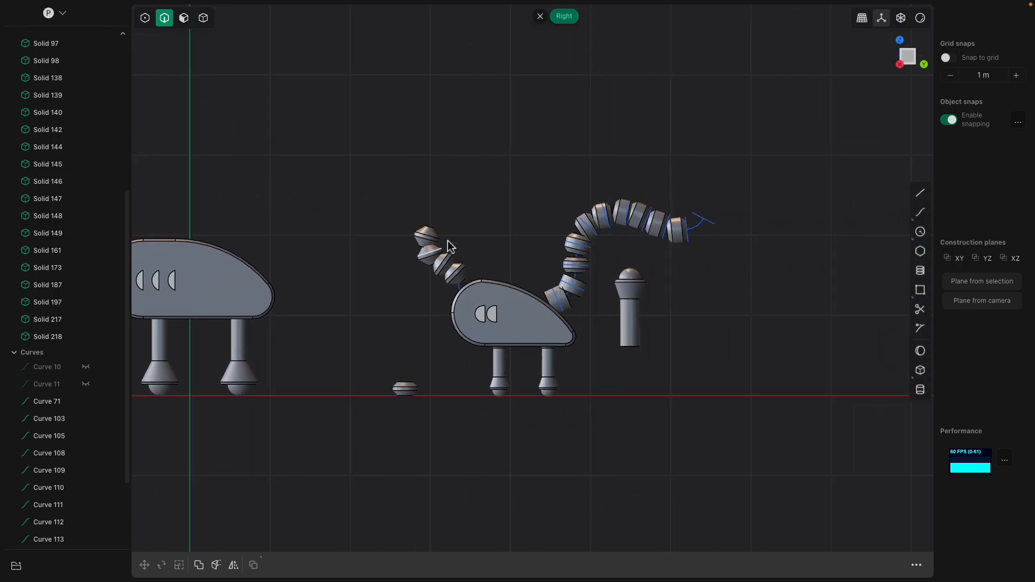
{"action": "scroll", "coordinate": [447, 250], "scroll_direction": "down", "scroll_amount": 2}
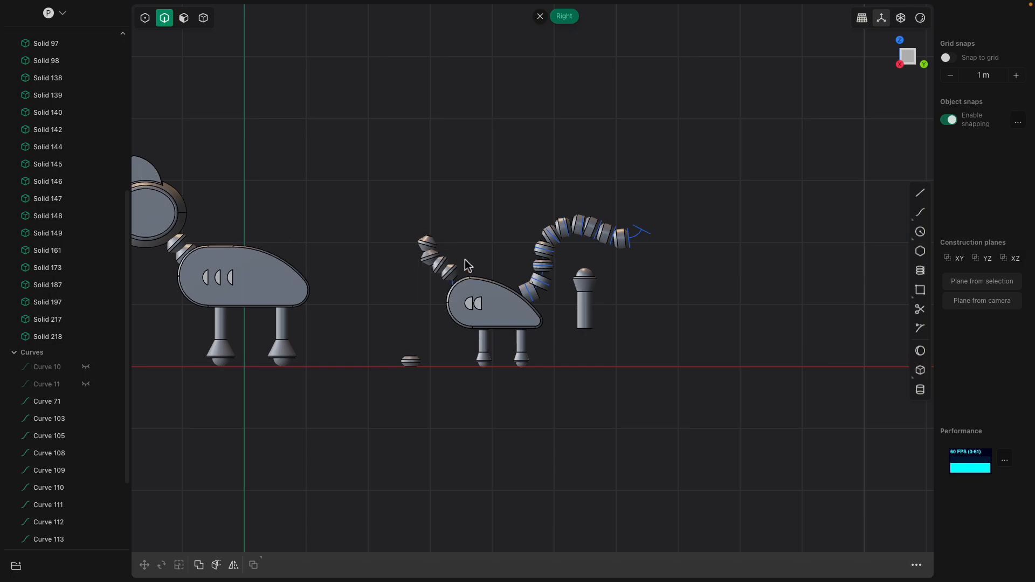
{"action": "middle_click_drag", "start_coordinate": [738, 344], "coordinate": [515, 330], "text": "shift"}
{"action": "scroll", "coordinate": [516, 330], "scroll_direction": "up", "scroll_amount": 2}
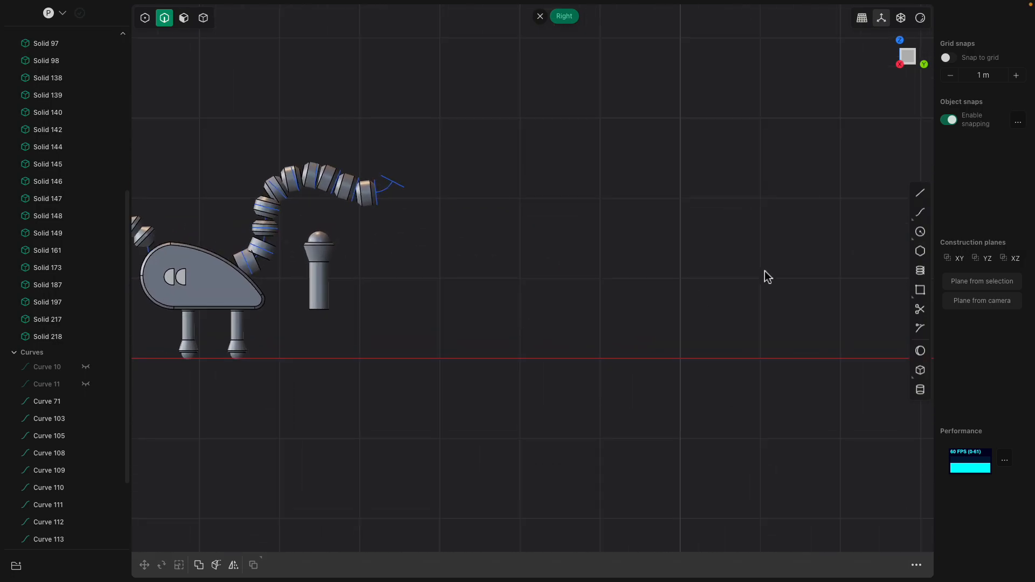
{"action": "left_click", "coordinate": [920, 213]}
{"action": "left_click", "coordinate": [562, 358]}
{"action": "left_click", "coordinate": [563, 305]}
{"action": "left_click", "coordinate": [530, 267]}
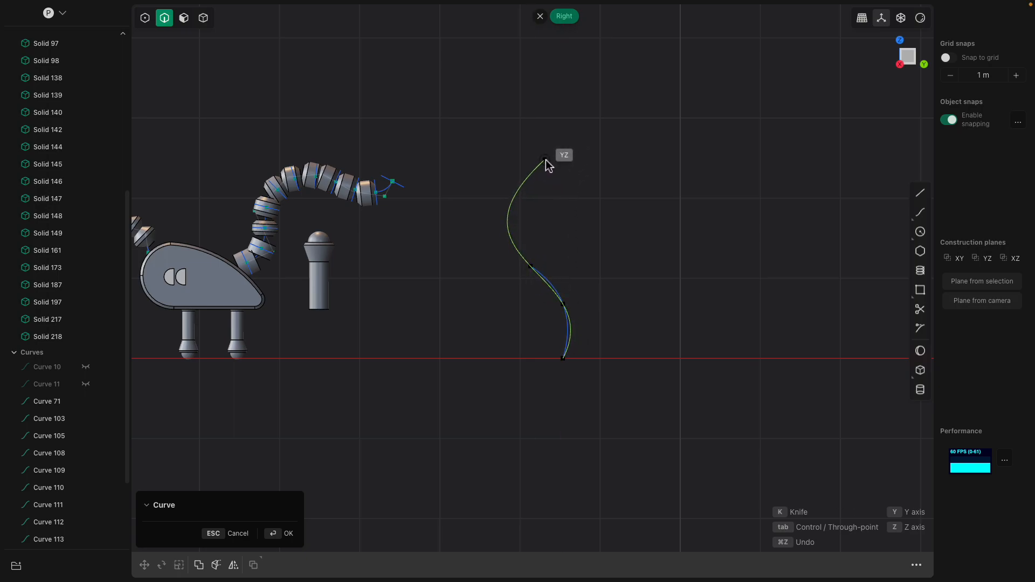
{"action": "left_click", "coordinate": [546, 159]}
{"action": "key", "text": "Return"}
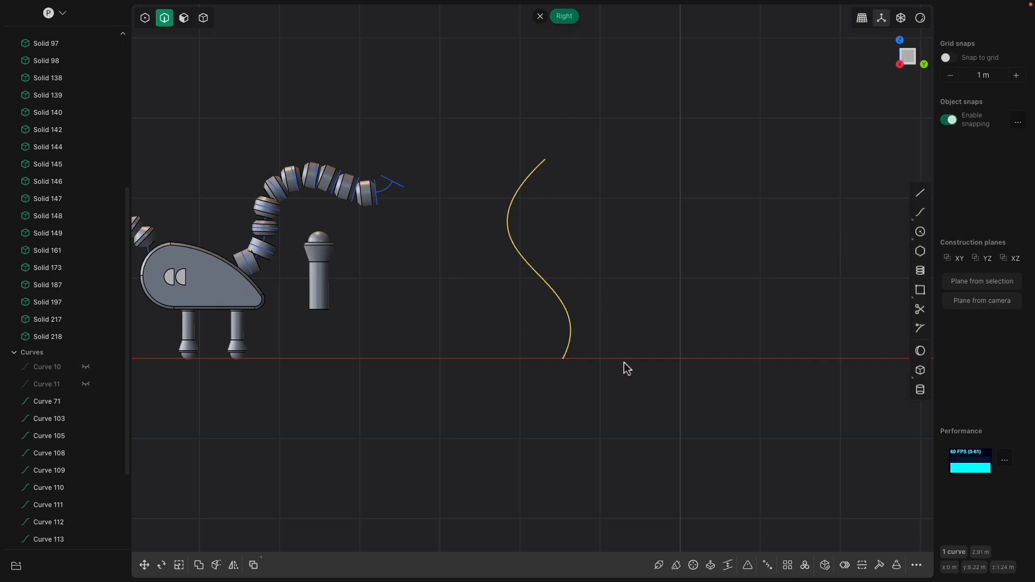
- Pipe the S-shaped curve with a thickness of 0.10345 m
{"action": "middle_click_drag", "start_coordinate": [627, 368], "coordinate": [638, 406]}
{"action": "left_click", "coordinate": [653, 574]}
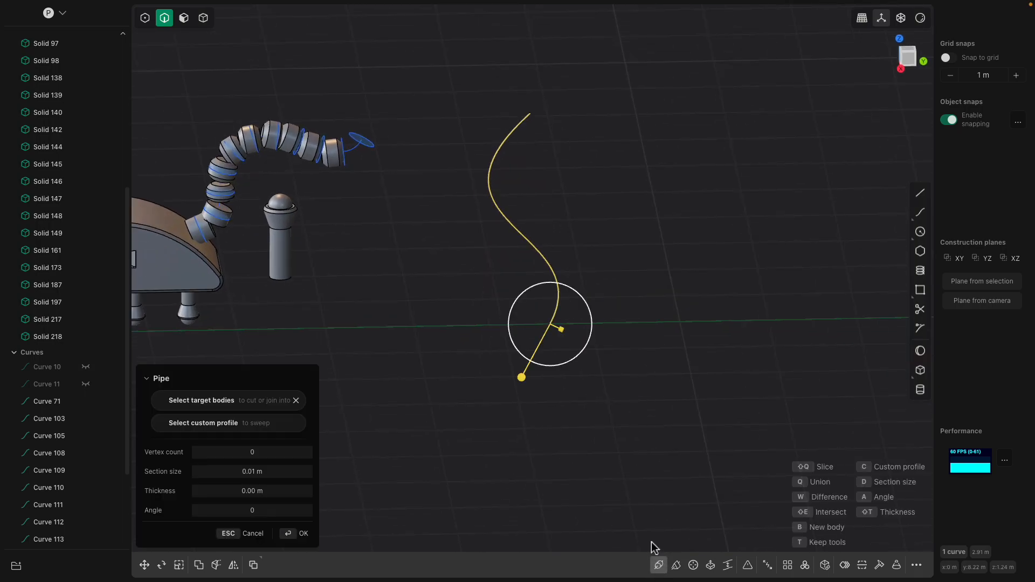
{"action": "scroll", "coordinate": [596, 381], "scroll_direction": "up", "scroll_amount": 3}
{"action": "left_click_drag", "start_coordinate": [550, 314], "coordinate": [560, 316]}
{"action": "middle_click_drag", "start_coordinate": [566, 264], "coordinate": [504, 356], "text": "shift"}
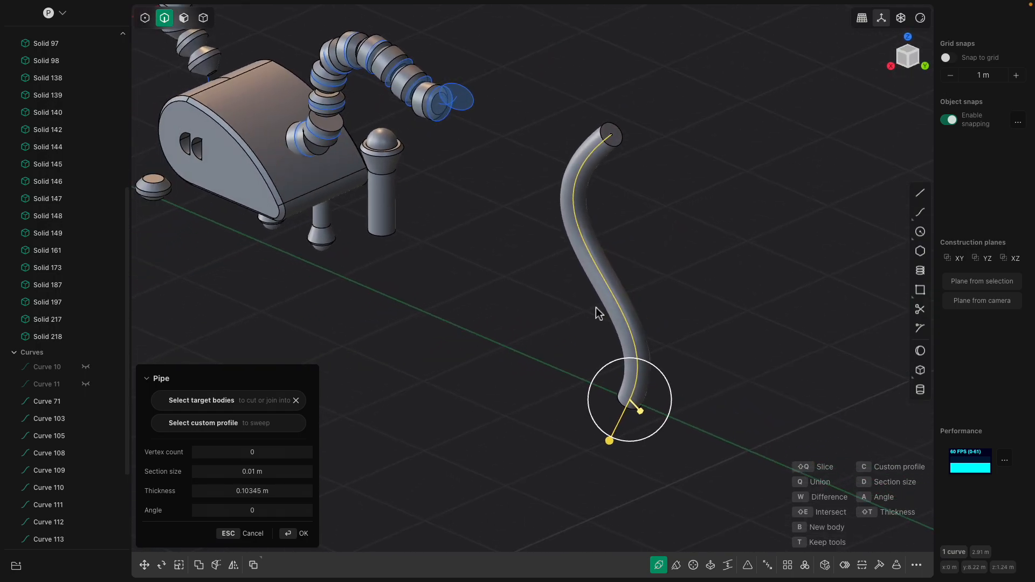
{"action": "middle_click_drag", "start_coordinate": [617, 315], "coordinate": [554, 337], "text": "shift"}
{"action": "key", "text": "Return"}
- Try to fillet the tube's upper end rim, and undo back to the bare curve
{"action": "scroll", "coordinate": [613, 279], "scroll_direction": "up", "scroll_amount": 3}
{"action": "left_click", "coordinate": [516, 115]}
{"action": "key", "text": "b"}
{"action": "middle_click_drag", "start_coordinate": [528, 169], "coordinate": [521, 366], "text": "shift"}
{"action": "scroll", "coordinate": [522, 359], "scroll_direction": "up", "scroll_amount": 4}
{"action": "scroll", "coordinate": [518, 315], "scroll_direction": "up", "scroll_amount": 2}
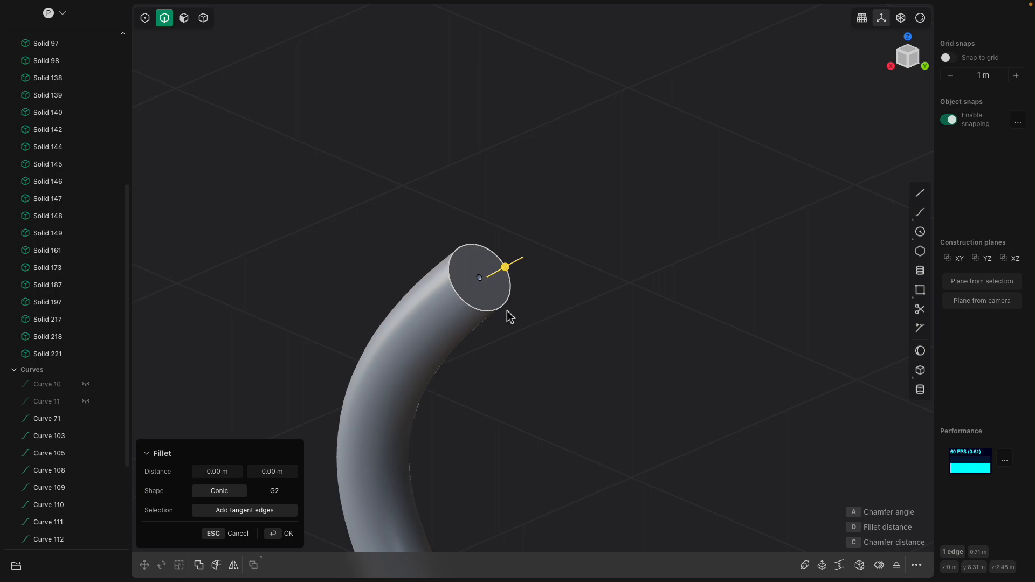
{"action": "key", "text": "ctrl+z"}
{"action": "key", "text": "ctrl+z"}
- Pipe the S-shaped curve again into a solid tube of about 0.06 m radius
{"action": "middle_click_drag", "start_coordinate": [555, 437], "coordinate": [560, 245], "text": "shift"}
{"action": "scroll", "coordinate": [560, 434], "scroll_direction": "down", "scroll_amount": 4}
{"action": "middle_click_drag", "start_coordinate": [572, 461], "coordinate": [574, 256], "text": "shift"}
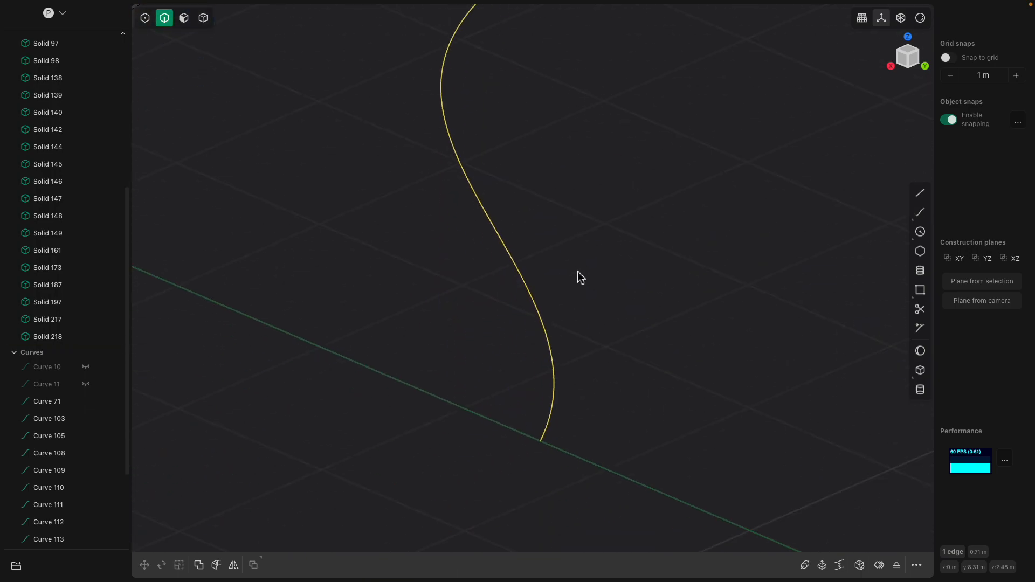
{"action": "left_click", "coordinate": [555, 390]}
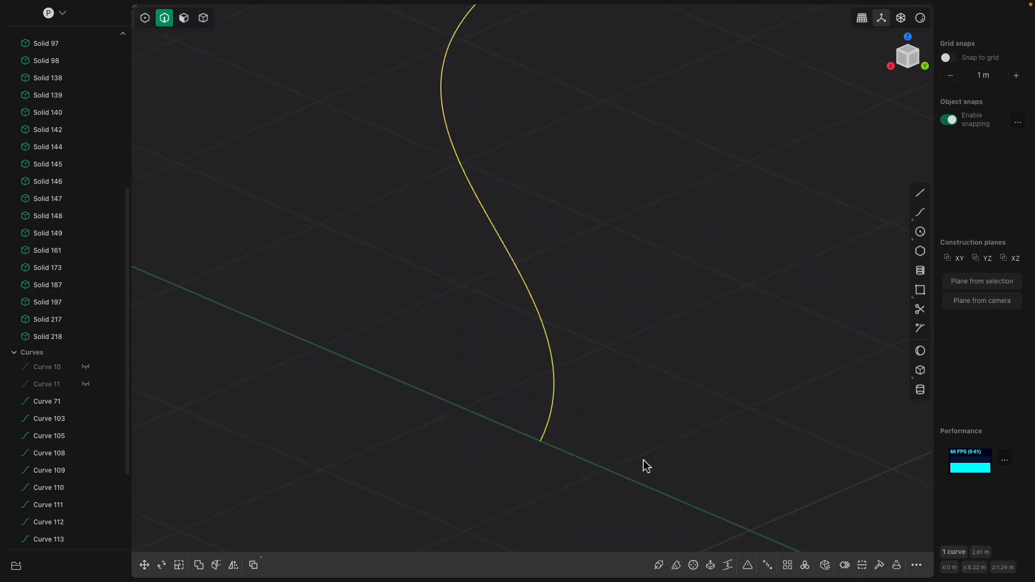
{"action": "left_click", "coordinate": [658, 565]}
{"action": "left_click_drag", "start_coordinate": [528, 486], "coordinate": [430, 580]}
{"action": "left_click_drag", "start_coordinate": [521, 483], "coordinate": [507, 507]}
{"action": "middle_click_drag", "start_coordinate": [580, 202], "coordinate": [525, 299], "text": "shift"}
{"action": "key", "text": "Return"}
{"action": "middle_click_drag", "start_coordinate": [549, 194], "coordinate": [545, 292]}
{"action": "scroll", "coordinate": [544, 292], "scroll_direction": "up", "scroll_amount": 2}
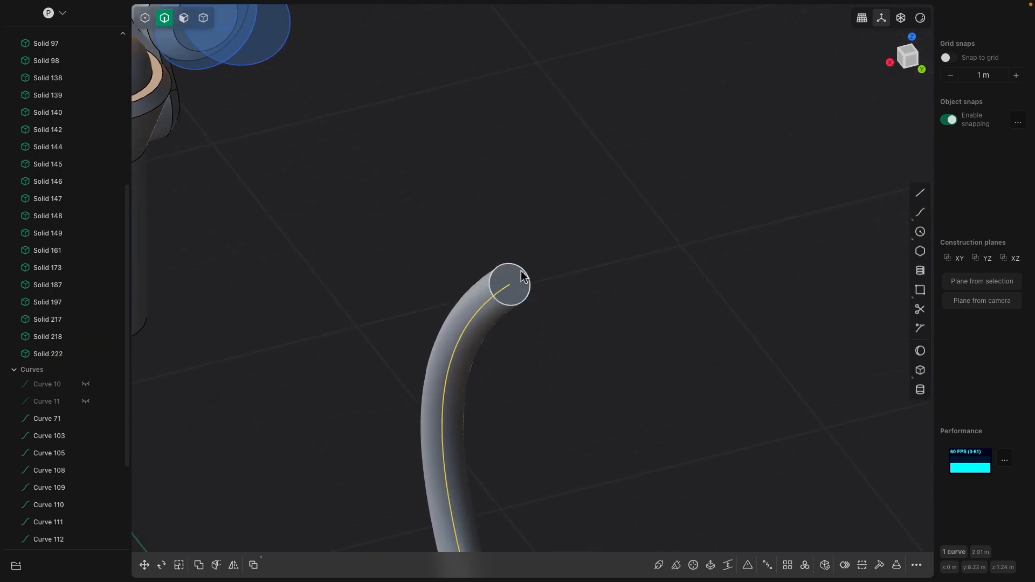
{"action": "left_click", "coordinate": [521, 271]}
{"action": "key", "text": "b"}
{"action": "scroll", "coordinate": [525, 278], "scroll_direction": "up", "scroll_amount": 3}
{"action": "key", "text": "Escape"}
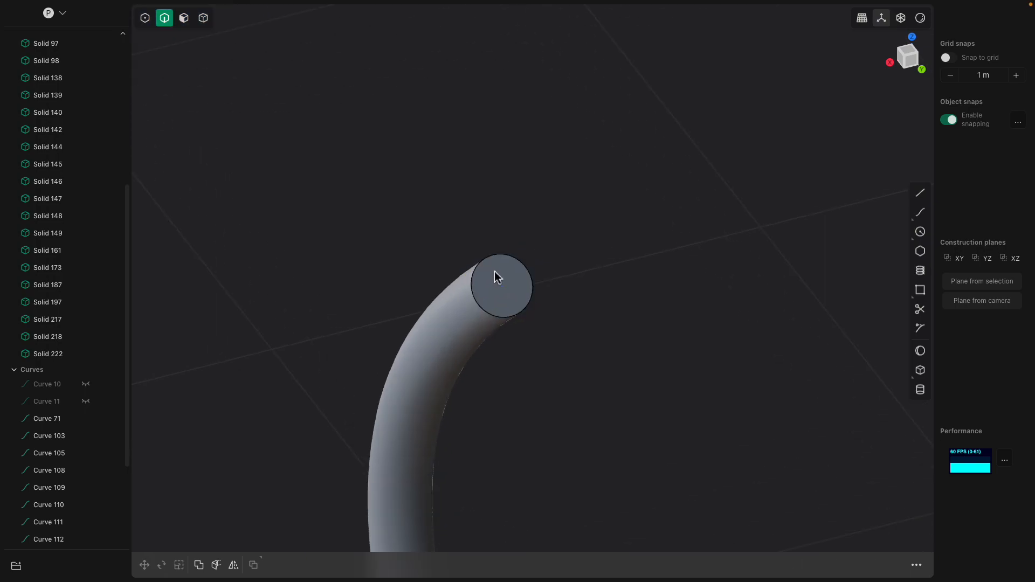
- Enable face and solid selection alongside edges, and delete the flat face closing the tube's upper end
{"action": "left_click", "coordinate": [183, 17]}
{"action": "left_click", "coordinate": [203, 18]}
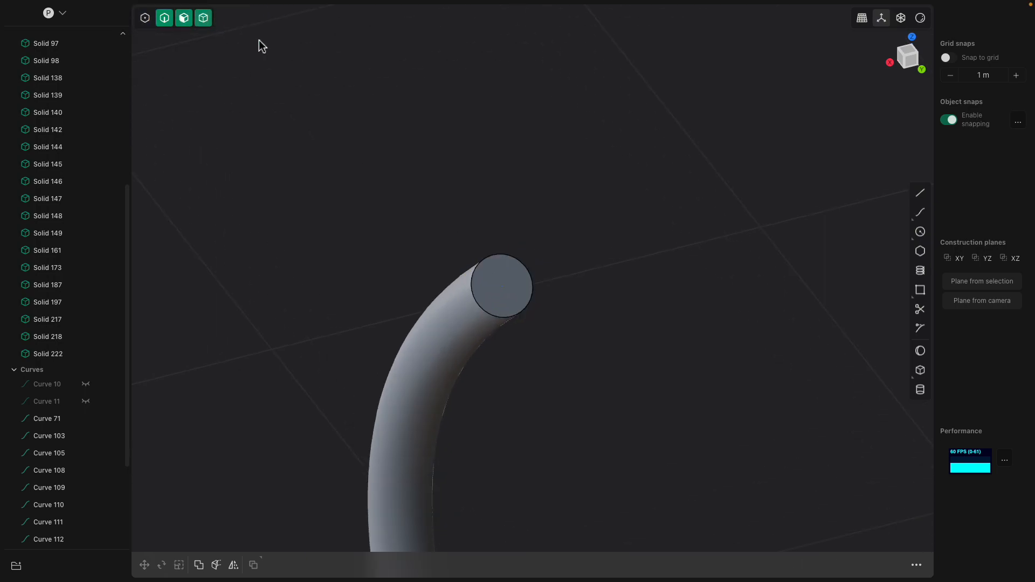
{"action": "left_click", "coordinate": [520, 283]}
{"action": "left_click", "coordinate": [520, 283]}
{"action": "middle_click_drag", "start_coordinate": [569, 296], "coordinate": [587, 299]}
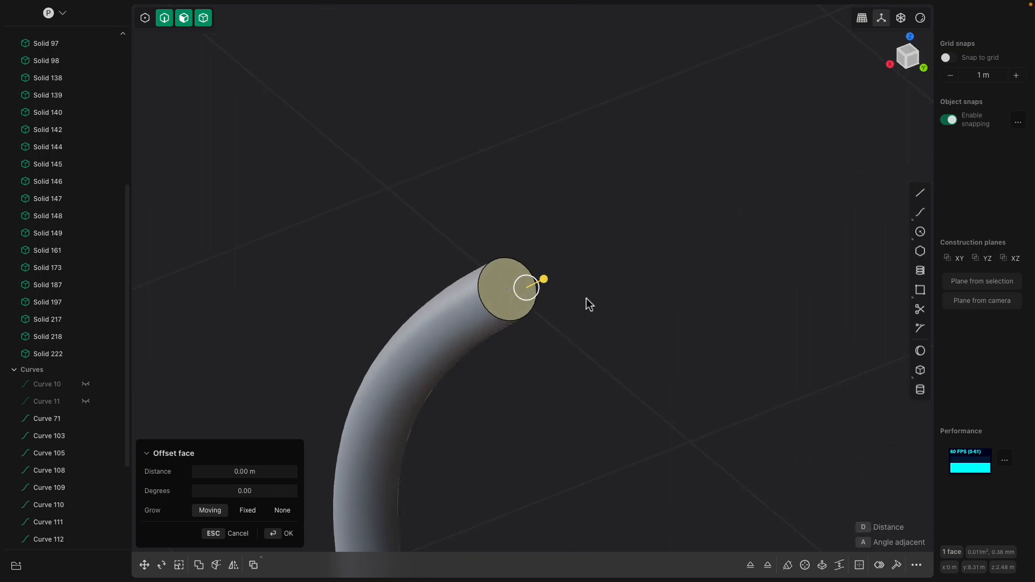
{"action": "key", "text": "Escape"}
{"action": "key", "text": "x"}
{"action": "scroll", "coordinate": [558, 290], "scroll_direction": "up", "scroll_amount": 1}
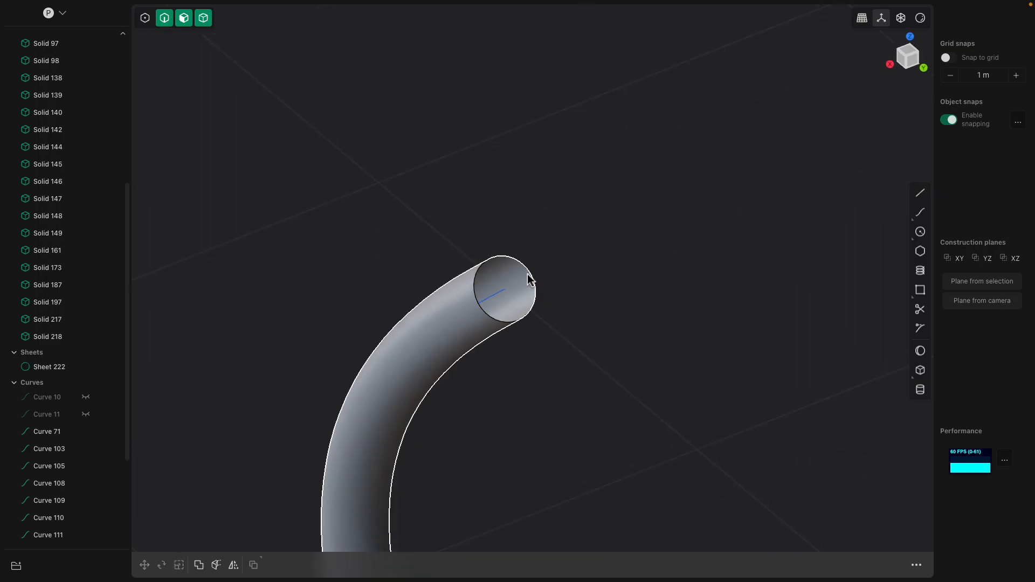
- Patch the open hole at the tube's upper end using the Smooth fill preference to form a rounded cap
{"action": "left_click", "coordinate": [528, 271]}
{"action": "left_click", "coordinate": [531, 276]}
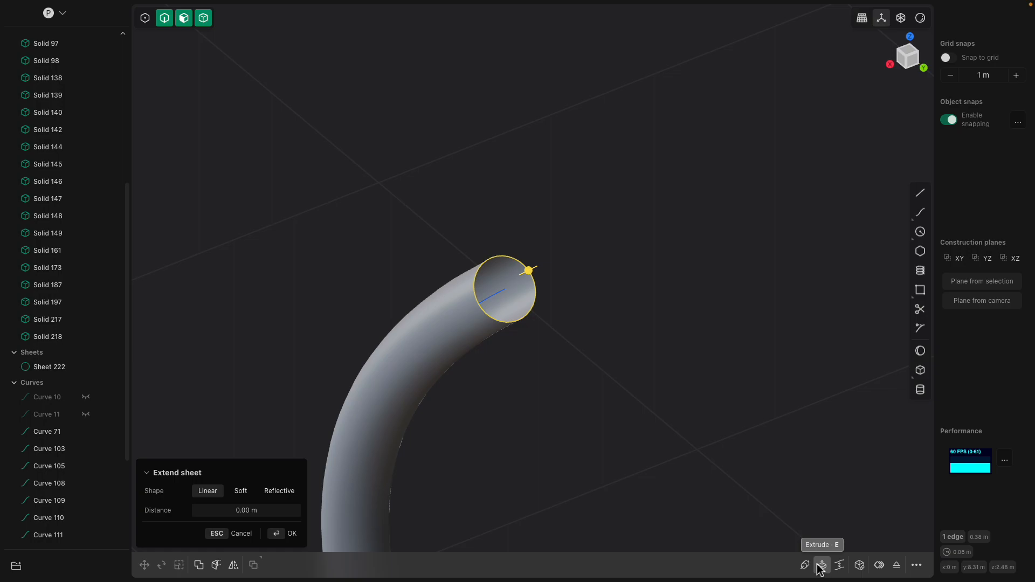
{"action": "left_click", "coordinate": [862, 566]}
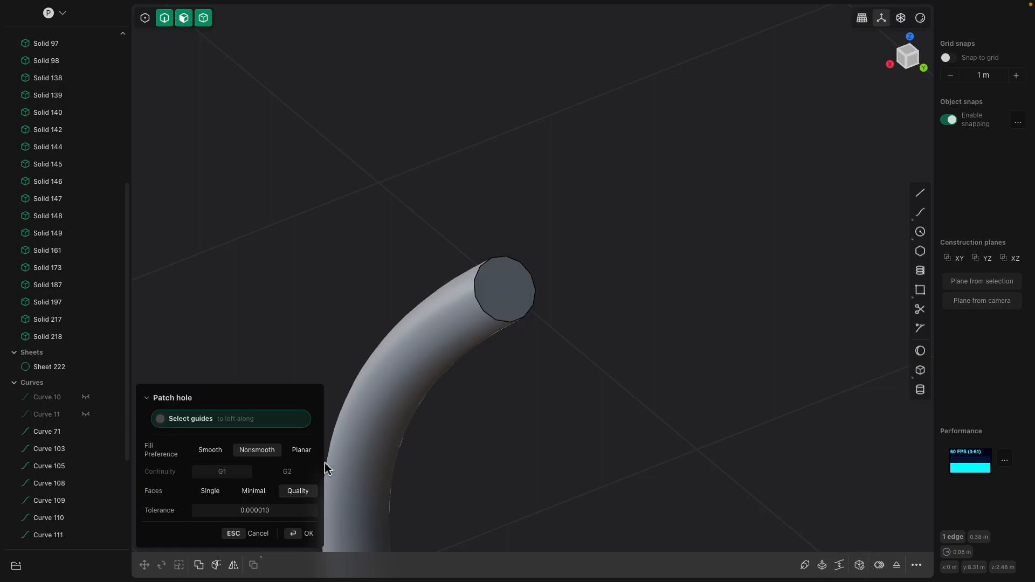
{"action": "left_click", "coordinate": [223, 459]}
{"action": "key", "text": "Return"}
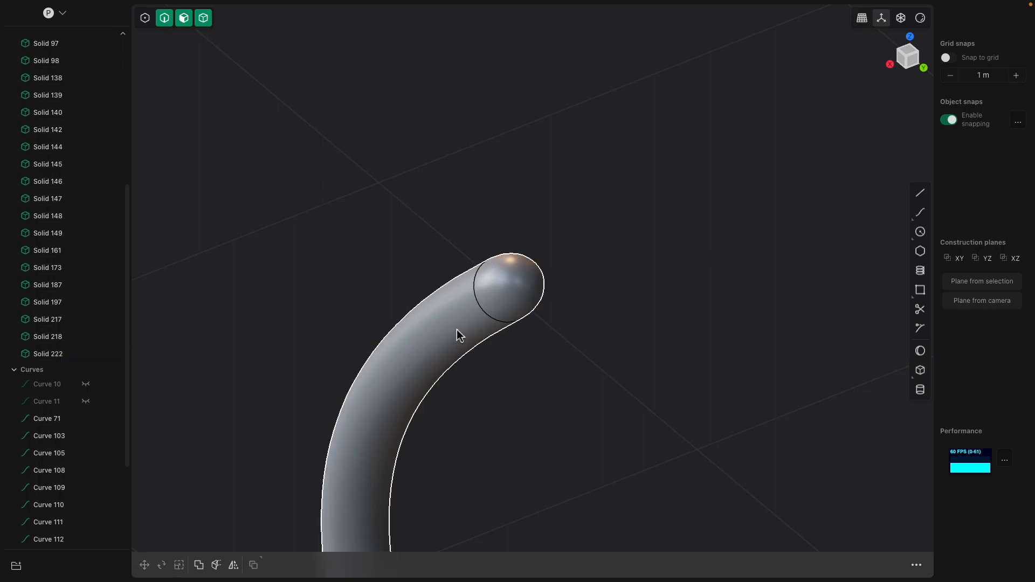
- Offset the rounded cap face slightly outward so the tail tip is thicker than the tube
{"action": "left_click_drag", "start_coordinate": [497, 311], "coordinate": [479, 336]}
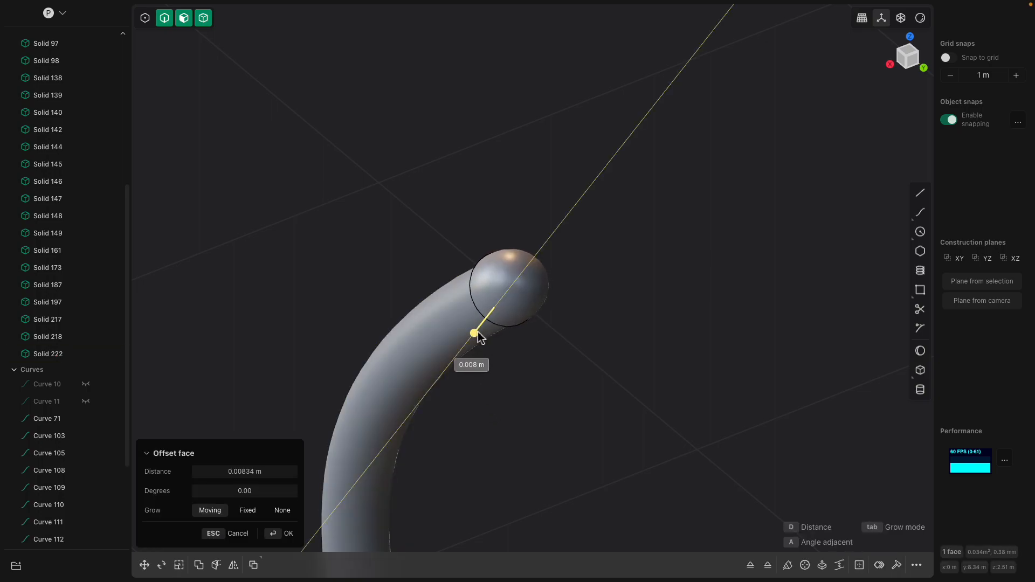
{"action": "middle_click_drag", "start_coordinate": [517, 363], "coordinate": [479, 345]}
{"action": "key", "text": "Return"}
- Cut the tube face with two crosswise loops below the cap to isolate a segment along the upper bend
{"action": "scroll", "coordinate": [481, 377], "scroll_direction": "down", "scroll_amount": 3}
{"action": "middle_click_drag", "start_coordinate": [485, 412], "coordinate": [546, 333], "text": "shift"}
{"action": "scroll", "coordinate": [542, 326], "scroll_direction": "down", "scroll_amount": 2}
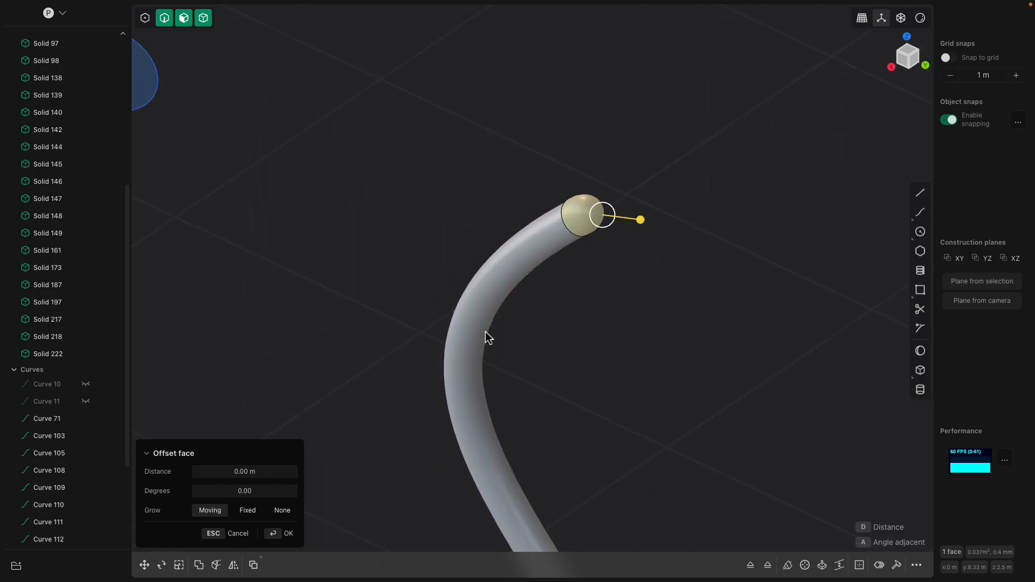
{"action": "key", "text": "ctrl+r"}
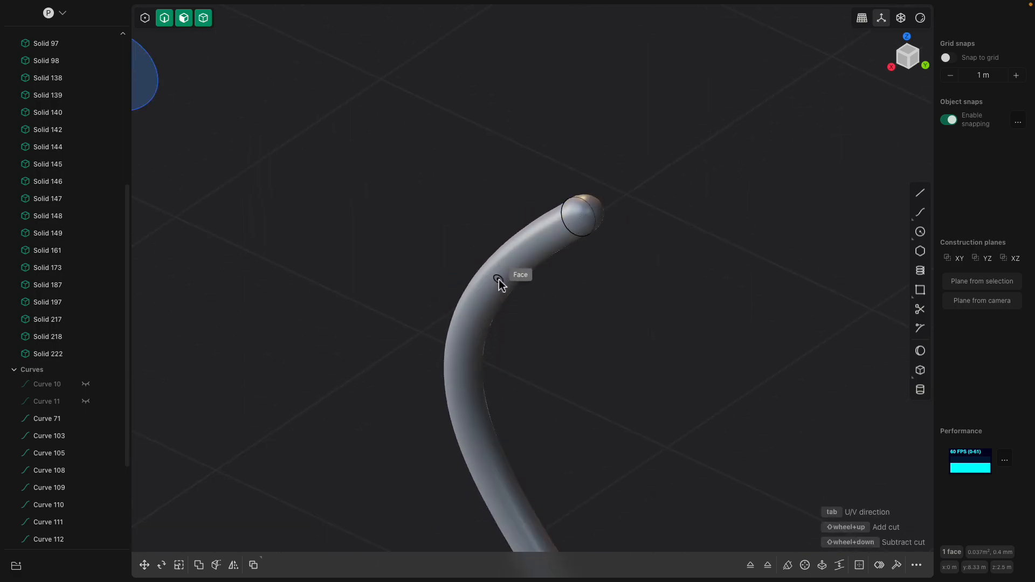
{"action": "key", "text": "Escape"}
{"action": "left_click", "coordinate": [520, 268]}
{"action": "key", "text": "ctrl+r"}
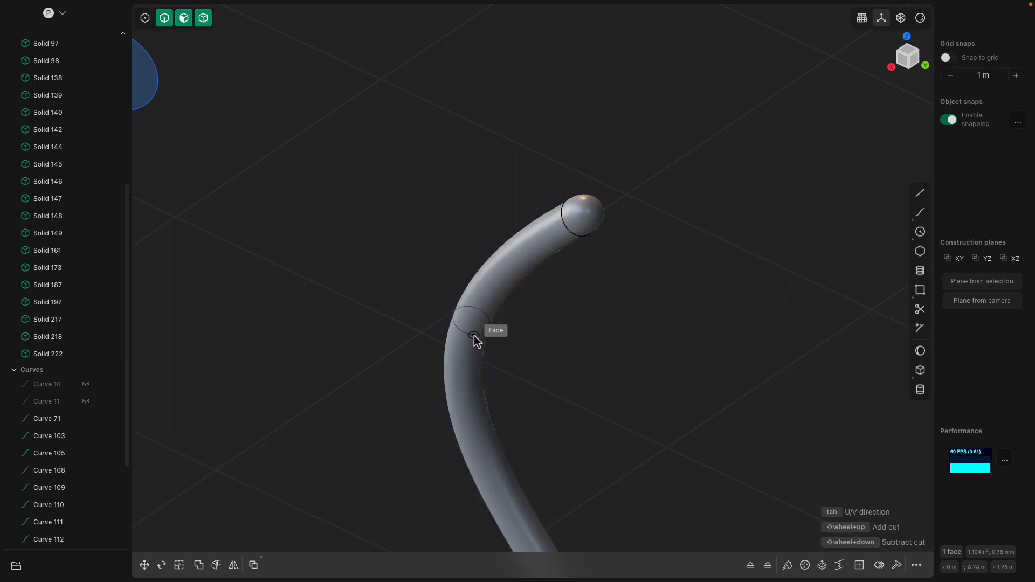
{"action": "left_click", "coordinate": [506, 275]}
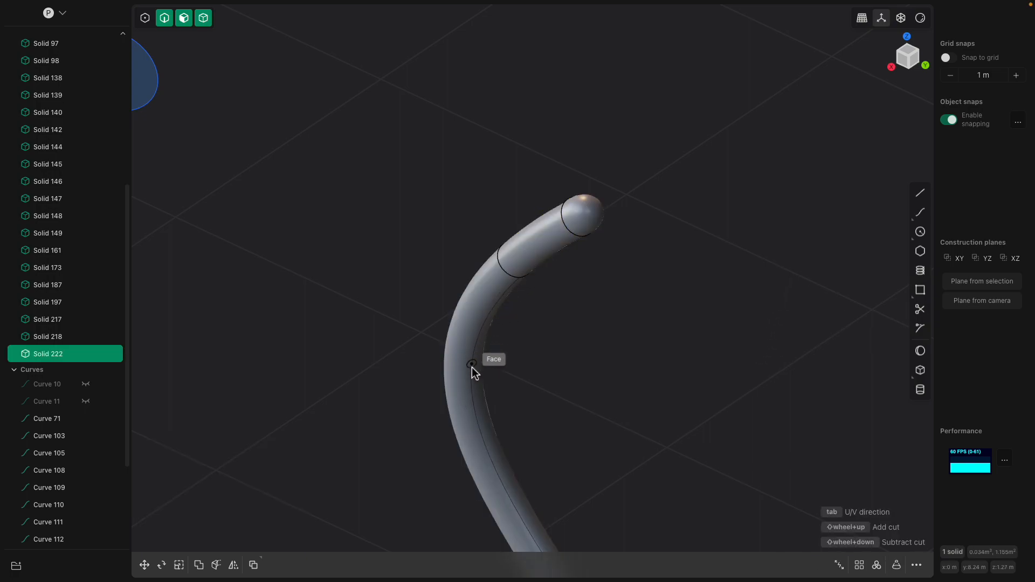
{"action": "left_click", "coordinate": [469, 387]}
- Offset the isolated upper-bend segment face outward by 0.01224 m
{"action": "scroll", "coordinate": [468, 389], "scroll_direction": "down", "scroll_amount": 3}
{"action": "left_click", "coordinate": [479, 335]}
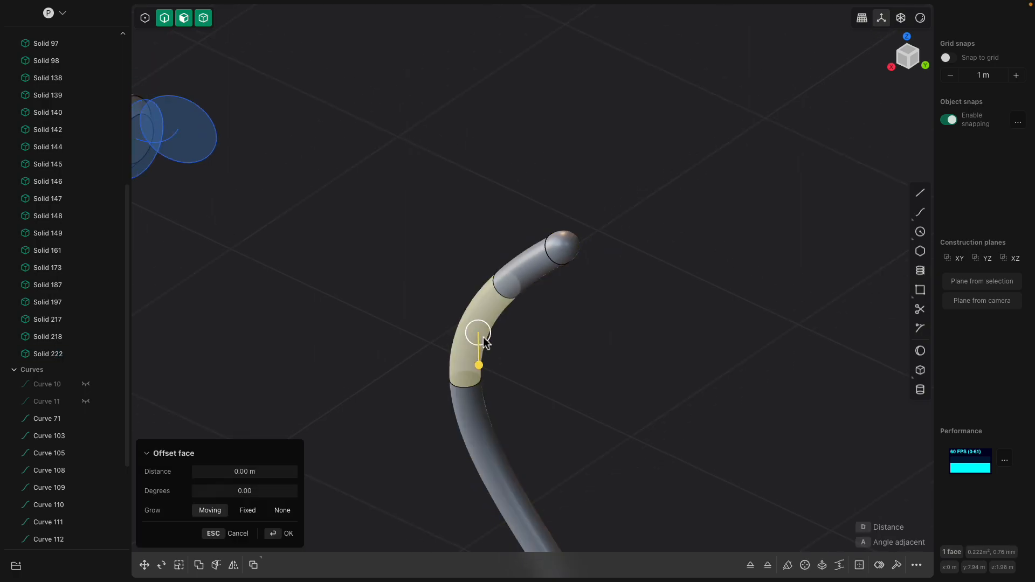
{"action": "left_click_drag", "start_coordinate": [479, 364], "coordinate": [483, 367]}
{"action": "scroll", "coordinate": [512, 421], "scroll_direction": "down", "scroll_amount": 1}
{"action": "middle_click_drag", "start_coordinate": [512, 422], "coordinate": [513, 247], "text": "shift"}
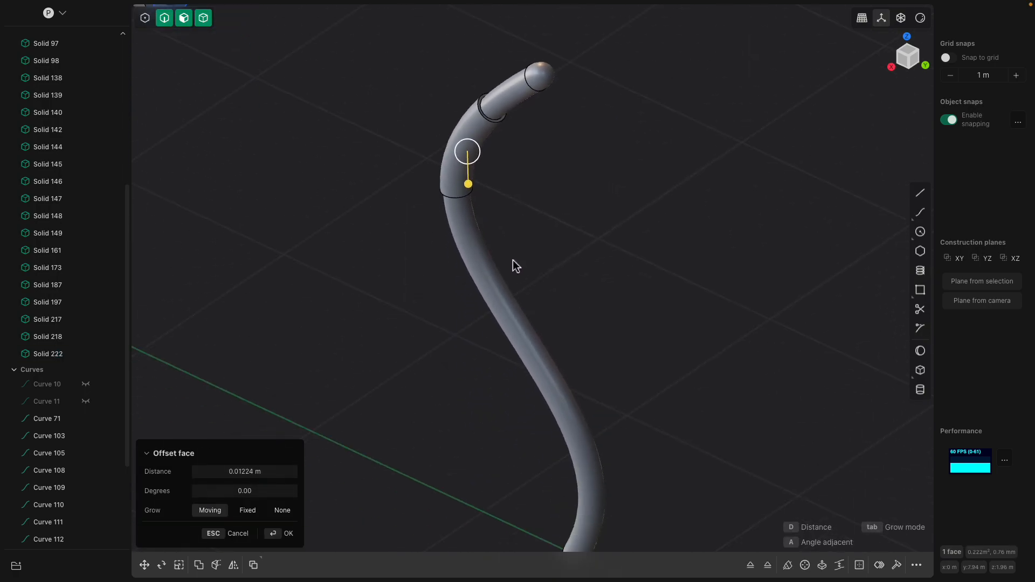
{"action": "scroll", "coordinate": [510, 310], "scroll_direction": "down", "scroll_amount": 2}
{"action": "key", "text": "Return"}
- Cut two more crosswise loops into the remaining lower tube face to isolate a second segment
{"action": "left_click", "coordinate": [511, 320]}
{"action": "key", "text": "ctrl+r"}
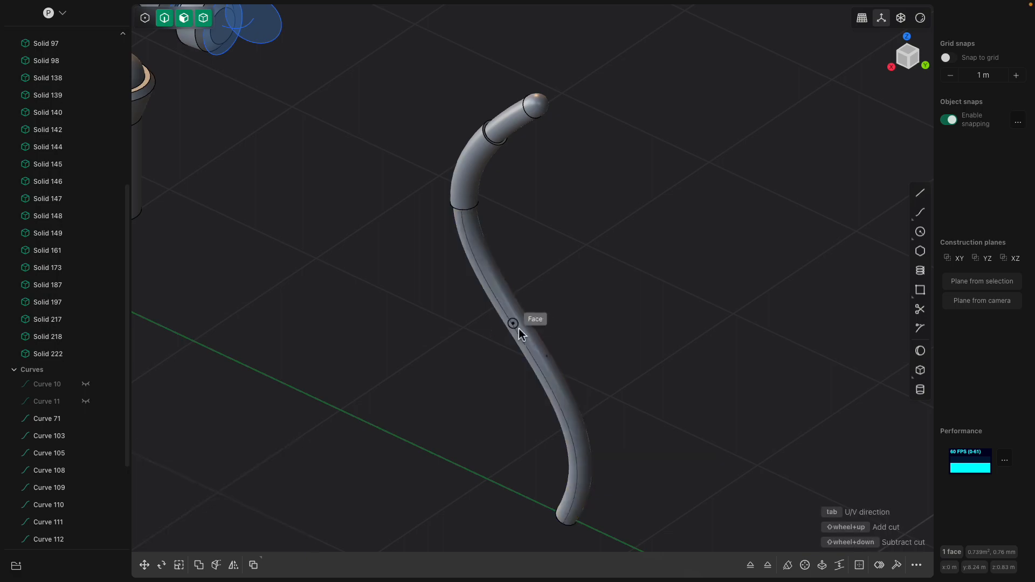
{"action": "left_click", "coordinate": [496, 289]}
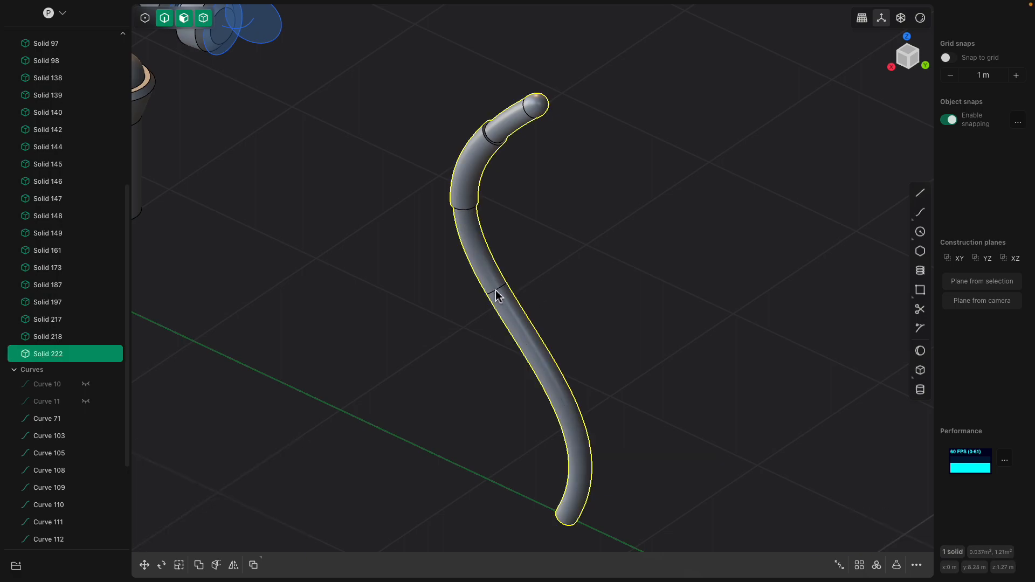
{"action": "key", "text": "ctrl+r"}
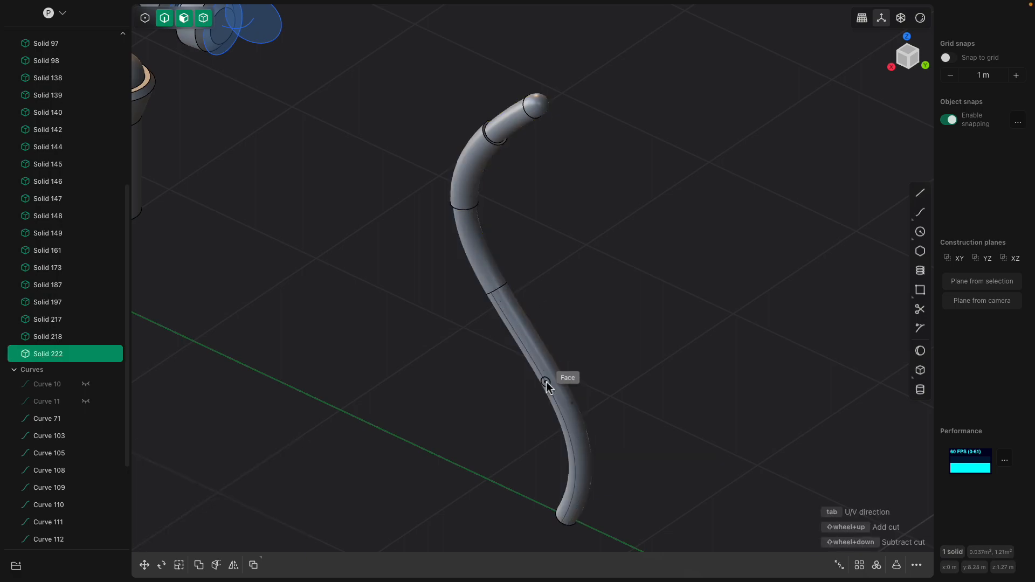
{"action": "left_click", "coordinate": [552, 384]}
- Offset the second isolated segment's face slightly outward to form another thicker band along the tube
{"action": "middle_click_drag", "start_coordinate": [551, 383], "coordinate": [533, 355]}
{"action": "left_click", "coordinate": [532, 354]}
{"action": "left_click_drag", "start_coordinate": [538, 355], "coordinate": [539, 352]}
{"action": "left_click", "coordinate": [596, 325]}
{"action": "scroll", "coordinate": [599, 335], "scroll_direction": "down", "scroll_amount": 4}
{"action": "middle_click_drag", "start_coordinate": [605, 422], "coordinate": [631, 293]}
{"action": "scroll", "coordinate": [616, 327], "scroll_direction": "up", "scroll_amount": 3}
{"action": "scroll", "coordinate": [580, 351], "scroll_direction": "up", "scroll_amount": 2}
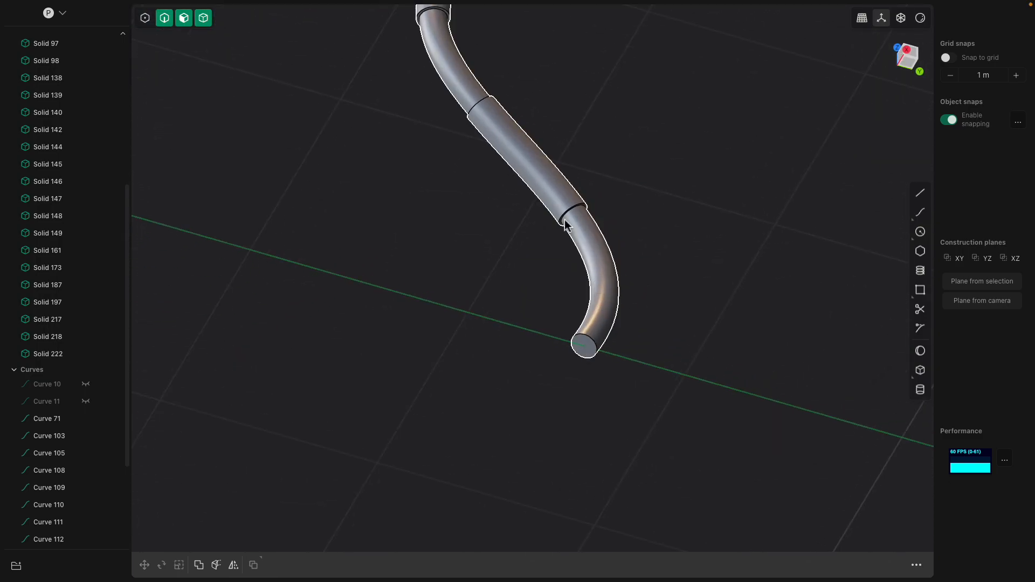
- Place a copy of the segmented tail, anchored at the centre of its lower end, on the rear face of the cat's body
{"action": "scroll", "coordinate": [600, 366], "scroll_direction": "up", "scroll_amount": 2}
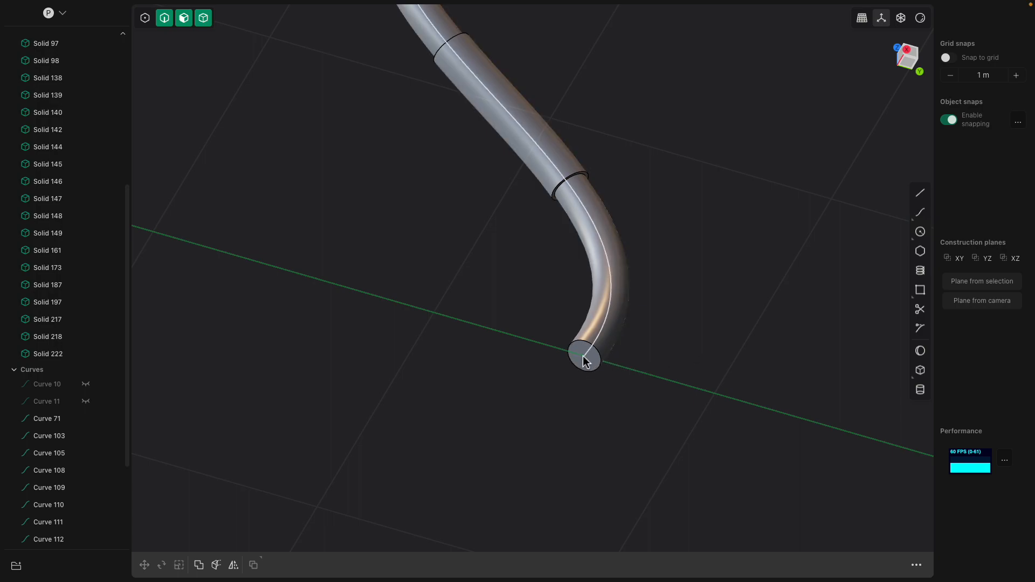
{"action": "left_click", "coordinate": [600, 313]}
{"action": "key", "text": "ctrl+d"}
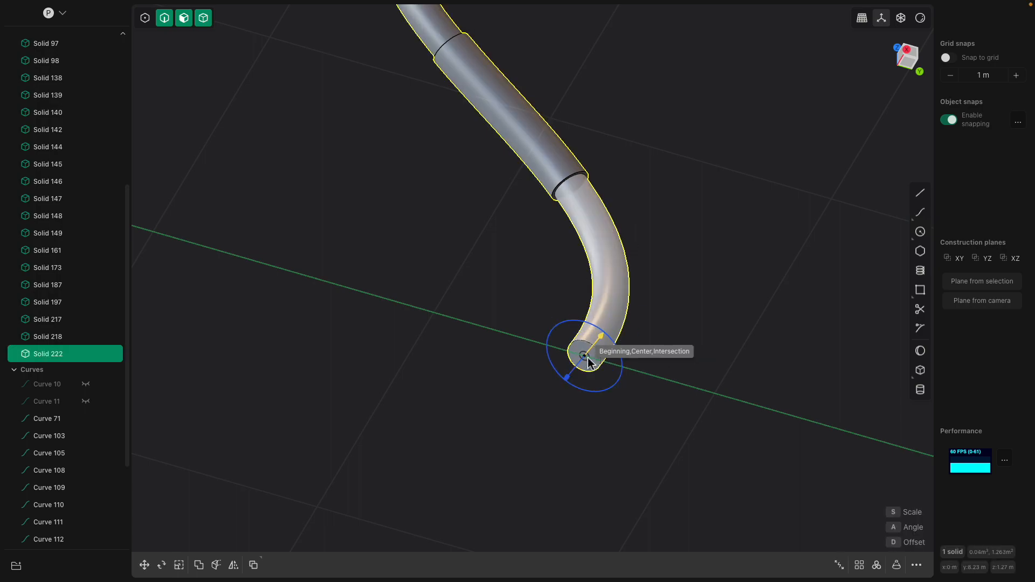
{"action": "scroll", "coordinate": [545, 342], "scroll_direction": "down", "scroll_amount": 5}
{"action": "middle_click_drag", "start_coordinate": [494, 293], "coordinate": [480, 404]}
{"action": "middle_click_drag", "start_coordinate": [302, 316], "coordinate": [765, 271], "text": "shift"}
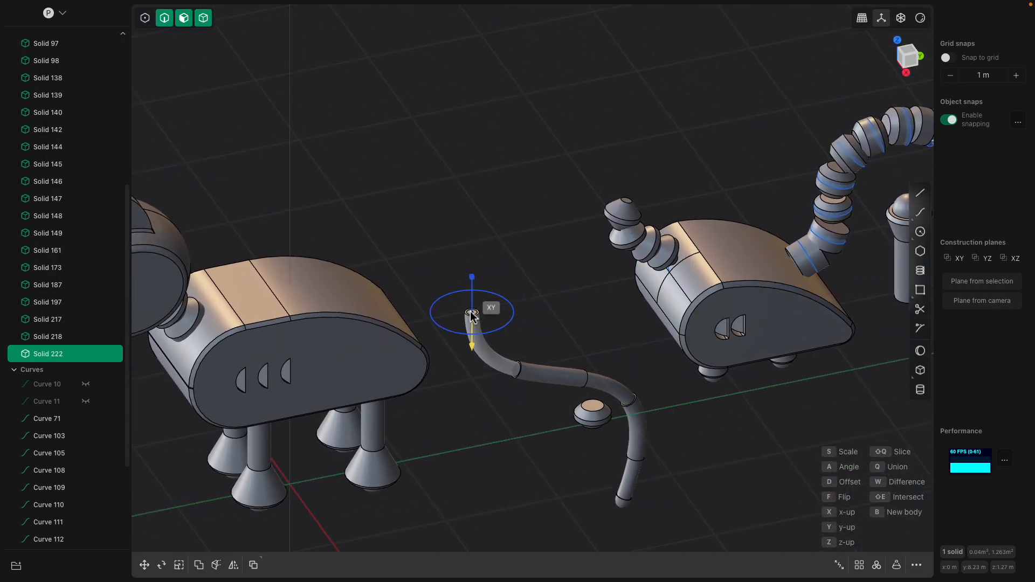
{"action": "middle_click_drag", "start_coordinate": [401, 320], "coordinate": [323, 286]}
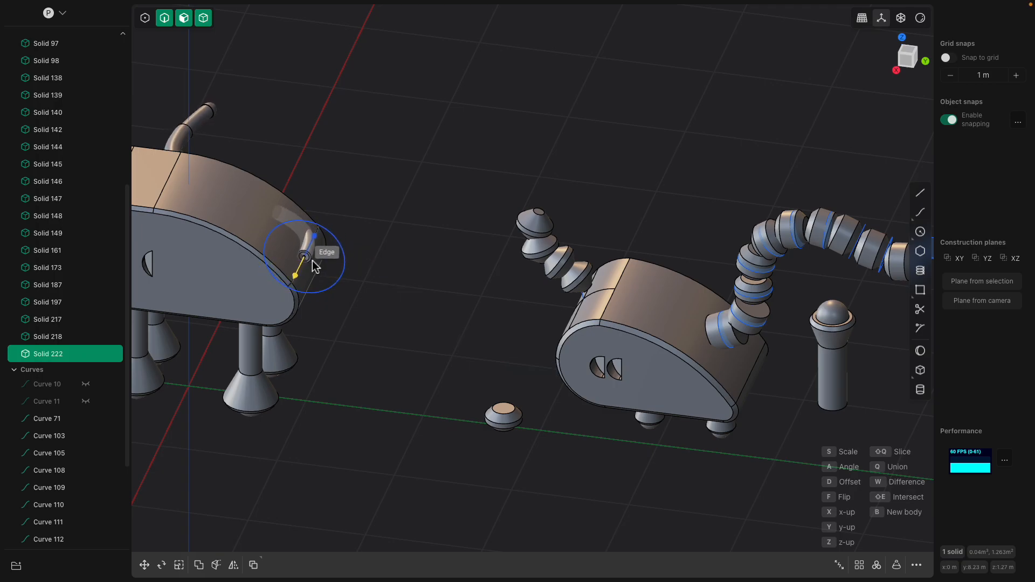
{"action": "scroll", "coordinate": [312, 260], "scroll_direction": "up", "scroll_amount": 5}
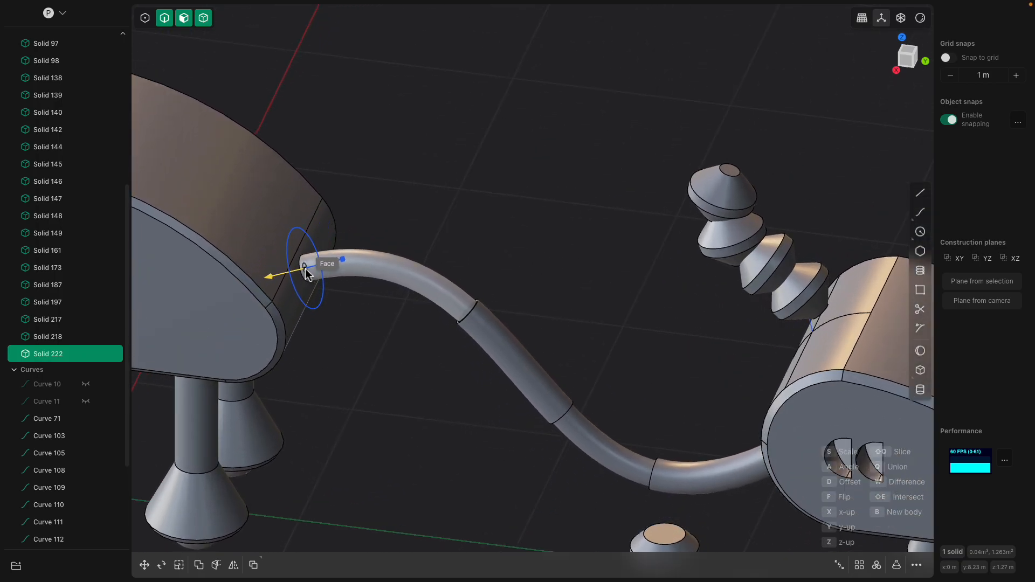
{"action": "middle_click_drag", "start_coordinate": [305, 268], "coordinate": [526, 267]}
{"action": "scroll", "coordinate": [527, 269], "scroll_direction": "down", "scroll_amount": 3}
{"action": "left_click", "coordinate": [528, 271]}
- Create a sphere in the empty space beside the original tail
{"action": "scroll", "coordinate": [531, 273], "scroll_direction": "down", "scroll_amount": 3}
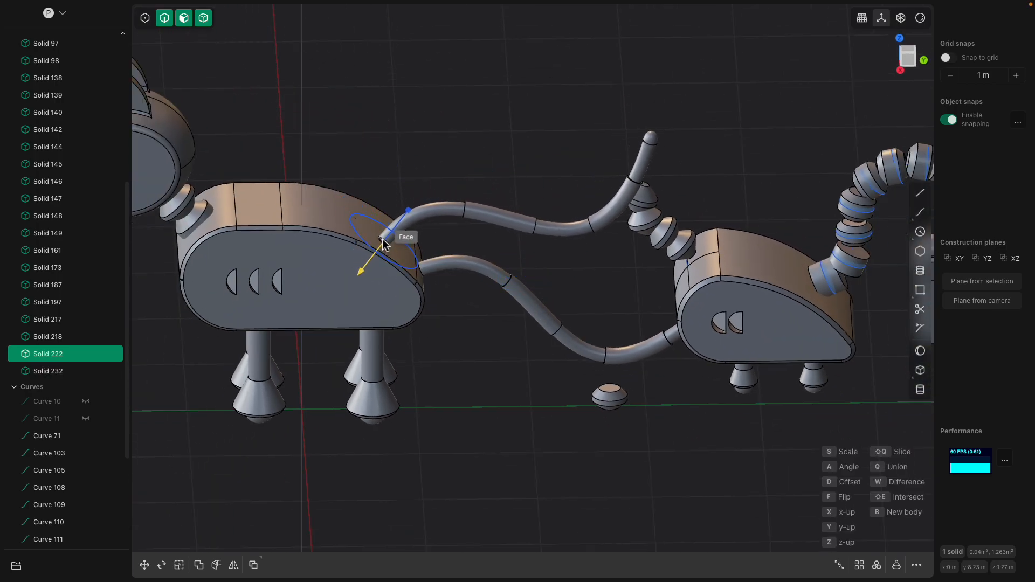
{"action": "middle_click_drag", "start_coordinate": [372, 237], "coordinate": [322, 213]}
{"action": "middle_click_drag", "start_coordinate": [328, 169], "coordinate": [421, 241]}
{"action": "scroll", "coordinate": [421, 241], "scroll_direction": "down", "scroll_amount": 3}
{"action": "middle_click_drag", "start_coordinate": [801, 296], "coordinate": [286, 268], "text": "shift"}
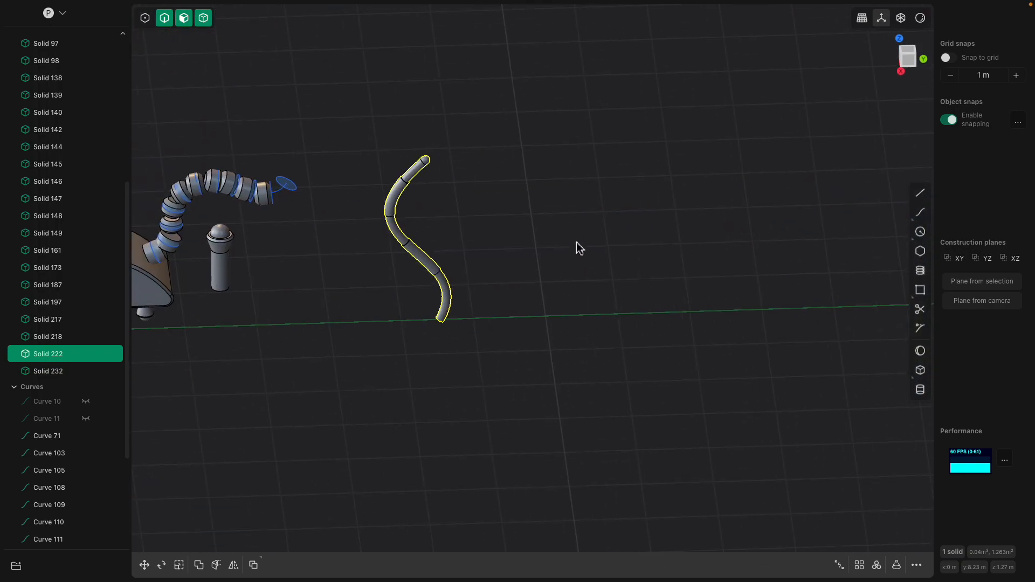
{"action": "left_click", "coordinate": [920, 351]}
{"action": "left_click", "coordinate": [625, 248]}
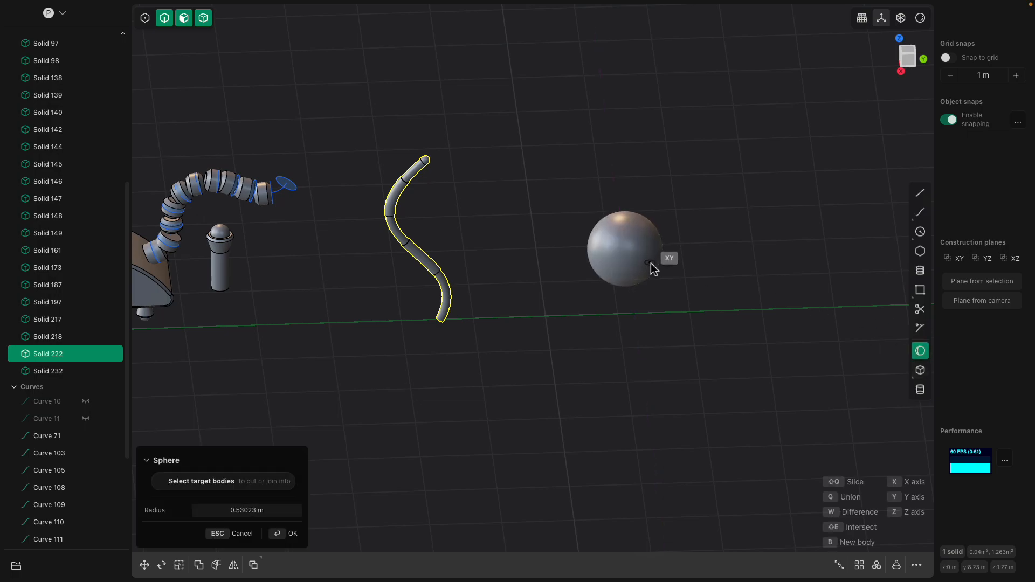
{"action": "left_click", "coordinate": [668, 280]}
{"action": "scroll", "coordinate": [458, 253], "scroll_direction": "up", "scroll_amount": 2}
{"action": "scroll", "coordinate": [446, 290], "scroll_direction": "up", "scroll_amount": 2}
{"action": "key", "text": "Return"}
{"action": "middle_click_drag", "start_coordinate": [467, 275], "coordinate": [469, 245]}
{"action": "scroll", "coordinate": [469, 241], "scroll_direction": "up", "scroll_amount": 2}
{"action": "left_click", "coordinate": [443, 280]}
{"action": "scroll", "coordinate": [461, 265], "scroll_direction": "up", "scroll_amount": 4}
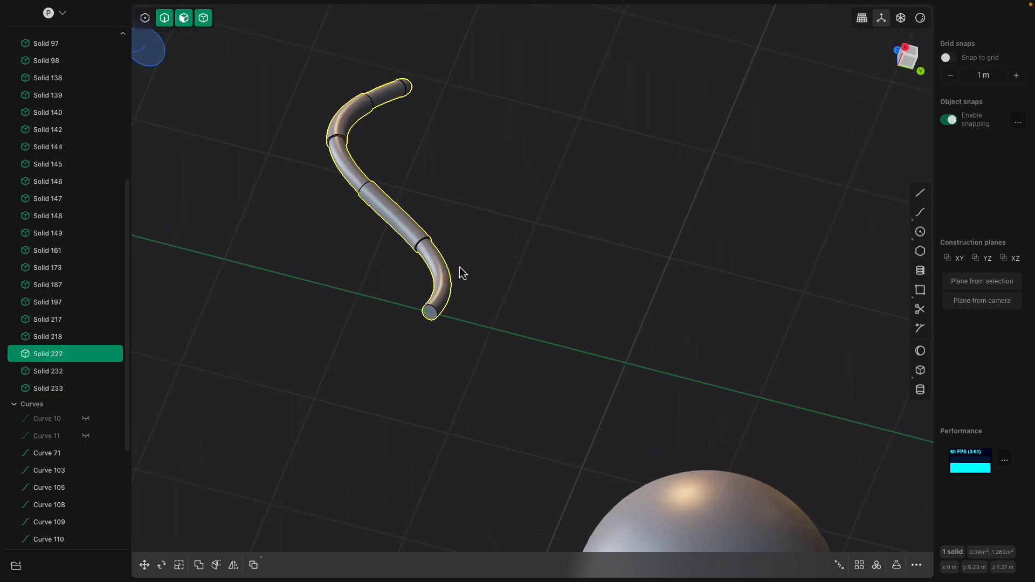
{"action": "left_click", "coordinate": [426, 326]}
{"action": "scroll", "coordinate": [431, 321], "scroll_direction": "up", "scroll_amount": 2}
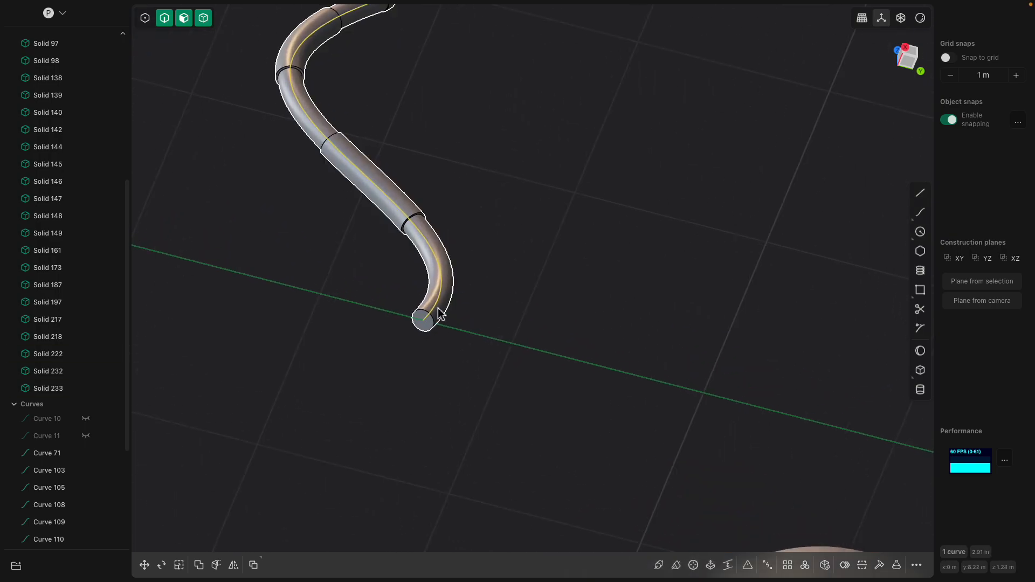
{"action": "left_click", "coordinate": [453, 295]}
{"action": "left_click", "coordinate": [451, 291]}
{"action": "key", "text": "o"}
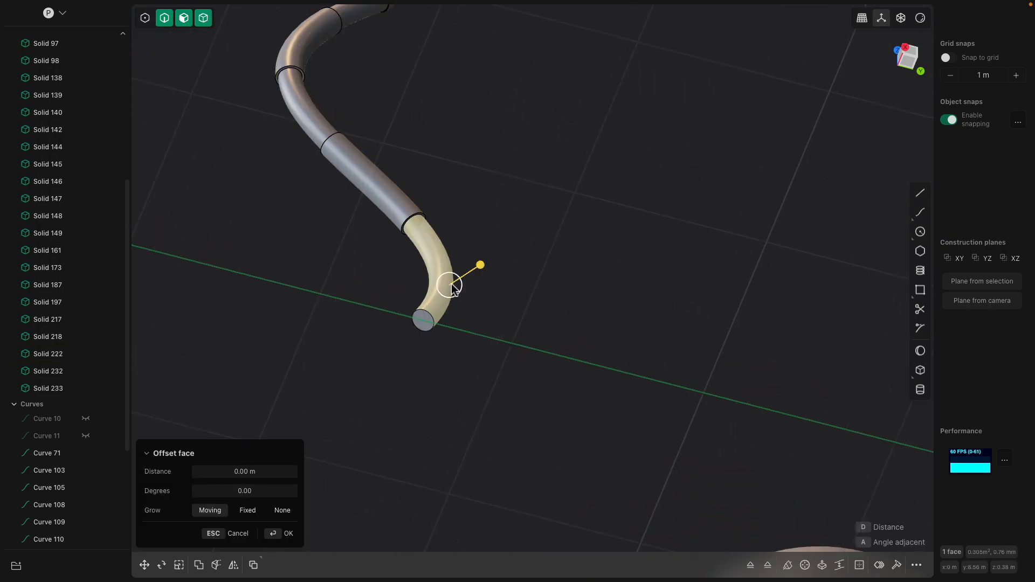
{"action": "key", "text": "Escape"}
- Place a copy of the original tail on the sphere's surface, using the centre of its lower end as the anchor
{"action": "left_click", "coordinate": [436, 311]}
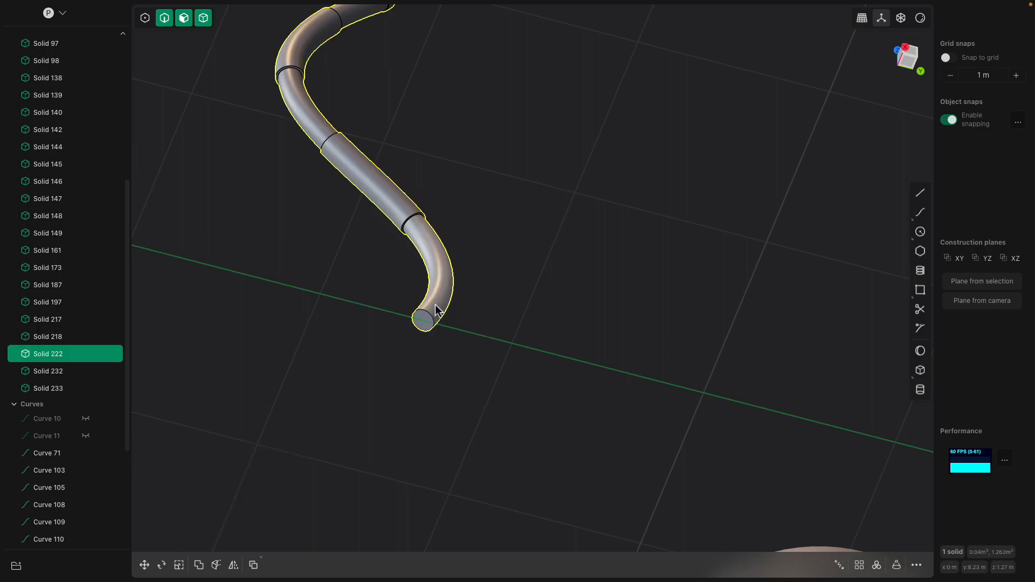
{"action": "key", "text": "ctrl+d"}
{"action": "left_click", "coordinate": [425, 321]}
{"action": "scroll", "coordinate": [570, 318], "scroll_direction": "down", "scroll_amount": 4}
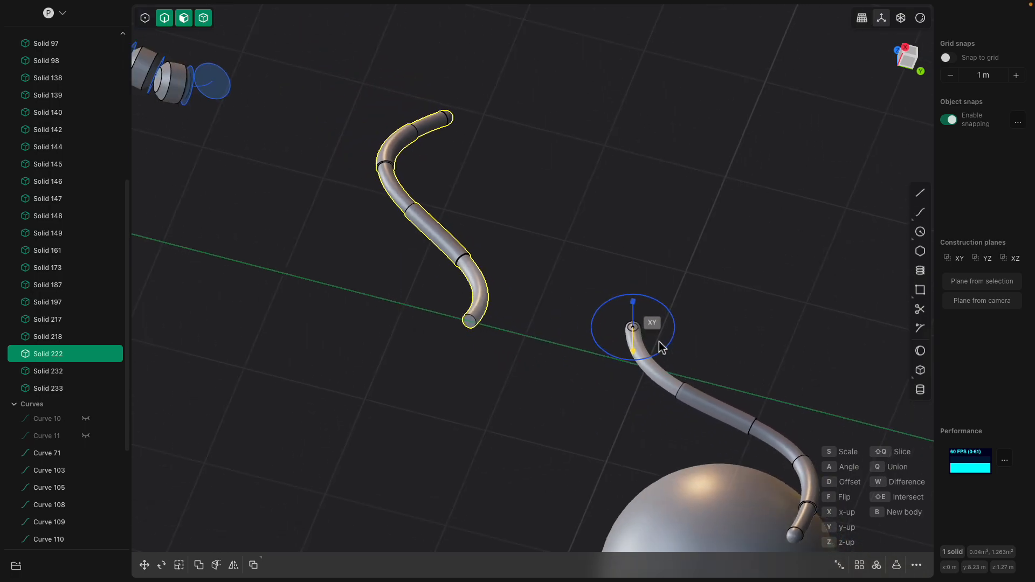
{"action": "middle_click_drag", "start_coordinate": [683, 324], "coordinate": [686, 441]}
{"action": "middle_click_drag", "start_coordinate": [769, 343], "coordinate": [667, 329], "text": "shift"}
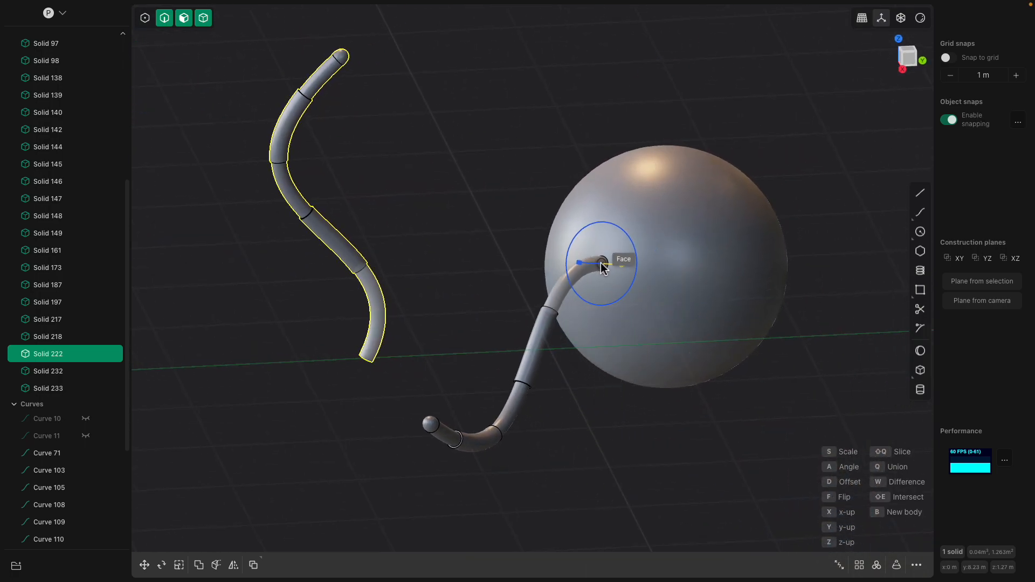
{"action": "left_click", "coordinate": [589, 243]}
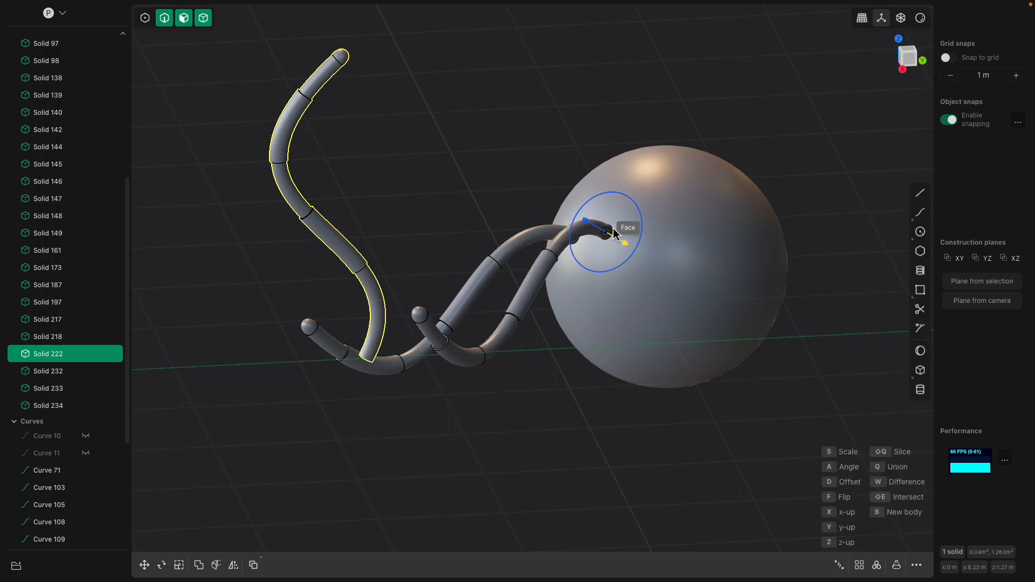
- Place two enlarged tail copies on the sphere, rotating the second one about its attachment point
{"action": "left_click", "coordinate": [632, 218]}
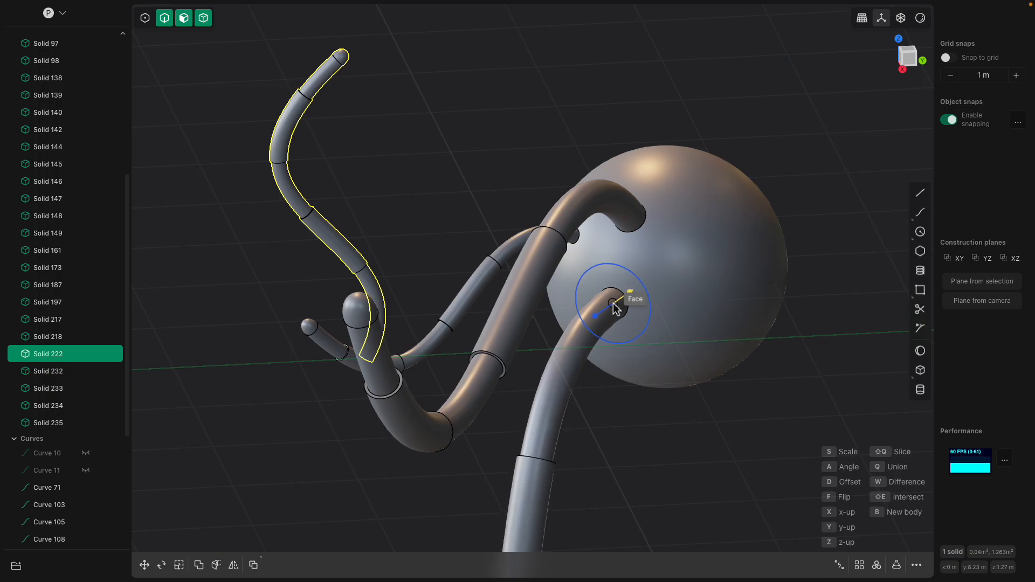
{"action": "left_click_drag", "start_coordinate": [629, 262], "coordinate": [667, 335]}
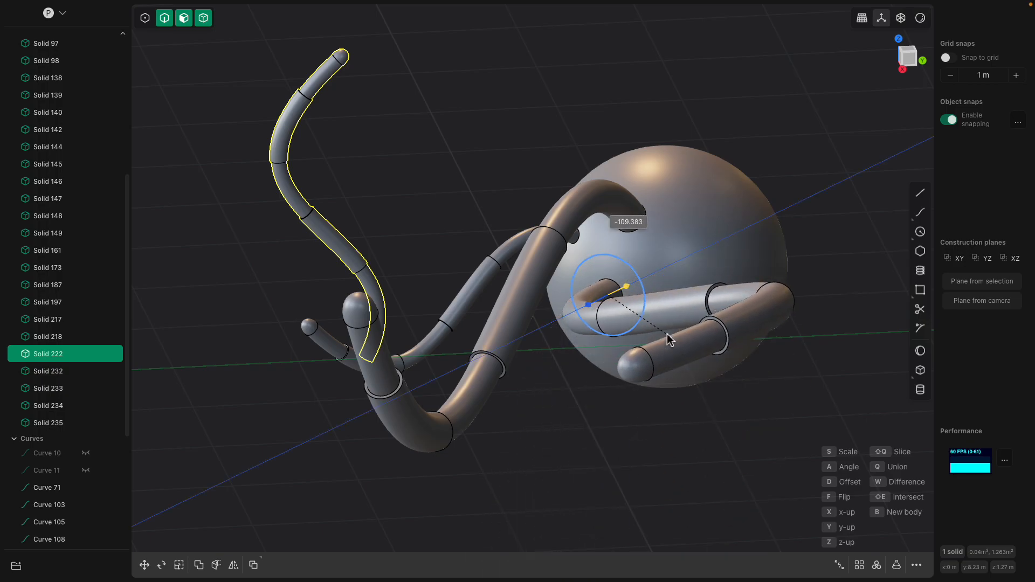
{"action": "middle_click_drag", "start_coordinate": [667, 334], "coordinate": [629, 325]}
{"action": "right_click", "coordinate": [775, 279]}
{"action": "left_click", "coordinate": [734, 285]}
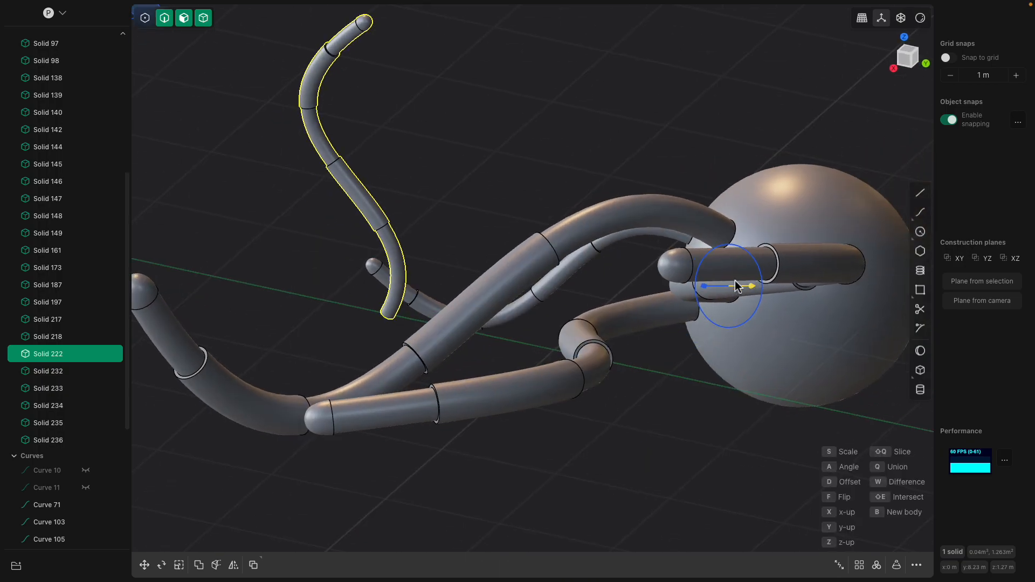
- Attach six more enlarged tail copies at scattered points on the sphere, each following the surface direction
{"action": "right_click_drag", "start_coordinate": [735, 285], "coordinate": [577, 318]}
{"action": "right_click", "coordinate": [604, 253]}
{"action": "left_click", "coordinate": [616, 223]}
{"action": "middle_click_drag", "start_coordinate": [616, 223], "coordinate": [725, 264]}
{"action": "right_click", "coordinate": [704, 285]}
{"action": "left_click", "coordinate": [694, 294]}
{"action": "right_click", "coordinate": [725, 264]}
{"action": "key", "text": "shift+r"}
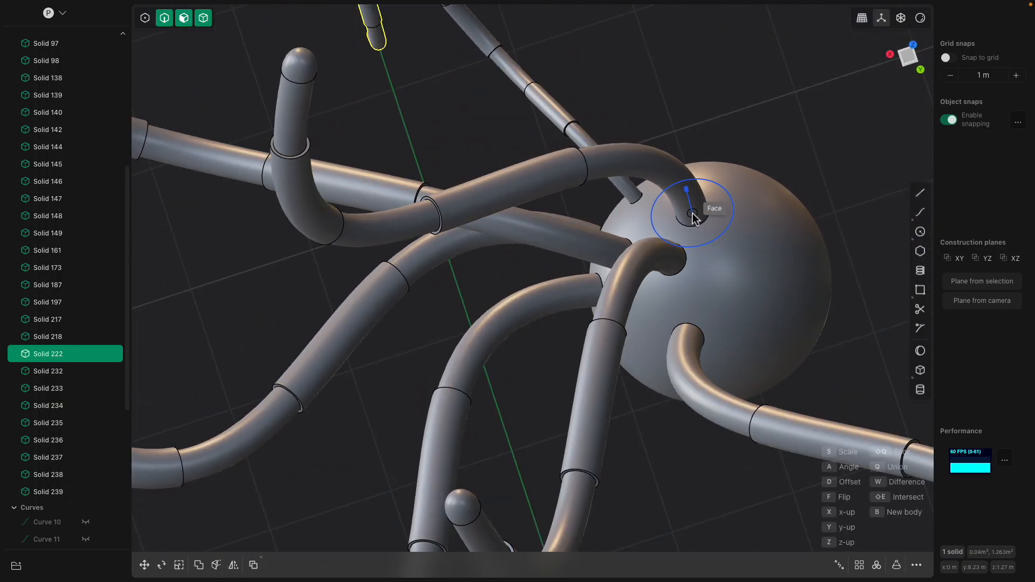
{"action": "left_click", "coordinate": [670, 206]}
{"action": "right_click", "coordinate": [678, 212]}
{"action": "key", "text": "shift+r"}
{"action": "left_click", "coordinate": [730, 273]}
{"action": "middle_click_drag", "start_coordinate": [747, 250], "coordinate": [686, 240]}
{"action": "right_click", "coordinate": [757, 359]}
{"action": "key", "text": "shift+r"}
{"action": "left_click", "coordinate": [758, 358]}
{"action": "middle_click_drag", "start_coordinate": [757, 358], "coordinate": [717, 220], "text": "shift"}
{"action": "right_click", "coordinate": [717, 220]}
{"action": "key", "text": "shift+r"}
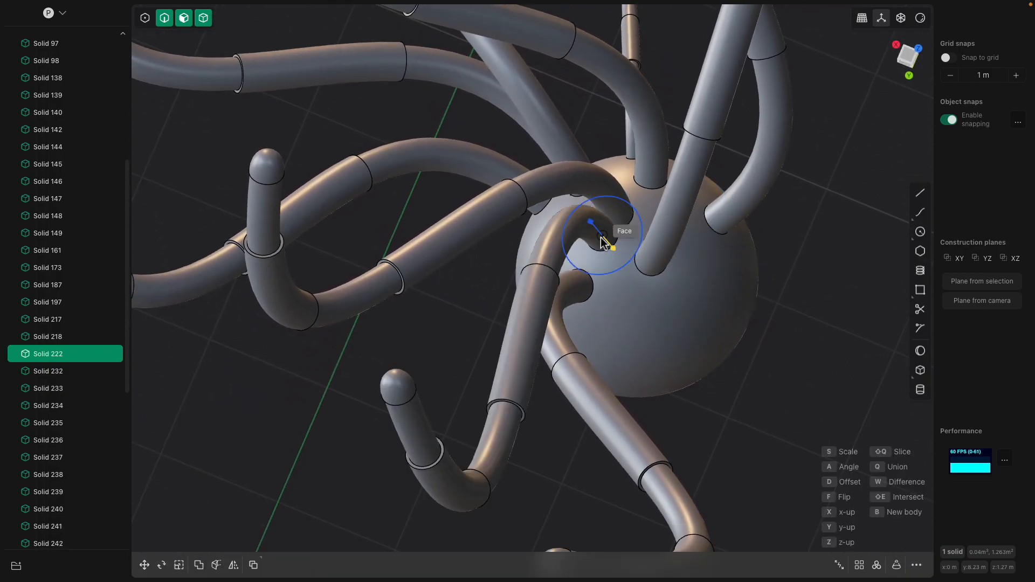
- Continue placing enlarged tail copies around the sphere's upper and far sides
{"action": "left_click", "coordinate": [568, 240]}
{"action": "right_click", "coordinate": [599, 262]}
{"action": "key", "text": "shift+r"}
{"action": "left_click", "coordinate": [635, 316]}
{"action": "middle_click_drag", "start_coordinate": [635, 316], "coordinate": [628, 238]}
{"action": "right_click", "coordinate": [628, 237]}
{"action": "key", "text": "shift+r"}
{"action": "left_click", "coordinate": [567, 318]}
{"action": "right_click", "coordinate": [609, 313]}
{"action": "key", "text": "shift+r"}
{"action": "left_click", "coordinate": [690, 292]}
{"action": "right_click", "coordinate": [680, 302]}
{"action": "key", "text": "shift+r"}
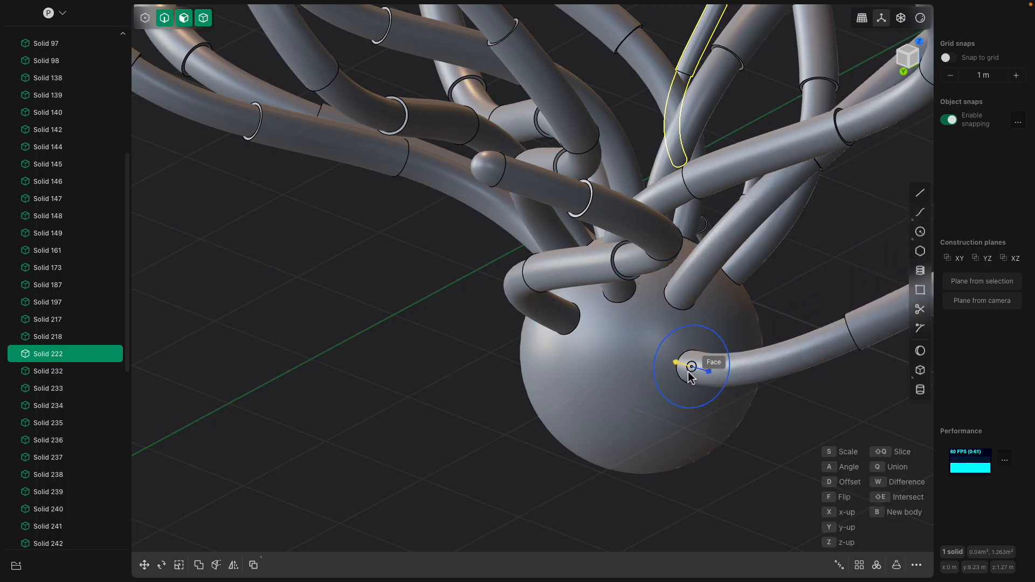
{"action": "left_click", "coordinate": [640, 356]}
{"action": "middle_click_drag", "start_coordinate": [639, 356], "coordinate": [651, 321]}
{"action": "right_click", "coordinate": [651, 321]}
{"action": "key", "text": "shift+r"}
{"action": "left_click", "coordinate": [594, 343]}
{"action": "right_click", "coordinate": [594, 345]}
{"action": "key", "text": "shift+r"}
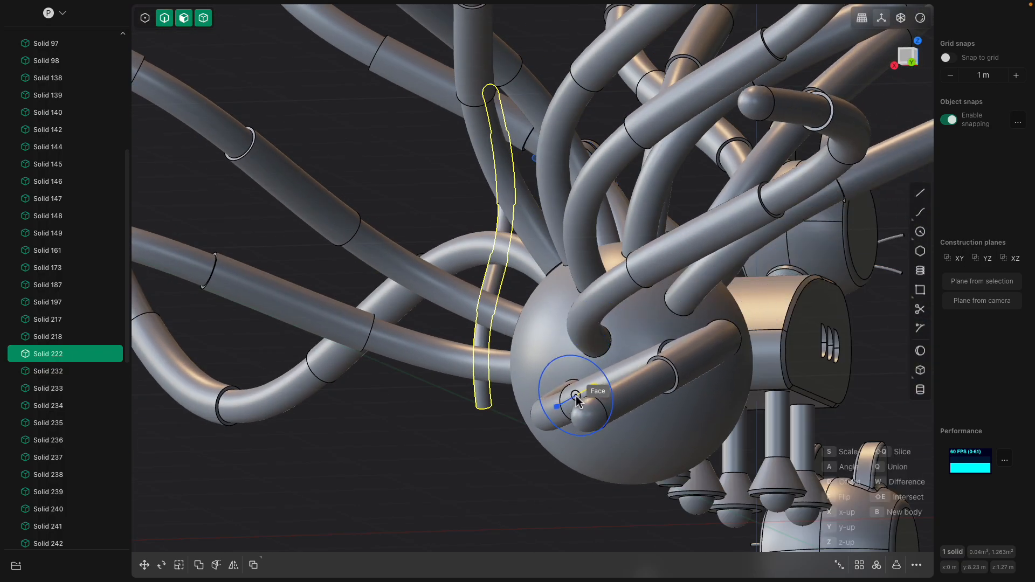
- Fill more of the sphere's bare areas with enlarged tail copies and end the placement
{"action": "left_click", "coordinate": [573, 388]}
{"action": "middle_click_drag", "start_coordinate": [573, 389], "coordinate": [613, 387]}
{"action": "right_click", "coordinate": [612, 387]}
{"action": "left_click", "coordinate": [542, 325]}
{"action": "middle_click_drag", "start_coordinate": [543, 325], "coordinate": [614, 323]}
{"action": "right_click", "coordinate": [613, 323]}
{"action": "key", "text": "shift+r"}
{"action": "left_click", "coordinate": [471, 359]}
{"action": "middle_click_drag", "start_coordinate": [470, 359], "coordinate": [526, 341]}
{"action": "right_click", "coordinate": [526, 340]}
{"action": "left_click", "coordinate": [435, 398]}
{"action": "middle_click_drag", "start_coordinate": [449, 372], "coordinate": [485, 294]}
{"action": "left_click_drag", "start_coordinate": [482, 284], "coordinate": [388, 235]}
{"action": "left_click_drag", "start_coordinate": [484, 315], "coordinate": [466, 278]}
{"action": "key", "text": "Escape"}
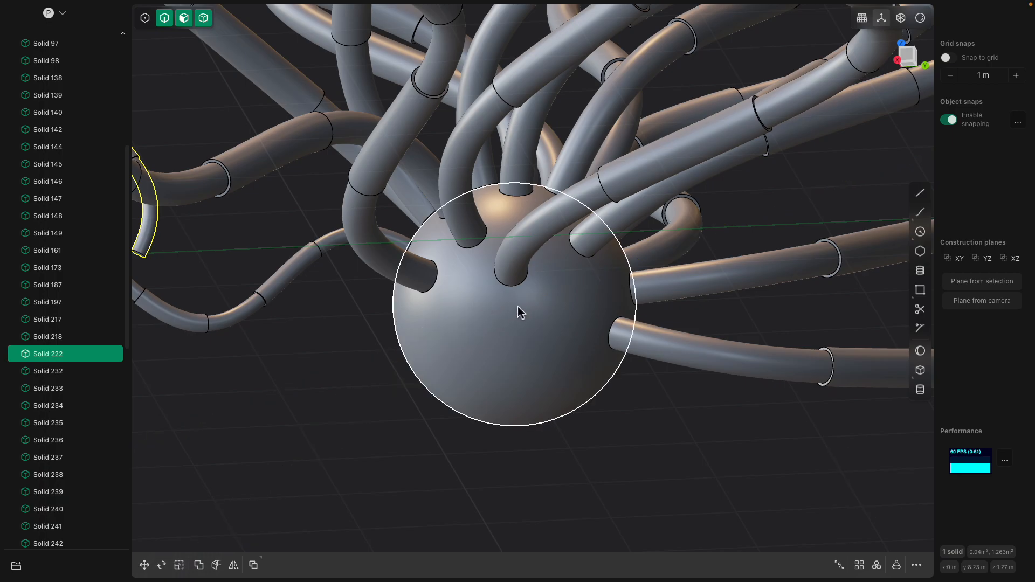
- Move the original tail by -1.40243 m along the Y axis, away from its guide curve
{"action": "middle_click_drag", "start_coordinate": [513, 313], "coordinate": [628, 334]}
{"action": "middle_click_drag", "start_coordinate": [692, 330], "coordinate": [554, 306]}
{"action": "left_click", "coordinate": [669, 339]}
{"action": "scroll", "coordinate": [554, 306], "scroll_direction": "down", "scroll_amount": 3}
{"action": "left_click", "coordinate": [449, 276]}
{"action": "mouse_move", "coordinate": [449, 276]}
{"action": "middle_mouse_down"}
{"action": "mouse_move", "coordinate": [554, 338]}
{"action": "mouse_move", "coordinate": [560, 355]}
{"action": "mouse_move", "coordinate": [476, 341]}
{"action": "mouse_move", "coordinate": [502, 331]}
{"action": "mouse_move", "coordinate": [453, 285]}
{"action": "mouse_move", "coordinate": [467, 285]}
{"action": "middle_mouse_up"}
{"action": "left_click", "coordinate": [447, 284]}
{"action": "key", "text": "g"}
{"action": "left_click_drag", "start_coordinate": [470, 258], "coordinate": [379, 267]}
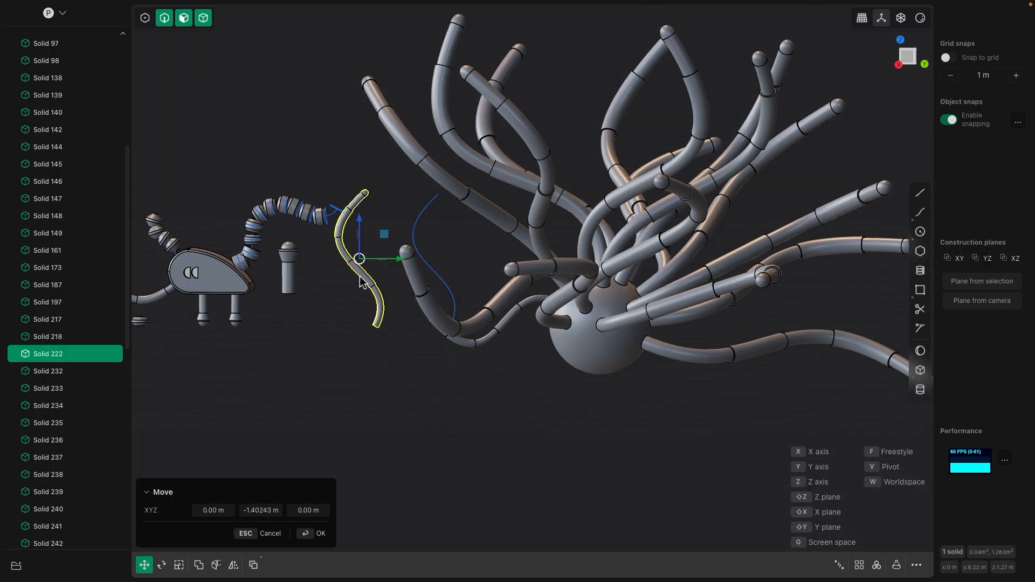
- Rename the original tail solid as TAIL and hide it
{"action": "double_click", "coordinate": [41, 353]}
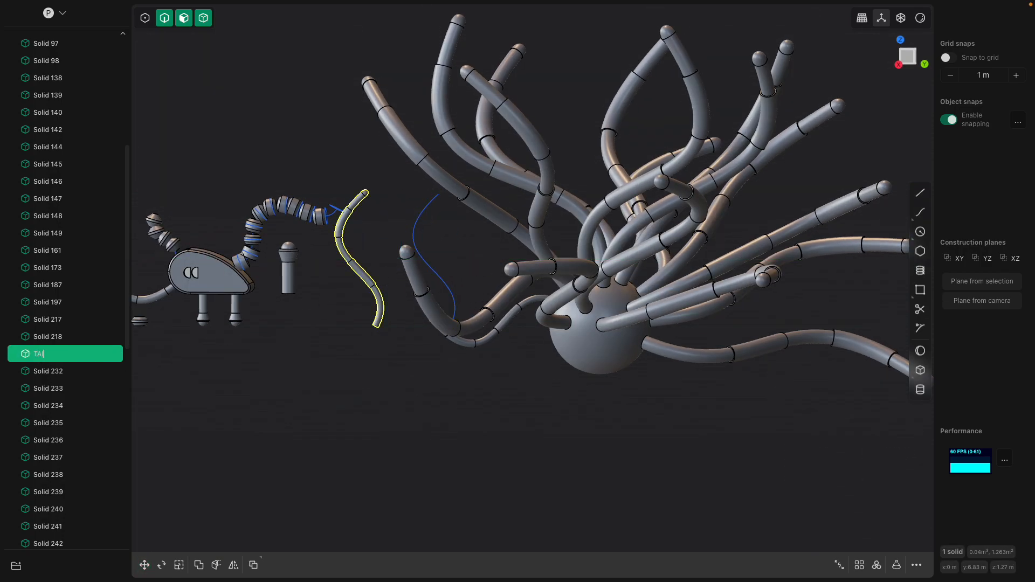
{"action": "left_click", "coordinate": [85, 354]}
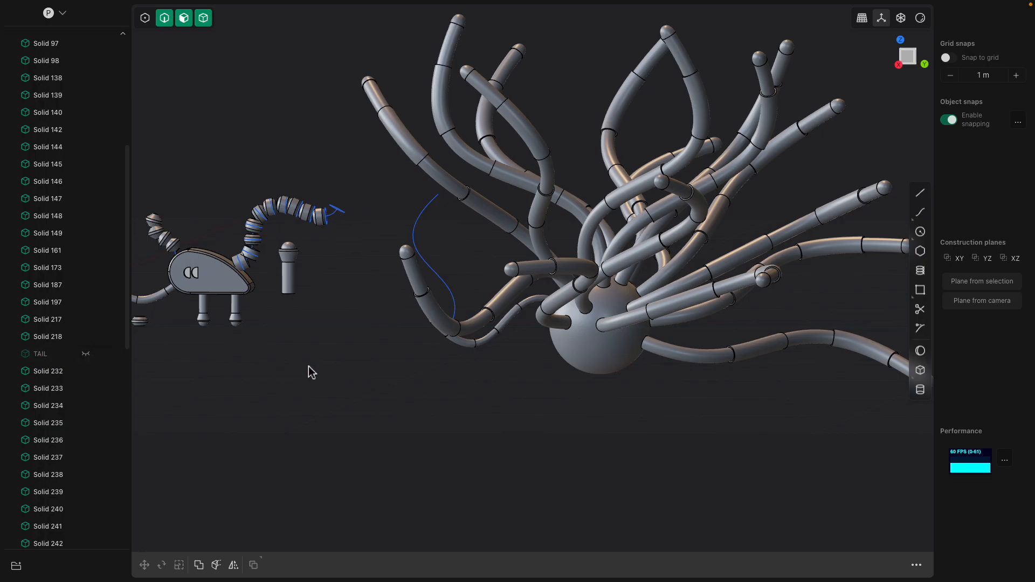
- Review the assembled cat with its attached tail, the separate head and the smaller rebuilt body
{"action": "middle_click_drag", "start_coordinate": [307, 370], "coordinate": [317, 350]}
{"action": "middle_click_drag", "start_coordinate": [293, 275], "coordinate": [560, 279], "text": "shift"}
{"action": "scroll", "coordinate": [444, 312], "scroll_direction": "up", "scroll_amount": 3}
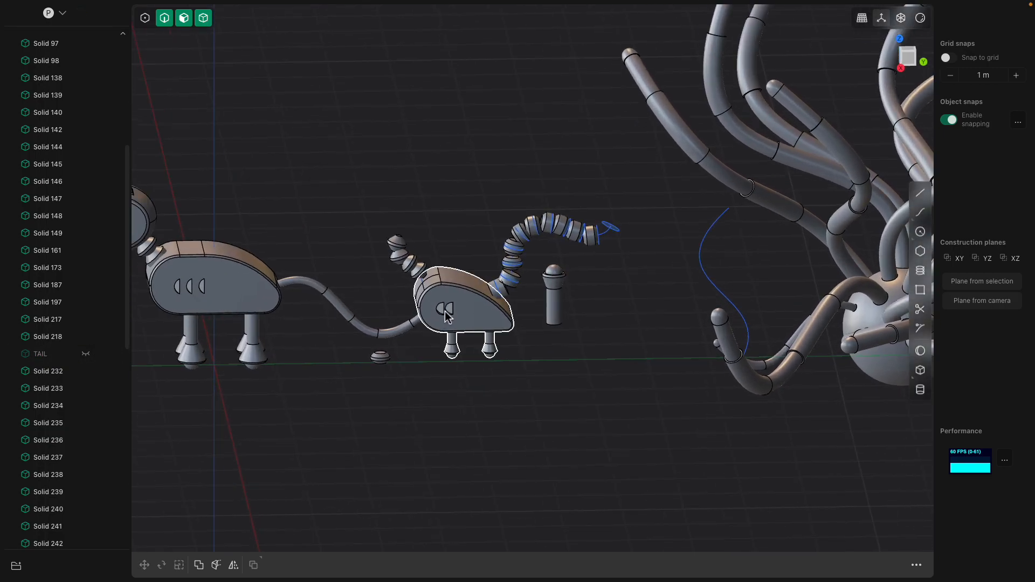
{"action": "middle_click_drag", "start_coordinate": [356, 295], "coordinate": [663, 334], "text": "shift"}
{"action": "scroll", "coordinate": [587, 319], "scroll_direction": "up", "scroll_amount": 4}
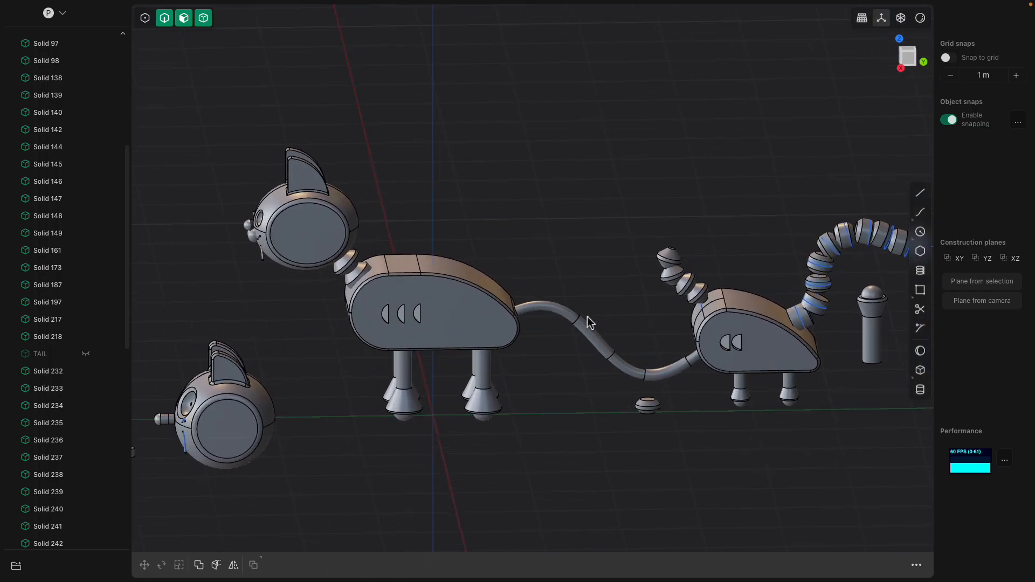
{"action": "middle_click_drag", "start_coordinate": [516, 306], "coordinate": [556, 283]}
{"action": "scroll", "coordinate": [519, 313], "scroll_direction": "up", "scroll_amount": 2}
{"action": "mouse_move", "coordinate": [473, 303]}
{"action": "middle_mouse_down"}
{"action": "mouse_move", "coordinate": [476, 321]}
{"action": "mouse_move", "coordinate": [469, 316]}
{"action": "middle_mouse_up"}
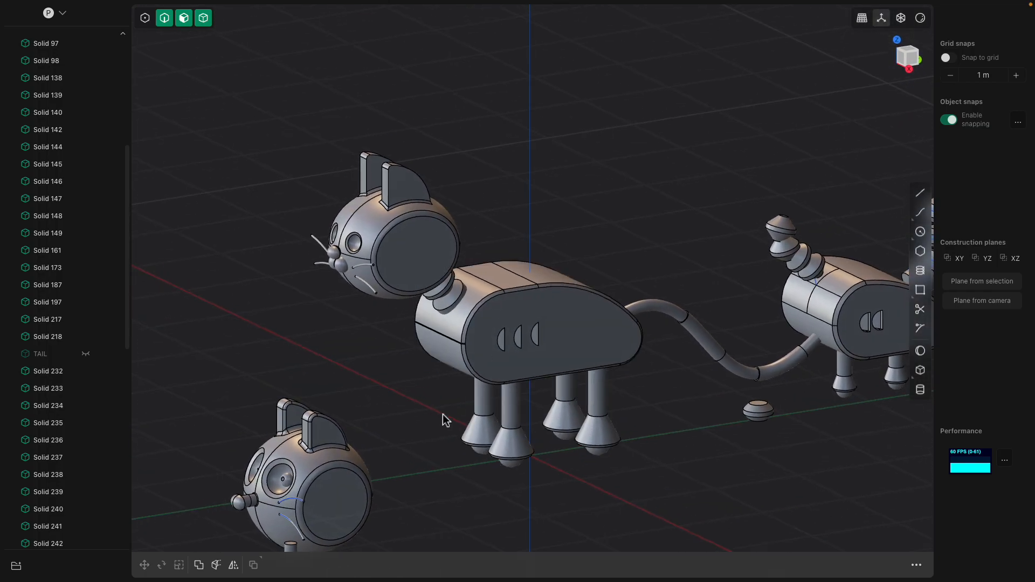
{"action": "middle_click_drag", "start_coordinate": [347, 500], "coordinate": [385, 399], "text": "shift"}
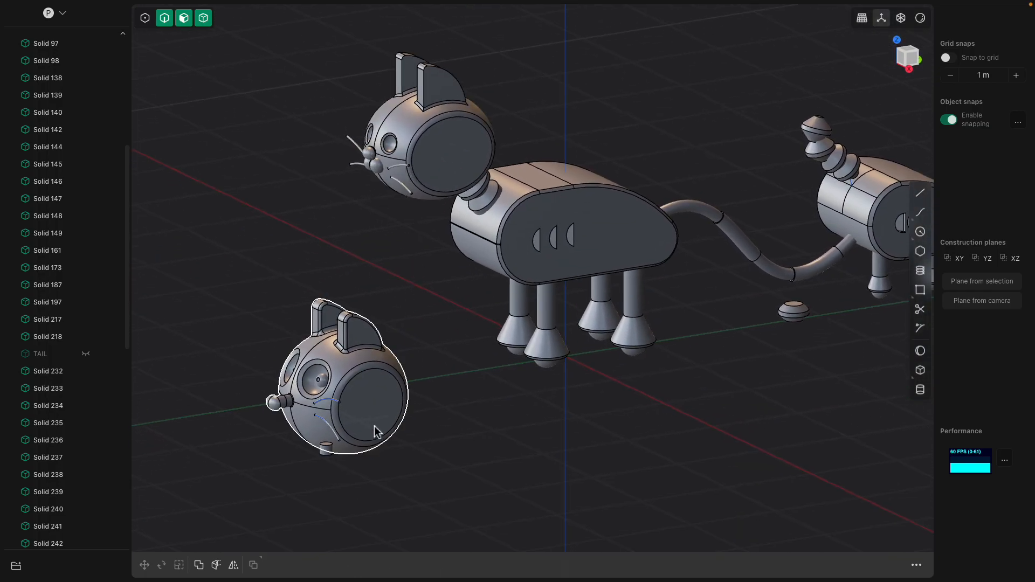
{"action": "middle_click_drag", "start_coordinate": [476, 397], "coordinate": [440, 398]}
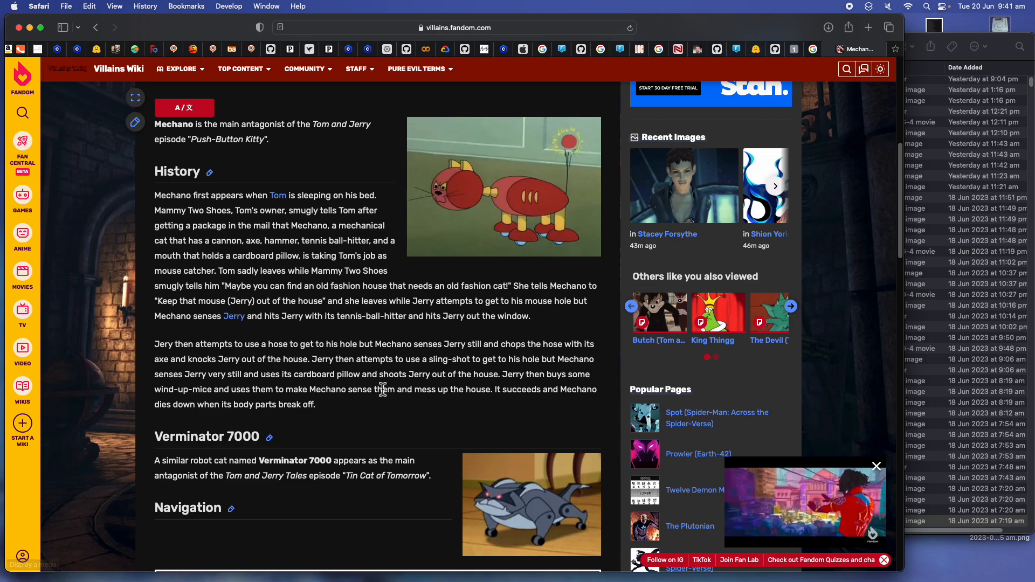
- Switch to Safari and examine the Mechano and Verminator 7000 reference images on the Villains Wiki page
{"action": "scroll", "coordinate": [481, 367], "scroll_direction": "down", "scroll_amount": 5}
{"action": "scroll", "coordinate": [506, 226], "scroll_direction": "up", "scroll_amount": 1}
{"action": "left_click", "coordinate": [507, 218]}
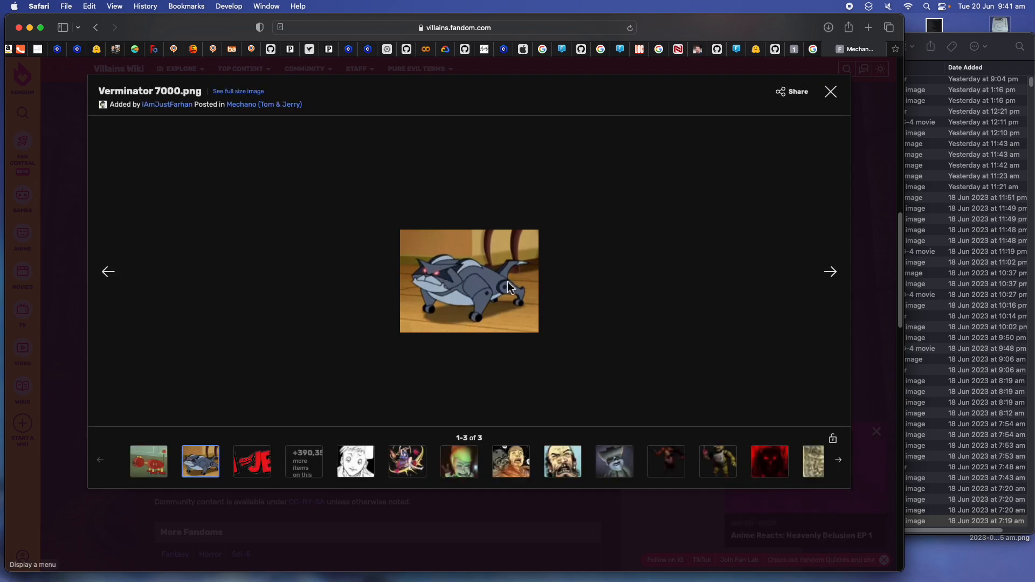
{"action": "left_click", "coordinate": [832, 99]}
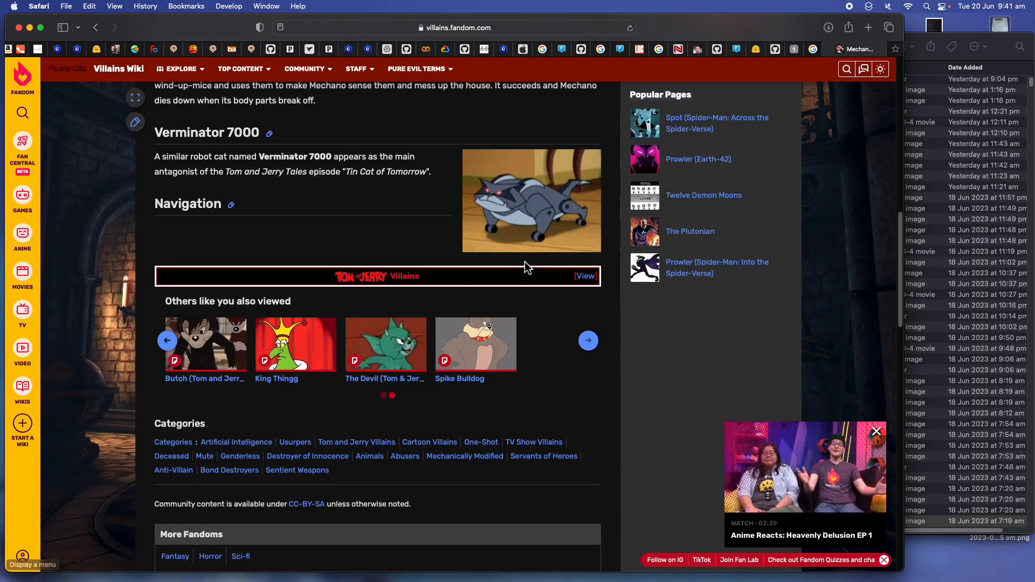
{"action": "scroll", "coordinate": [525, 265], "scroll_direction": "up", "scroll_amount": 8}
{"action": "scroll", "coordinate": [509, 367], "scroll_direction": "down", "scroll_amount": 2}
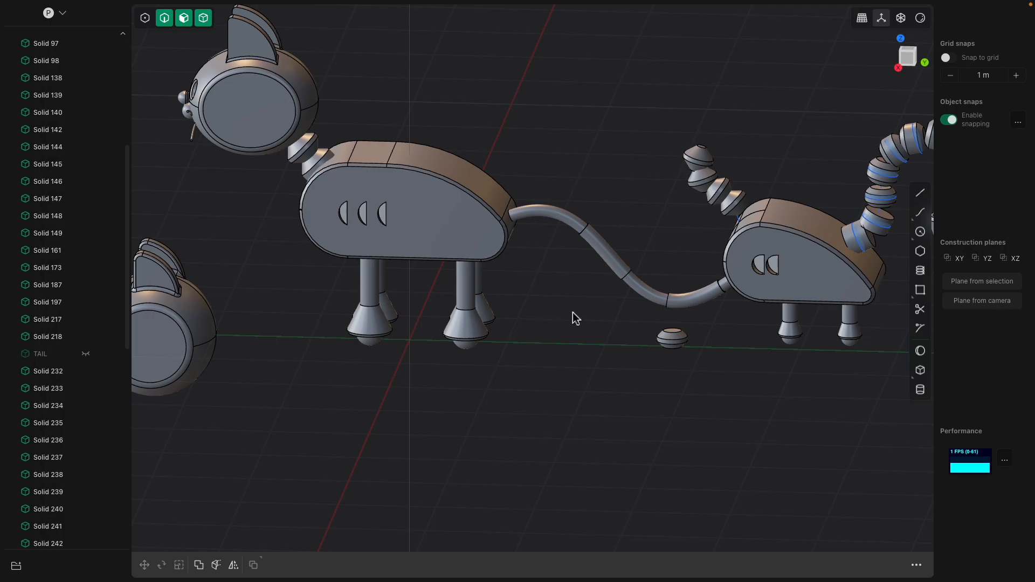
- Switch back to Plasticity and examine the cat's tail and the smaller rebuilt body with its ringed neck and tail
{"action": "middle_click_drag", "start_coordinate": [577, 318], "coordinate": [616, 308]}
{"action": "scroll", "coordinate": [618, 308], "scroll_direction": "down", "scroll_amount": 2}
{"action": "scroll", "coordinate": [633, 326], "scroll_direction": "down", "scroll_amount": 4}
{"action": "middle_click_drag", "start_coordinate": [679, 306], "coordinate": [580, 359], "text": "shift"}
{"action": "middle_click_drag", "start_coordinate": [580, 358], "coordinate": [538, 365]}
{"action": "scroll", "coordinate": [539, 365], "scroll_direction": "down", "scroll_amount": 3}
{"action": "scroll", "coordinate": [539, 370], "scroll_direction": "up", "scroll_amount": 8}
{"action": "middle_click_drag", "start_coordinate": [619, 340], "coordinate": [498, 373], "text": "shift"}
{"action": "scroll", "coordinate": [428, 260], "scroll_direction": "up", "scroll_amount": 3}
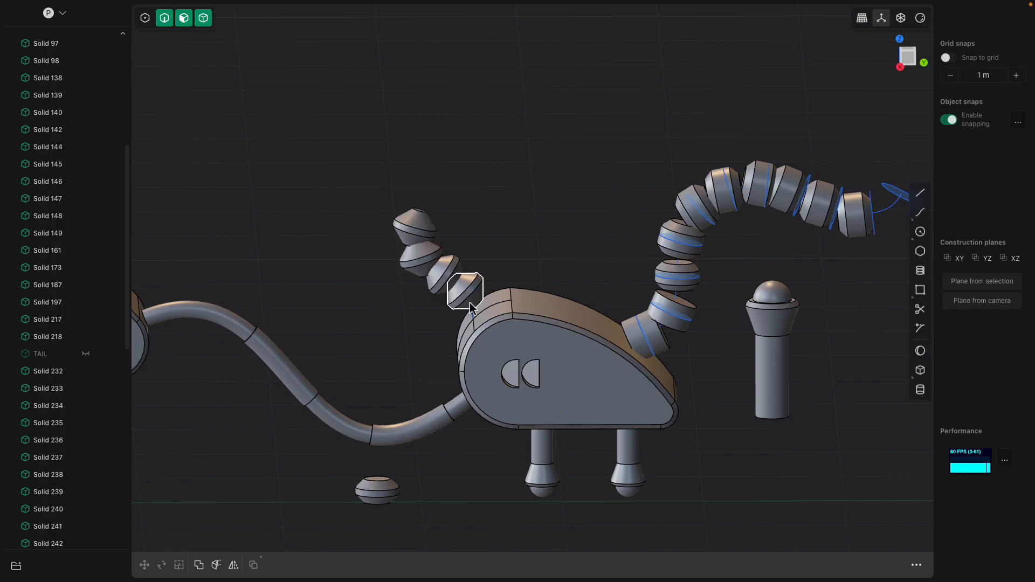
- Examine the smaller body's ringed neck and the curved, segmented tail from the side
{"action": "middle_click_drag", "start_coordinate": [619, 248], "coordinate": [510, 303]}
{"action": "middle_click_drag", "start_coordinate": [565, 272], "coordinate": [543, 256]}
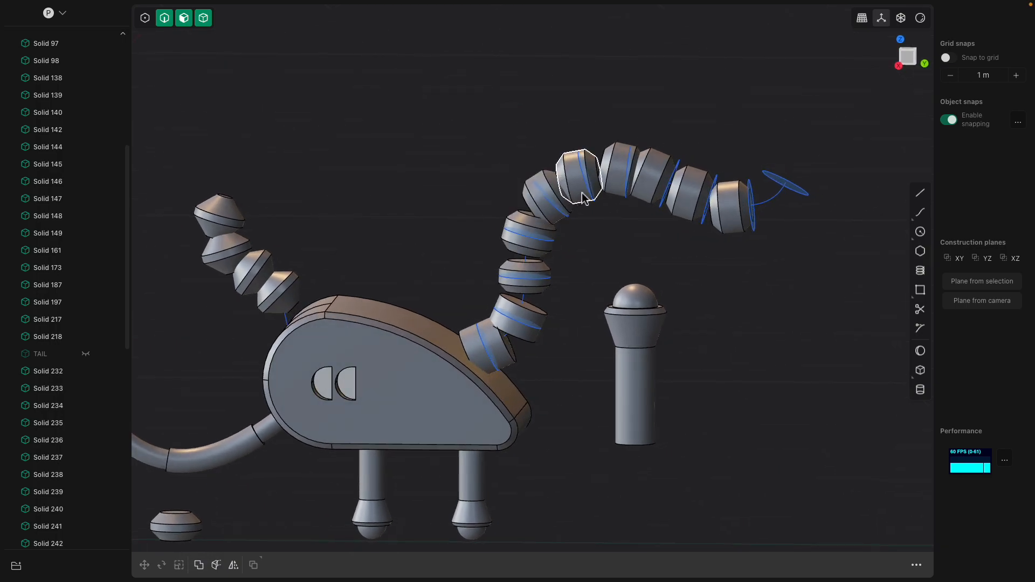
{"action": "middle_click_drag", "start_coordinate": [618, 191], "coordinate": [729, 208]}
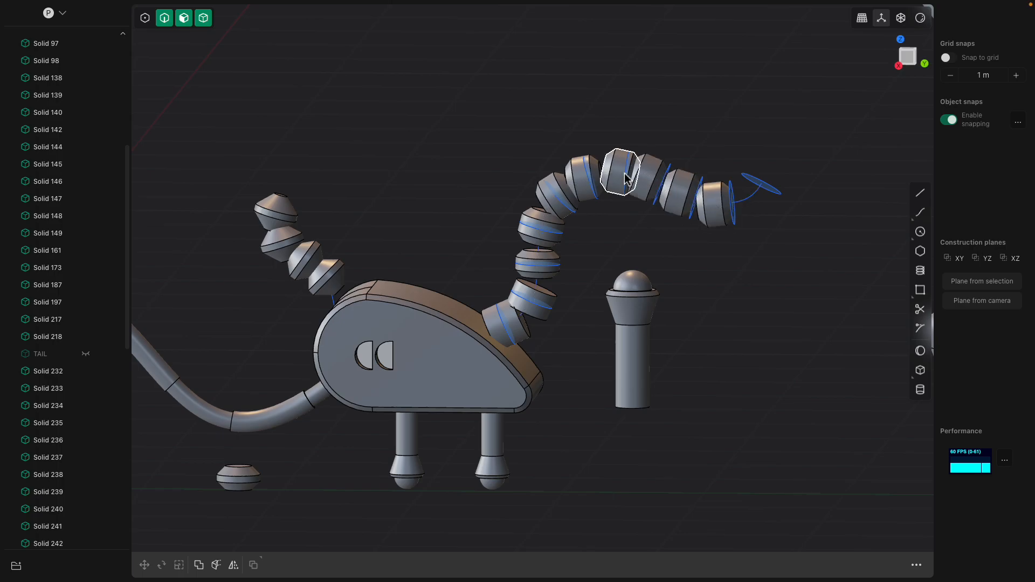
{"action": "middle_click_drag", "start_coordinate": [735, 211], "coordinate": [722, 183]}
- Inspect the ball-shaped foot on the smaller body's leg, selecting its spherical face, and review it alongside the full cat and separate head
{"action": "scroll", "coordinate": [753, 258], "scroll_direction": "down", "scroll_amount": 6}
{"action": "middle_click_drag", "start_coordinate": [425, 360], "coordinate": [561, 332], "text": "shift"}
{"action": "scroll", "coordinate": [622, 311], "scroll_direction": "up", "scroll_amount": 7}
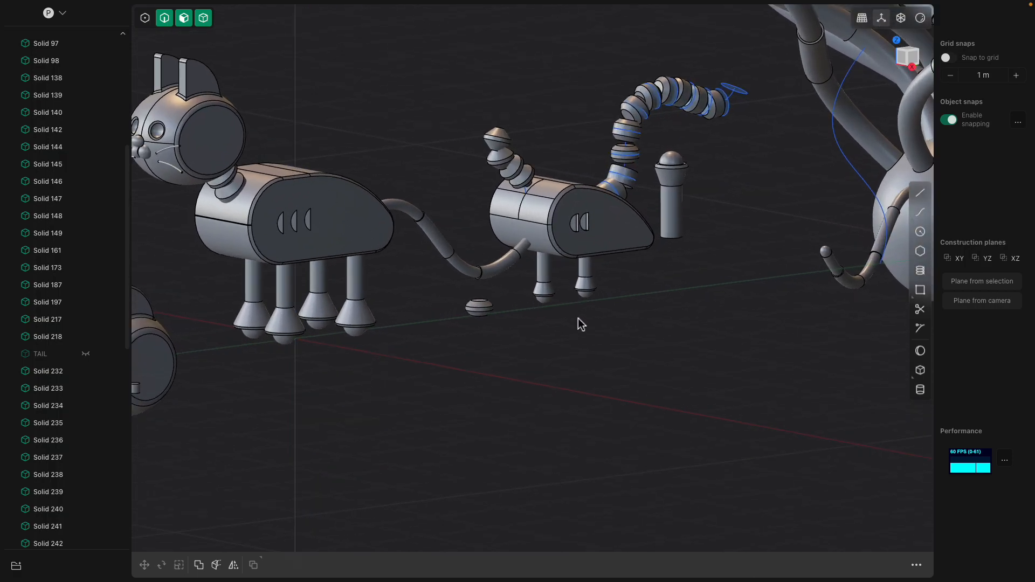
{"action": "scroll", "coordinate": [582, 324], "scroll_direction": "up", "scroll_amount": 10}
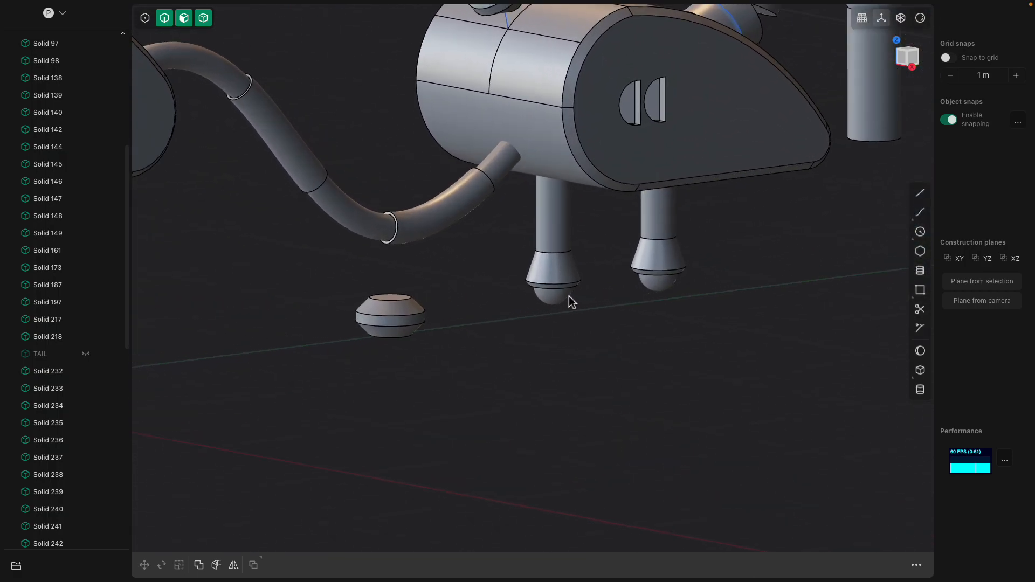
{"action": "scroll", "coordinate": [568, 294], "scroll_direction": "up", "scroll_amount": 4}
{"action": "left_click", "coordinate": [566, 292]}
{"action": "scroll", "coordinate": [575, 301], "scroll_direction": "up", "scroll_amount": 4}
{"action": "middle_click_drag", "start_coordinate": [576, 302], "coordinate": [604, 292]}
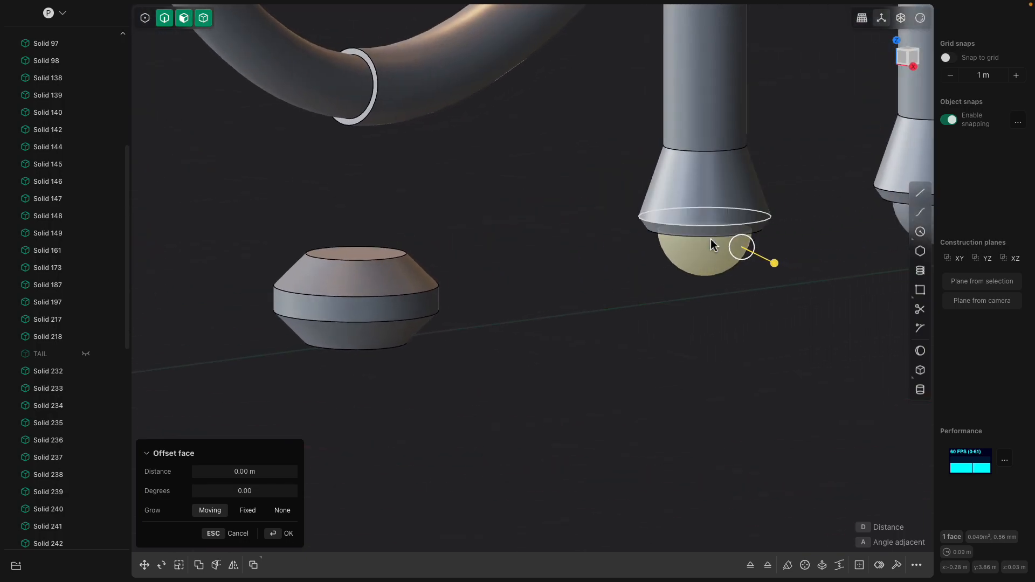
{"action": "scroll", "coordinate": [711, 233], "scroll_direction": "down", "scroll_amount": 10}
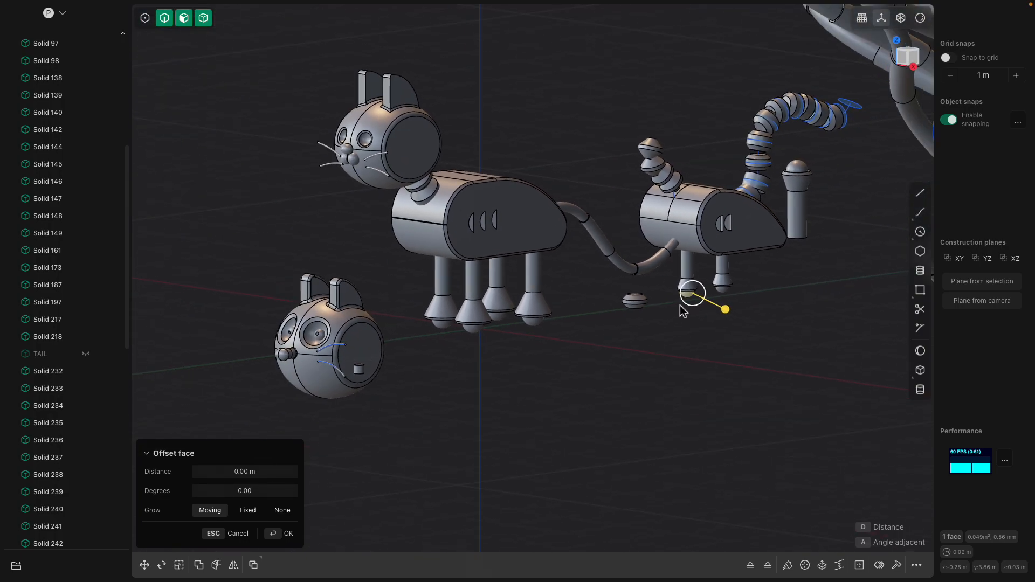
{"action": "scroll", "coordinate": [681, 307], "scroll_direction": "down", "scroll_amount": 5}
{"action": "mouse_move", "coordinate": [701, 303]}
{"action": "middle_mouse_down"}
{"action": "mouse_move", "coordinate": [680, 308]}
{"action": "mouse_move", "coordinate": [703, 310]}
{"action": "middle_mouse_up"}
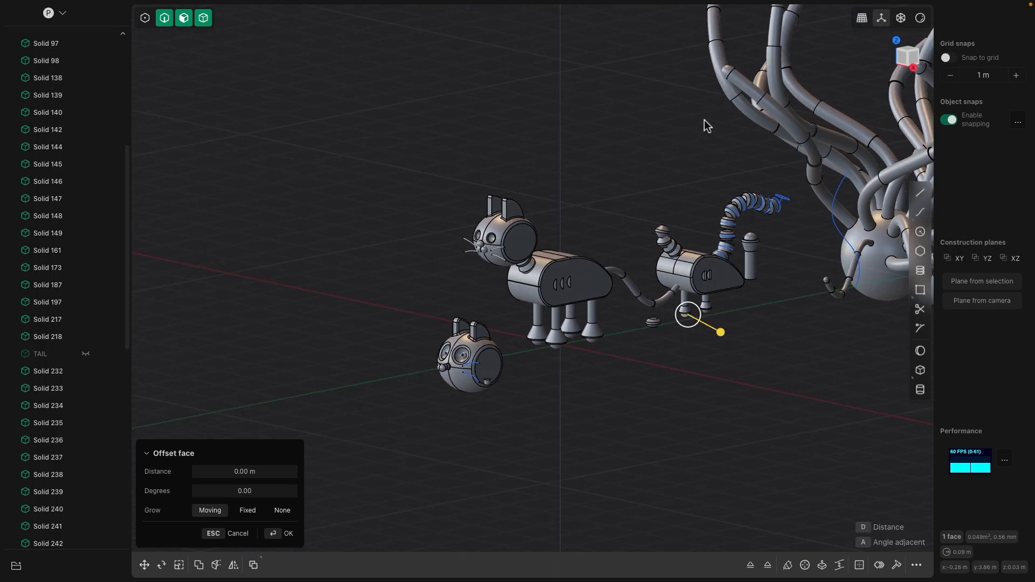